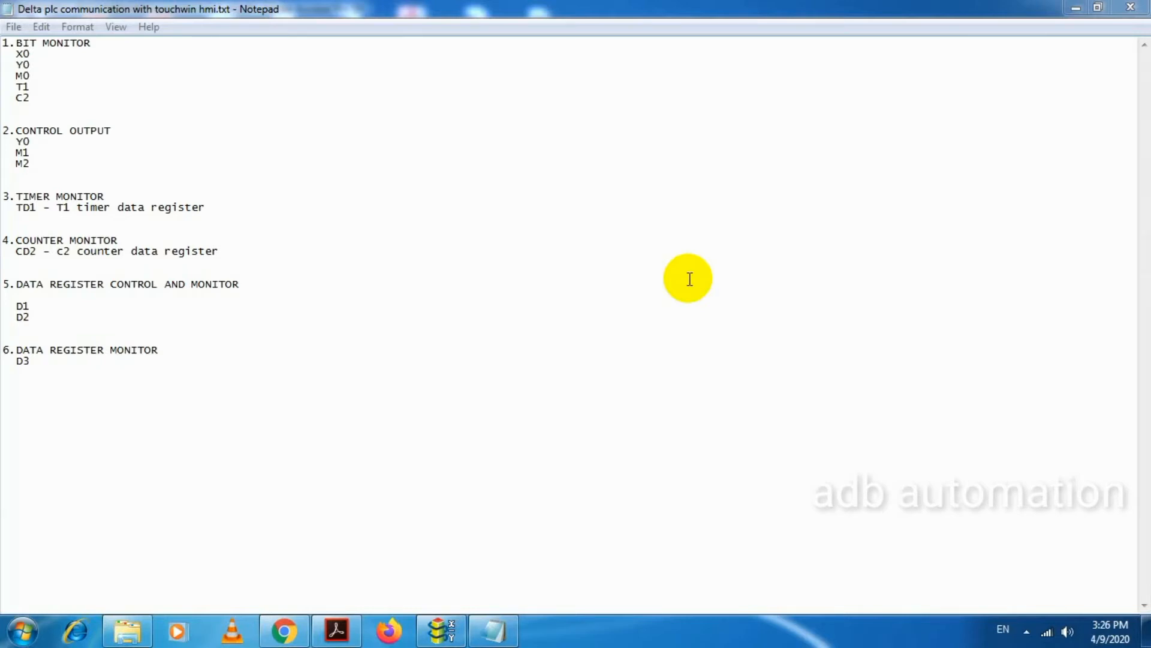
- Review the bit monitor and control output device lists in the Delta PLC communication notes
{"action": "left_click_drag", "start_coordinate": [560, 424], "coordinate": [180, 51]}
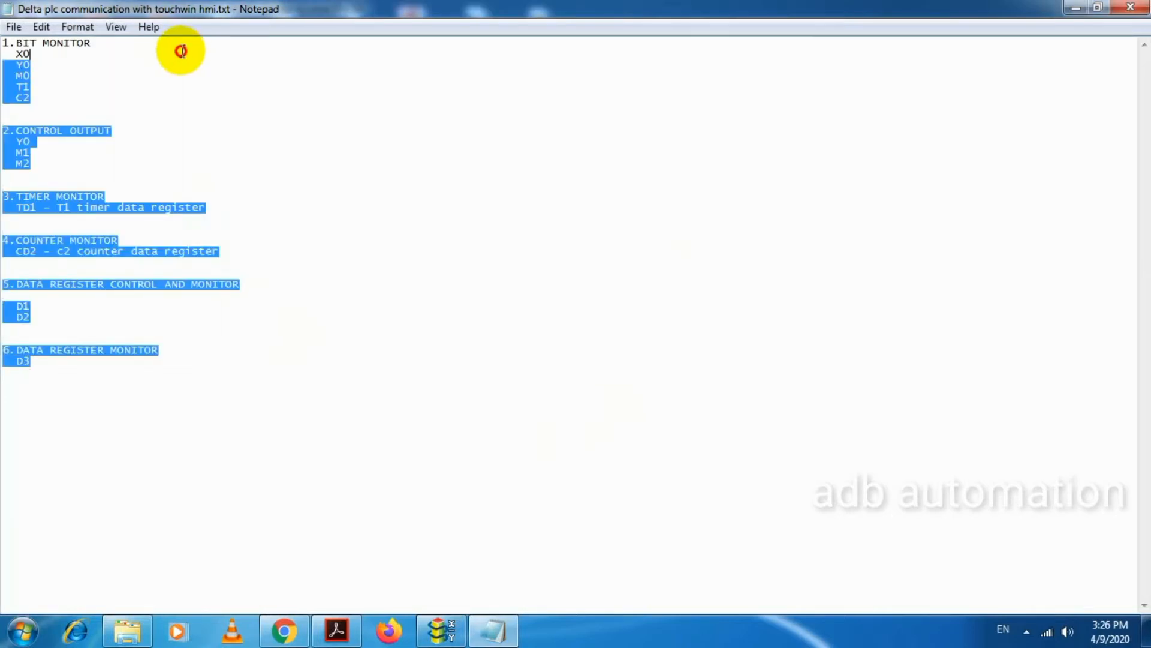
{"action": "left_click_drag", "start_coordinate": [4, 54], "coordinate": [39, 85]}
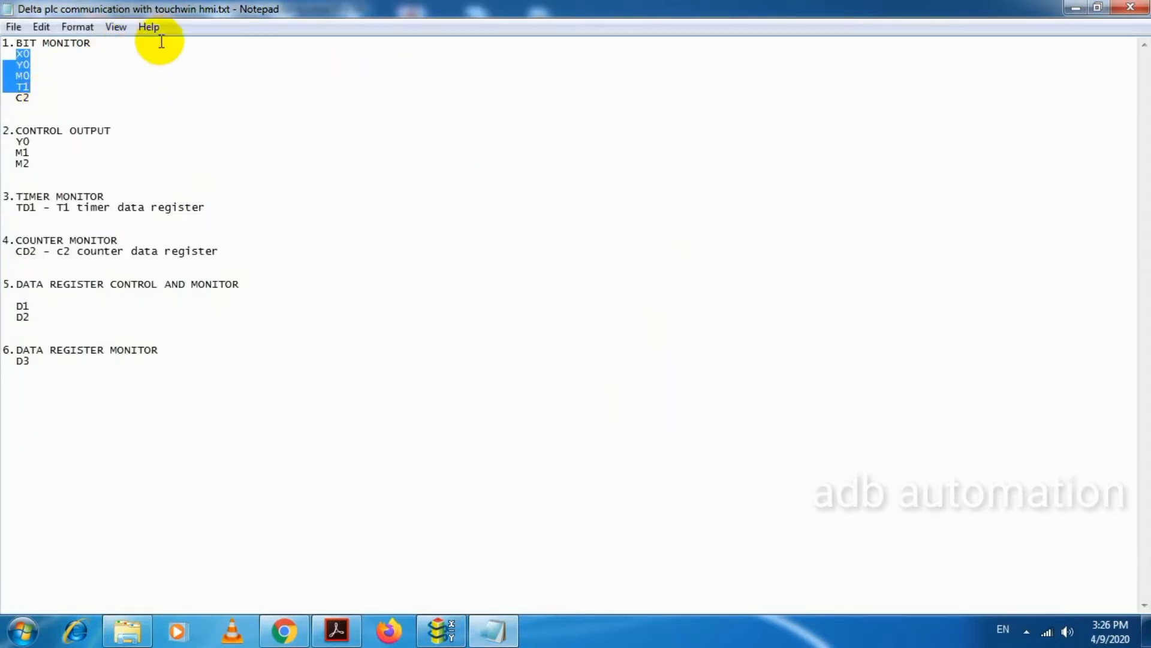
{"action": "left_click", "coordinate": [285, 110]}
{"action": "left_click_drag", "start_coordinate": [97, 93], "coordinate": [42, 103]}
{"action": "left_click", "coordinate": [350, 166]}
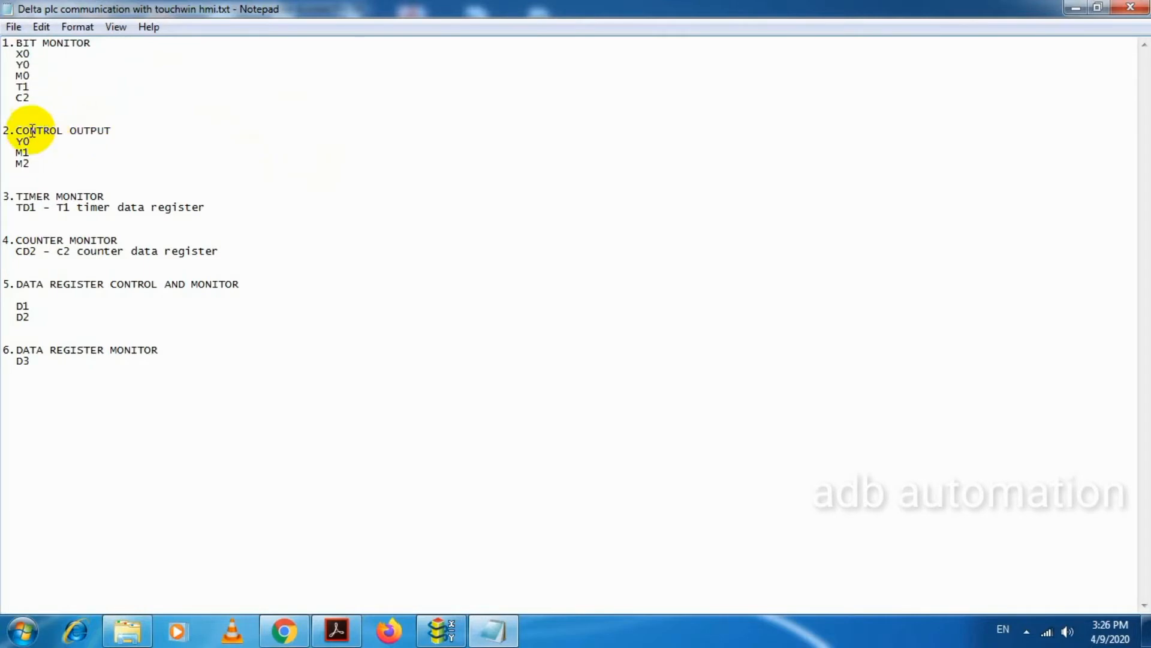
{"action": "left_click_drag", "start_coordinate": [22, 131], "coordinate": [124, 134]}
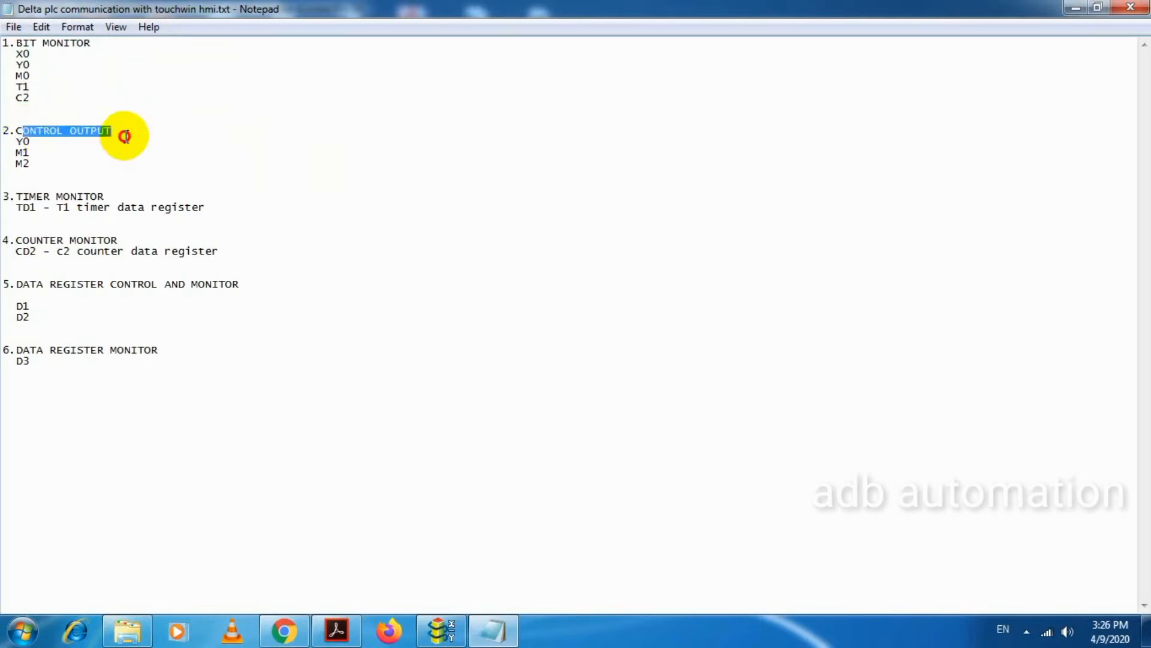
{"action": "left_click_drag", "start_coordinate": [16, 141], "coordinate": [28, 167]}
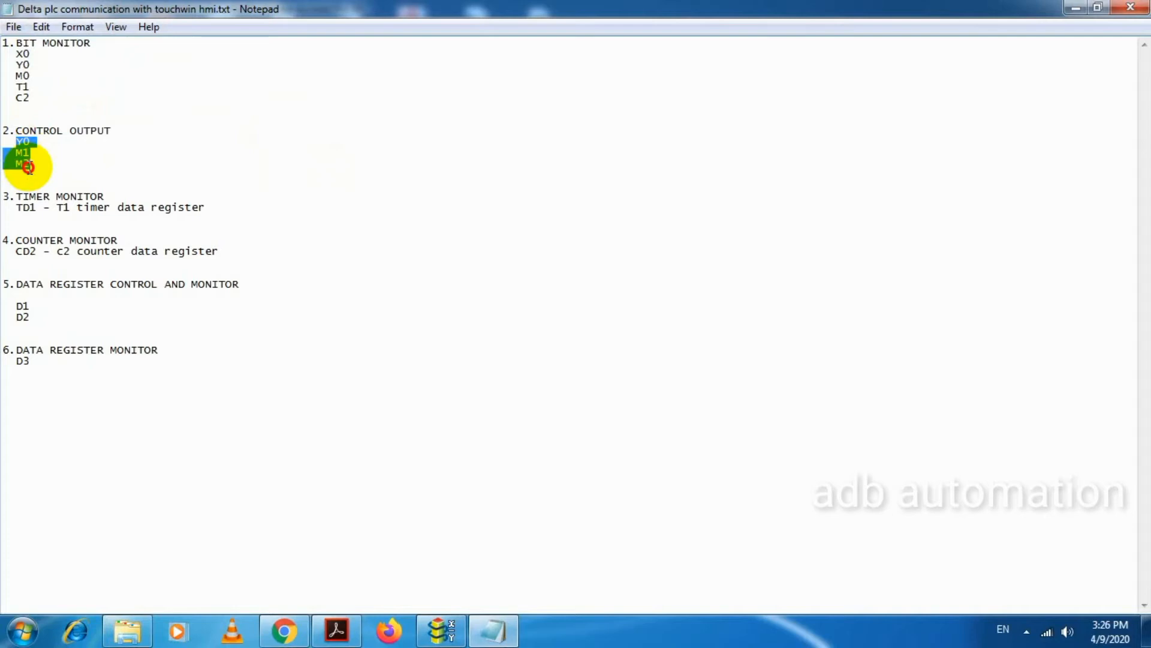
{"action": "left_click", "coordinate": [406, 141]}
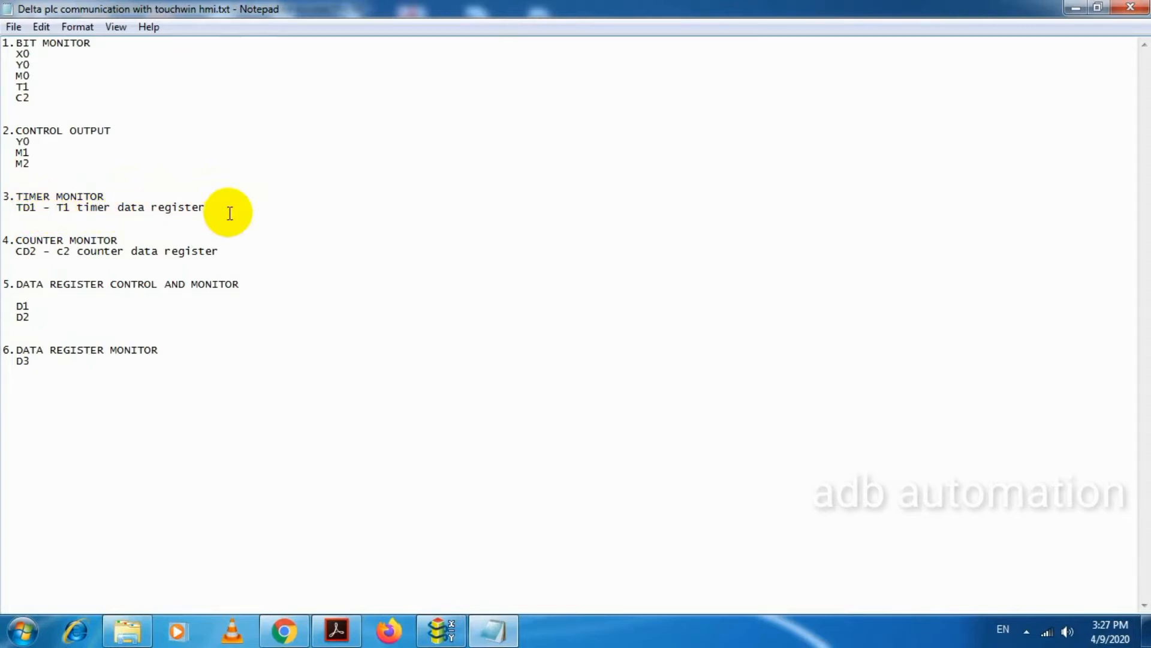
- Review the timer, counter and data register entries in the communication notes
{"action": "left_click_drag", "start_coordinate": [239, 207], "coordinate": [3, 209]}
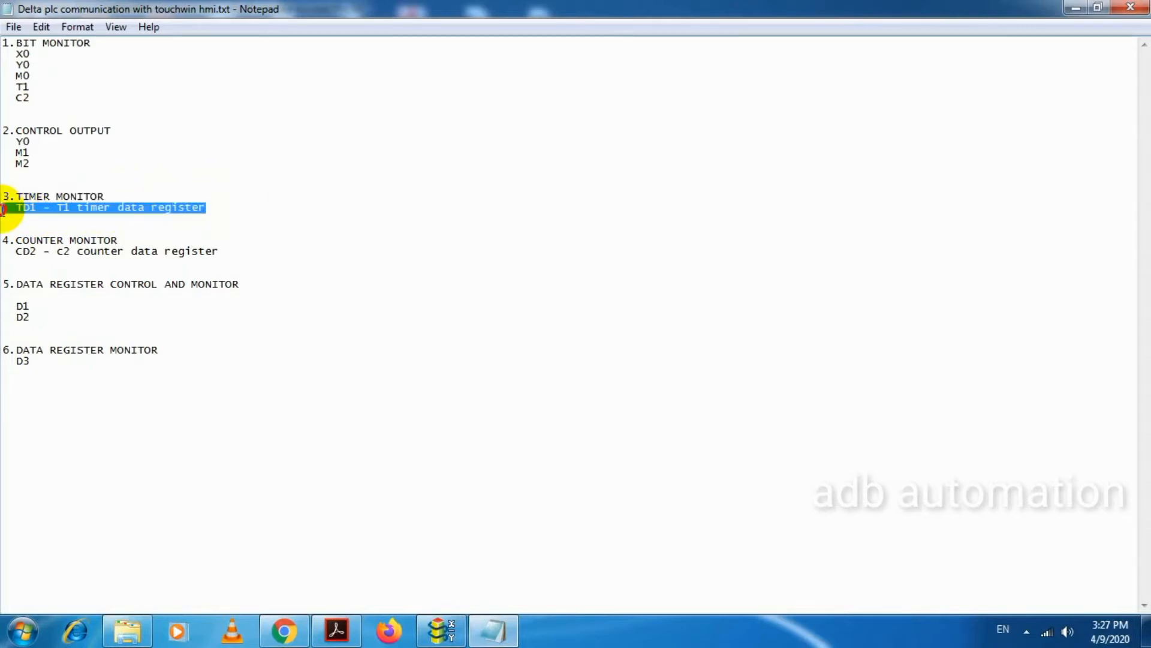
{"action": "left_click", "coordinate": [331, 219]}
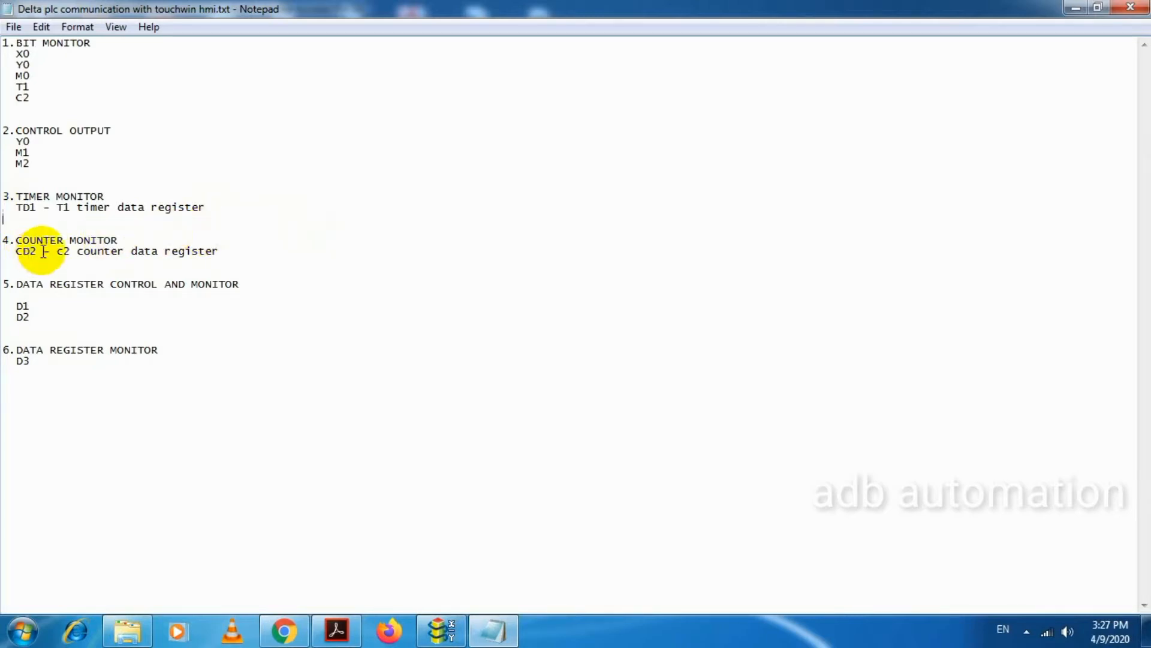
{"action": "left_click_drag", "start_coordinate": [42, 251], "coordinate": [3, 251]}
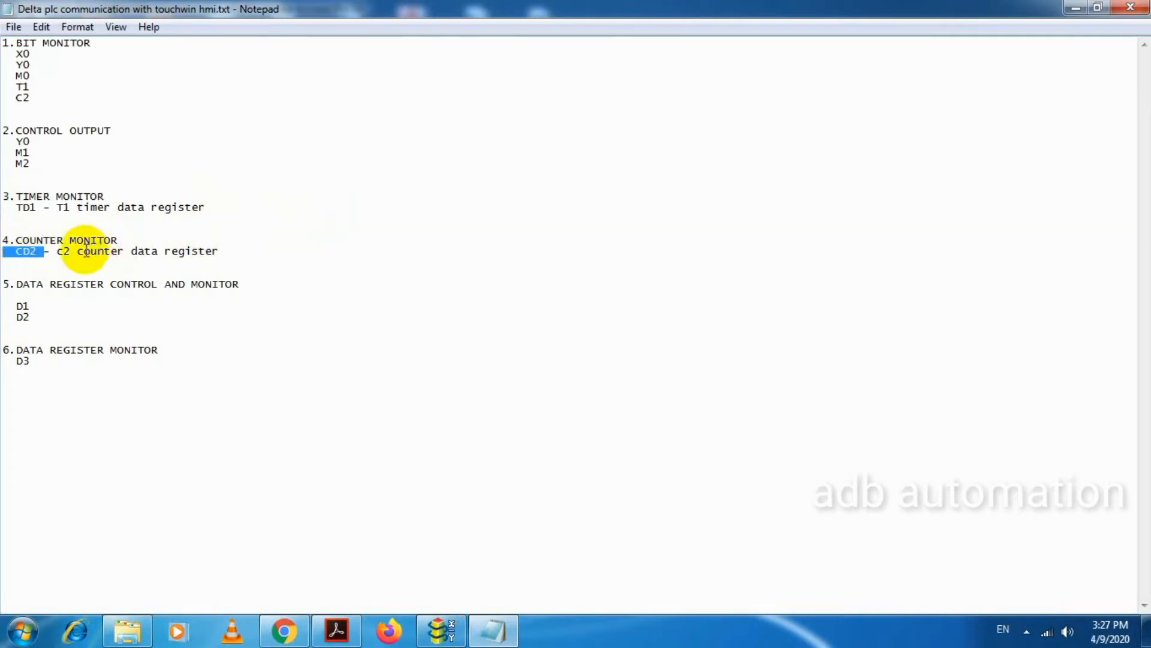
{"action": "left_click_drag", "start_coordinate": [84, 251], "coordinate": [221, 250]}
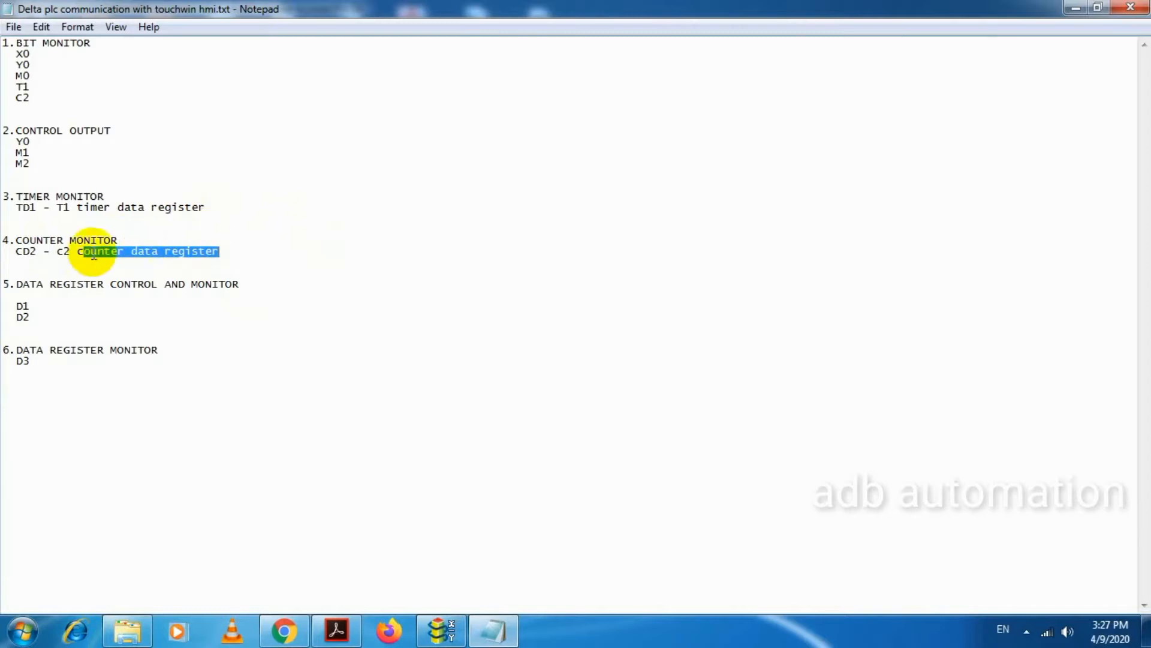
{"action": "left_click_drag", "start_coordinate": [16, 305], "coordinate": [290, 316]}
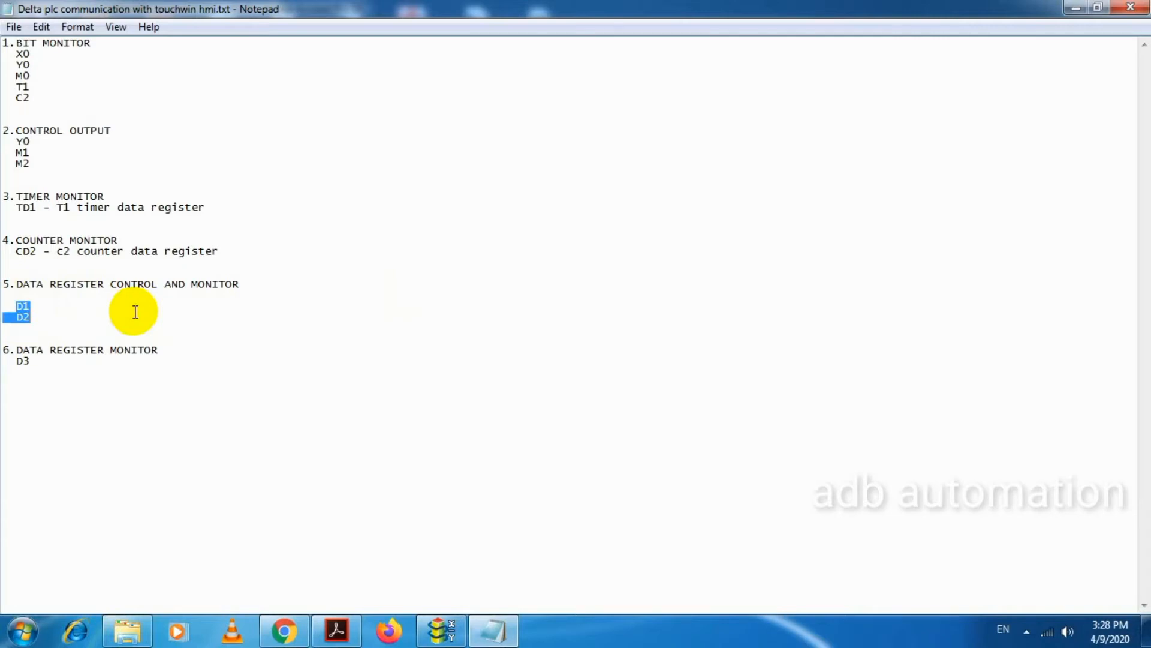
{"action": "left_click", "coordinate": [78, 314]}
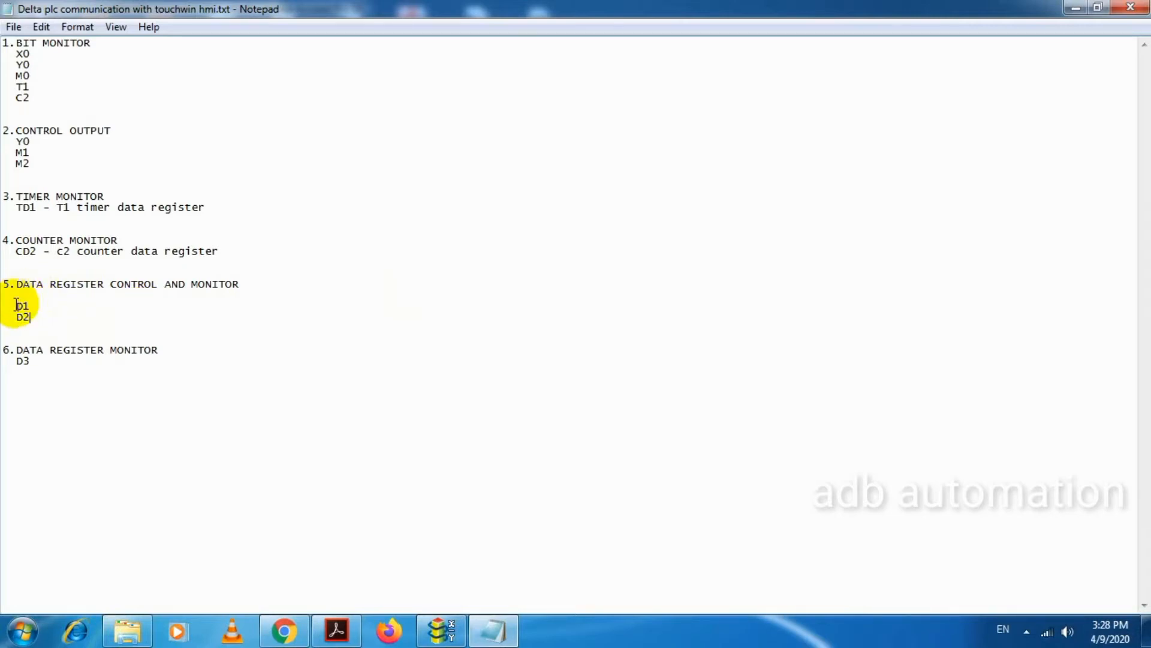
{"action": "left_click_drag", "start_coordinate": [17, 305], "coordinate": [30, 317]}
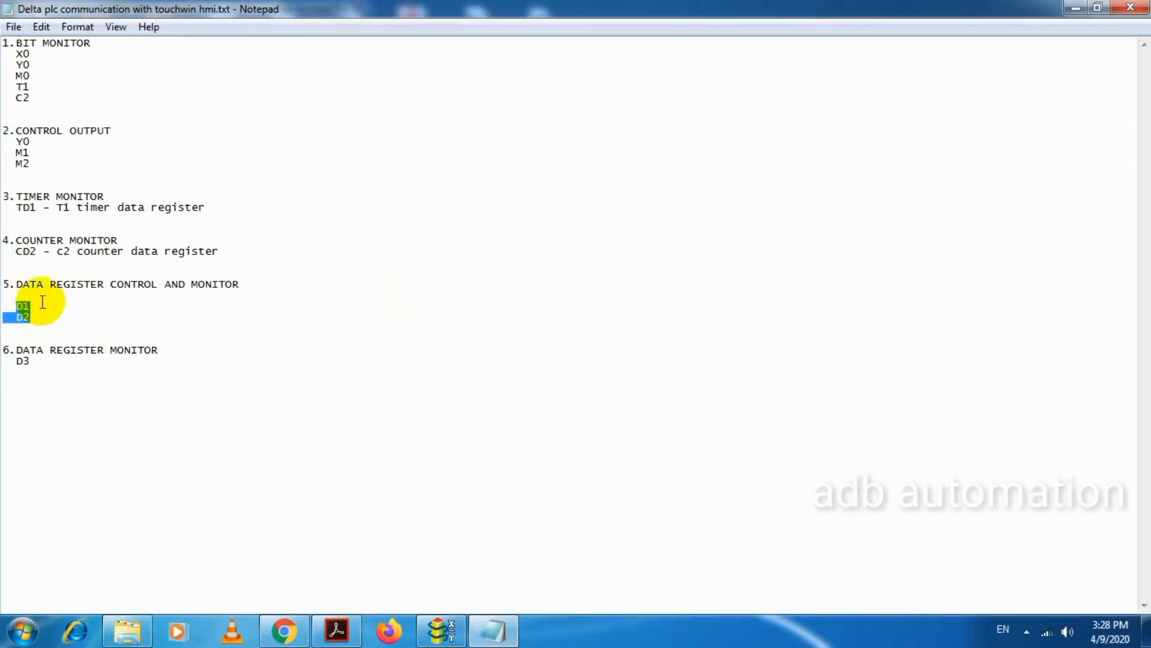
{"action": "left_click", "coordinate": [15, 347]}
{"action": "left_click_drag", "start_coordinate": [4, 360], "coordinate": [34, 359]}
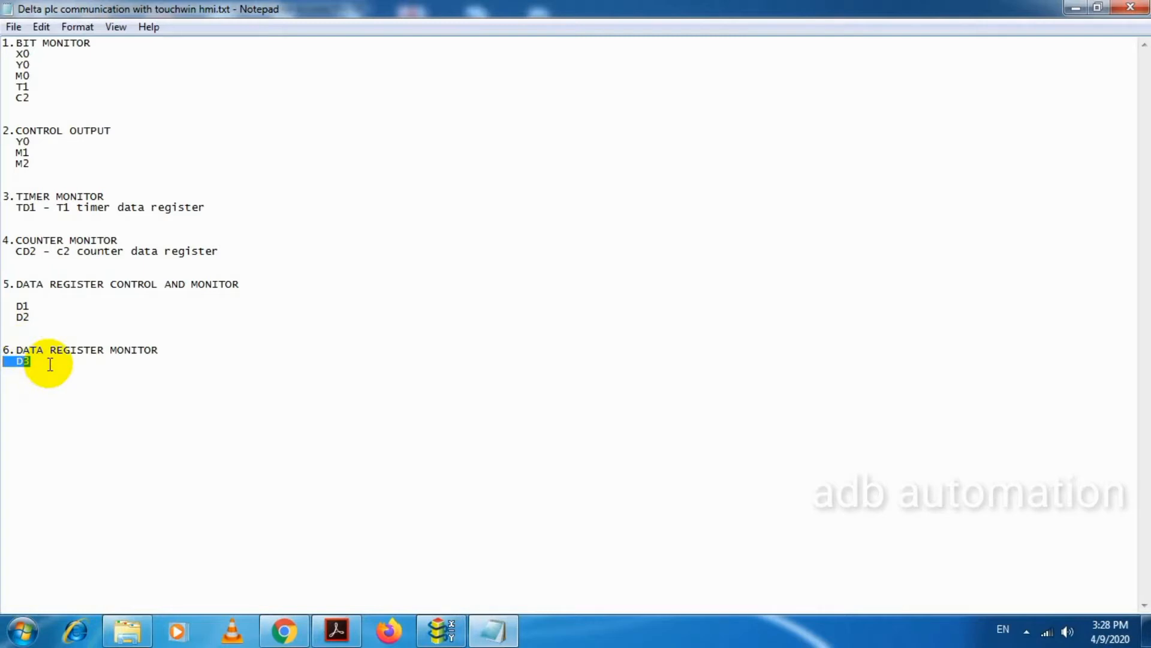
{"action": "left_click", "coordinate": [311, 361]}
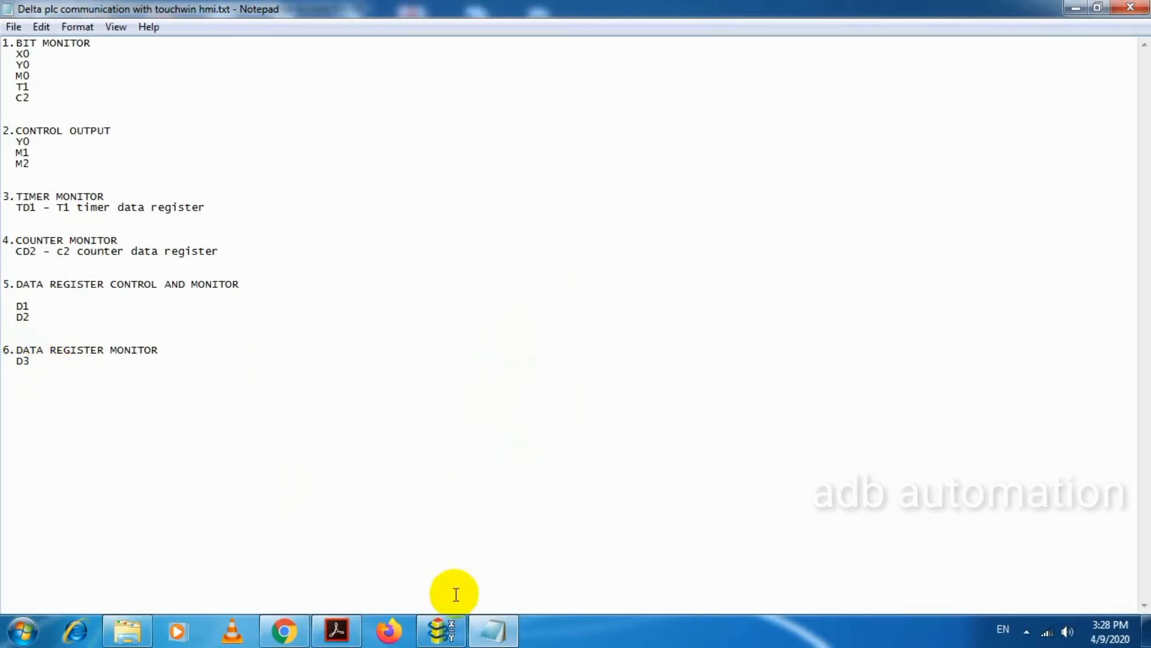
- Switch to WPLSoft and examine the ladder program's timer, counter and increment rungs through to the END instruction
{"action": "left_click", "coordinate": [451, 637]}
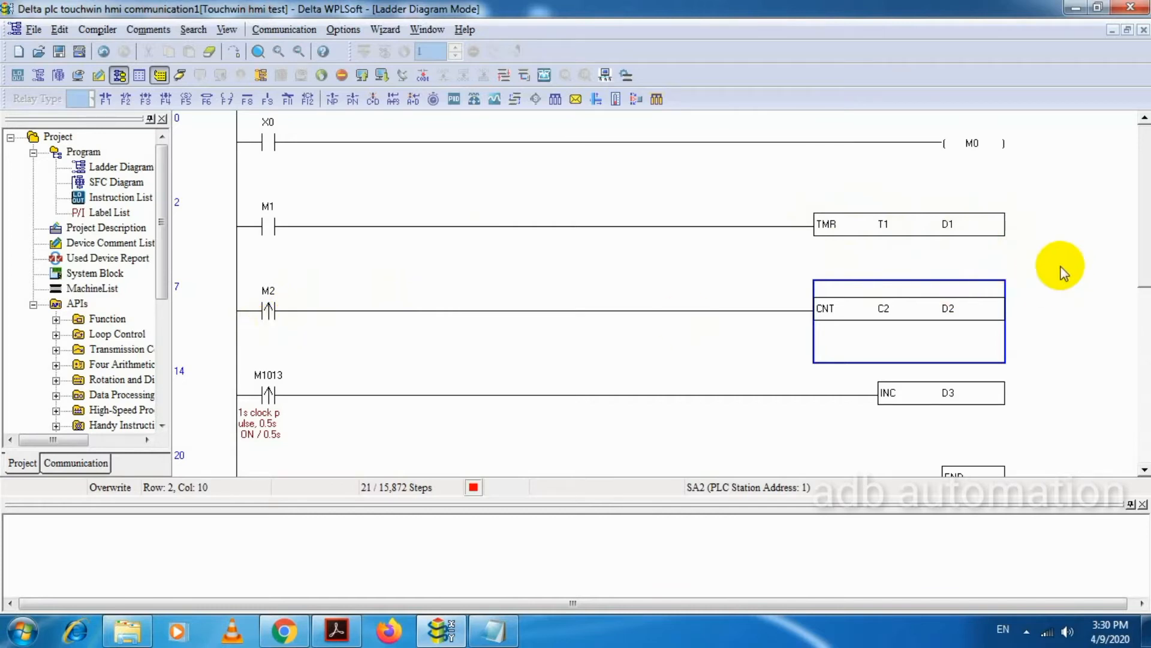
{"action": "scroll", "coordinate": [405, 293], "scroll_direction": "down", "scroll_amount": 1}
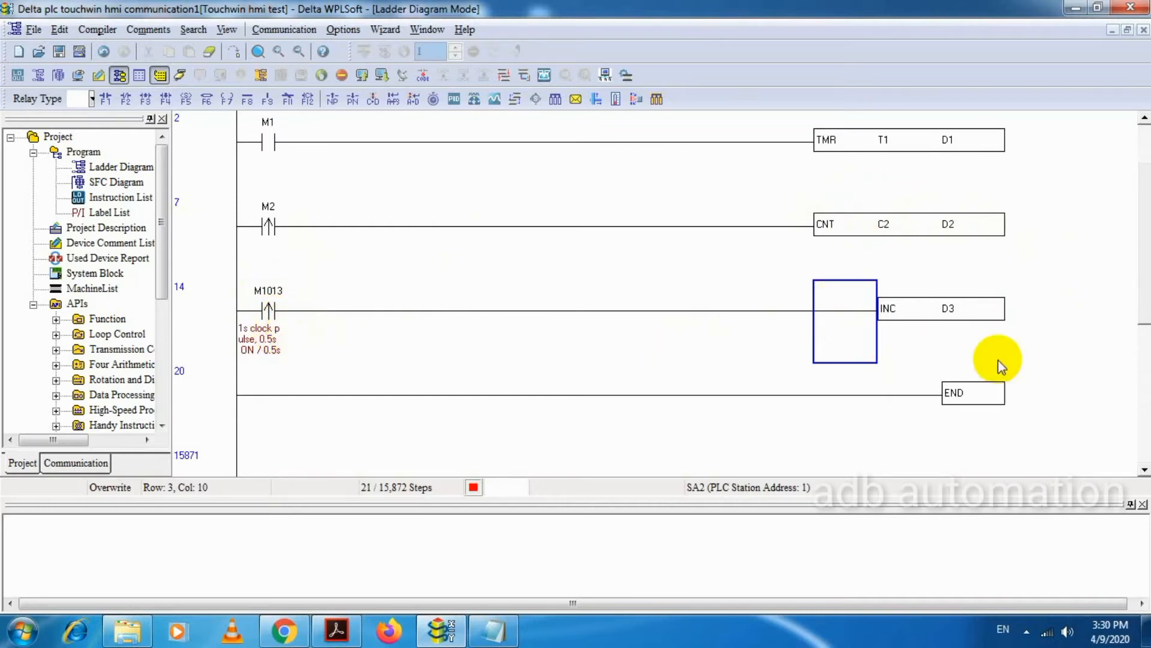
{"action": "left_click", "coordinate": [1083, 299]}
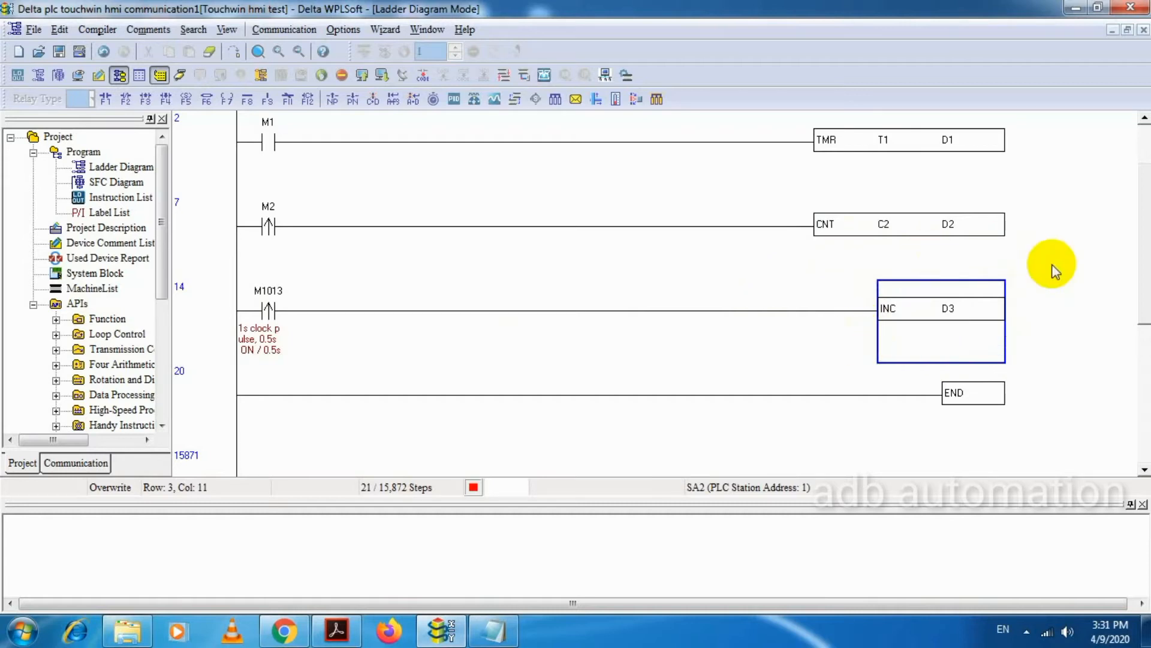
{"action": "scroll", "coordinate": [1047, 273], "scroll_direction": "up", "scroll_amount": 1}
{"action": "scroll", "coordinate": [1030, 335], "scroll_direction": "down", "scroll_amount": 1}
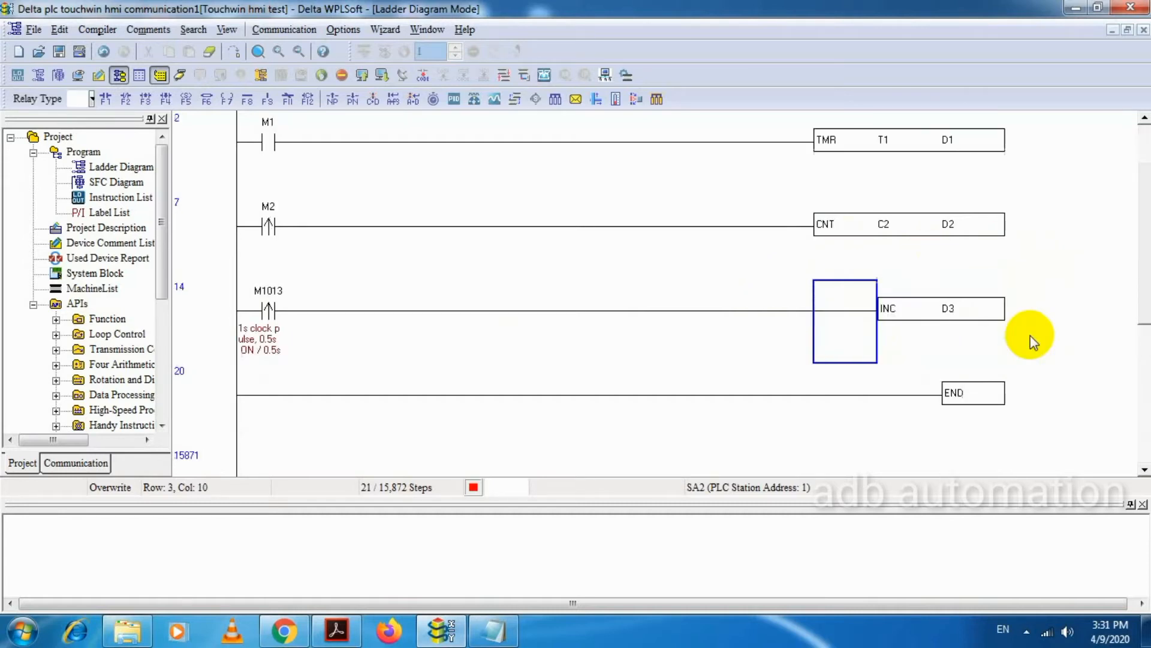
- Launch TouchWin Edit Tool and start a new project with Delta (DVP) as the PLC port device
{"action": "left_click", "coordinate": [23, 629]}
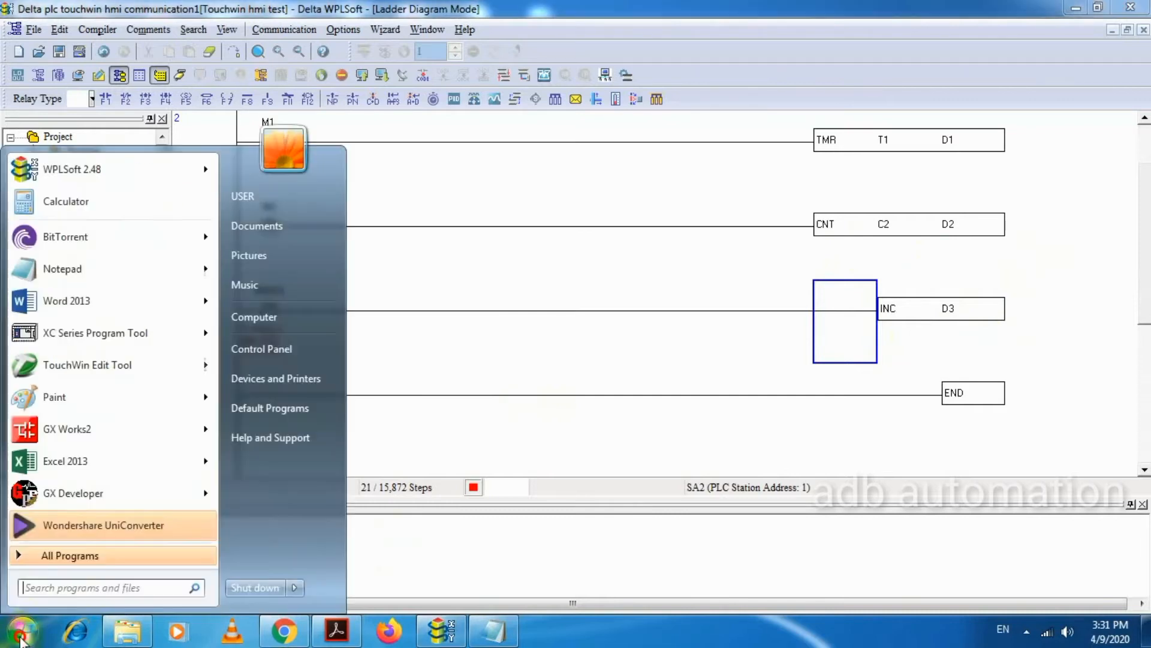
{"action": "left_click", "coordinate": [129, 367]}
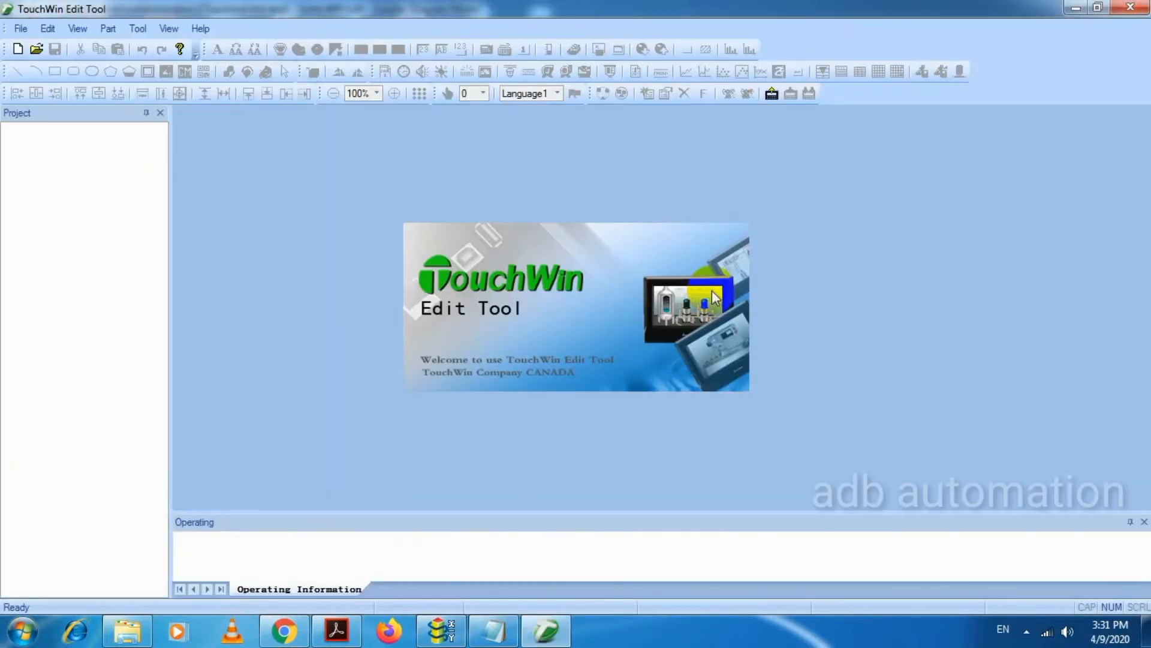
{"action": "left_click", "coordinate": [21, 29]}
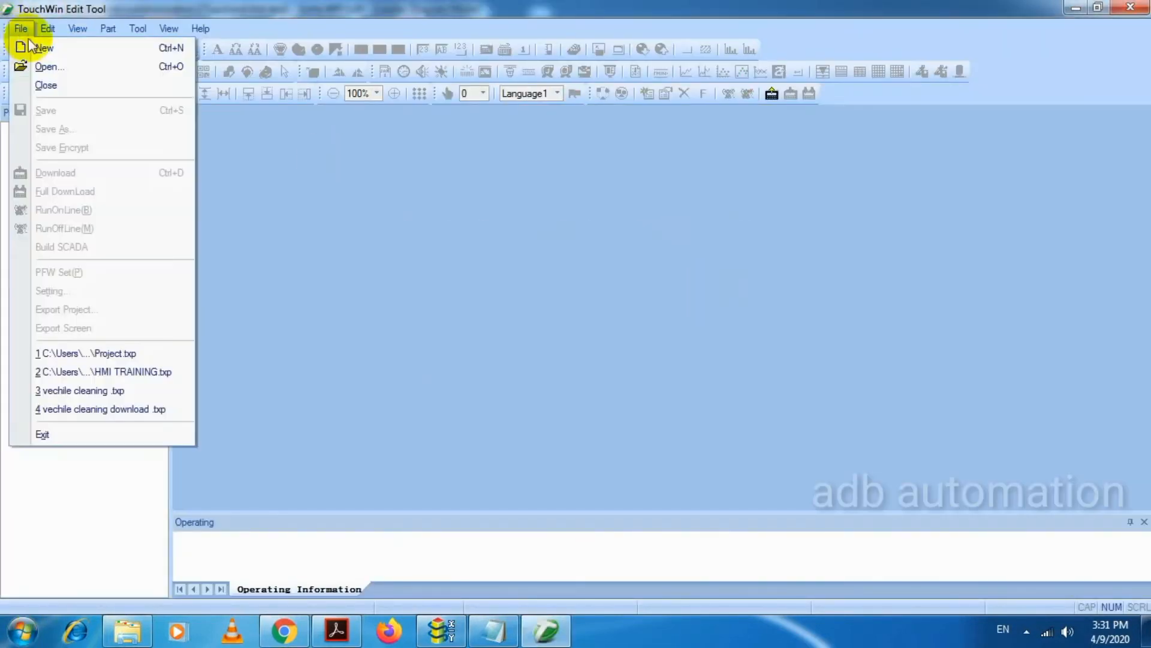
{"action": "left_click", "coordinate": [30, 47]}
{"action": "left_click", "coordinate": [533, 516]}
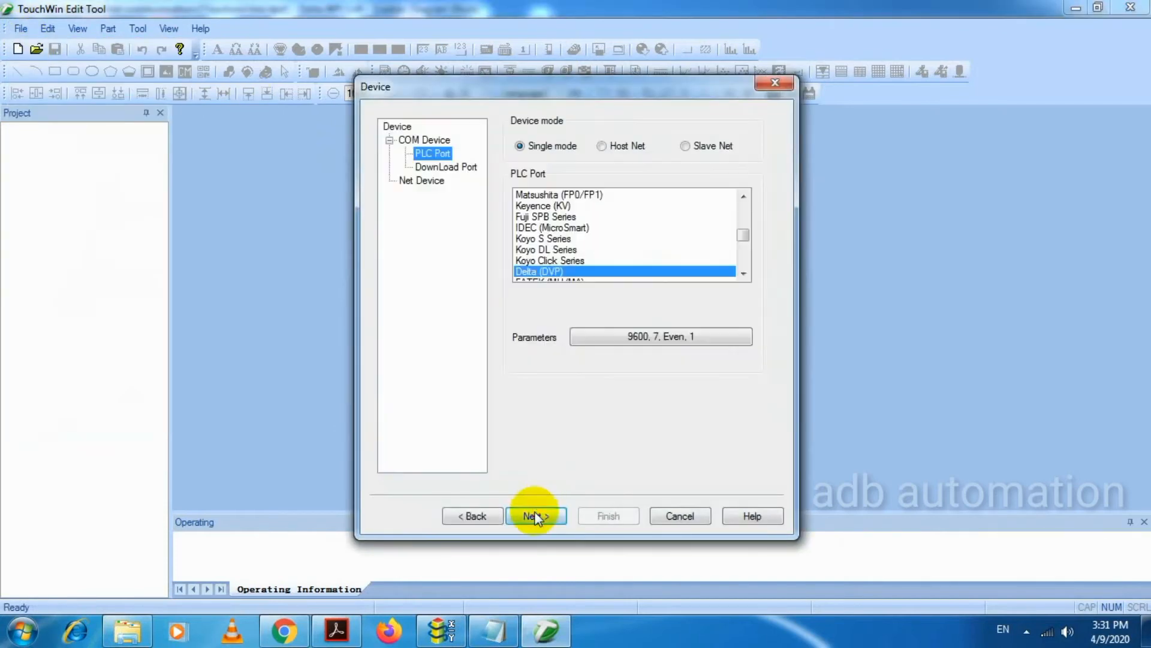
{"action": "left_click", "coordinate": [591, 272]}
{"action": "scroll", "coordinate": [592, 240], "scroll_direction": "down", "scroll_amount": 1}
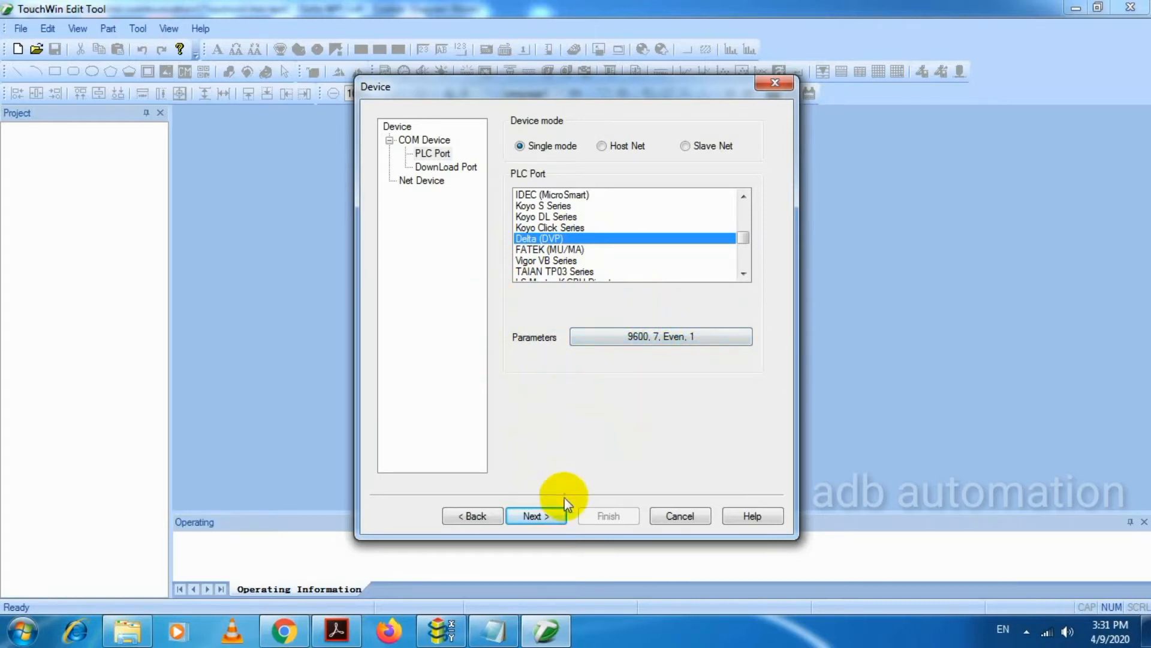
- Name the new project "Delta pla and touchwin him" and finish creating it
{"action": "left_click", "coordinate": [553, 519]}
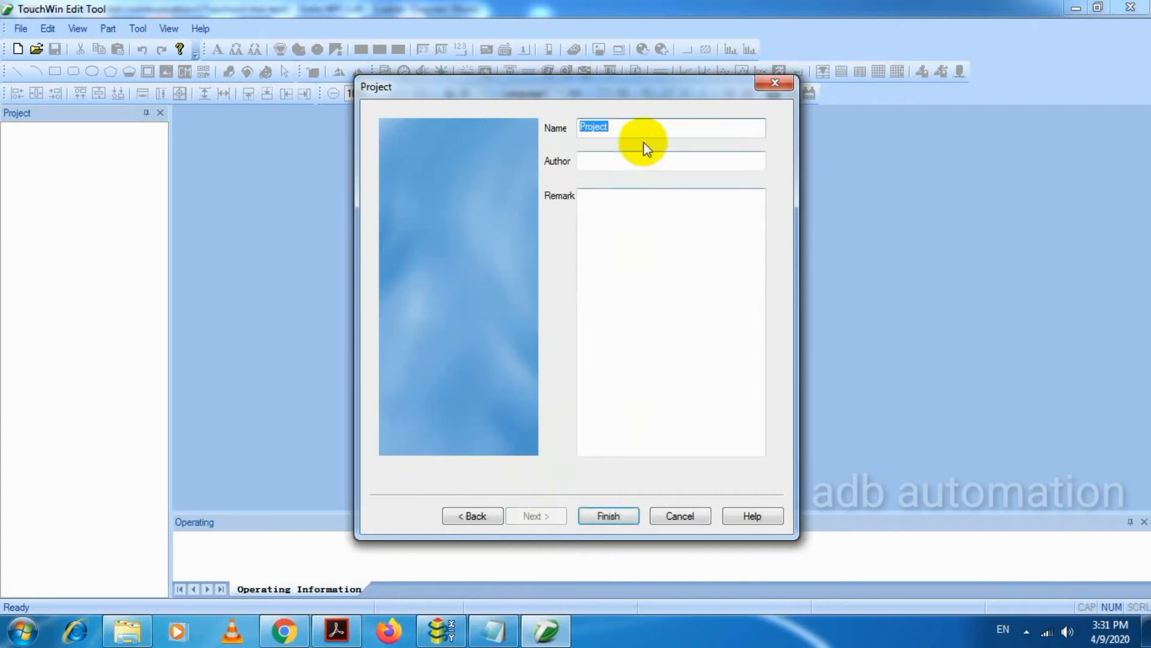
{"action": "type", "text": "Delta pla and touchwin him"}
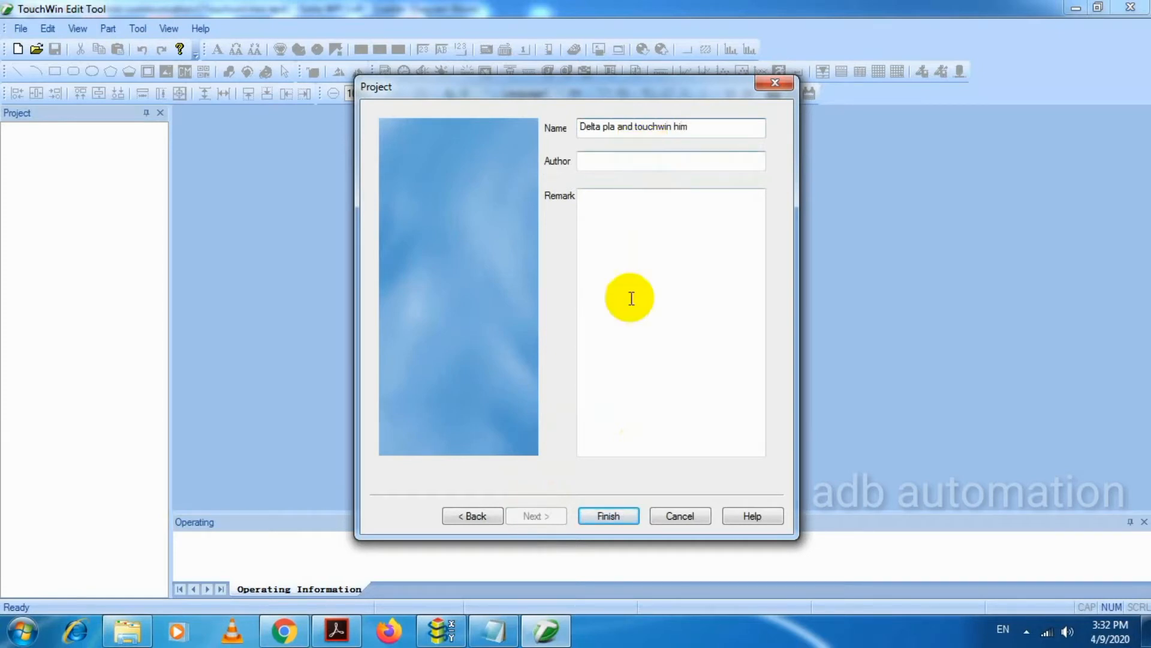
{"action": "left_click", "coordinate": [622, 516]}
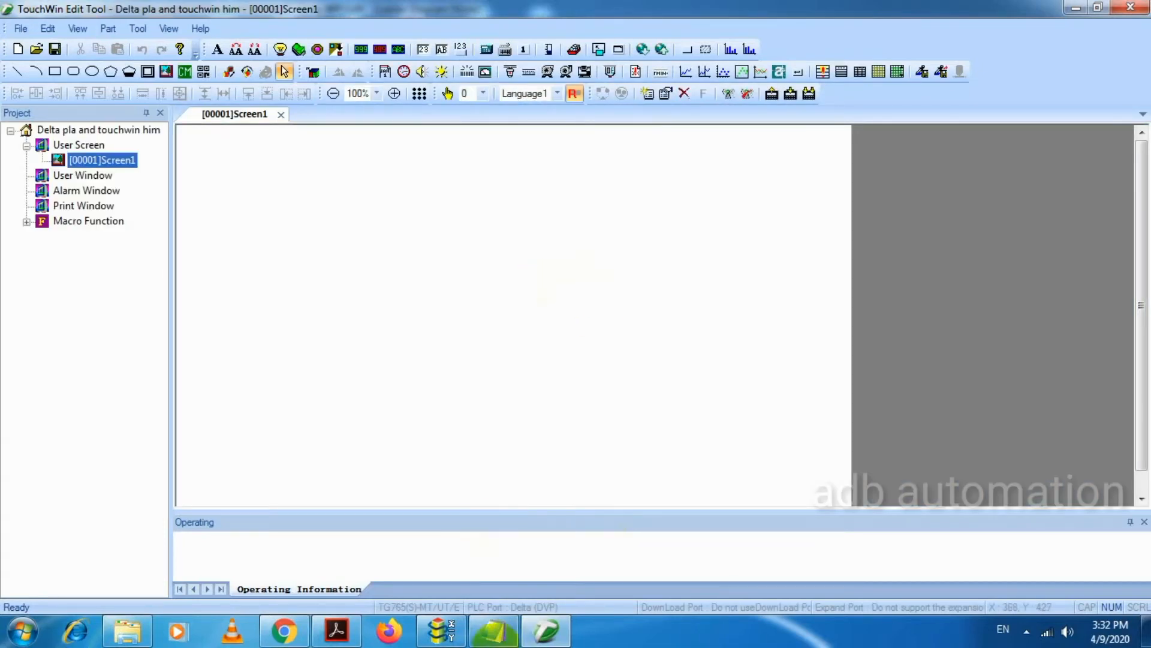
- Restore the device notes to a smaller window and place a lamp for X0 near the upper-left corner of Screen1
{"action": "left_click", "coordinate": [495, 634]}
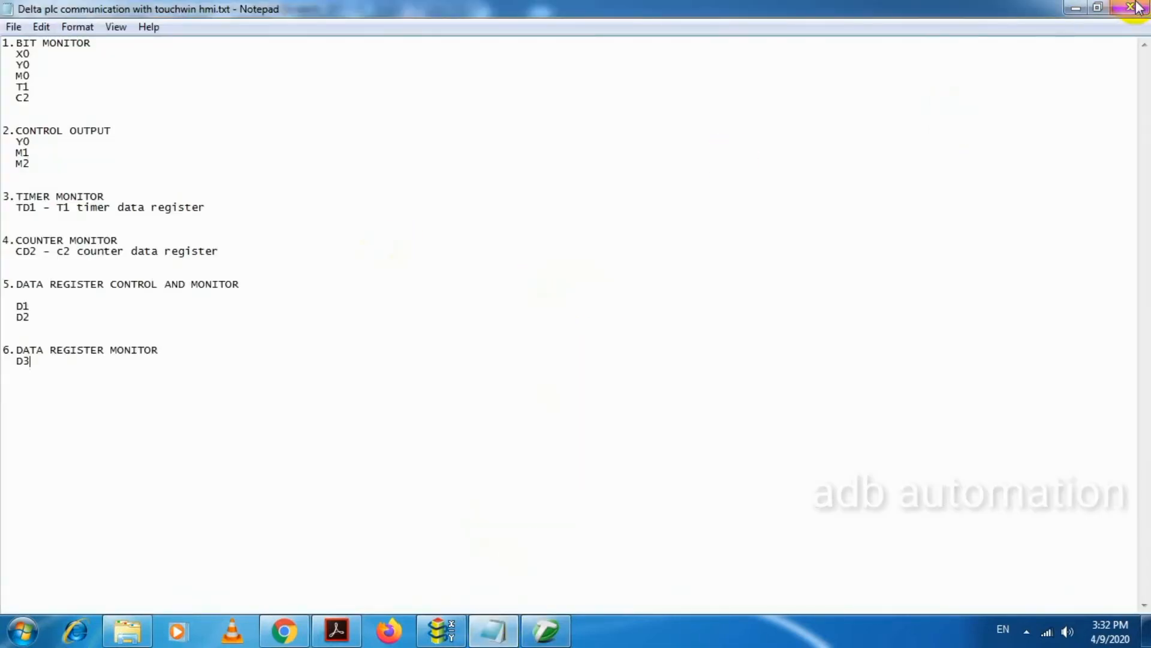
{"action": "left_click", "coordinate": [1098, 8]}
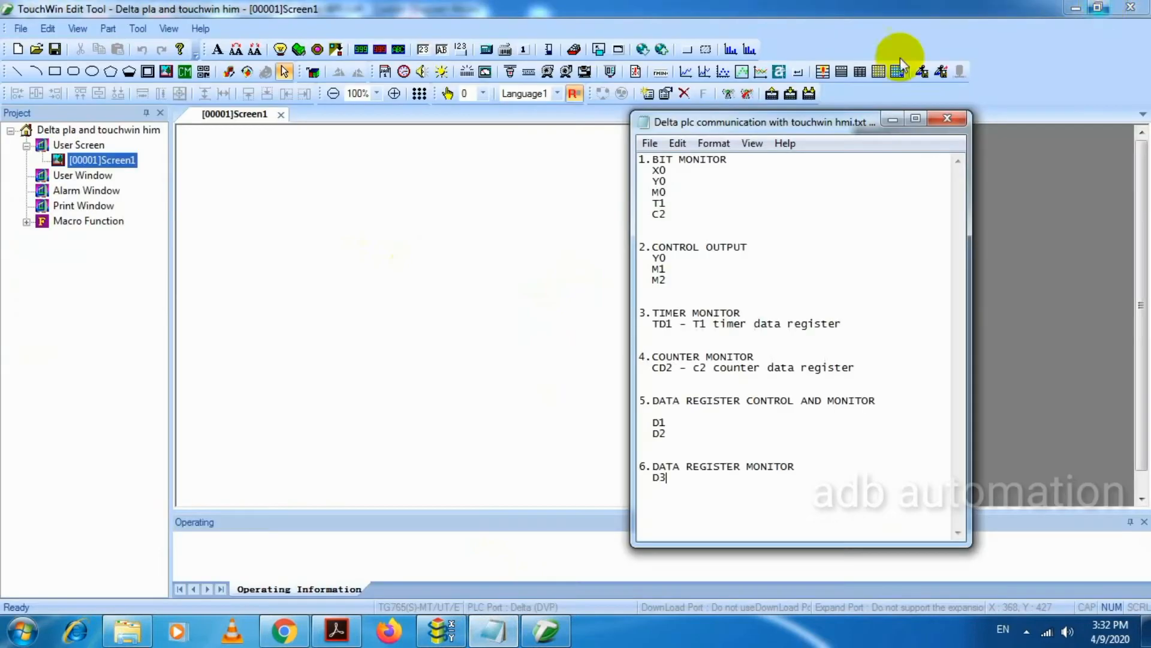
{"action": "left_click", "coordinate": [279, 53]}
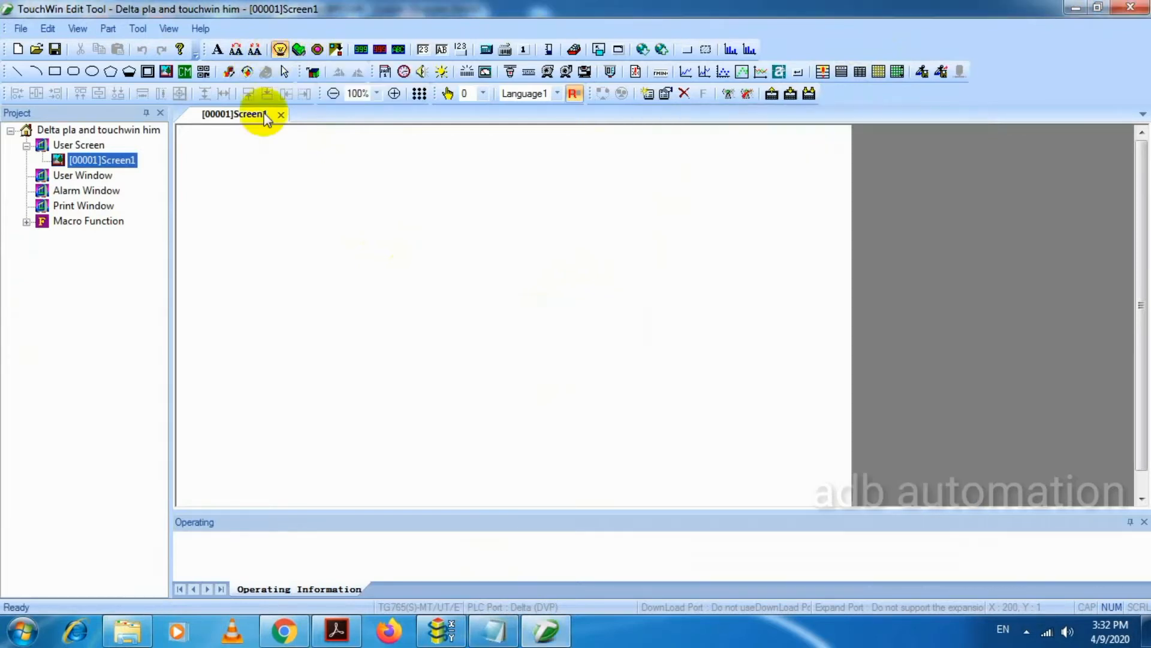
{"action": "left_click", "coordinate": [246, 154]}
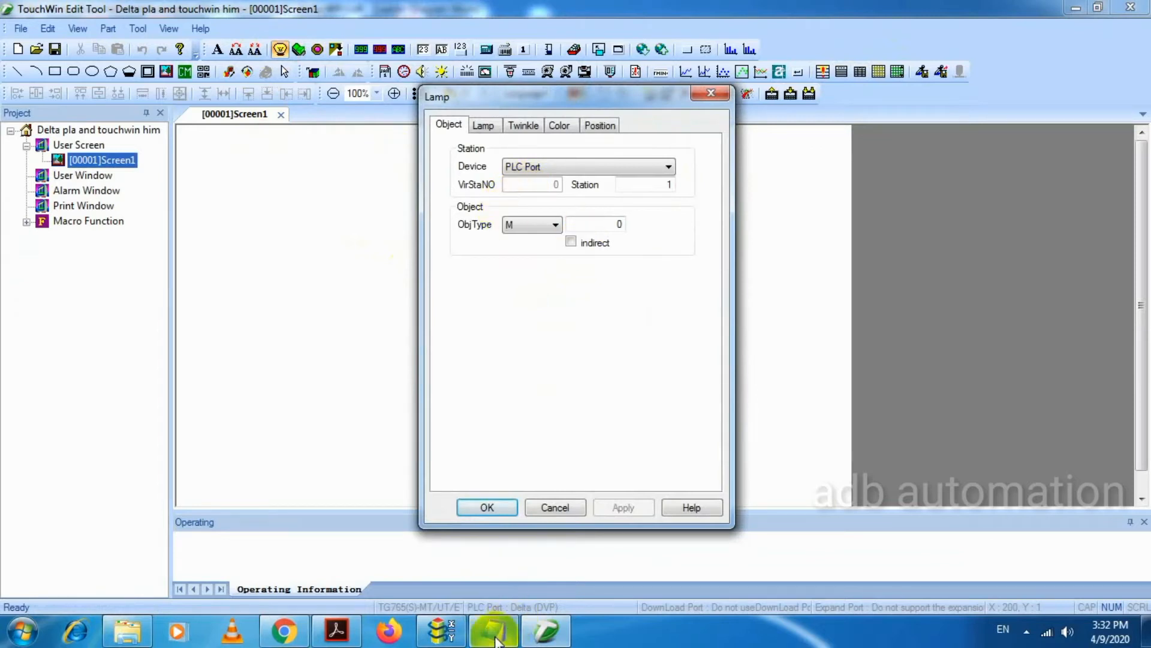
{"action": "left_click", "coordinate": [492, 630]}
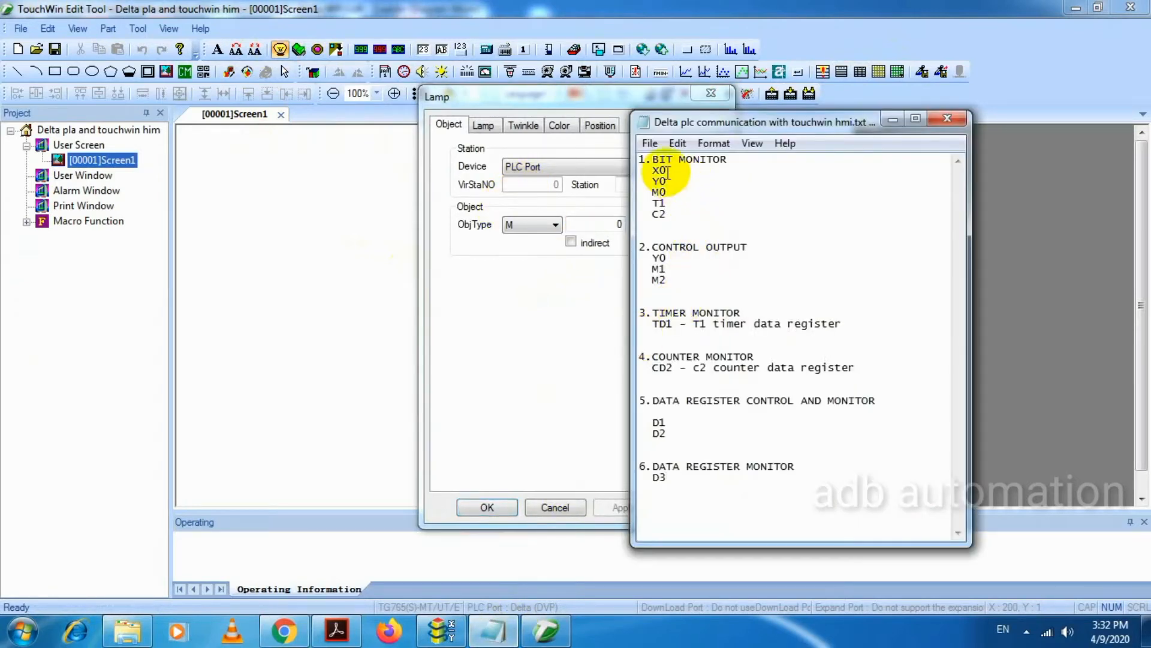
{"action": "left_click", "coordinate": [552, 225]}
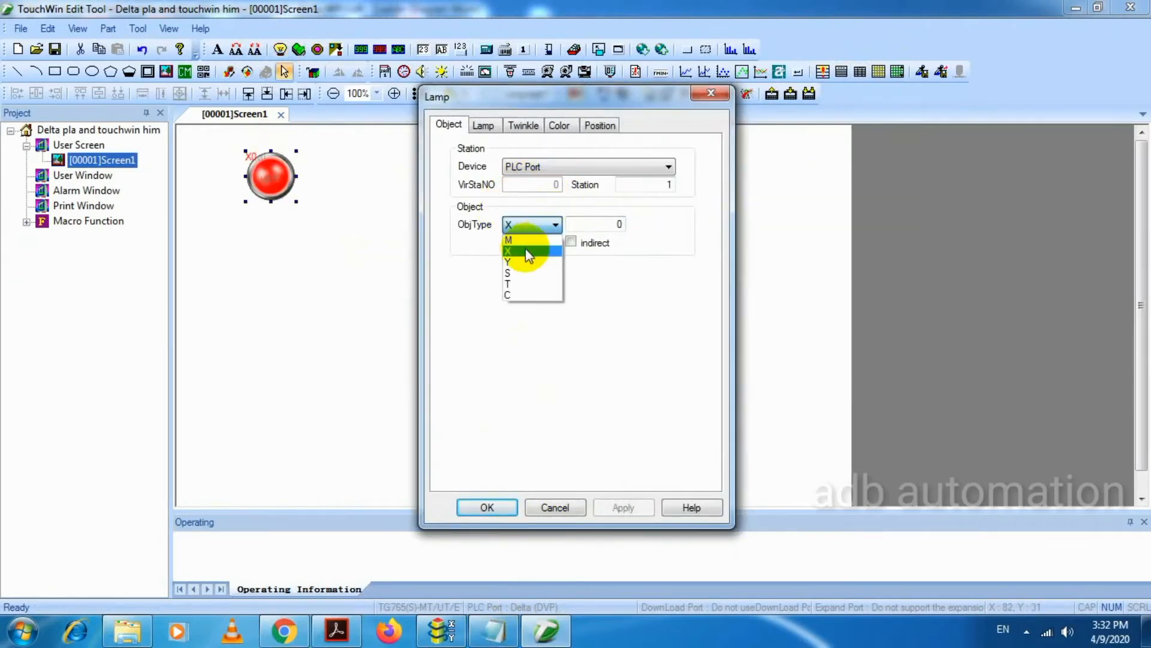
{"action": "left_click", "coordinate": [488, 507]}
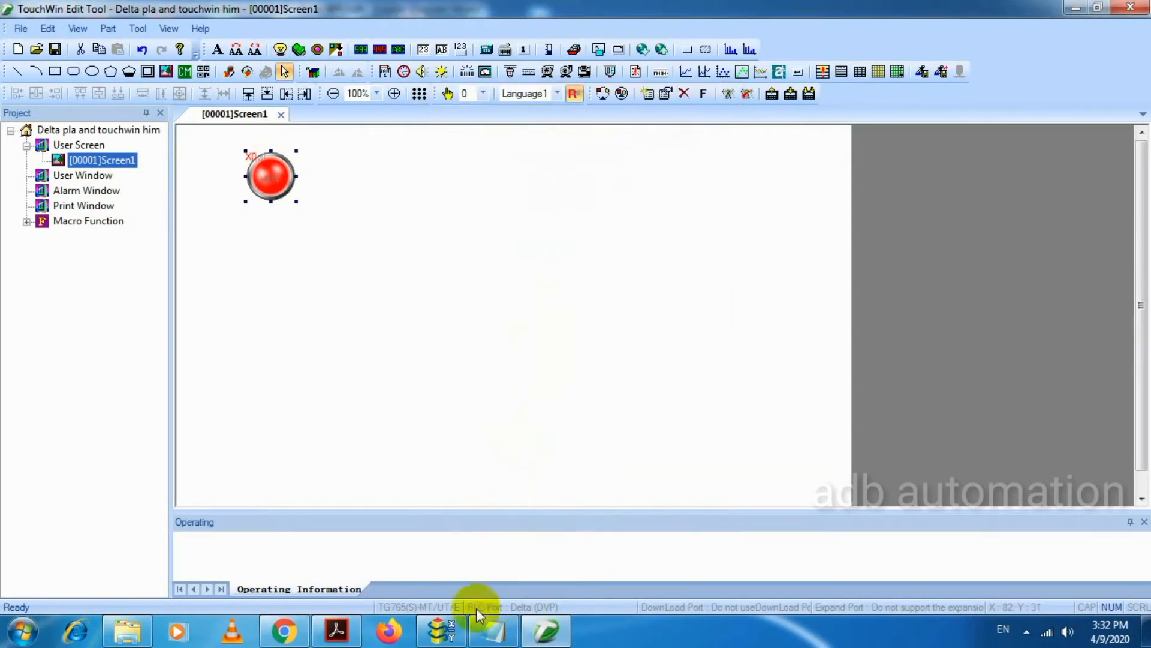
- Check the bit monitor list in the device notes and place a lamp for Y0 below the X0 lamp
{"action": "left_click", "coordinate": [496, 632]}
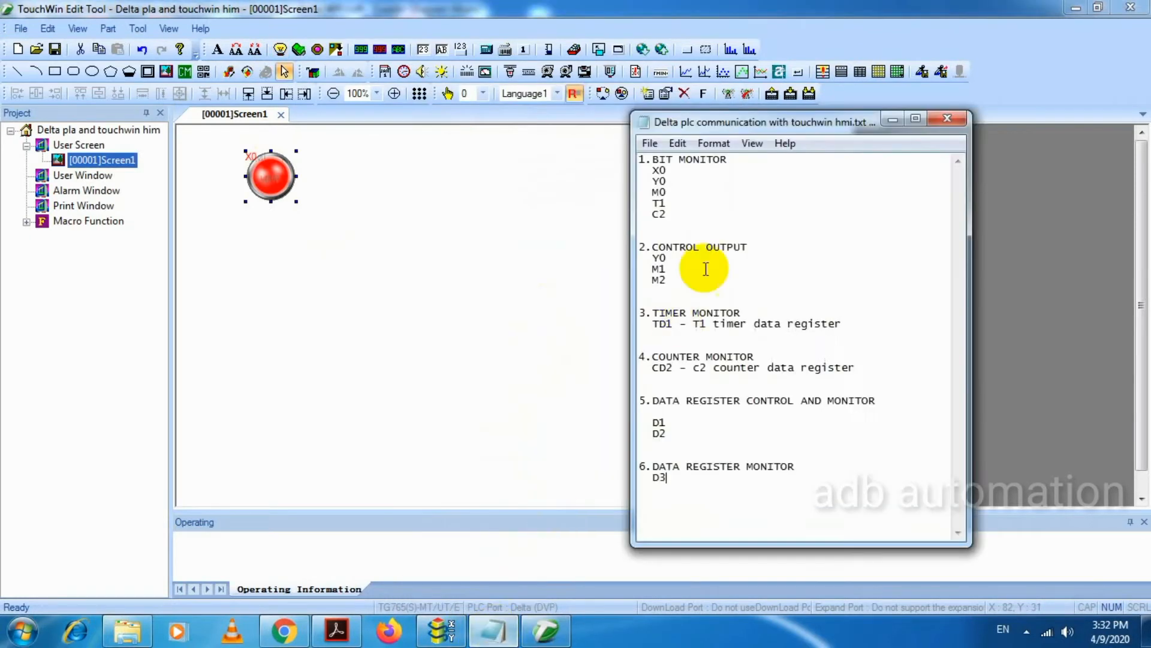
{"action": "left_click", "coordinate": [360, 171]}
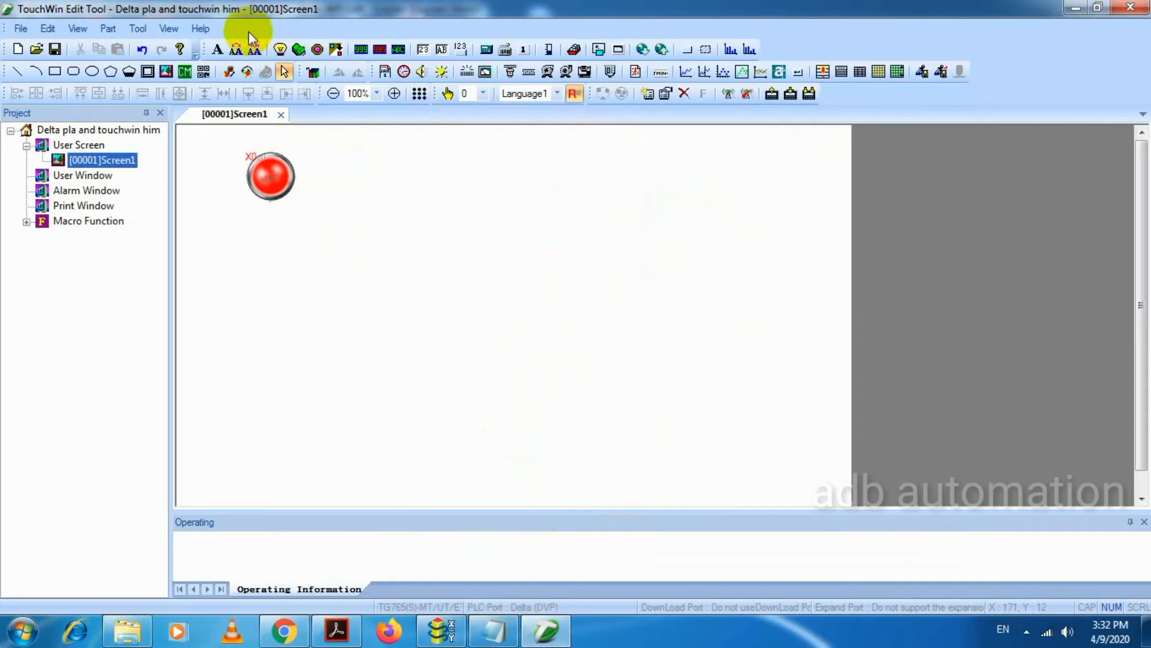
{"action": "left_click", "coordinate": [280, 49]}
{"action": "left_click", "coordinate": [243, 219]}
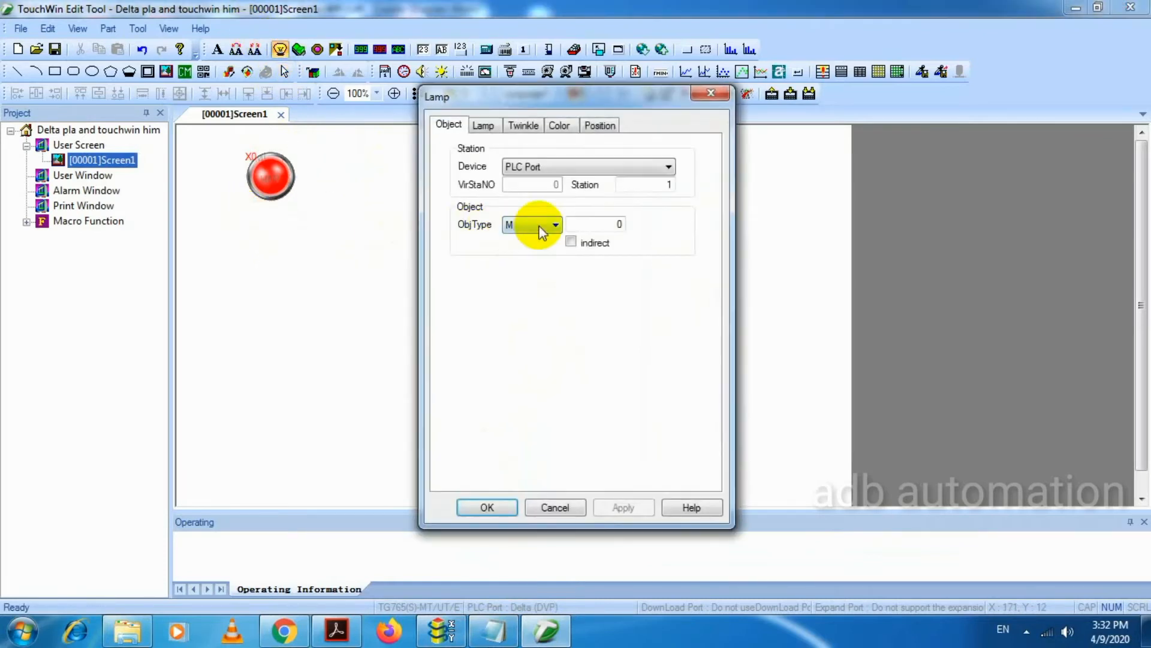
{"action": "left_click", "coordinate": [512, 261]}
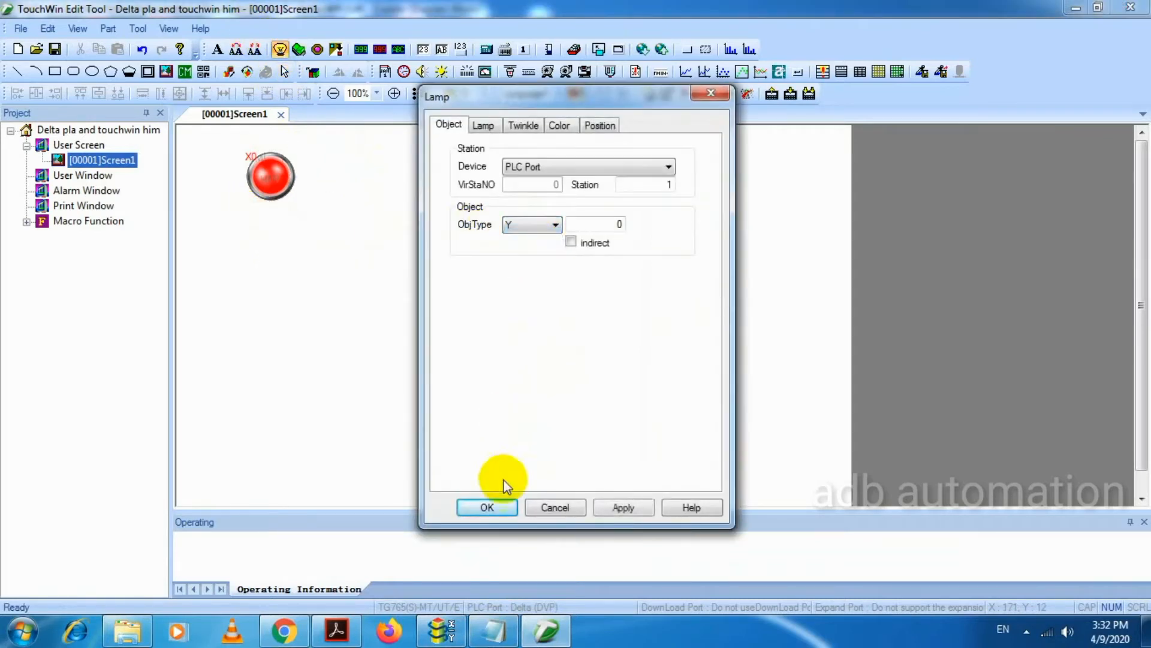
{"action": "left_click", "coordinate": [491, 509]}
- Consult the device notes again and place a lamp for M0 below the Y0 lamp
{"action": "left_click", "coordinate": [494, 631]}
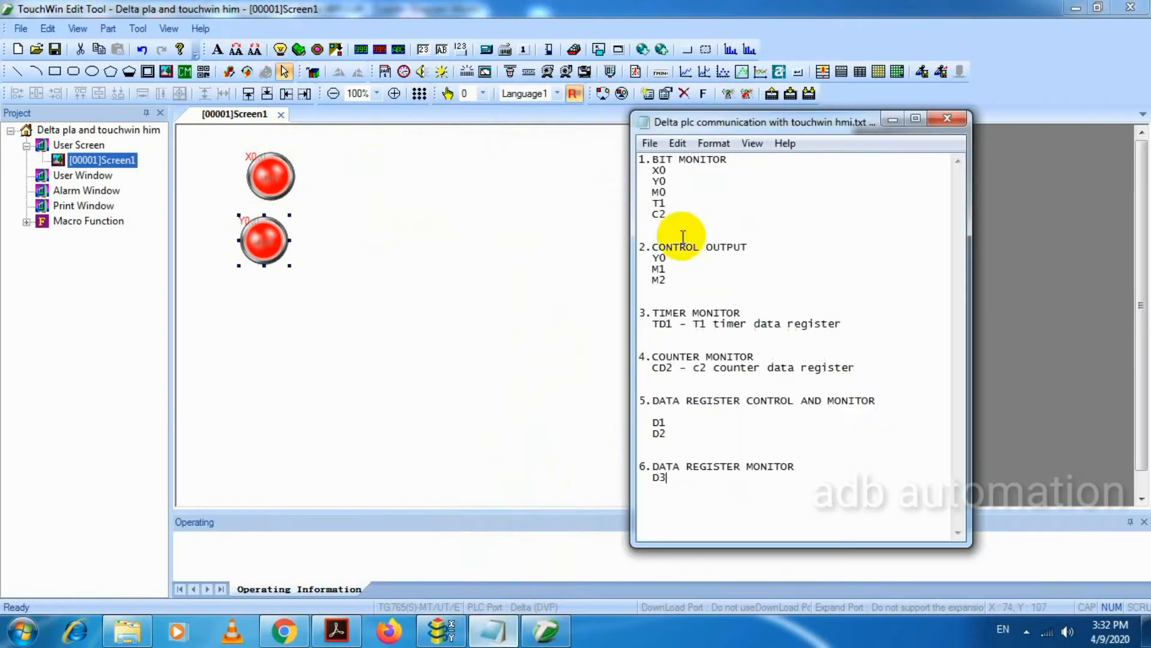
{"action": "left_click", "coordinate": [607, 188]}
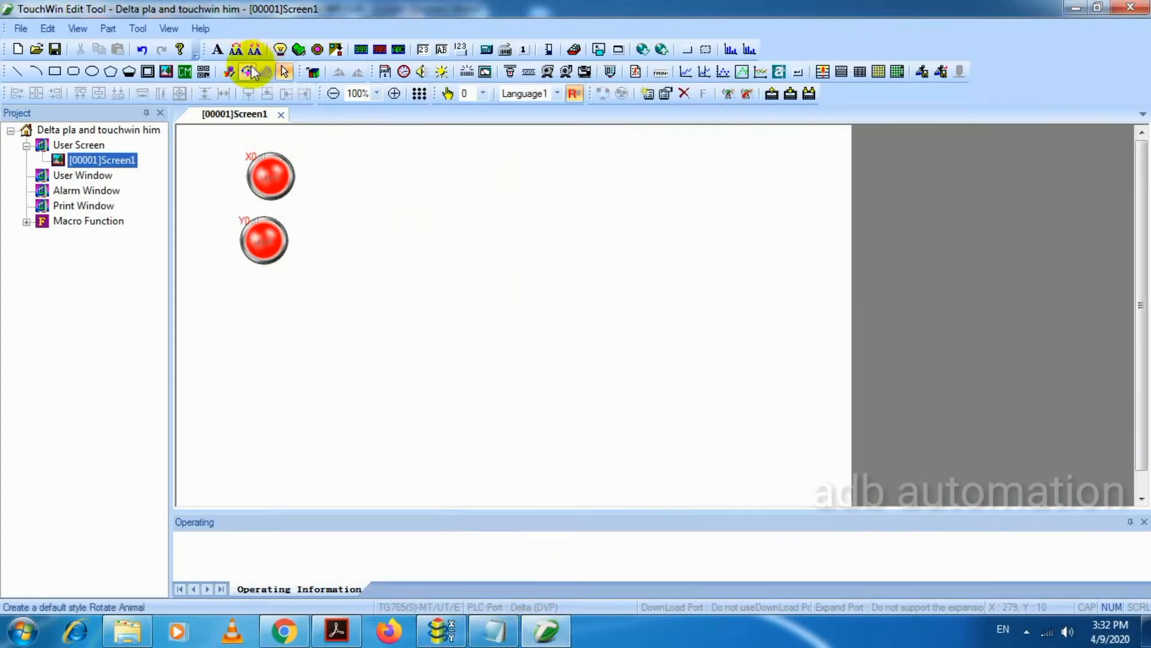
{"action": "left_click", "coordinate": [280, 50]}
{"action": "left_click", "coordinate": [247, 282]}
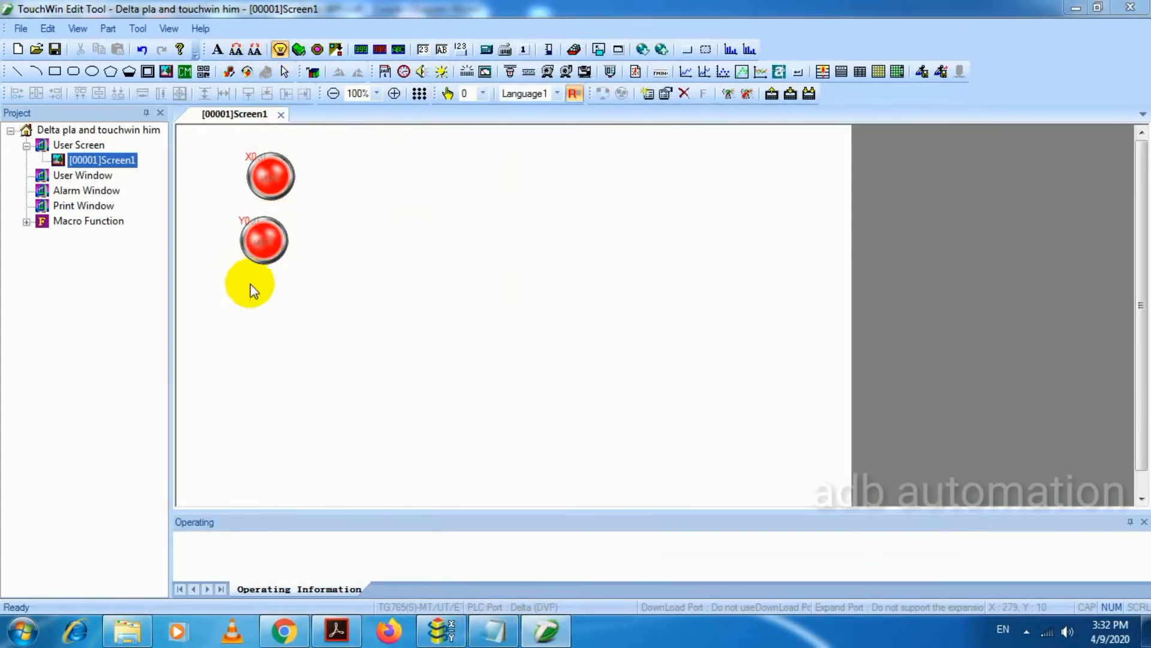
{"action": "left_click", "coordinate": [488, 508]}
- Move the Y0 lamp slightly up so it sits just beneath the X0 lamp
{"action": "left_click", "coordinate": [279, 226]}
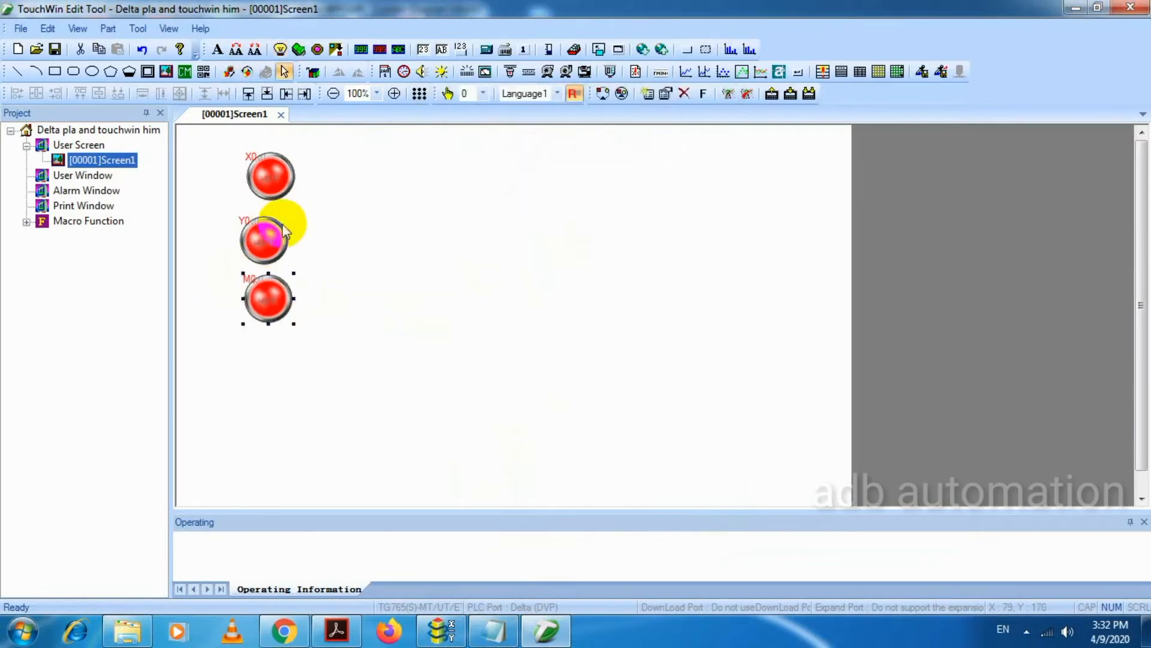
{"action": "left_click_drag", "start_coordinate": [279, 226], "coordinate": [280, 228]}
{"action": "left_click", "coordinate": [423, 233]}
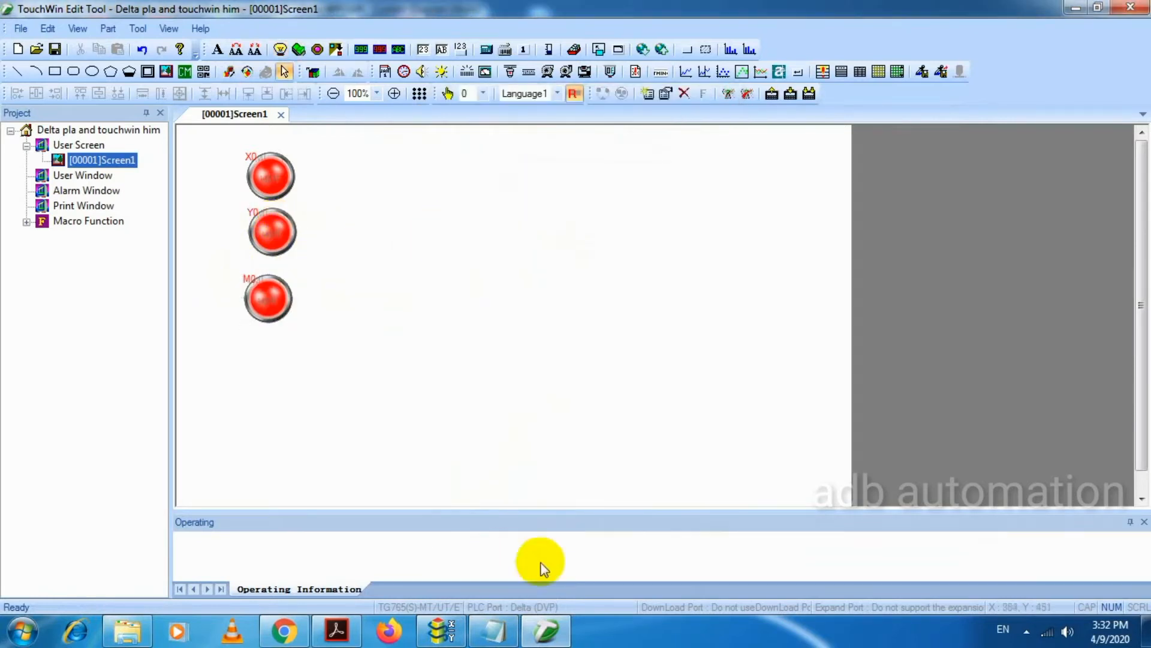
- Check the next bit in the device notes and place a lamp for T1 below the M0 lamp
{"action": "left_click", "coordinate": [509, 621]}
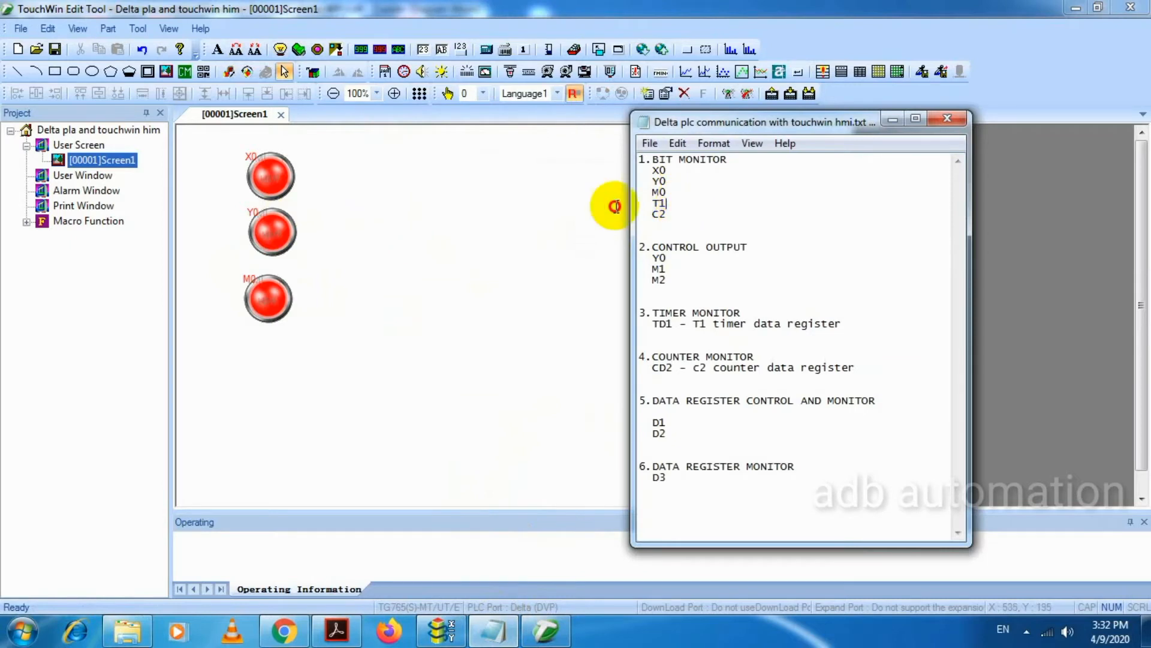
{"action": "left_click", "coordinate": [533, 206]}
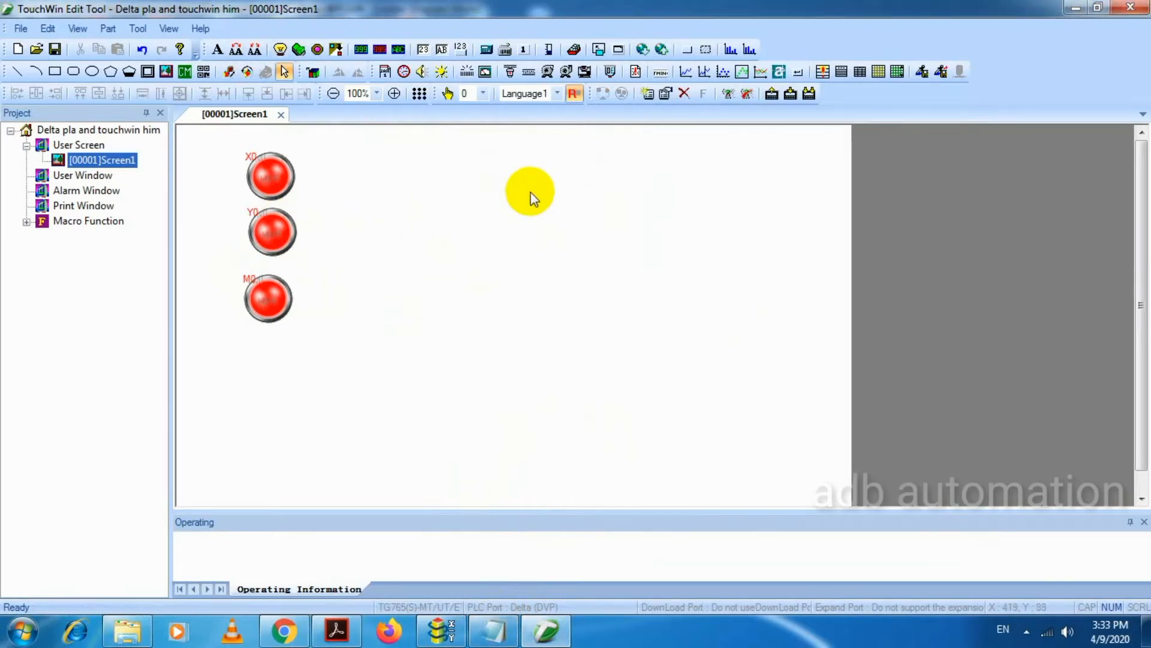
{"action": "left_click", "coordinate": [252, 337]}
{"action": "left_click", "coordinate": [548, 226]}
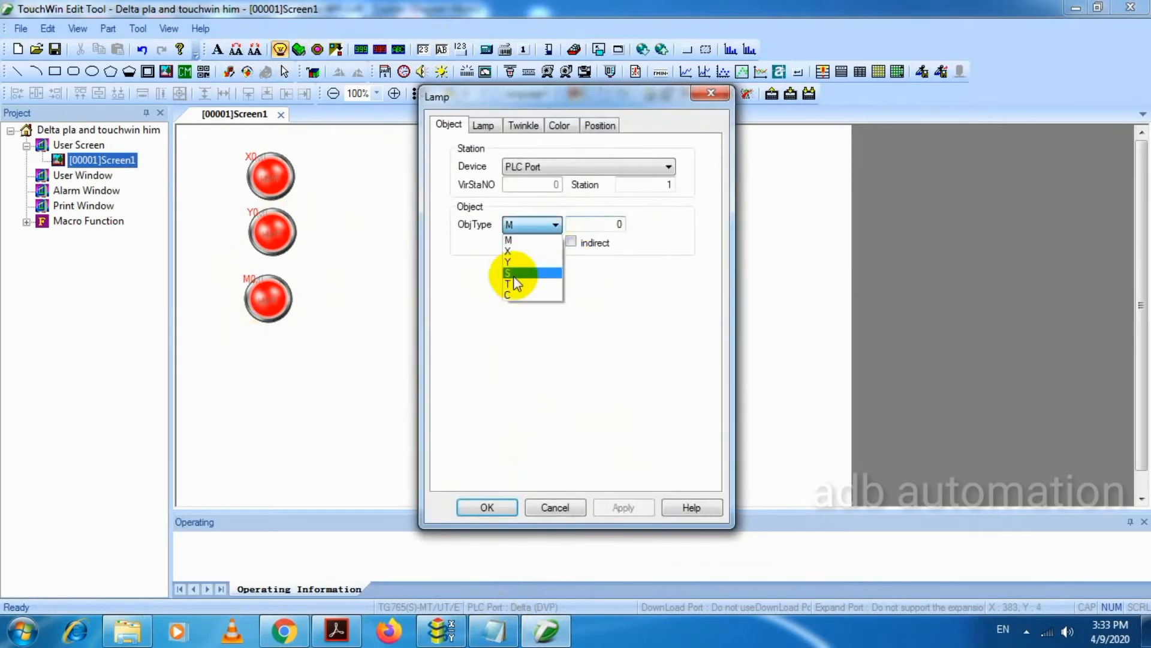
{"action": "left_click", "coordinate": [513, 285]}
{"action": "double_click", "coordinate": [617, 226]}
{"action": "type", "text": "1"}
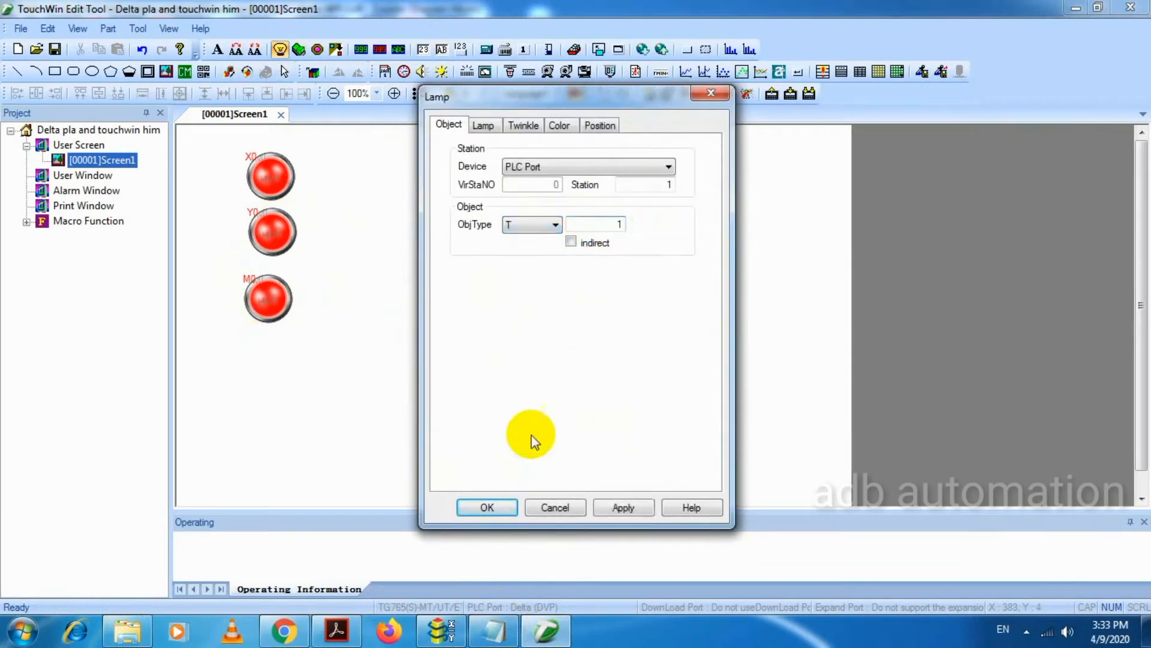
{"action": "left_click", "coordinate": [487, 509]}
- Consult the device notes and place a lamp for C2 below the T1 lamp
{"action": "left_click", "coordinate": [493, 630]}
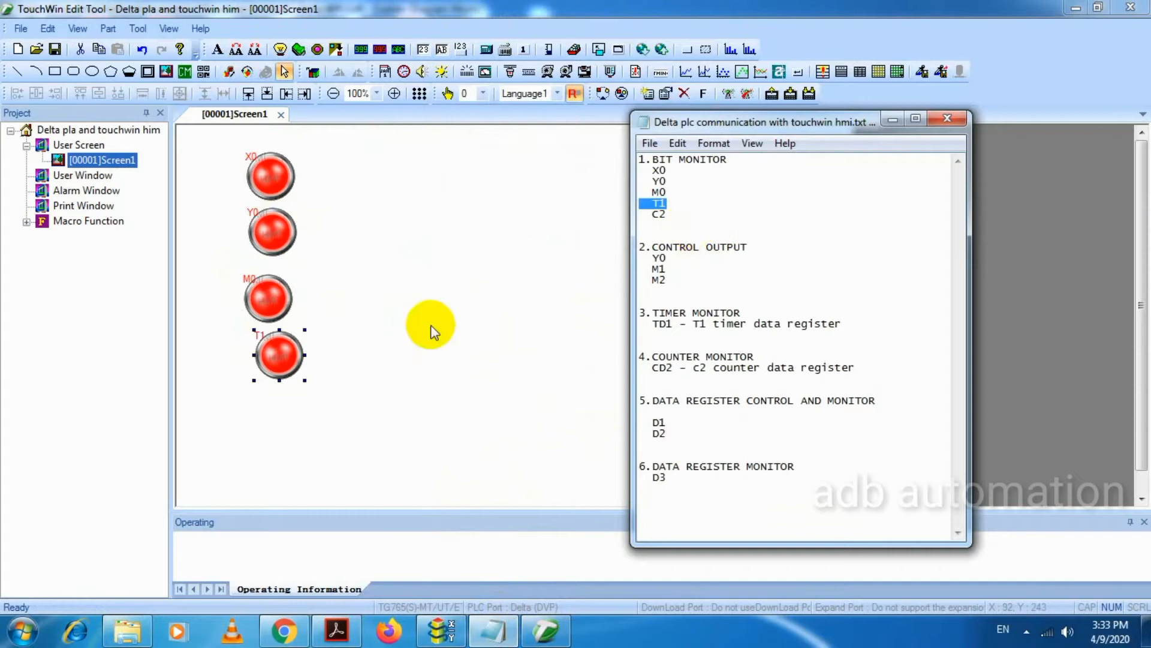
{"action": "left_click", "coordinate": [280, 50]}
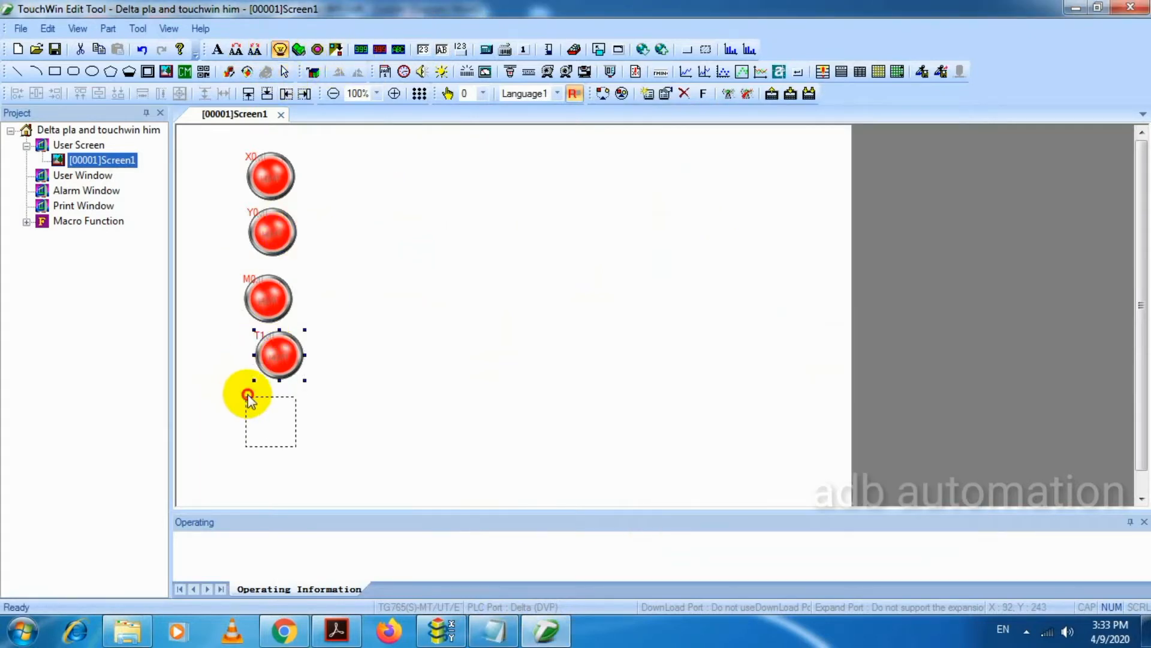
{"action": "left_click", "coordinate": [248, 395]}
{"action": "left_click", "coordinate": [550, 230]}
{"action": "key", "text": "c"}
{"action": "left_click_drag", "start_coordinate": [604, 222], "coordinate": [666, 224]}
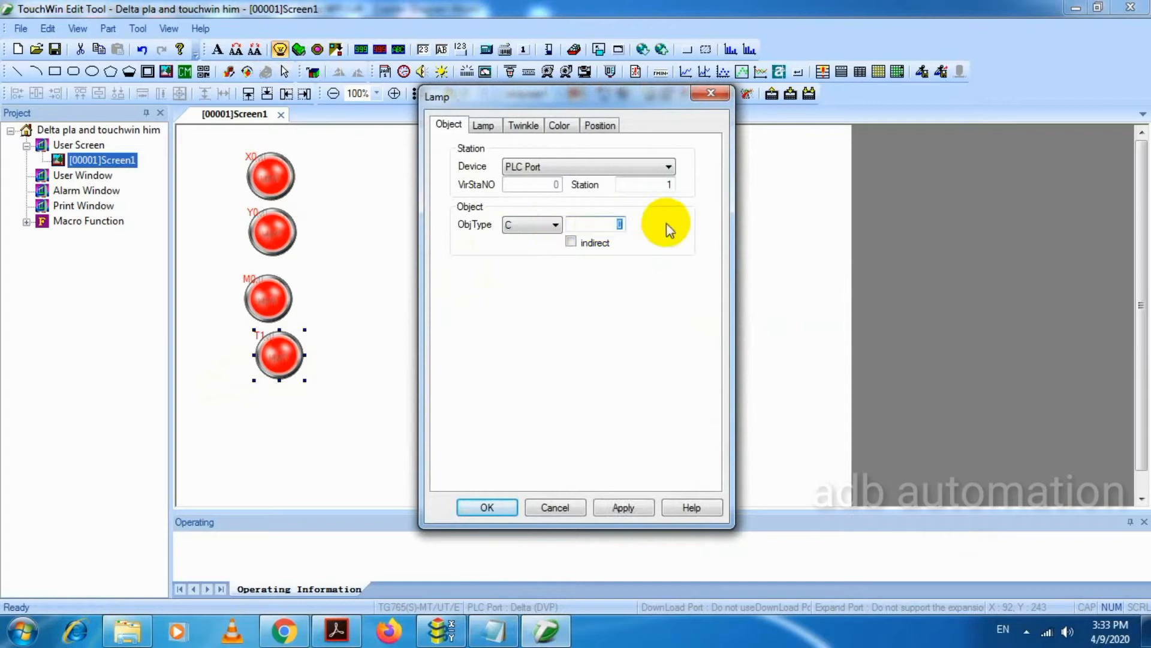
{"action": "type", "text": "2"}
{"action": "left_click", "coordinate": [487, 506]}
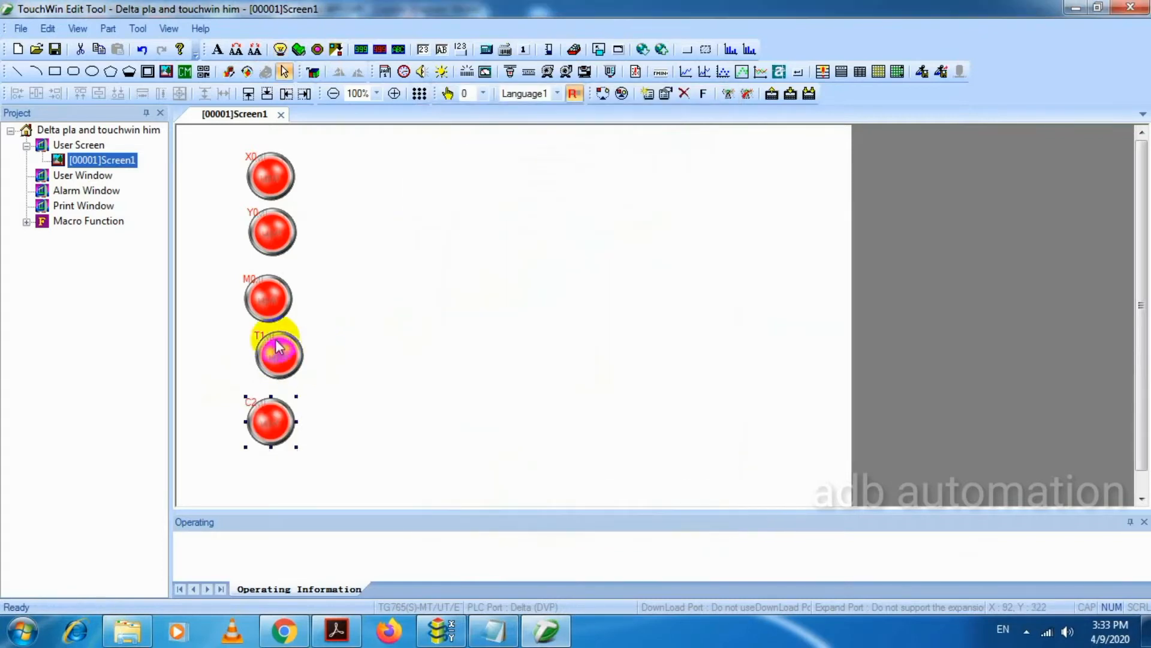
- Shift the T1 lamp slightly left and align all five lamps along their left edges
{"action": "left_click_drag", "start_coordinate": [277, 346], "coordinate": [259, 351]}
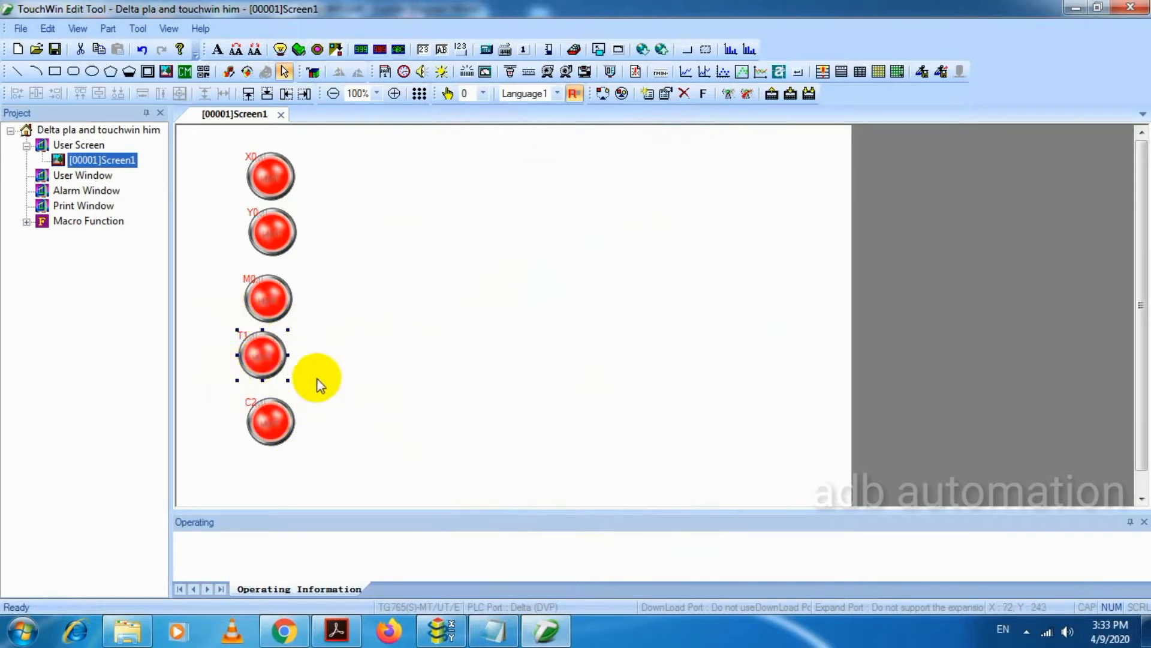
{"action": "left_click", "coordinate": [447, 331]}
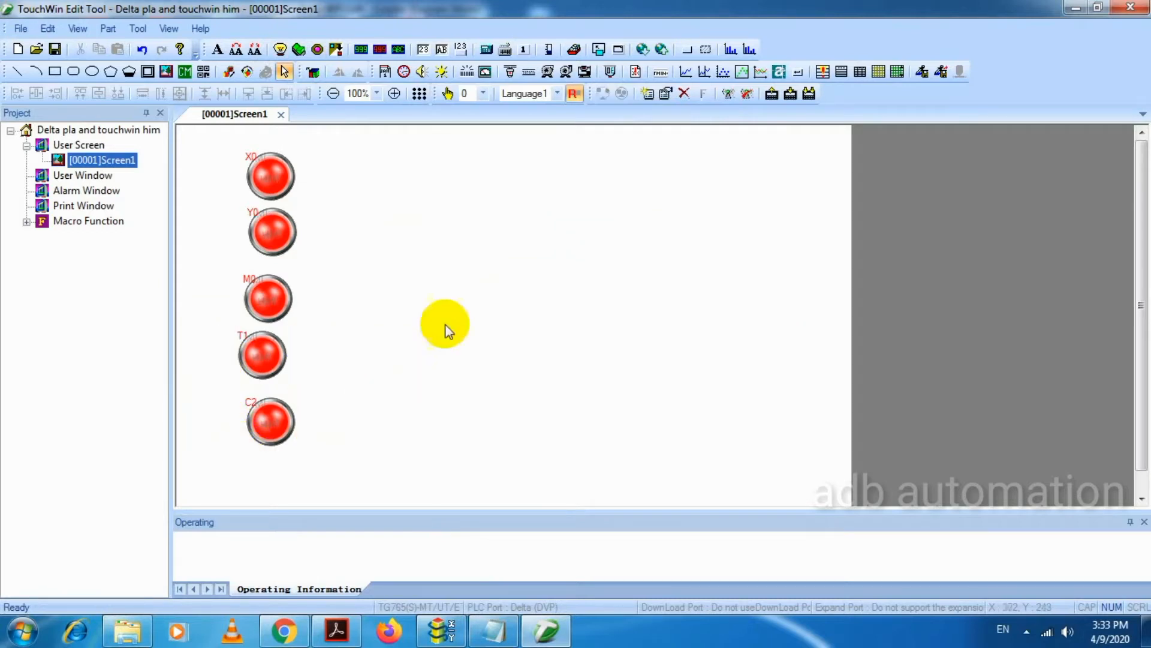
{"action": "left_click_drag", "start_coordinate": [202, 134], "coordinate": [373, 483]}
{"action": "left_click", "coordinate": [17, 93]}
- Add a text label reading "X0" to the left of the X0 lamp
{"action": "left_click", "coordinate": [195, 143]}
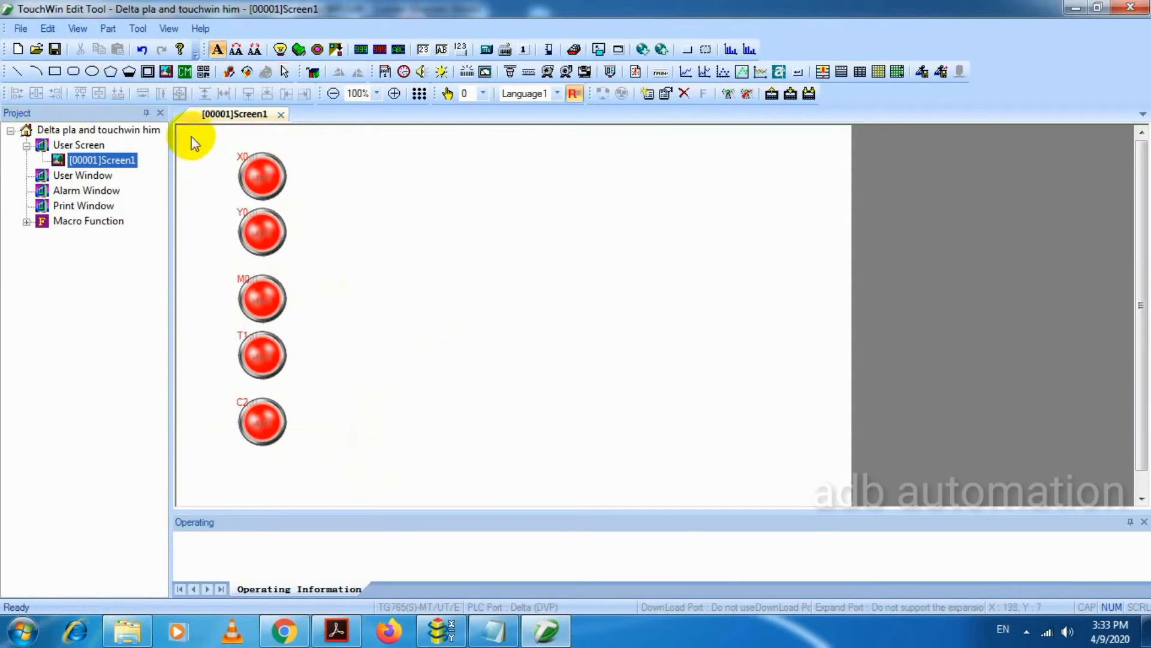
{"action": "left_click", "coordinate": [199, 175]}
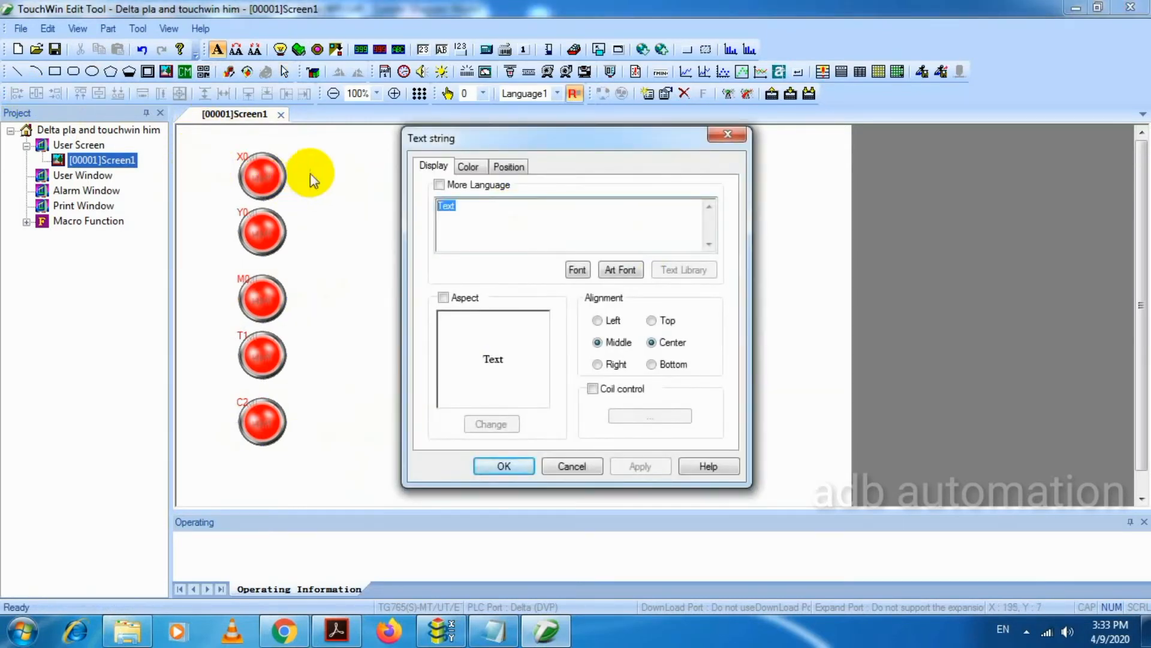
{"action": "type", "text": "X0"}
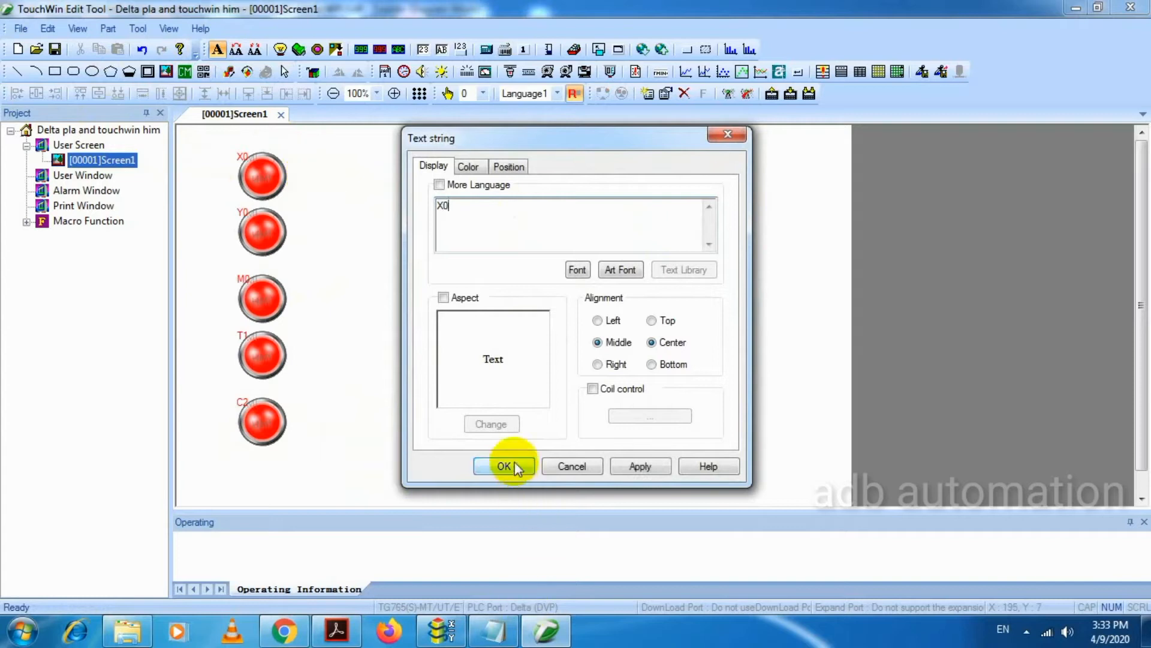
{"action": "left_click", "coordinate": [504, 466]}
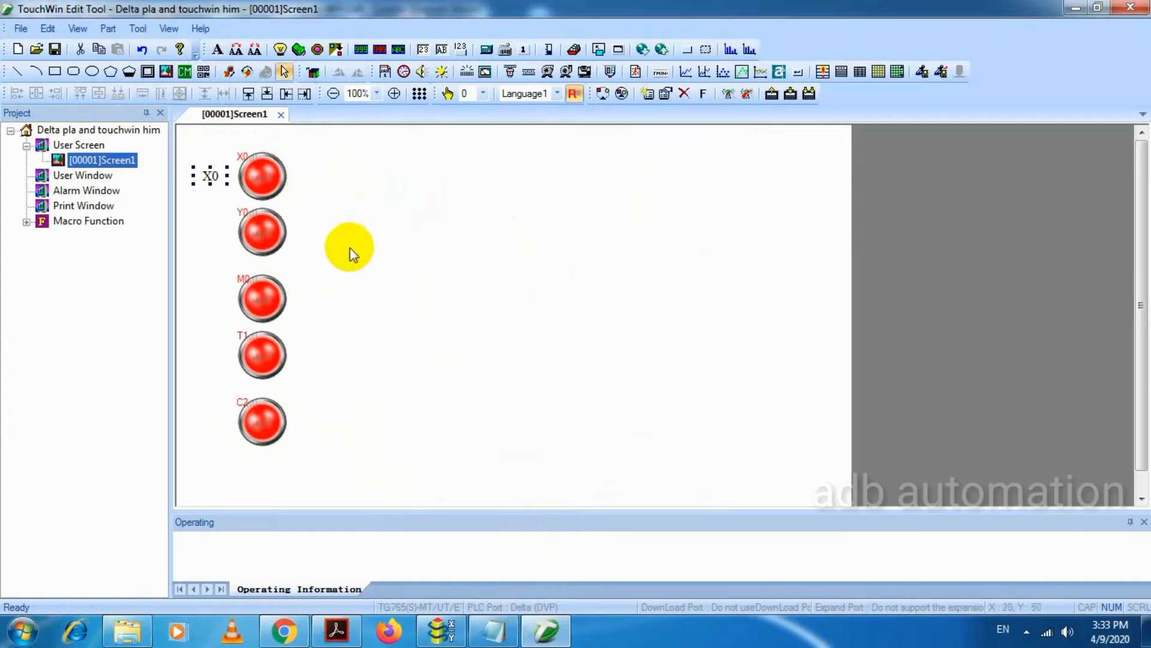
- Duplicate the X0 label beside the Y0 lamp and change its text to "Y0"
{"action": "left_click", "coordinate": [200, 231]}
{"action": "key", "text": "ctrl+v"}
{"action": "left_click_drag", "start_coordinate": [220, 189], "coordinate": [212, 237]}
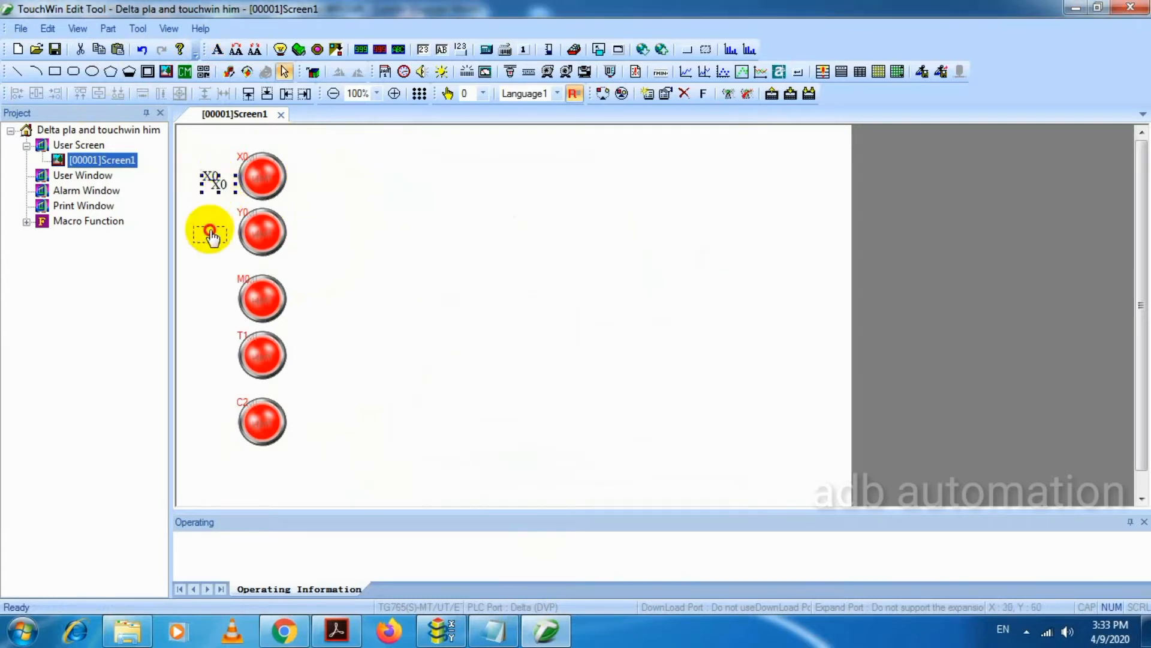
{"action": "double_click", "coordinate": [212, 236]}
{"action": "left_click", "coordinate": [438, 214]}
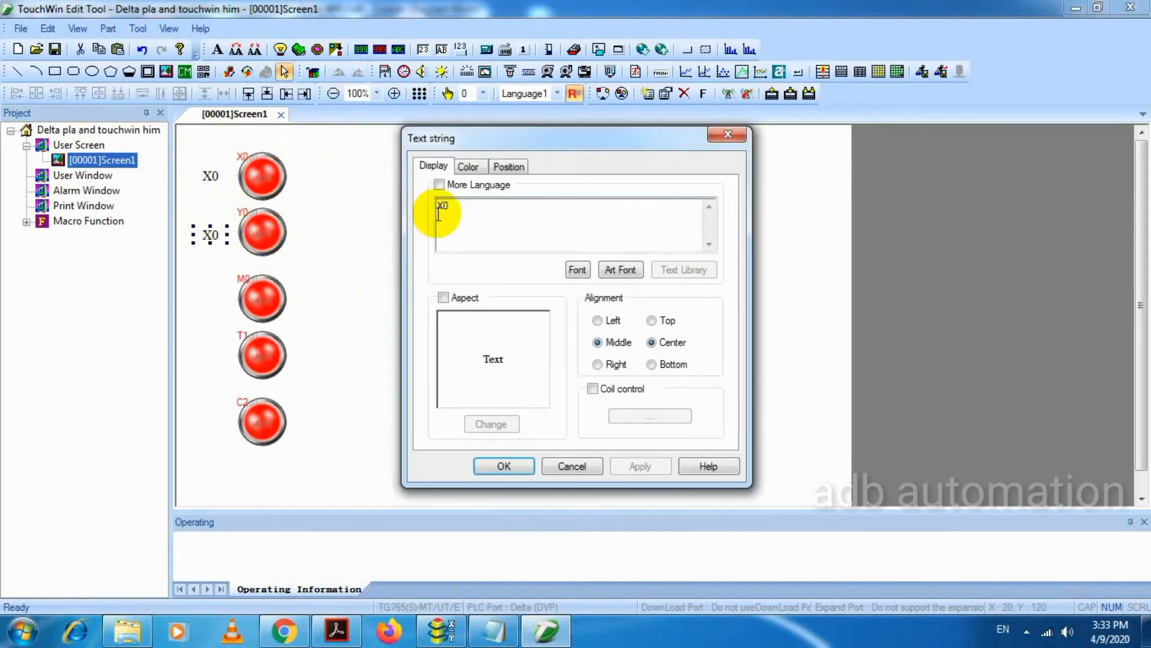
{"action": "type", "text": "Y0"}
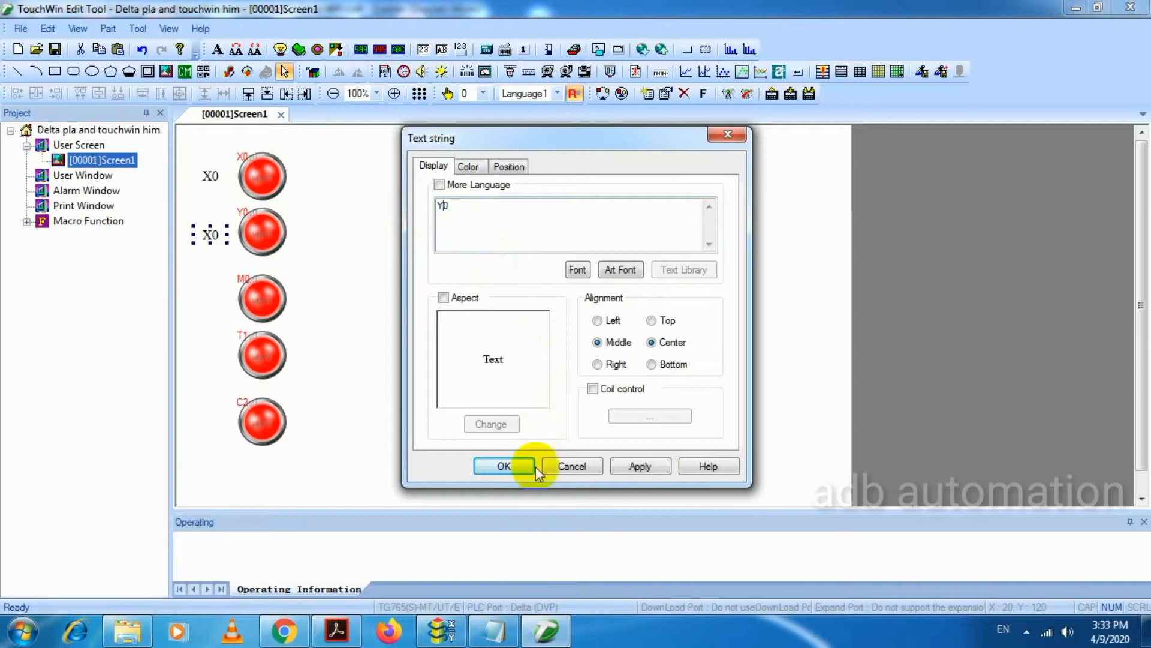
{"action": "left_click", "coordinate": [508, 466]}
- Paste another copy of the label beside the M0 lamp and change its text to "M0"
{"action": "key", "text": "ctrl+v"}
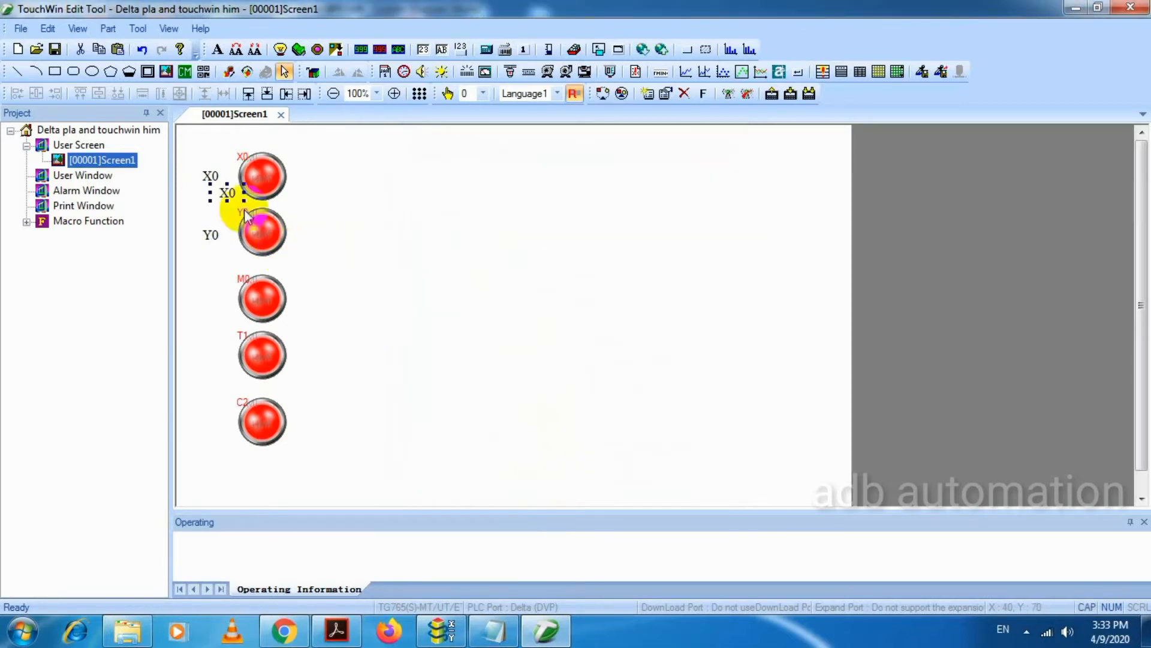
{"action": "left_click_drag", "start_coordinate": [229, 252], "coordinate": [215, 305]}
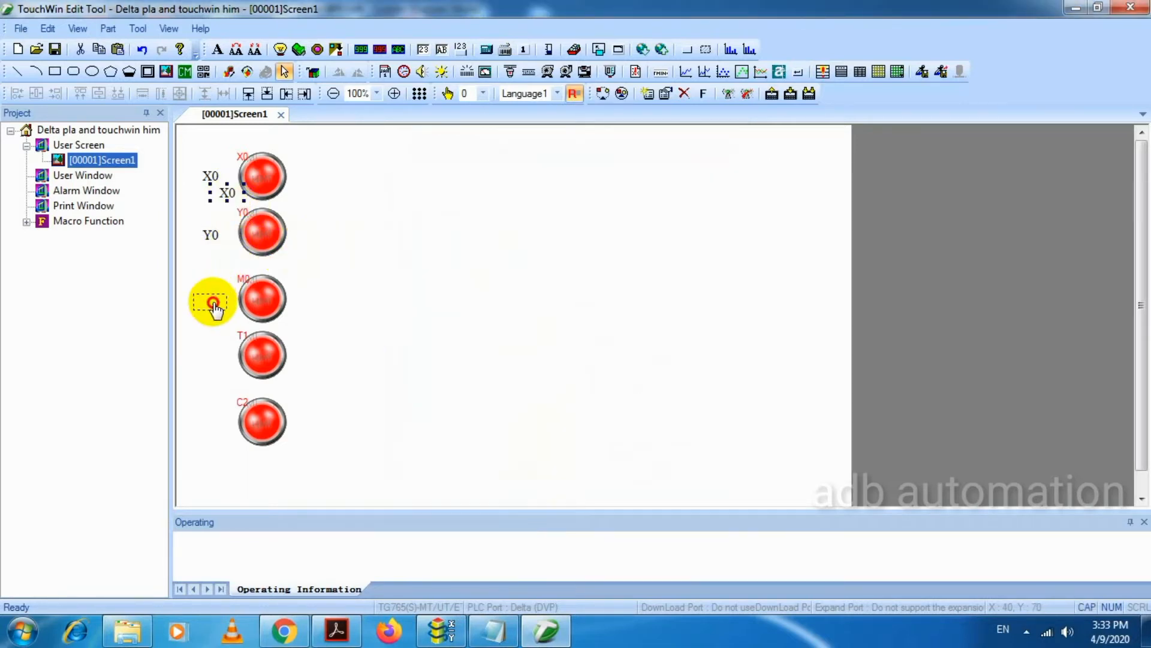
{"action": "double_click", "coordinate": [210, 294]}
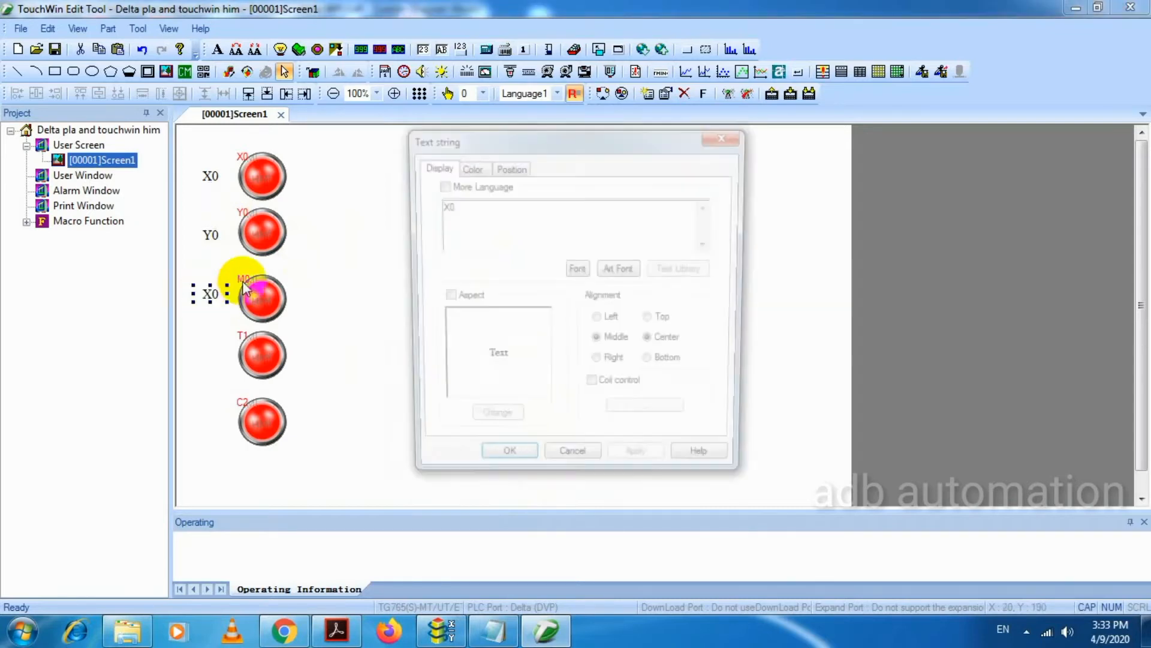
{"action": "type", "text": "M"}
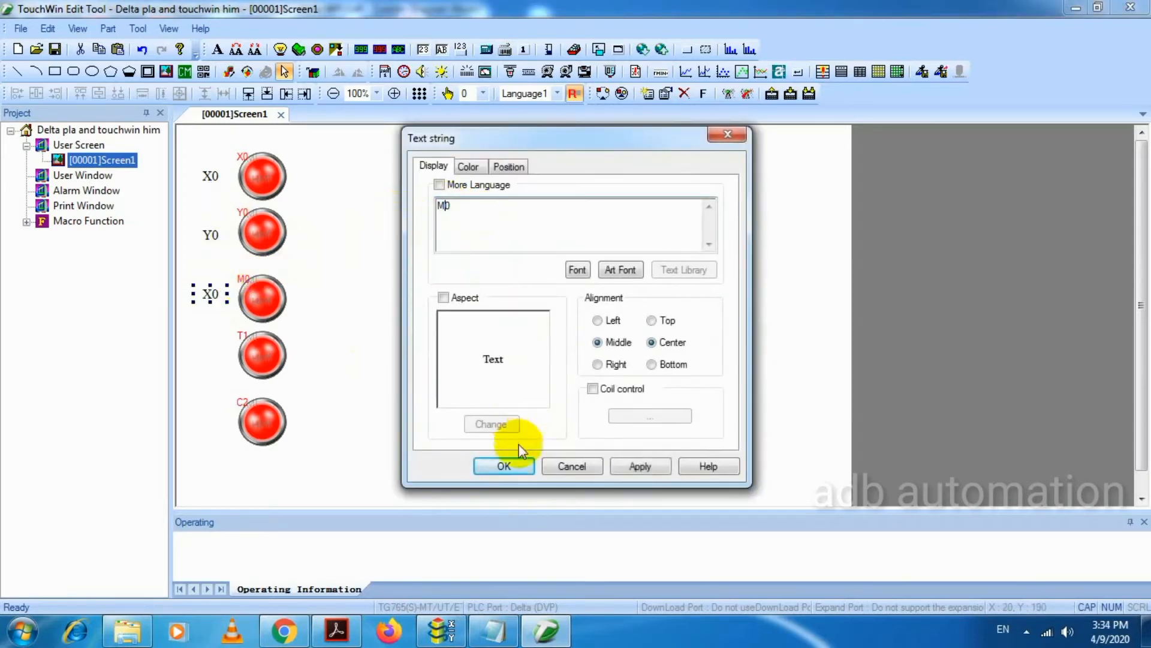
{"action": "left_click", "coordinate": [508, 463]}
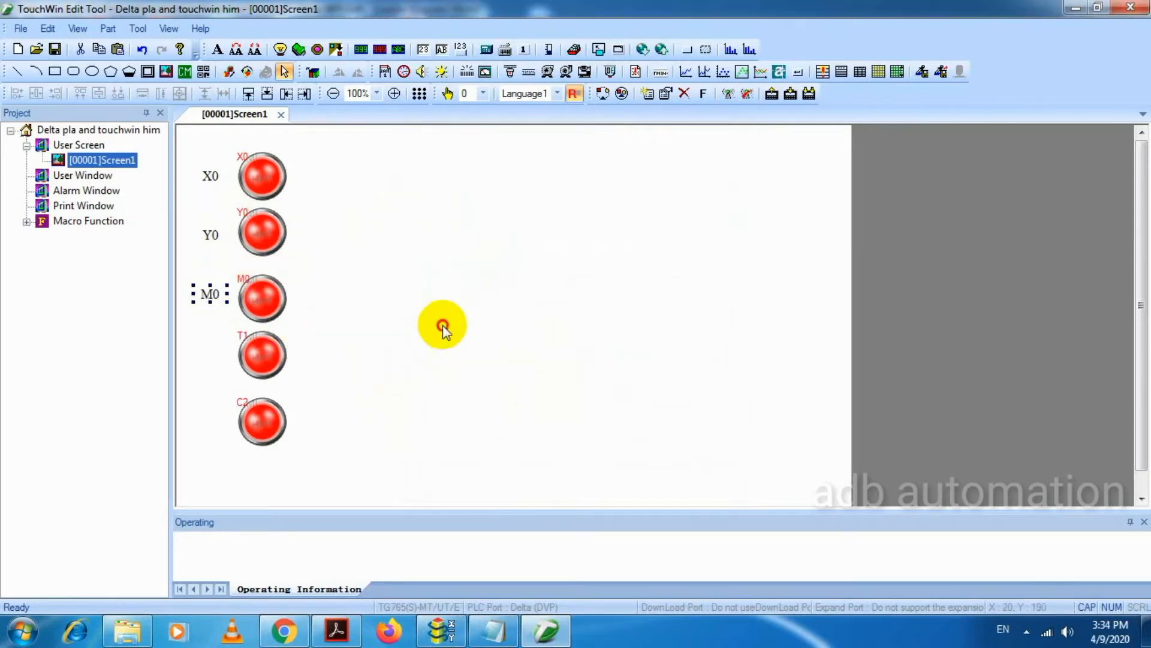
- Paste another copy of the label beside the T1 lamp and change its text to "T1"
{"action": "key", "text": "ctrl+v"}
{"action": "left_click_drag", "start_coordinate": [235, 198], "coordinate": [205, 354]}
{"action": "double_click", "coordinate": [218, 354]}
{"action": "double_click", "coordinate": [470, 205]}
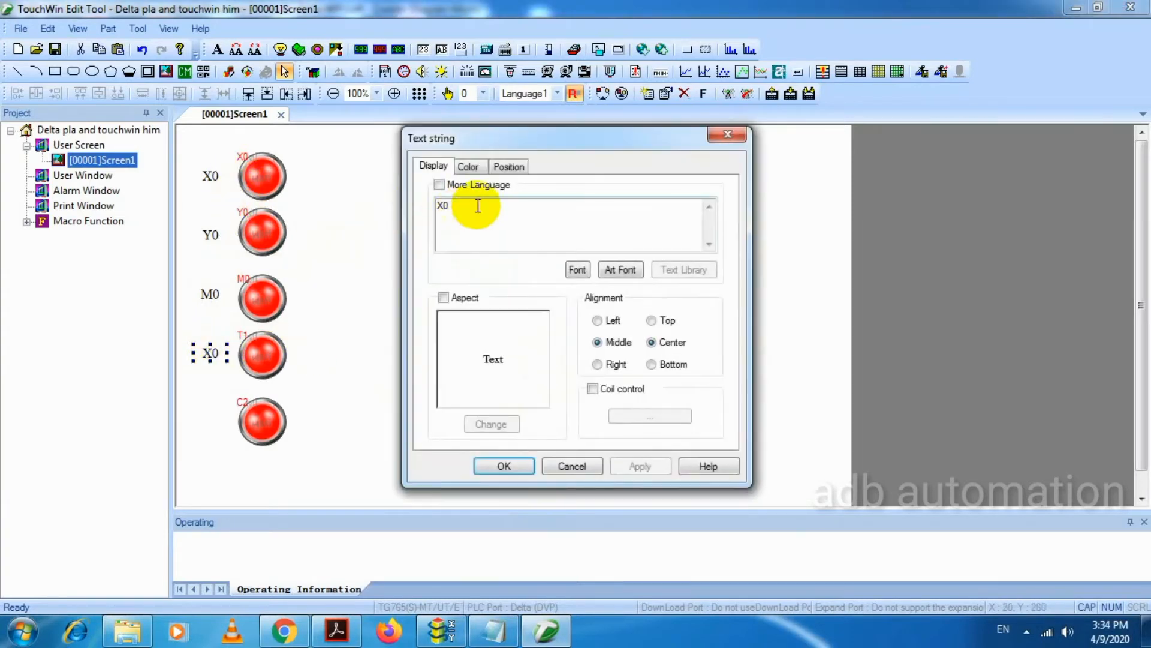
{"action": "type", "text": "T1"}
{"action": "left_click", "coordinate": [505, 468]}
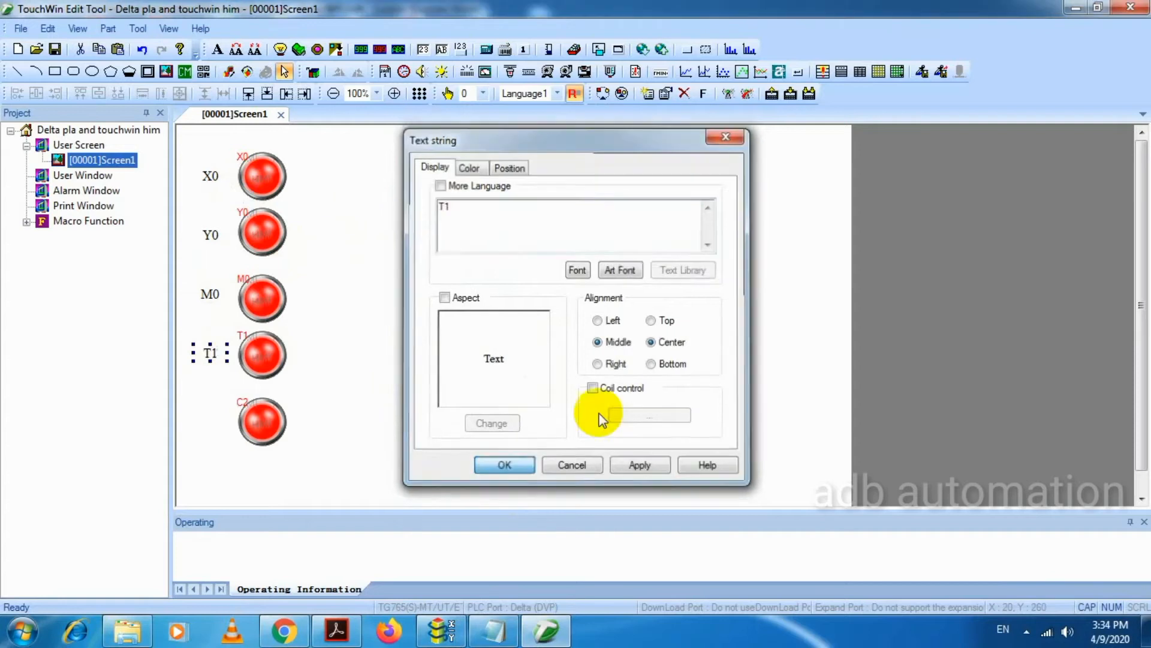
- Add a text label reading "C2" beside the C2 lamp
{"action": "left_click", "coordinate": [217, 49]}
{"action": "left_click", "coordinate": [195, 417]}
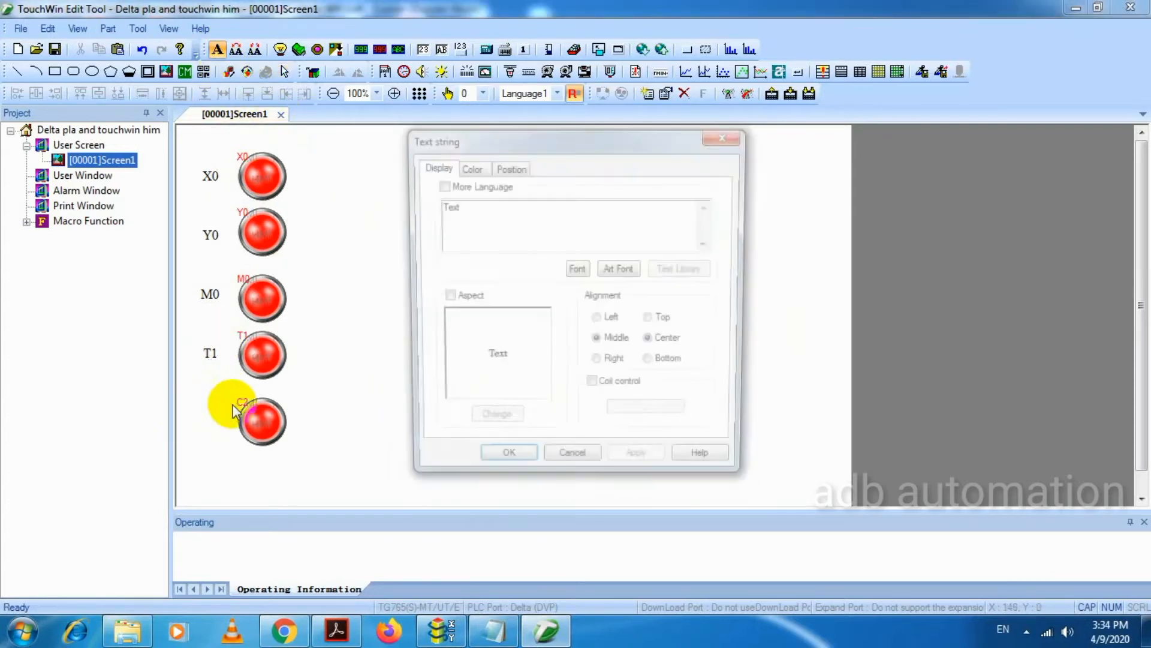
{"action": "left_click_drag", "start_coordinate": [460, 205], "coordinate": [387, 230]}
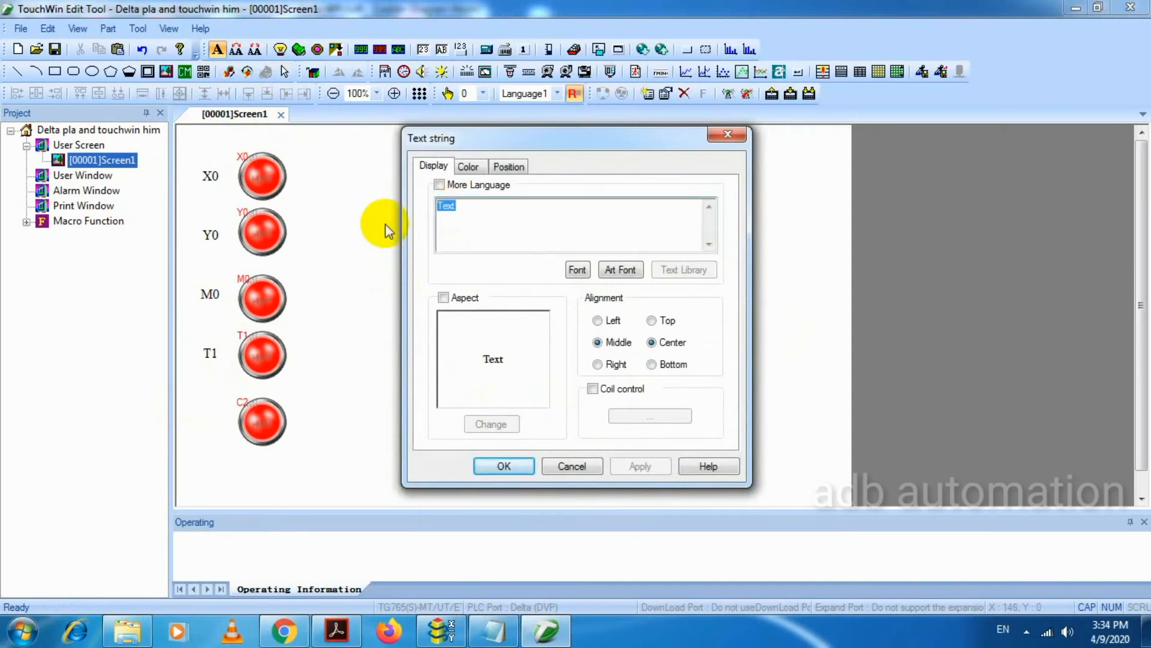
{"action": "type", "text": "C2"}
{"action": "left_click", "coordinate": [507, 466]}
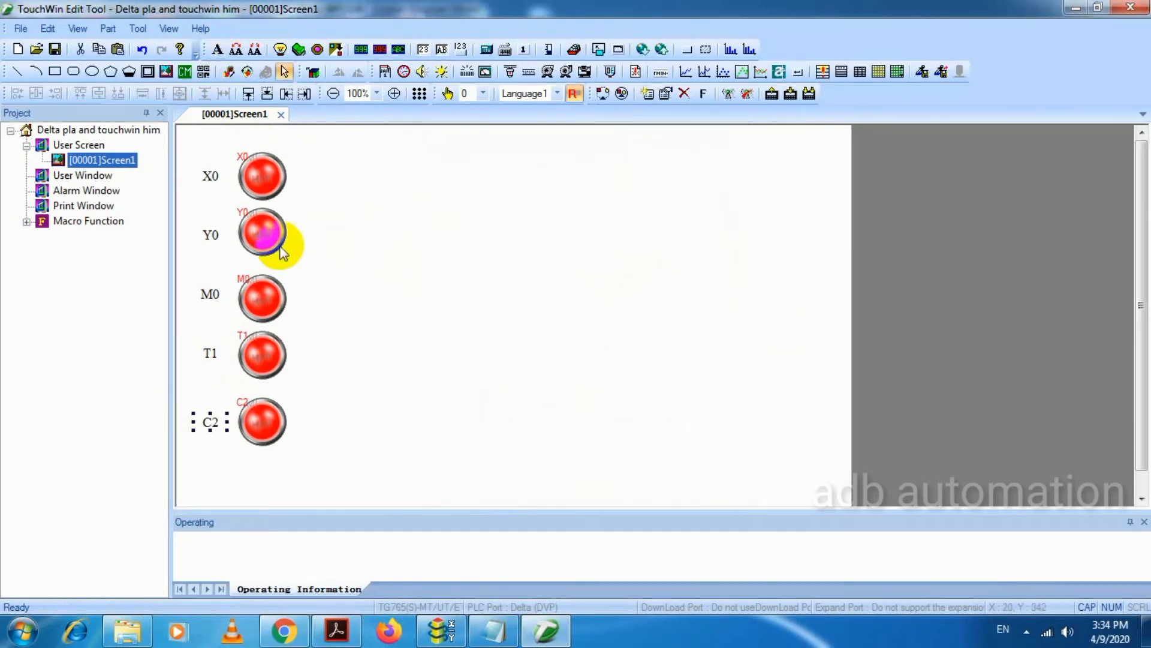
- Move all five lamps and their labels down together to about Y 67, leaving room for a heading above them
{"action": "left_click_drag", "start_coordinate": [180, 141], "coordinate": [228, 474]}
{"action": "left_click_drag", "start_coordinate": [186, 144], "coordinate": [334, 458]}
{"action": "key", "text": "Down"}
{"action": "key", "text": "Down"}
{"action": "key", "text": "Down"}
{"action": "key", "text": "Down"}
{"action": "key", "text": "Down"}
{"action": "key", "text": "Down"}
{"action": "key", "text": "Down"}
{"action": "key", "text": "Down"}
{"action": "key", "text": "Down"}
{"action": "key", "text": "Down"}
{"action": "key", "text": "Down"}
{"action": "key", "text": "Down"}
{"action": "key", "text": "Down"}
{"action": "key", "text": "Down"}
{"action": "key", "text": "Down"}
{"action": "key", "text": "Down"}
{"action": "key", "text": "Down"}
{"action": "key", "text": "Down"}
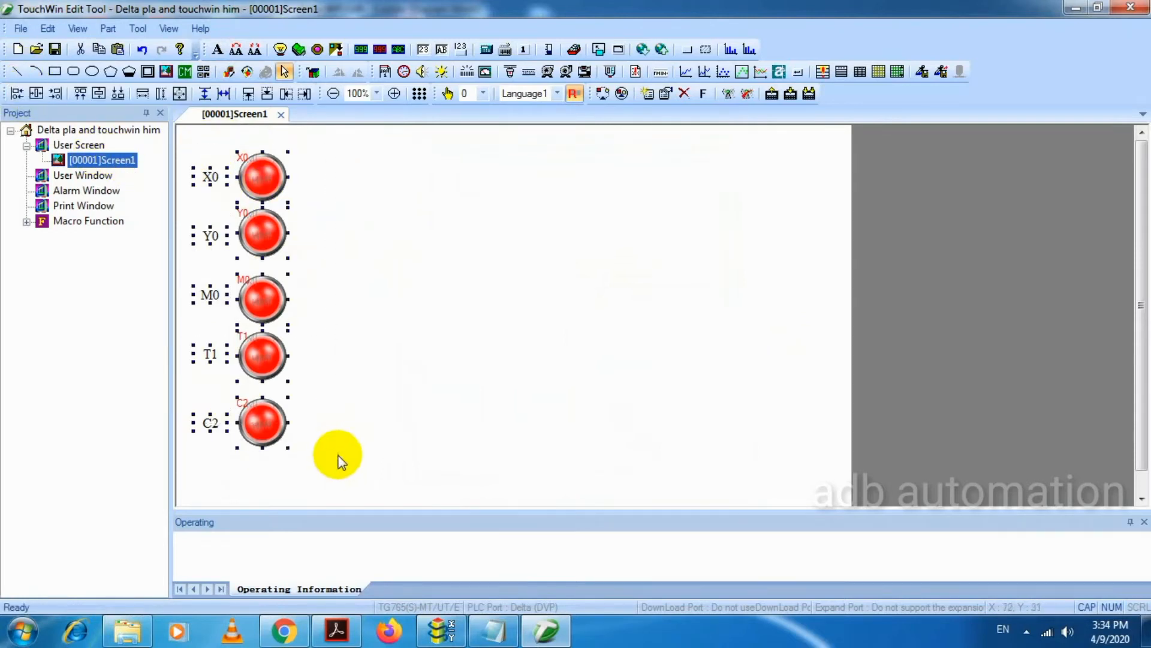
{"action": "key", "text": "Down"}
{"action": "key", "text": "Down"}
{"action": "key", "text": "Down"}
{"action": "key", "text": "Down"}
{"action": "key", "text": "Down"}
{"action": "key", "text": "Down"}
{"action": "key", "text": "Down"}
{"action": "key", "text": "Down"}
{"action": "key", "text": "Down"}
{"action": "key", "text": "Down"}
{"action": "key", "text": "Down"}
{"action": "key", "text": "Down"}
{"action": "key", "text": "Down"}
{"action": "key", "text": "Down"}
{"action": "key", "text": "Down"}
{"action": "key", "text": "Down"}
{"action": "key", "text": "Down"}
{"action": "key", "text": "Down"}
{"action": "key", "text": "Down"}
{"action": "key", "text": "Down"}
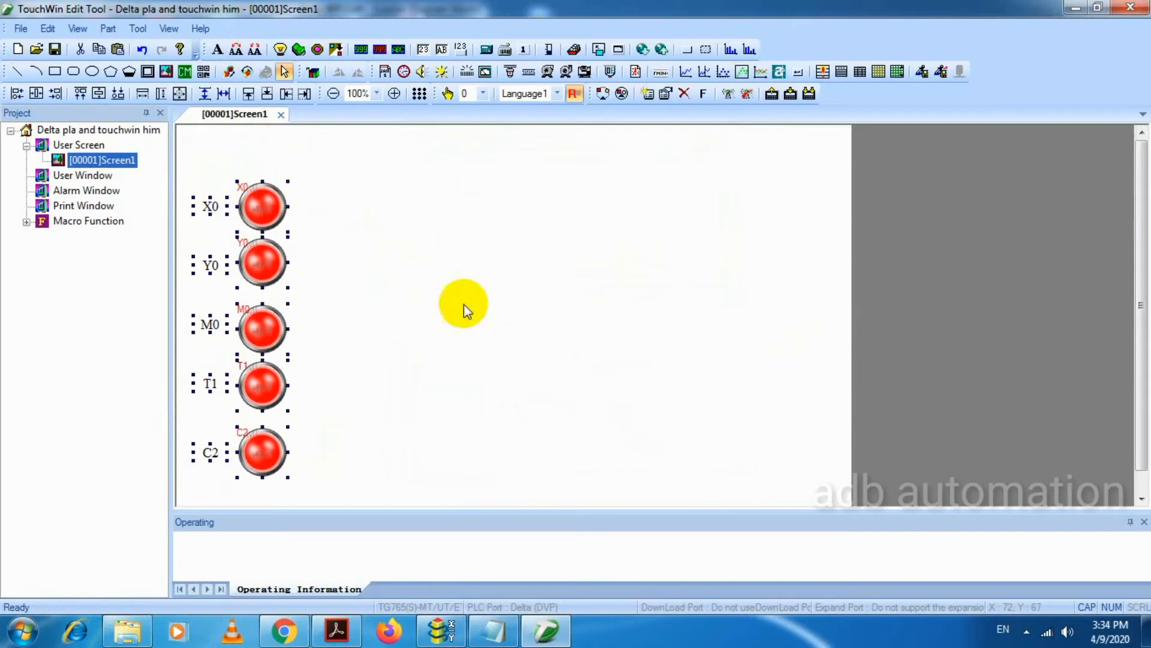
{"action": "left_click", "coordinate": [463, 308]}
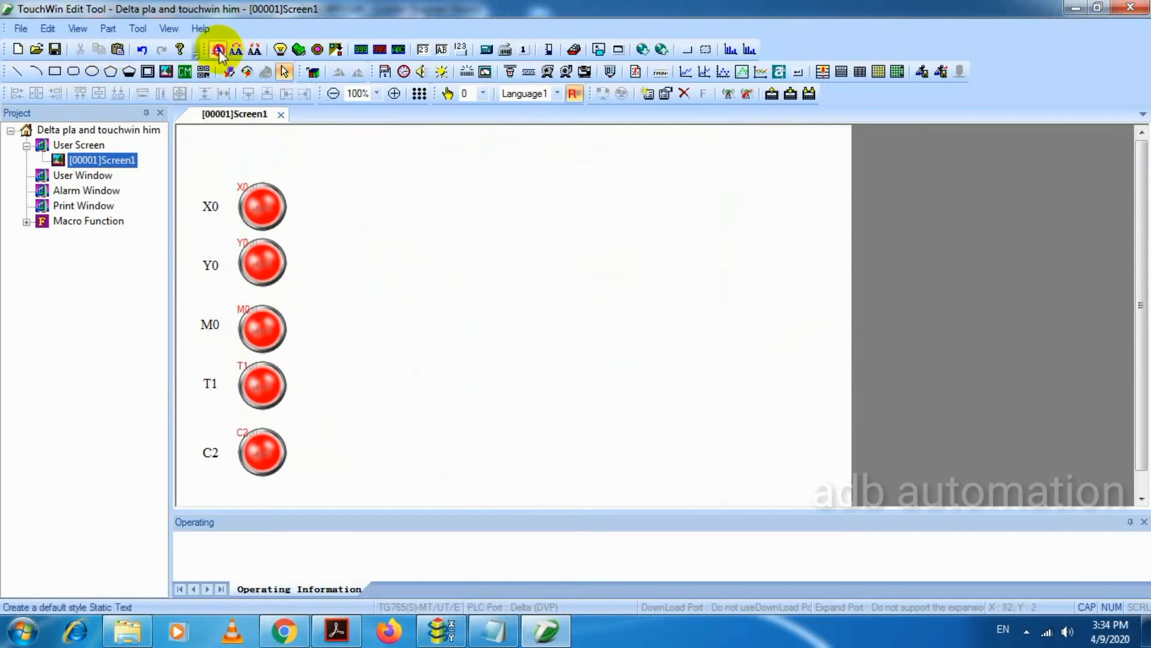
- Add a heading text reading "BIT MONITOR" above the X0 lamp row
{"action": "left_click", "coordinate": [218, 50]}
{"action": "left_click", "coordinate": [210, 140]}
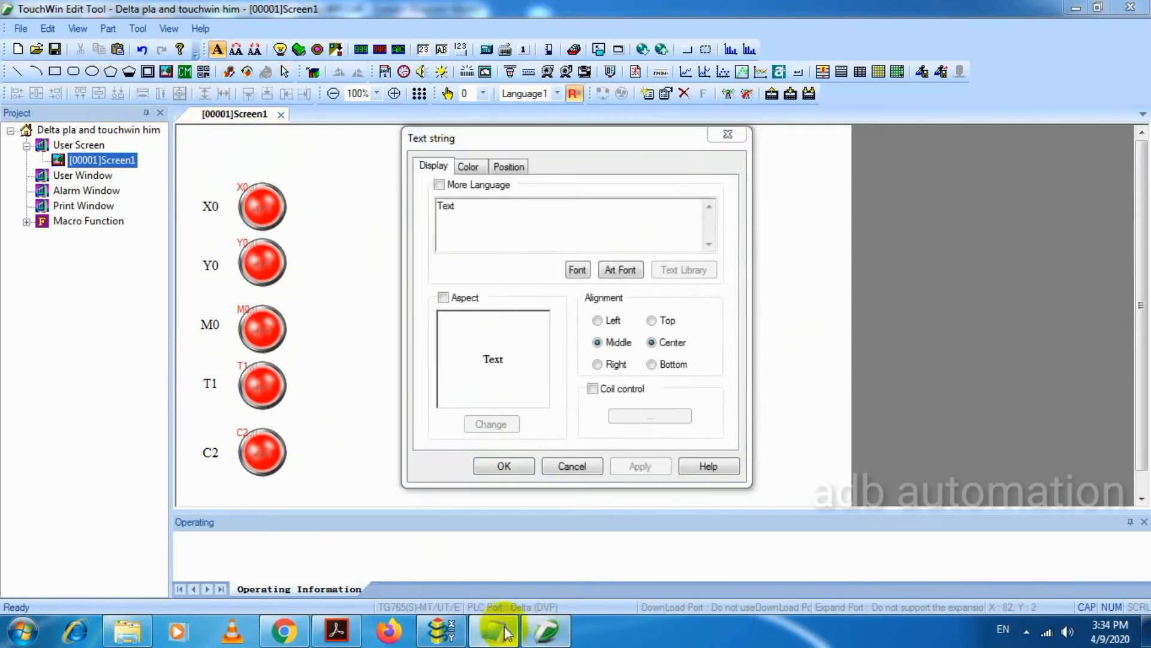
{"action": "left_click", "coordinate": [495, 631]}
{"action": "left_click", "coordinate": [281, 202]}
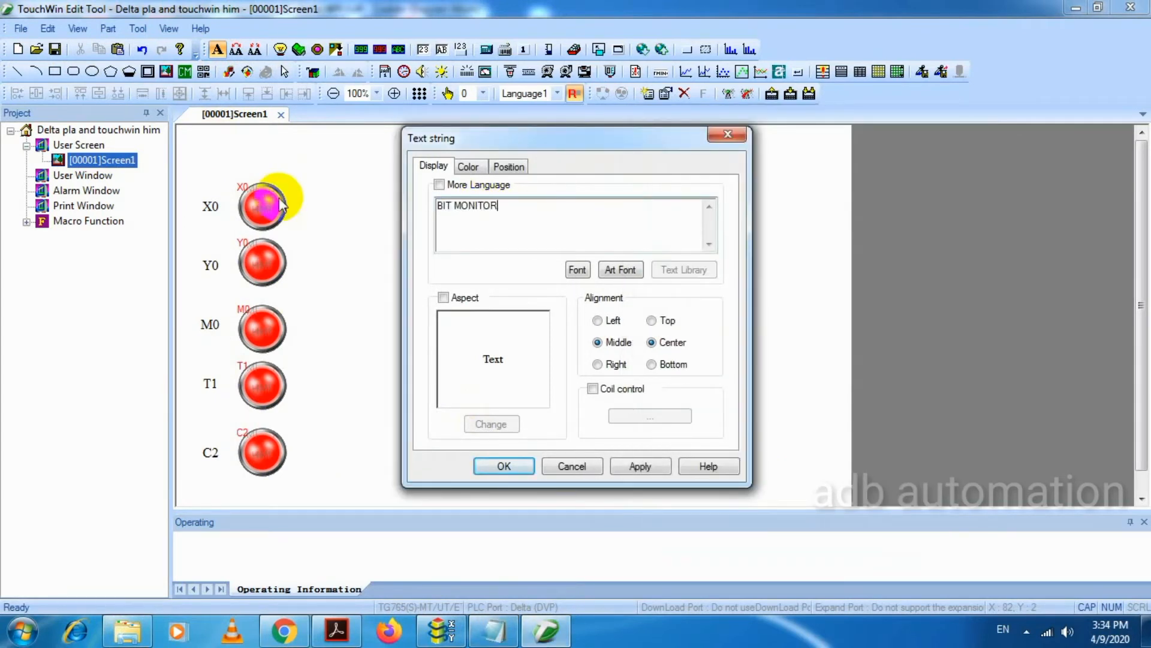
{"action": "left_click", "coordinate": [514, 465]}
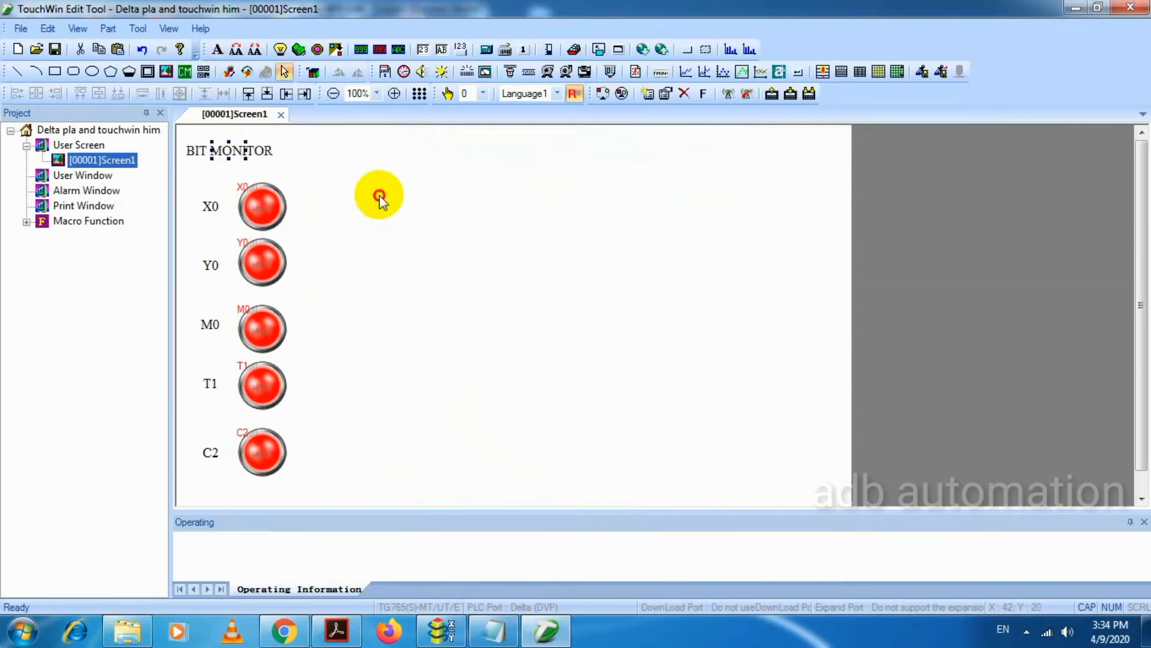
{"action": "left_click", "coordinate": [380, 197]}
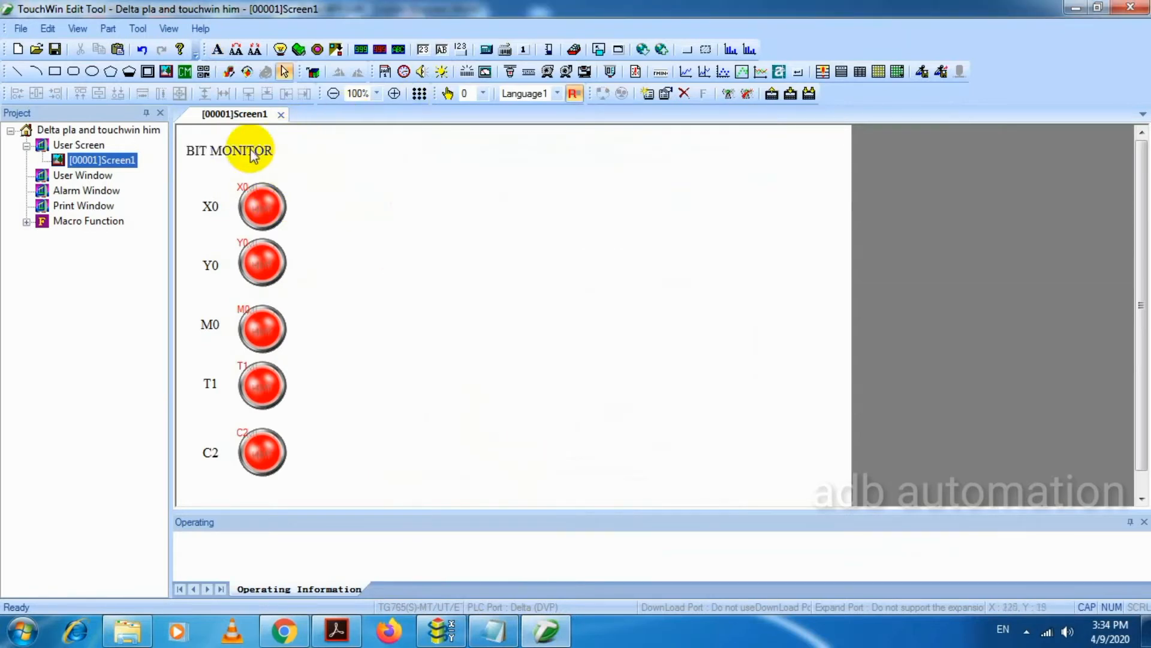
- Shift the "BIT MONITOR" heading slightly right so it sits centred over the lamp column
{"action": "left_click", "coordinate": [231, 161]}
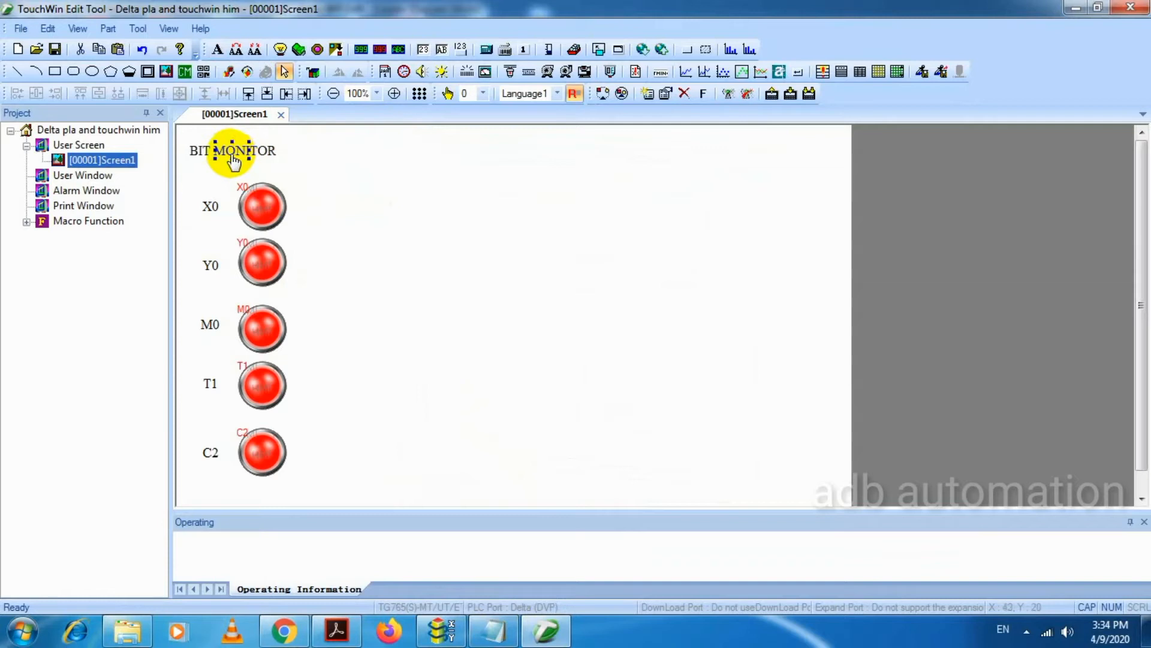
{"action": "left_click_drag", "start_coordinate": [234, 156], "coordinate": [237, 155]}
{"action": "left_click", "coordinate": [571, 321]}
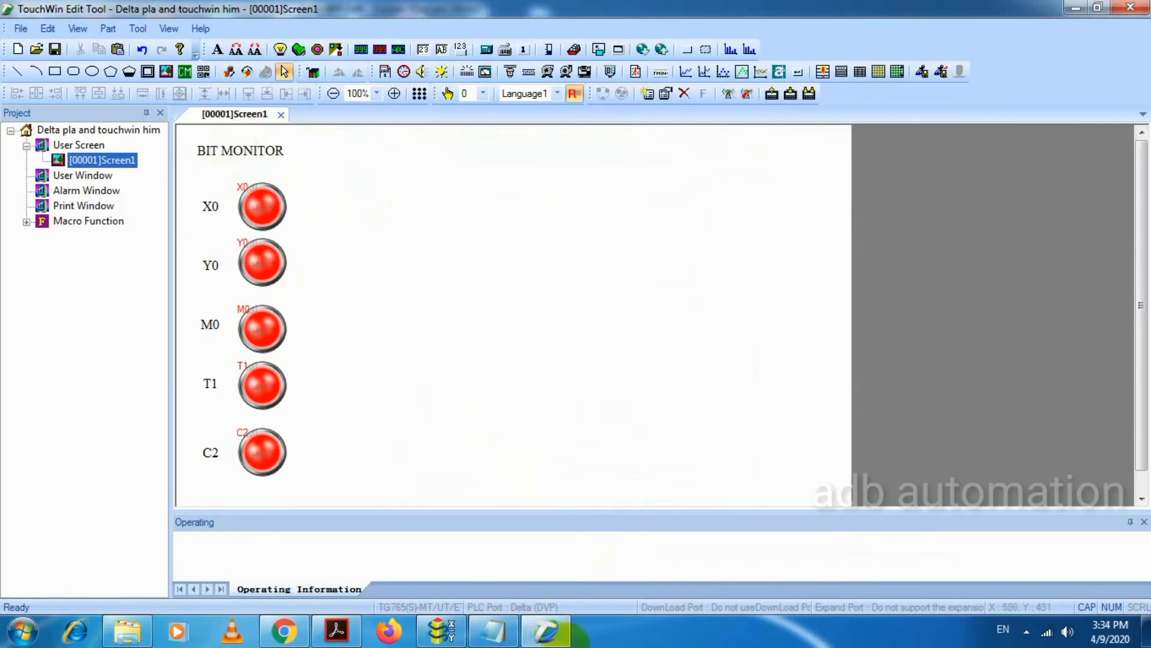
- Consult the control output list in the notes and place a bit button for Y0 to the right of the X0 lamp
{"action": "left_click", "coordinate": [494, 628]}
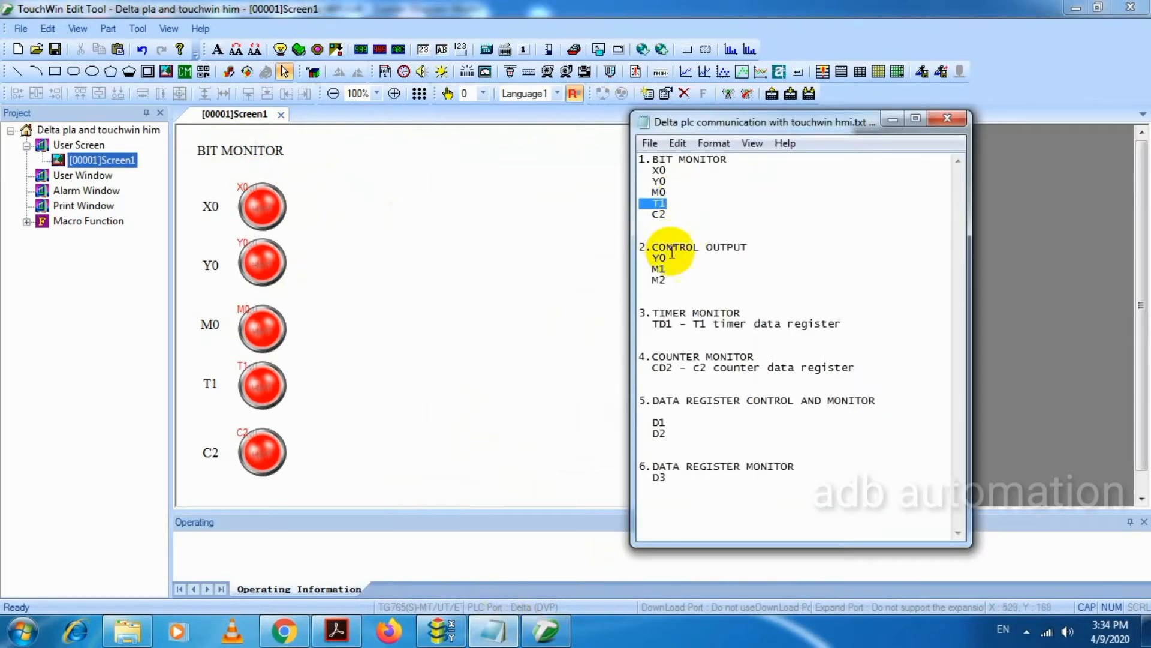
{"action": "left_click", "coordinate": [361, 85]}
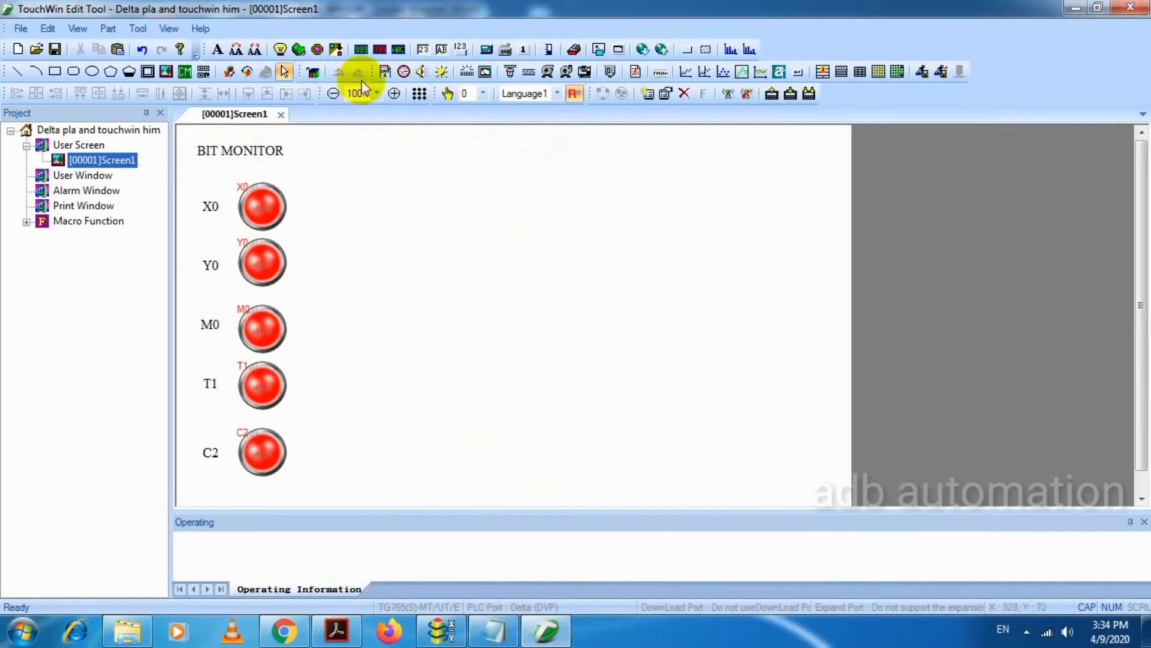
{"action": "left_click", "coordinate": [299, 49]}
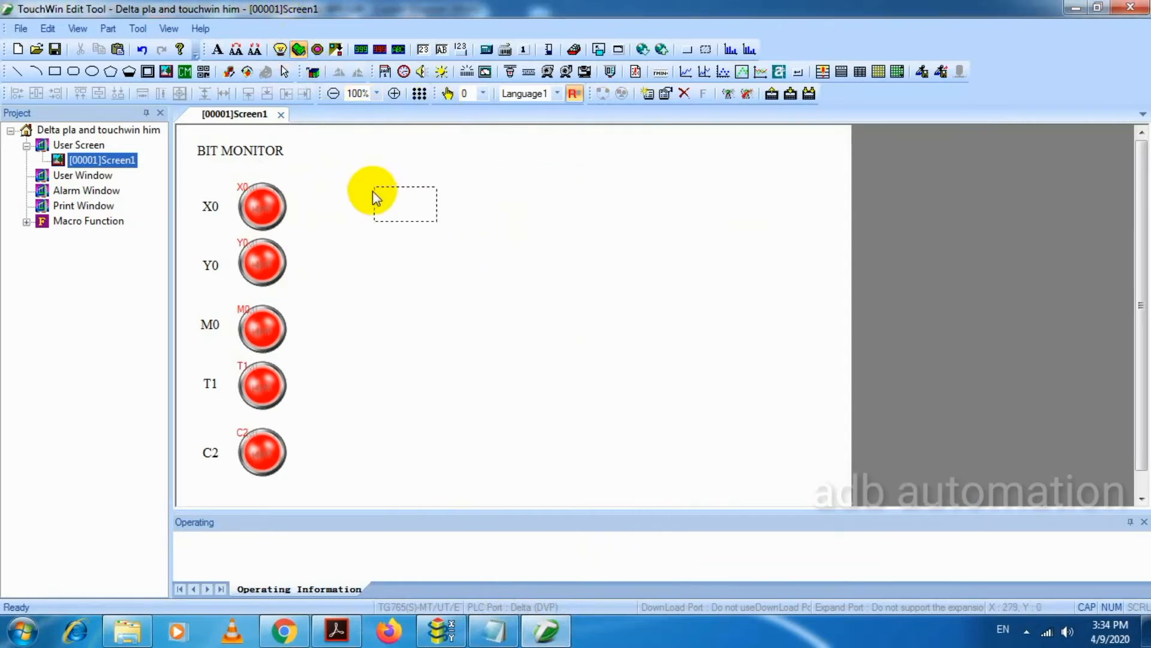
{"action": "left_click", "coordinate": [372, 191]}
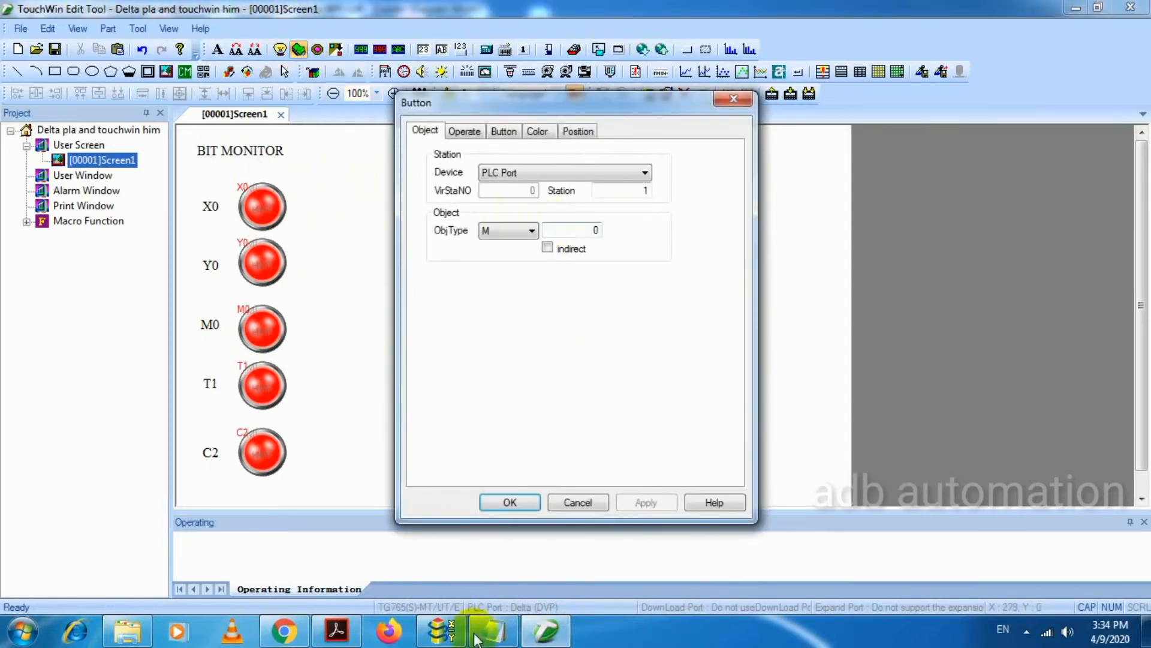
{"action": "left_click", "coordinate": [493, 629]}
{"action": "left_click", "coordinate": [532, 230]}
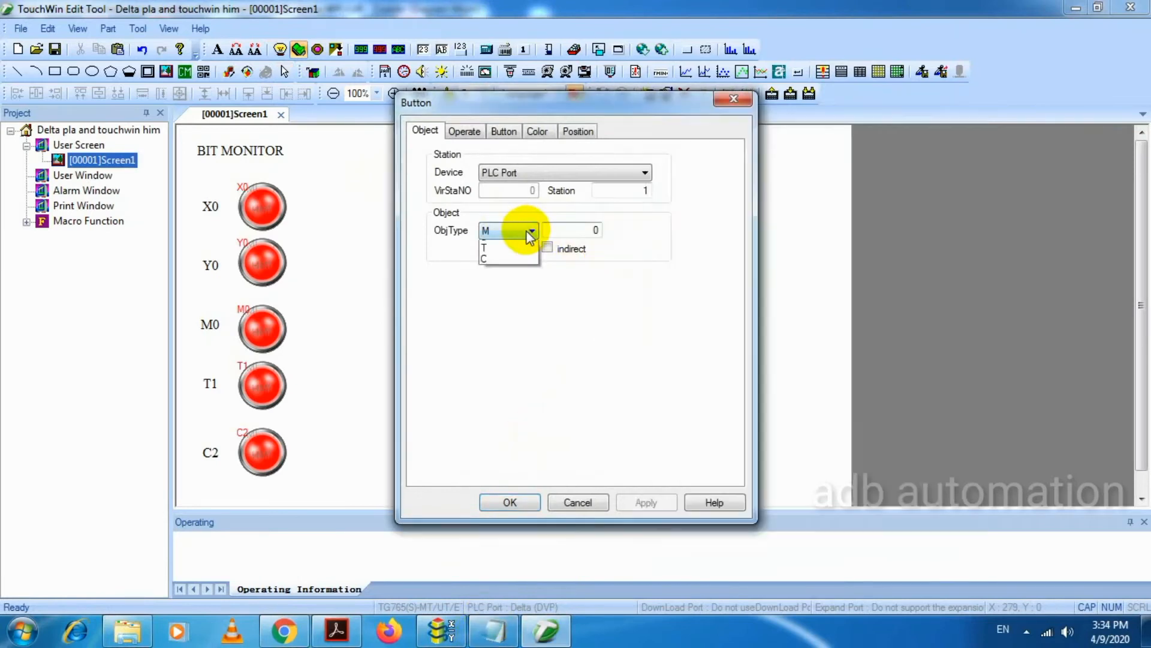
{"action": "left_click", "coordinate": [505, 267]}
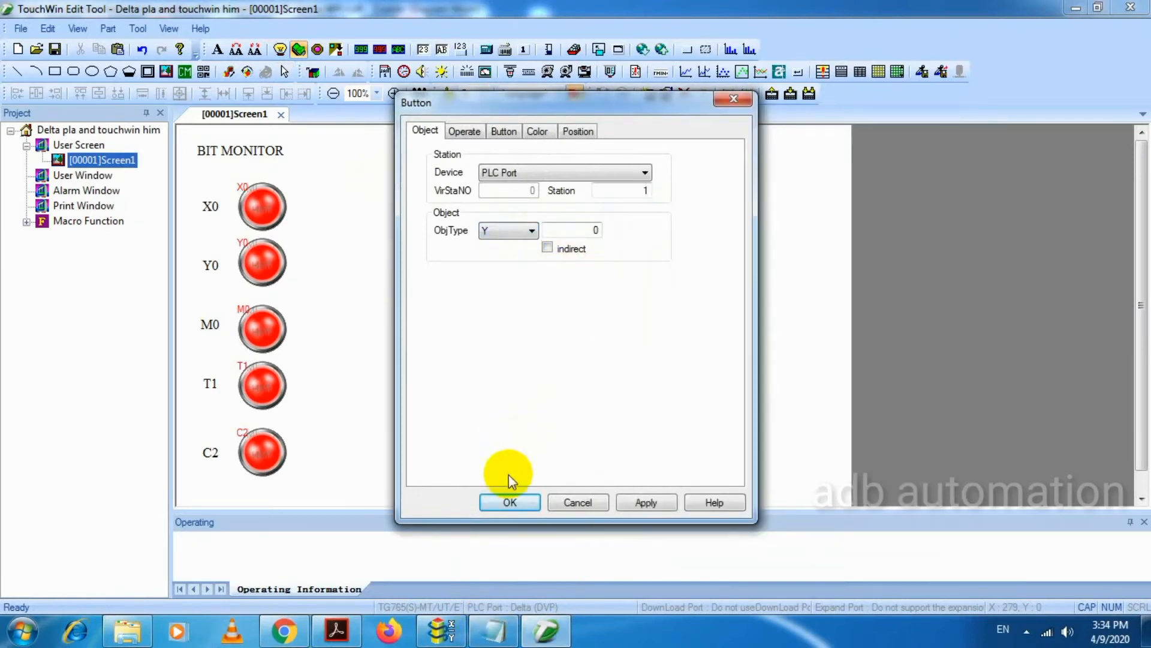
{"action": "left_click", "coordinate": [509, 501]}
- Review the control output list in the notes and set the Y0 button's operation to Reverse
{"action": "left_click", "coordinate": [489, 635]}
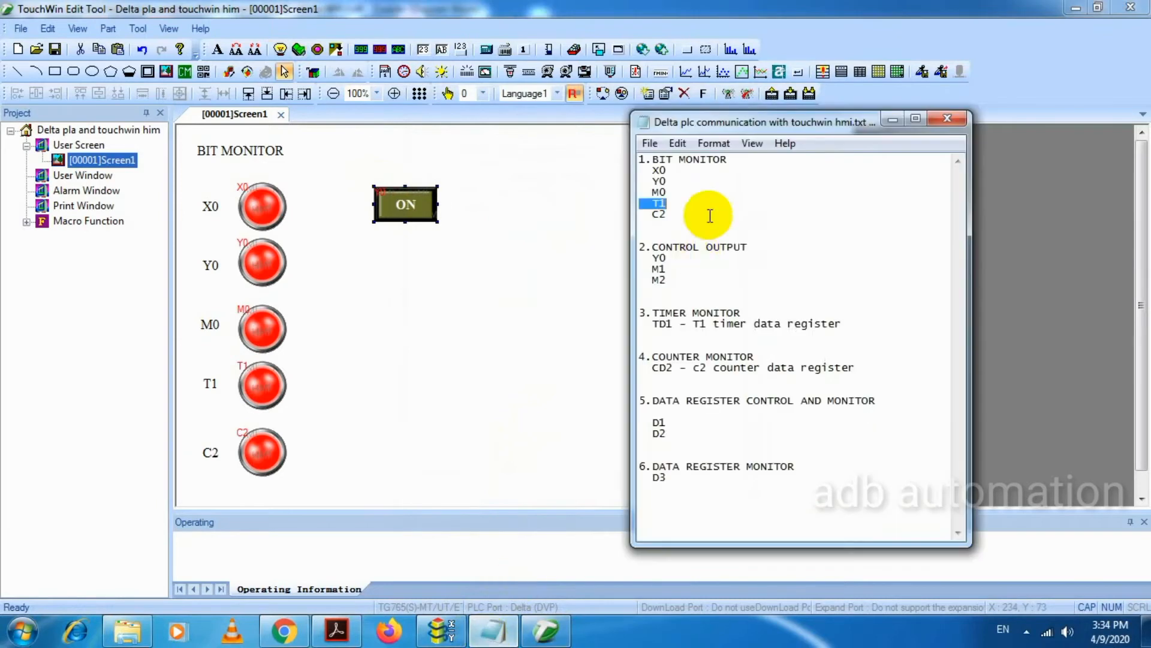
{"action": "left_click", "coordinate": [642, 288]}
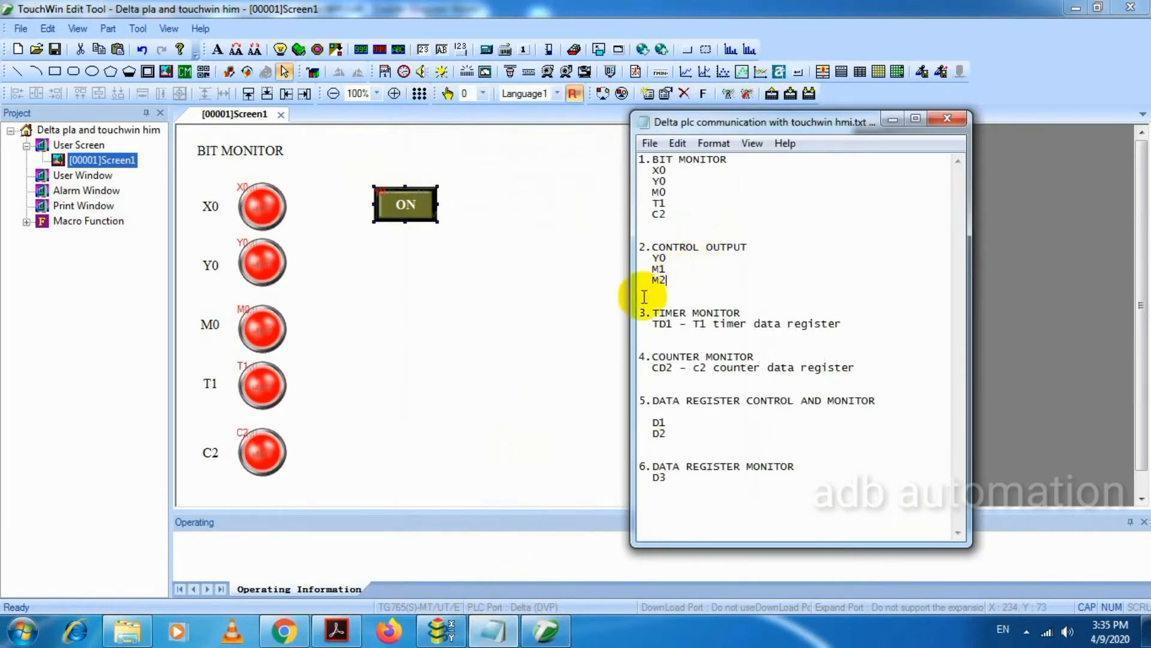
{"action": "left_click", "coordinate": [575, 318]}
{"action": "double_click", "coordinate": [412, 203]}
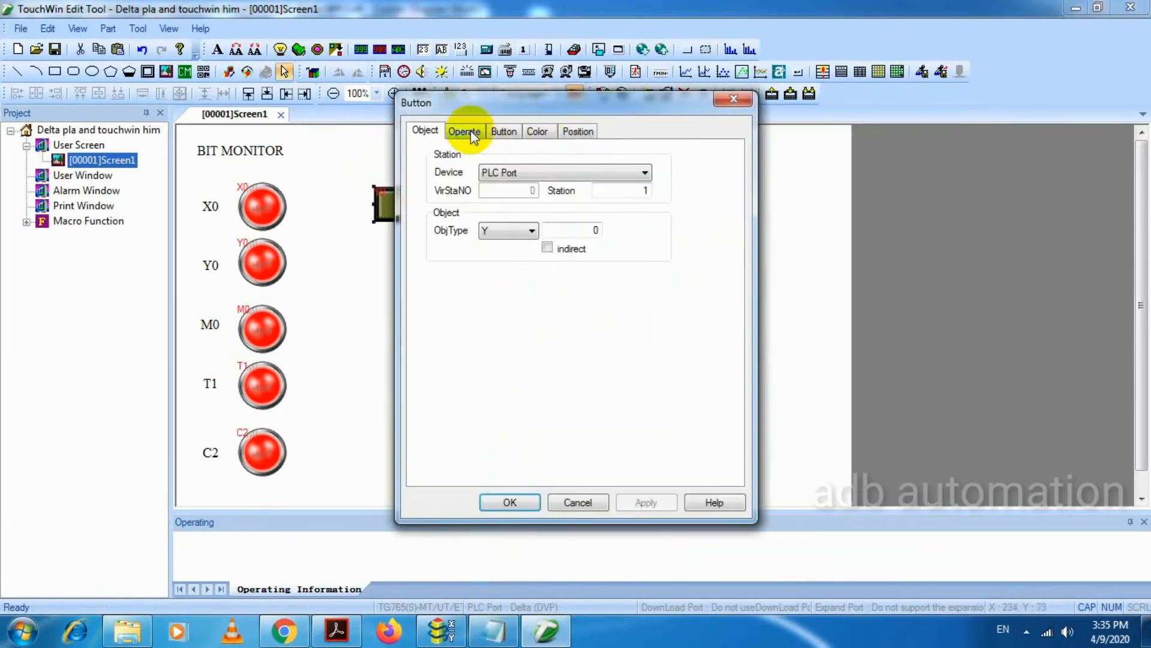
{"action": "left_click", "coordinate": [465, 130]}
{"action": "left_click", "coordinate": [557, 178]}
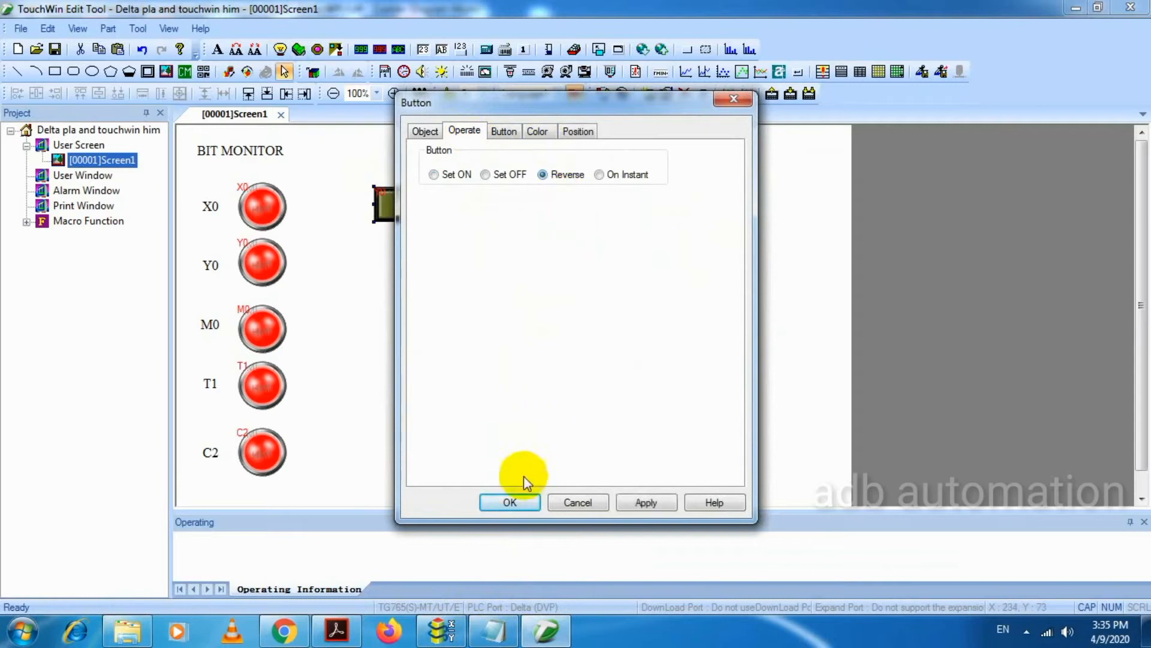
{"action": "left_click", "coordinate": [510, 502]}
- Add a second bit button below the Y0 button, assign it to M1, and align it with the one above
{"action": "left_click", "coordinate": [297, 49]}
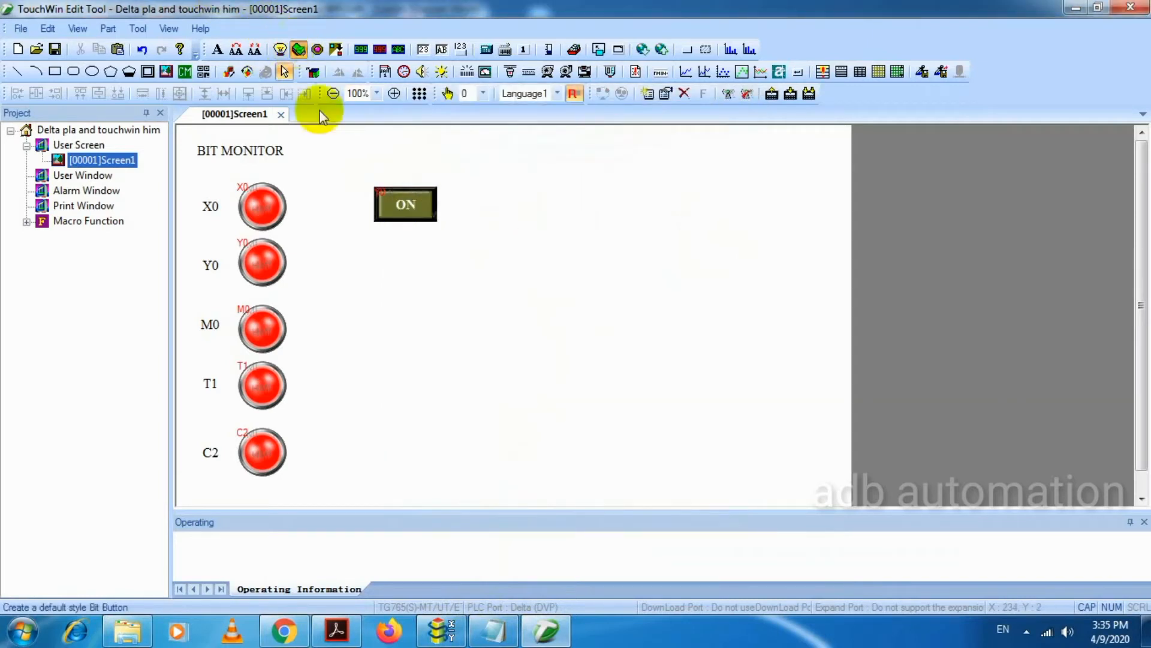
{"action": "left_click", "coordinate": [377, 237]}
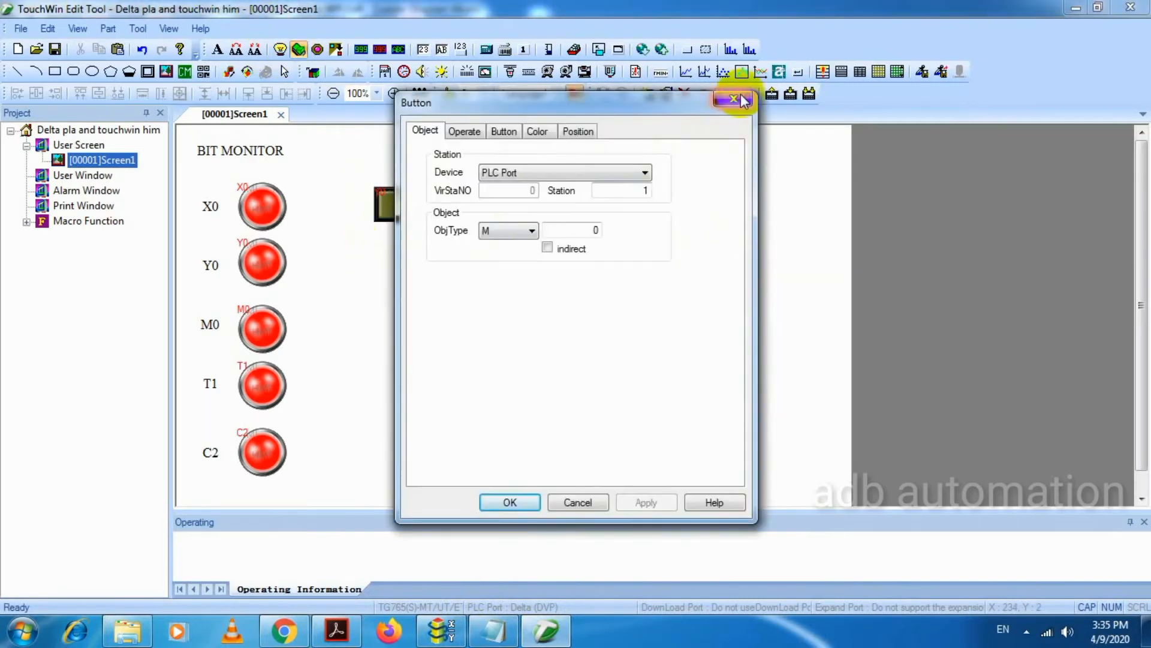
{"action": "left_click", "coordinate": [744, 99]}
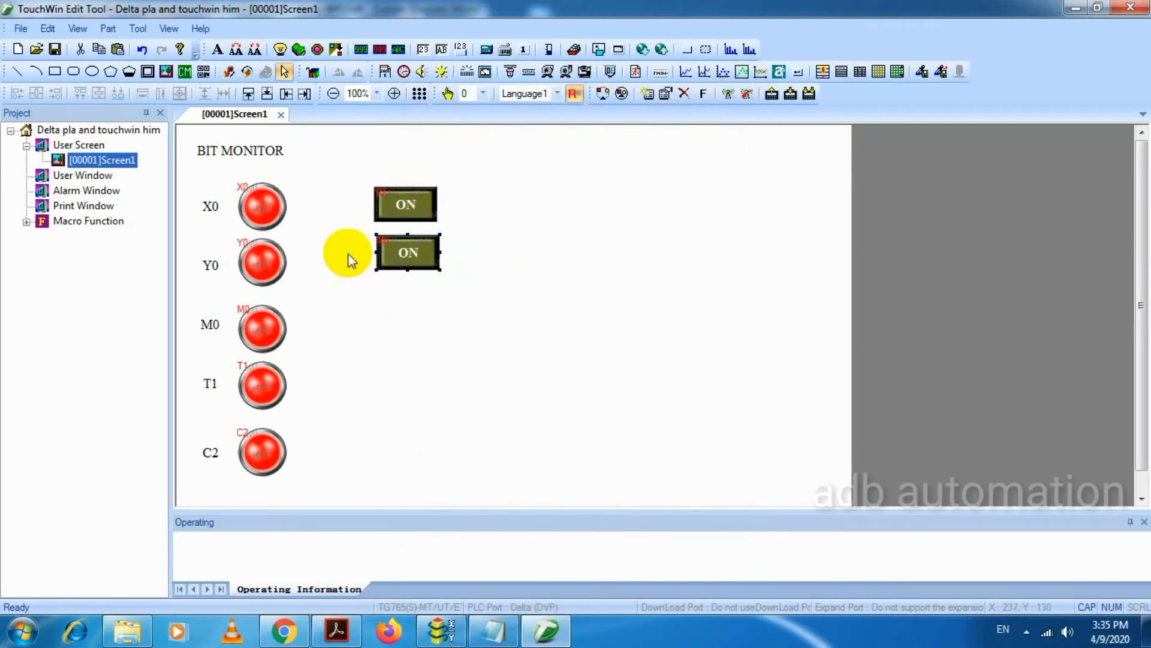
{"action": "double_click", "coordinate": [403, 251]}
{"action": "type", "text": "1"}
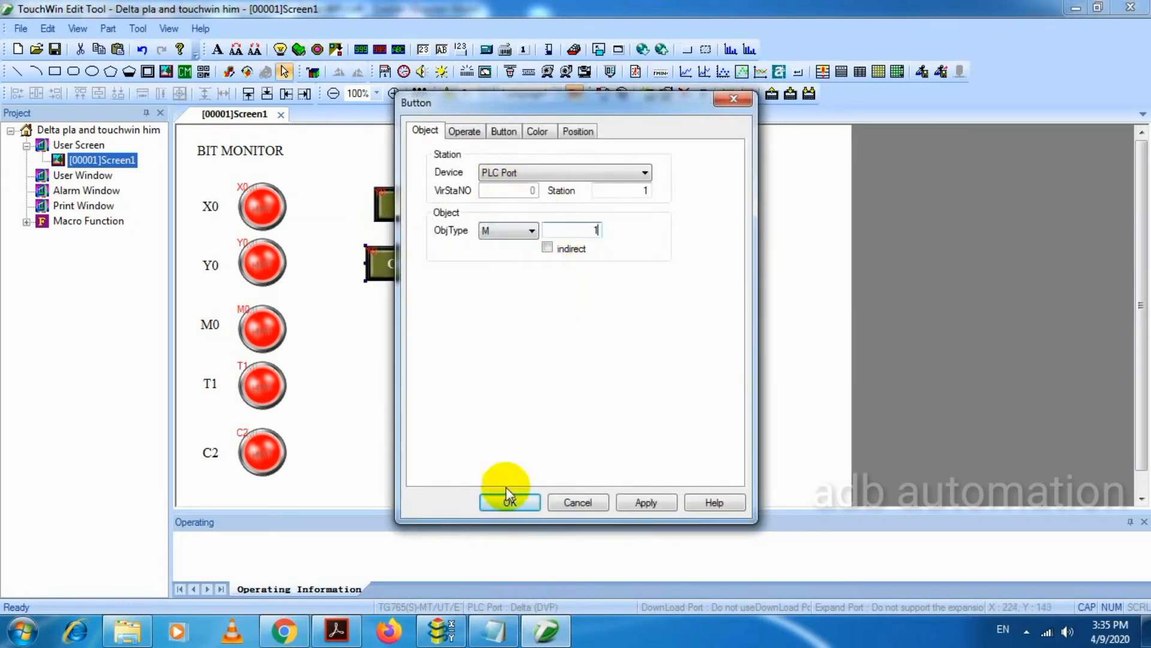
{"action": "left_click", "coordinate": [509, 502]}
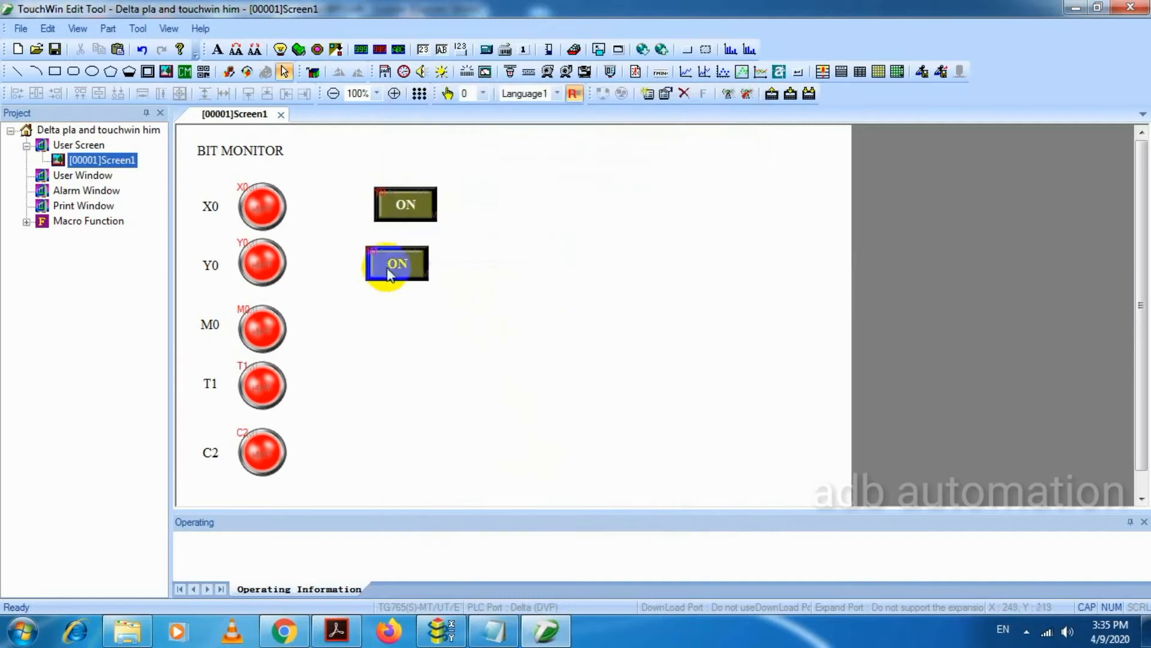
{"action": "left_click_drag", "start_coordinate": [385, 264], "coordinate": [401, 266]}
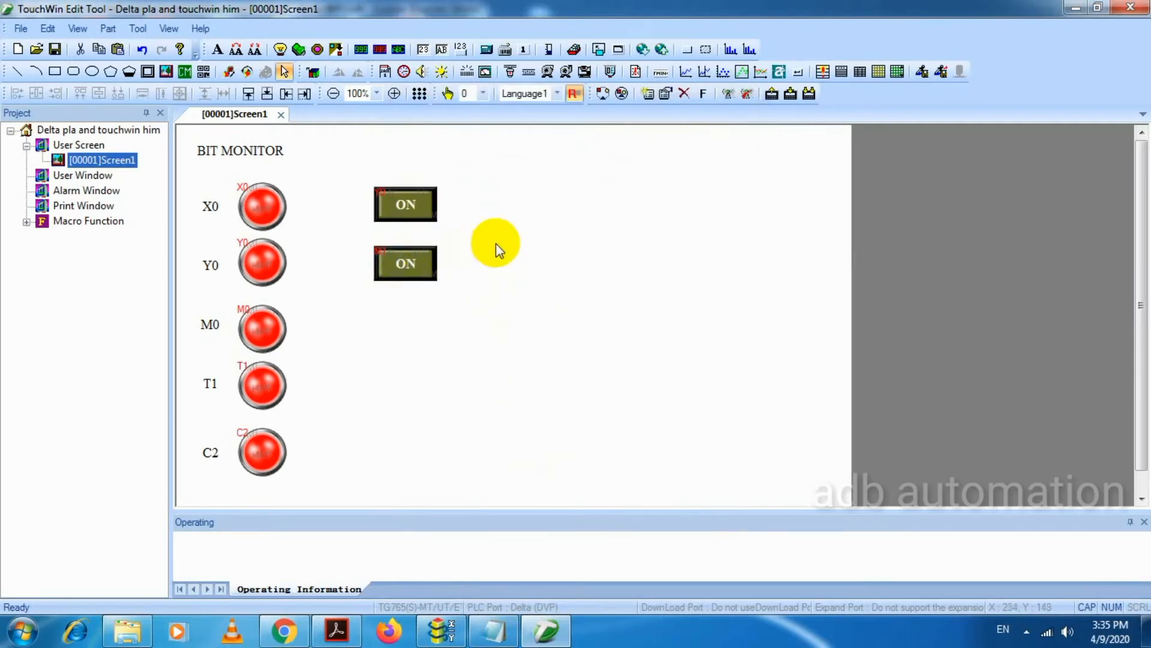
- Add a third bit button to the right of the M0 lamp and assign it to M2
{"action": "left_click", "coordinate": [298, 49]}
{"action": "left_click", "coordinate": [378, 314]}
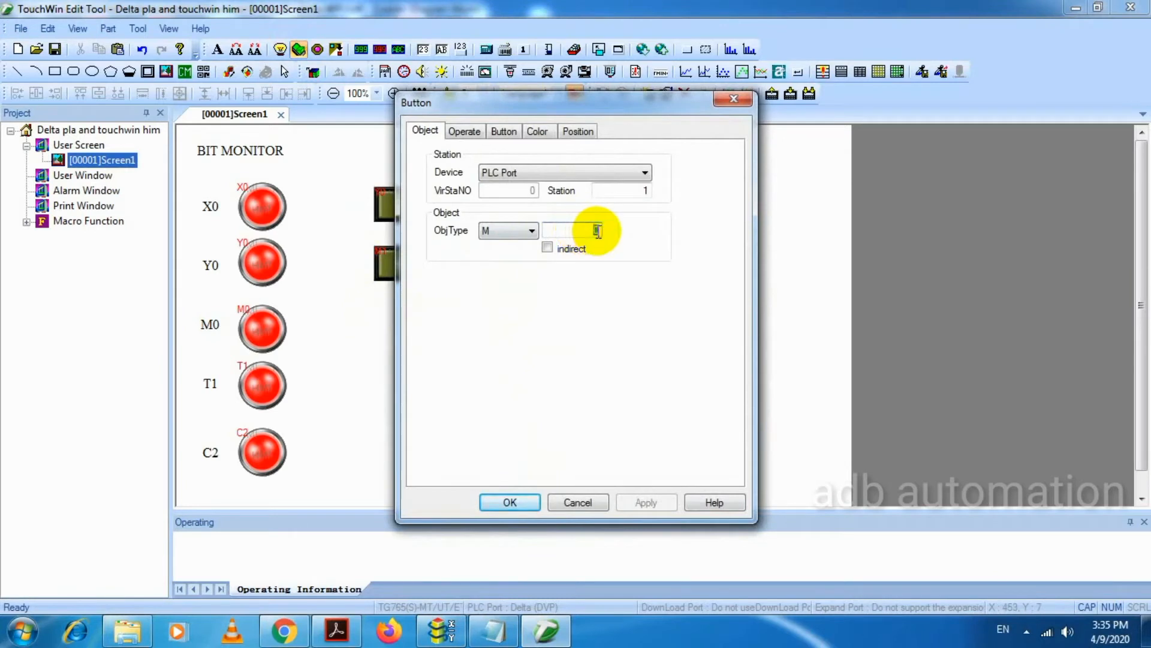
{"action": "left_click", "coordinate": [509, 501]}
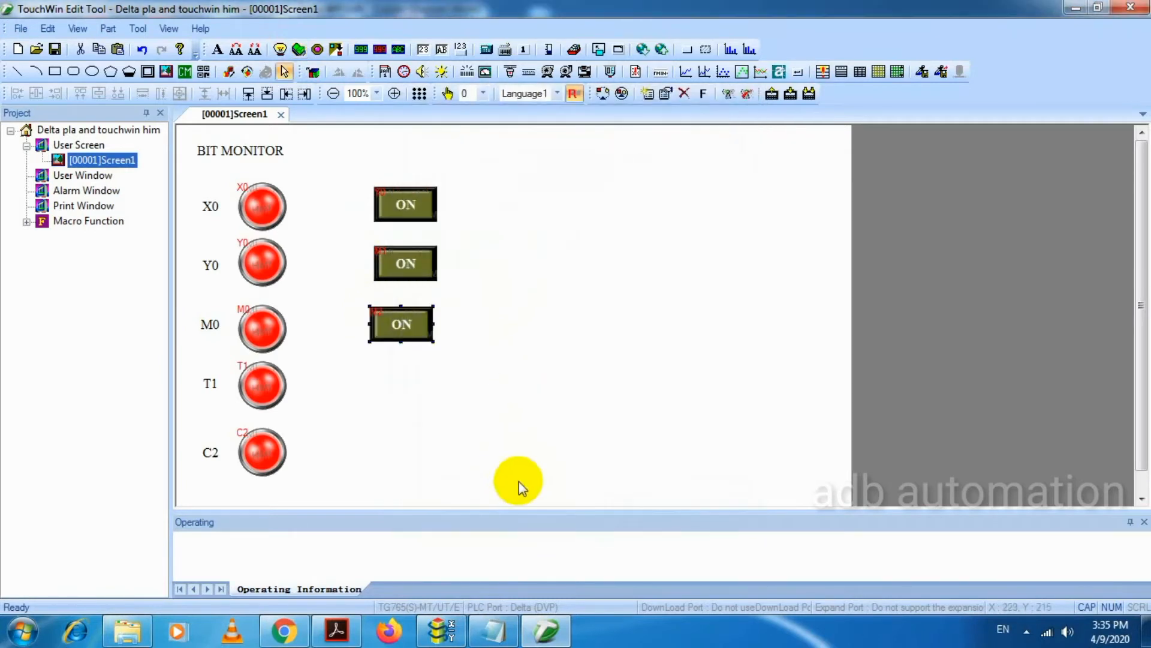
- Check the M2 contact in the WPLSoft ladder program, then return to TouchWin and set the M2 button's operation to On Instant
{"action": "left_click", "coordinate": [445, 632]}
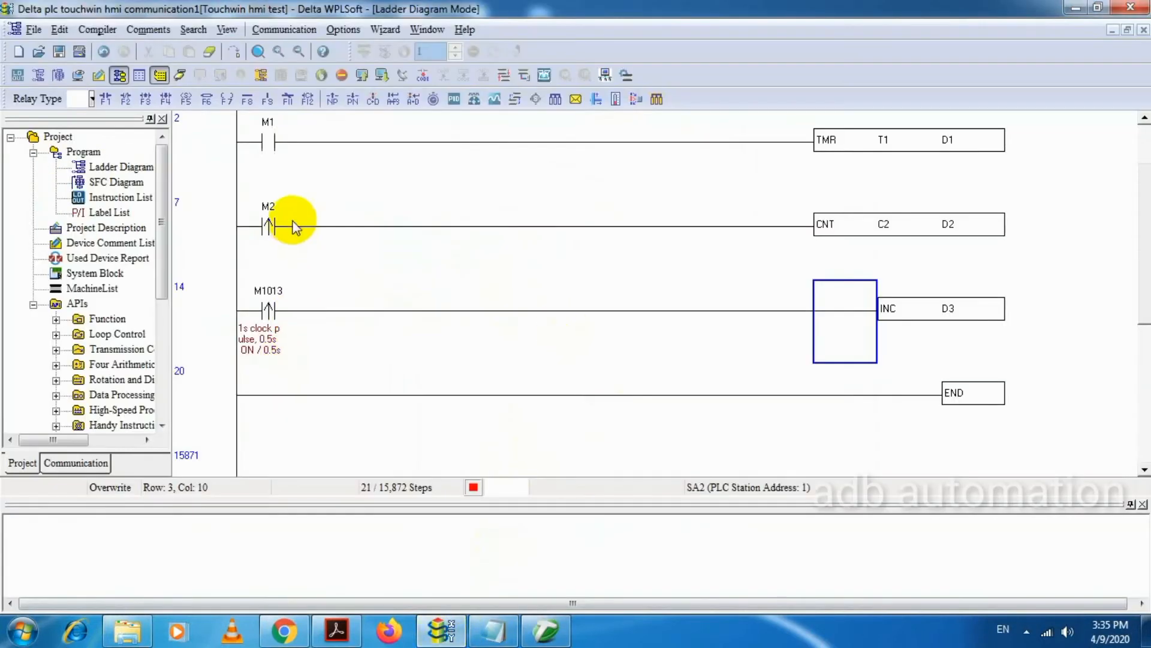
{"action": "left_click", "coordinate": [537, 625]}
{"action": "double_click", "coordinate": [412, 327]}
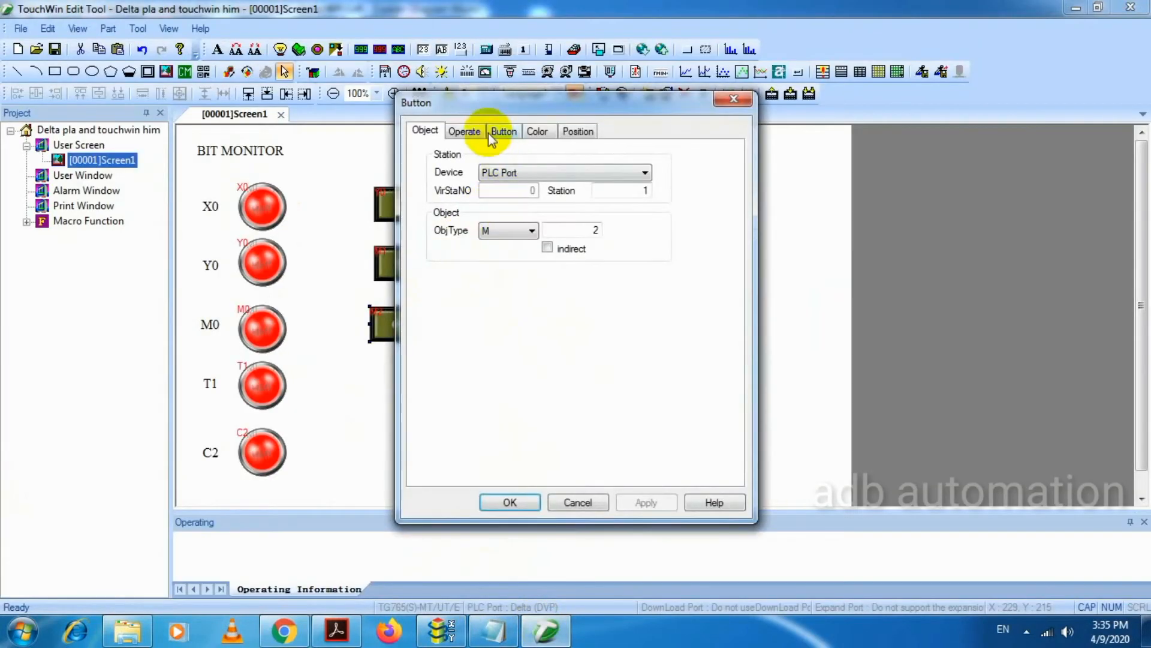
{"action": "left_click", "coordinate": [463, 131]}
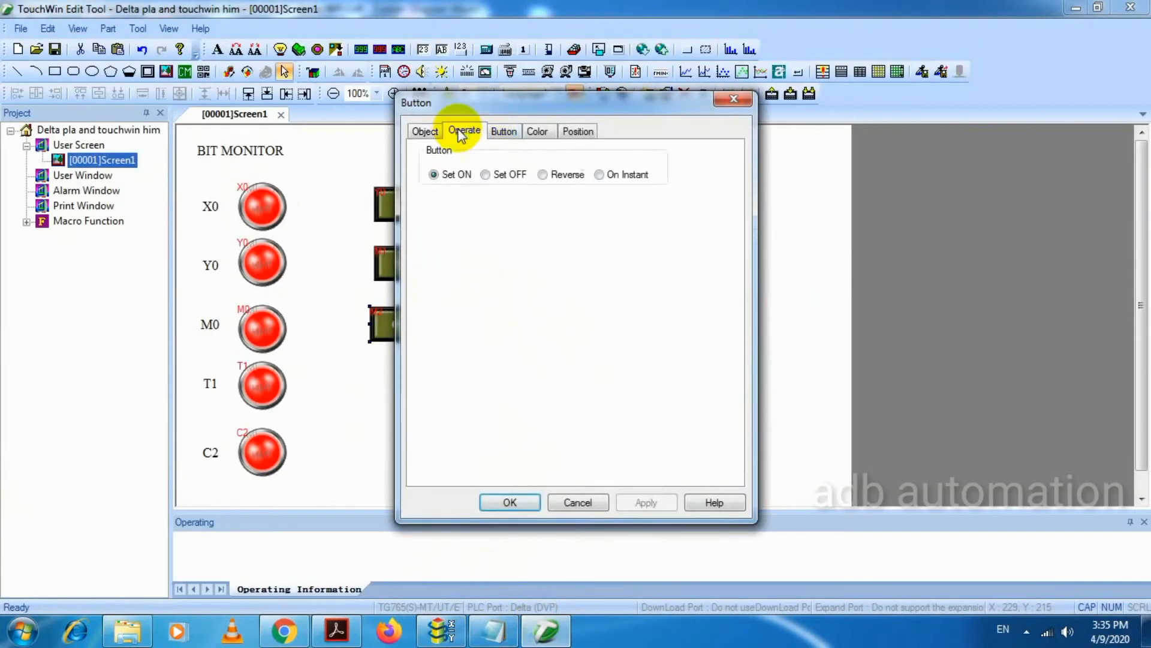
{"action": "left_click", "coordinate": [599, 175]}
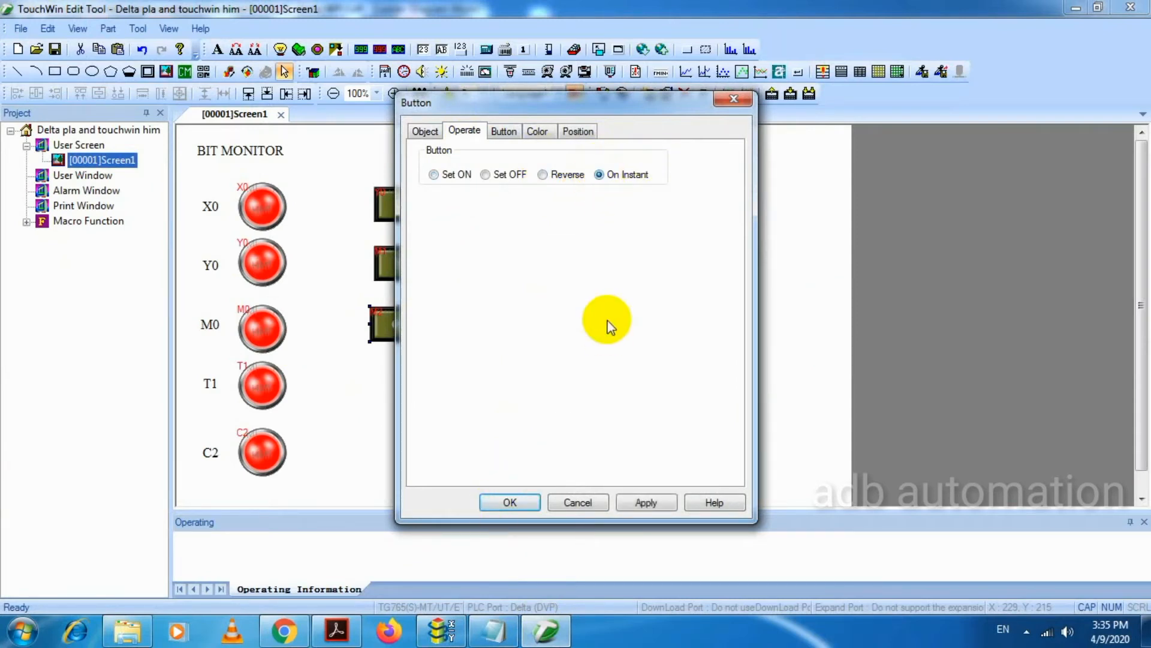
{"action": "left_click", "coordinate": [512, 489]}
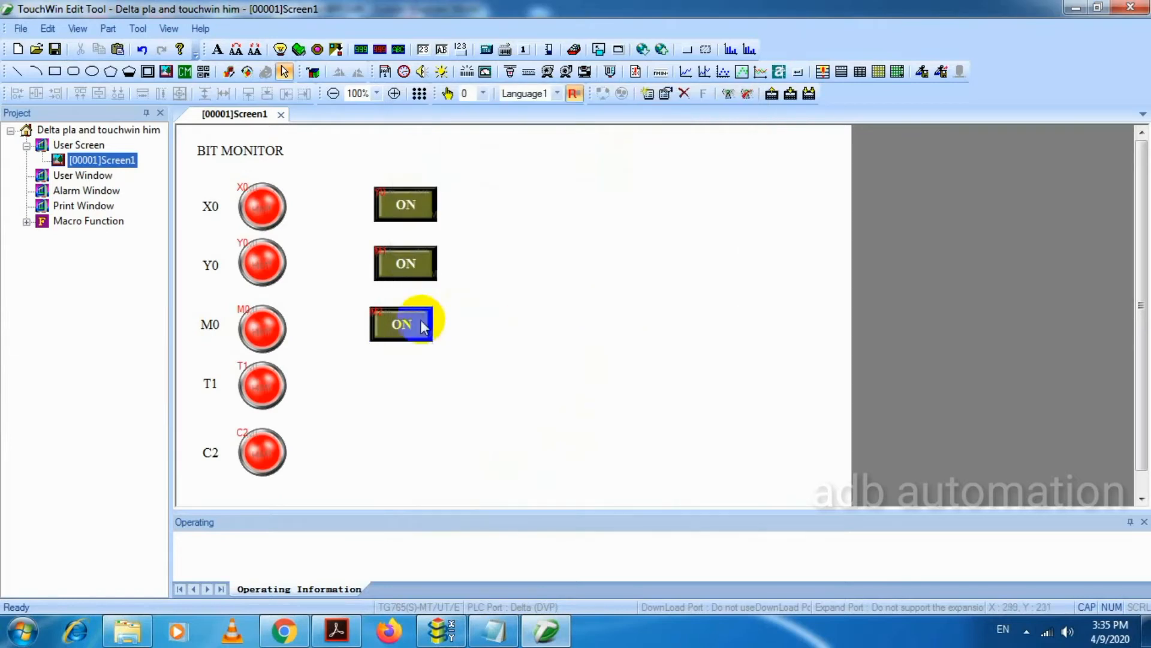
- Left-align the three ON buttons in the output column
{"action": "left_click_drag", "start_coordinate": [521, 399], "coordinate": [353, 196]}
{"action": "left_click", "coordinate": [19, 92]}
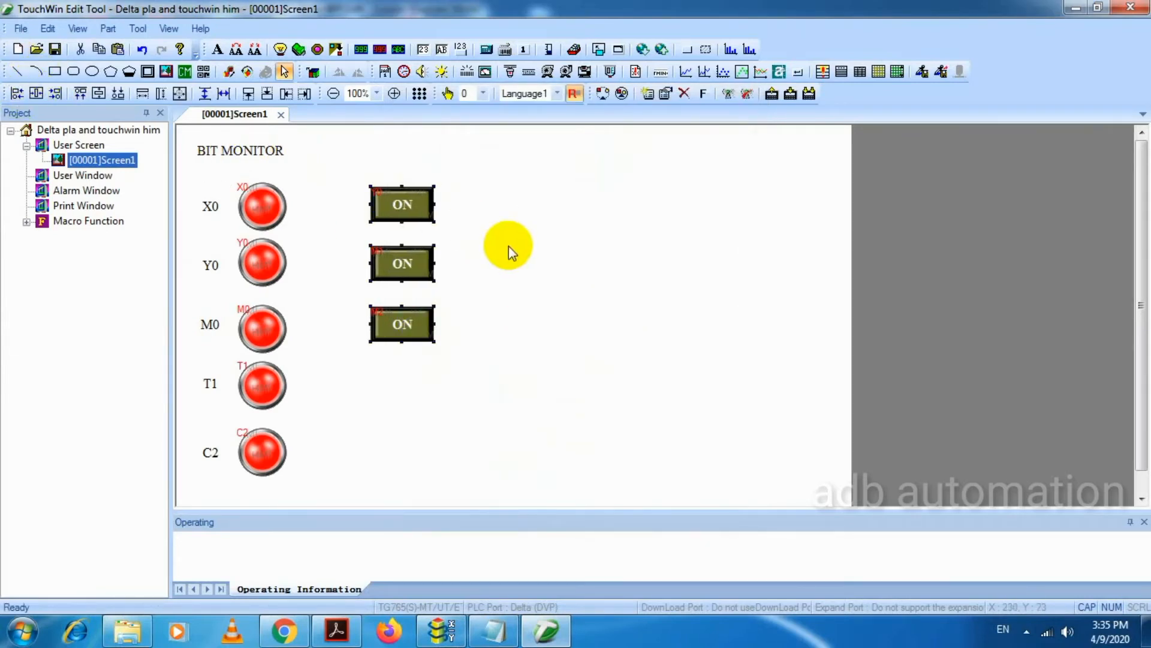
{"action": "left_click", "coordinate": [508, 246]}
- Add a text label reading Y0 just left of the first ON button
{"action": "left_click", "coordinate": [219, 49]}
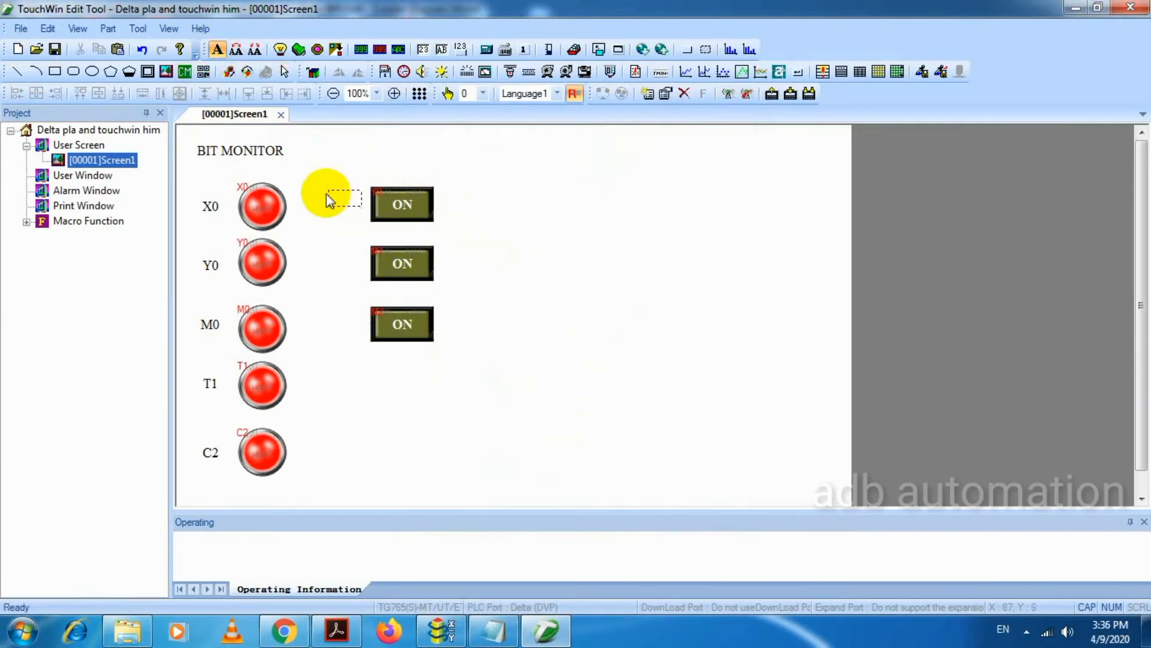
{"action": "left_click", "coordinate": [322, 193]}
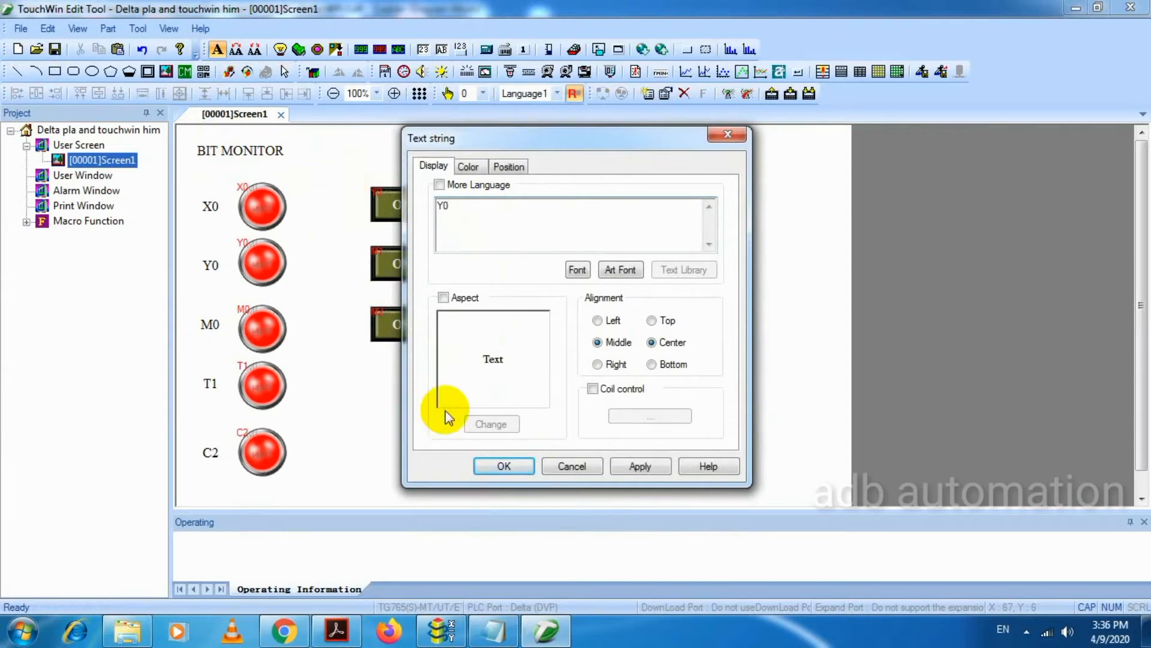
{"action": "left_click", "coordinate": [496, 472]}
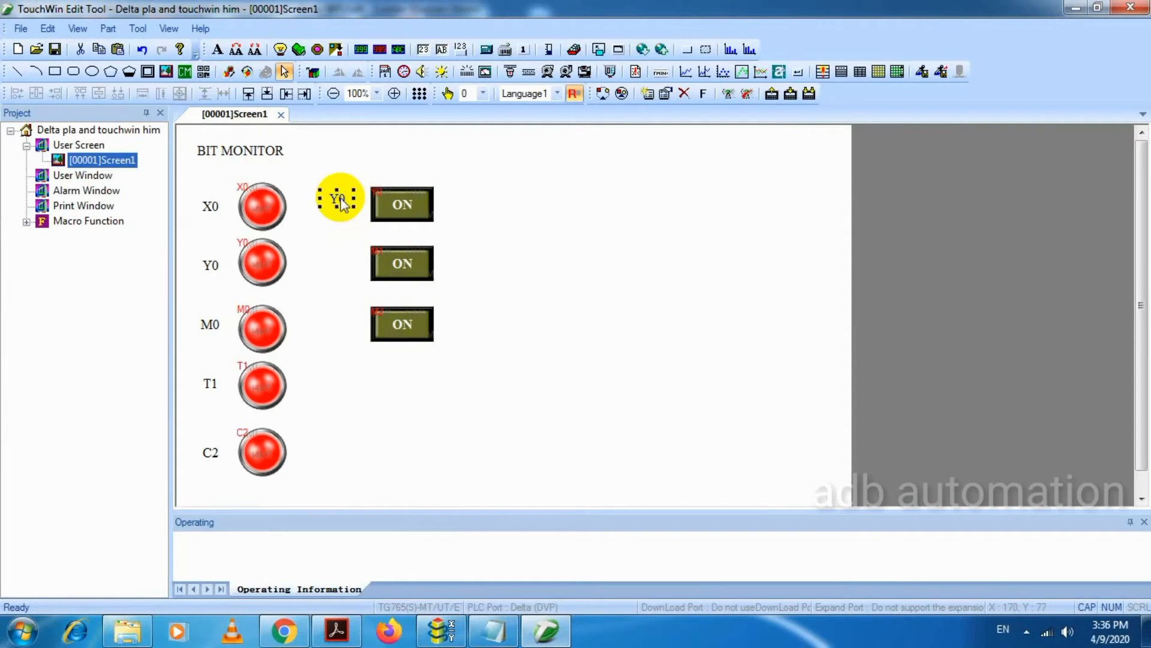
- Copy the Y0 button label down beside the second ON button and change the copy's text to M1
{"action": "left_click_drag", "start_coordinate": [344, 211], "coordinate": [338, 269]}
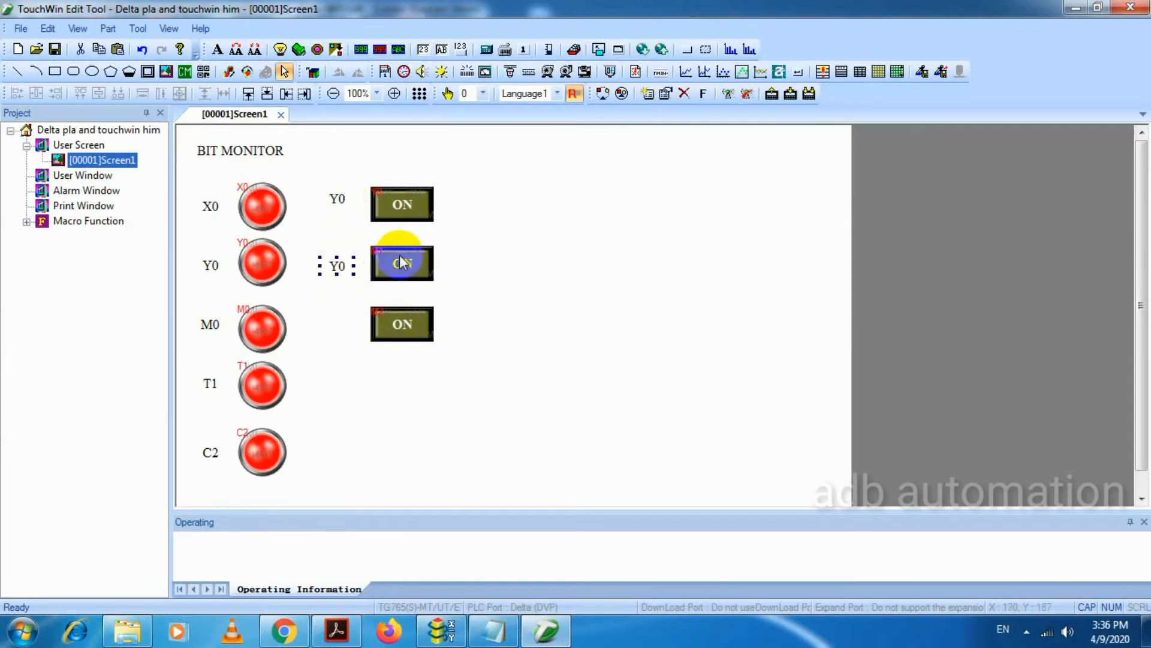
{"action": "double_click", "coordinate": [348, 266]}
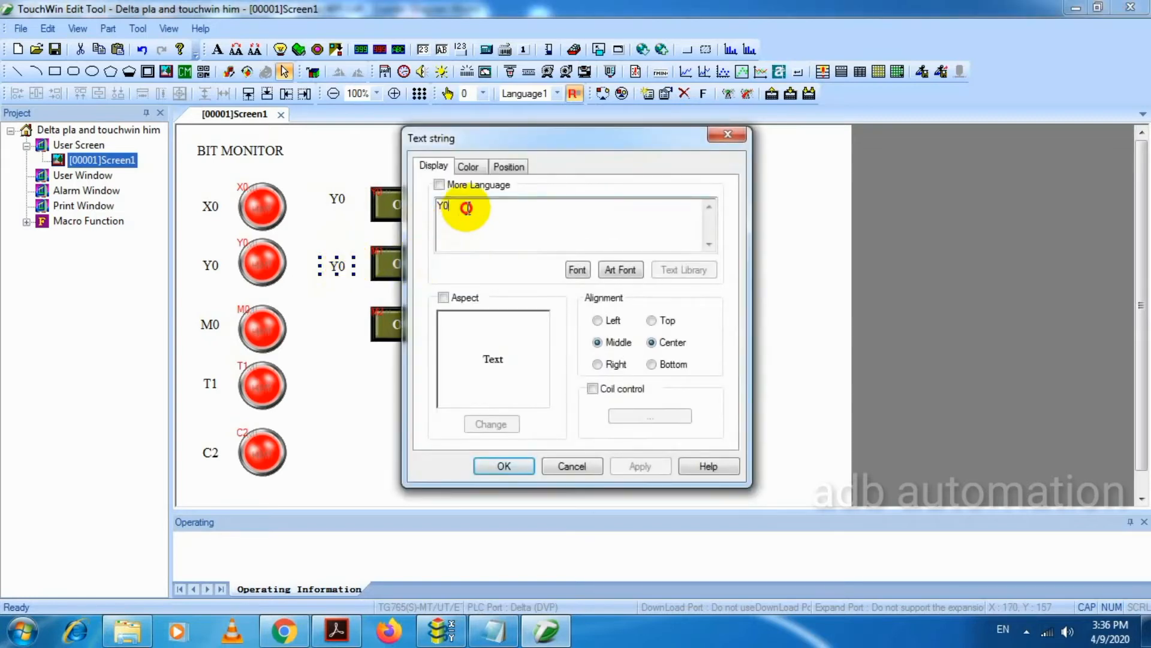
{"action": "key", "text": "BackSpace"}
{"action": "key", "text": "BackSpace"}
{"action": "type", "text": "M1"}
{"action": "left_click", "coordinate": [506, 465]}
{"action": "left_click", "coordinate": [615, 293]}
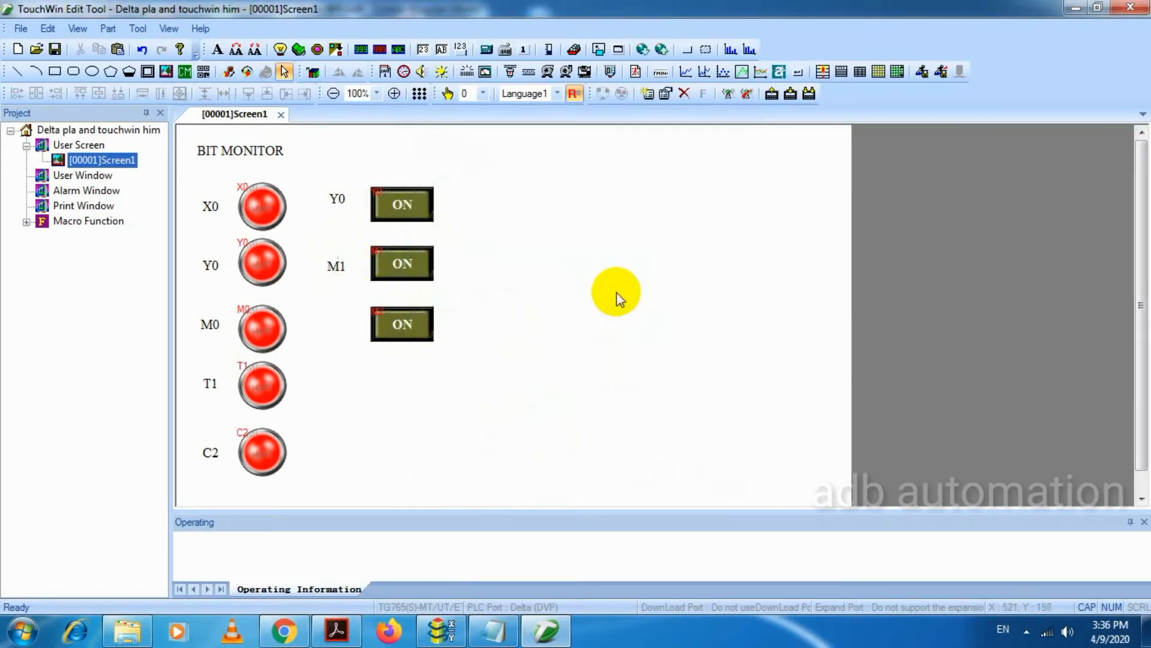
- Add a text label reading M2 beside the third ON button and line it up under the M1 label
{"action": "left_click", "coordinate": [217, 50]}
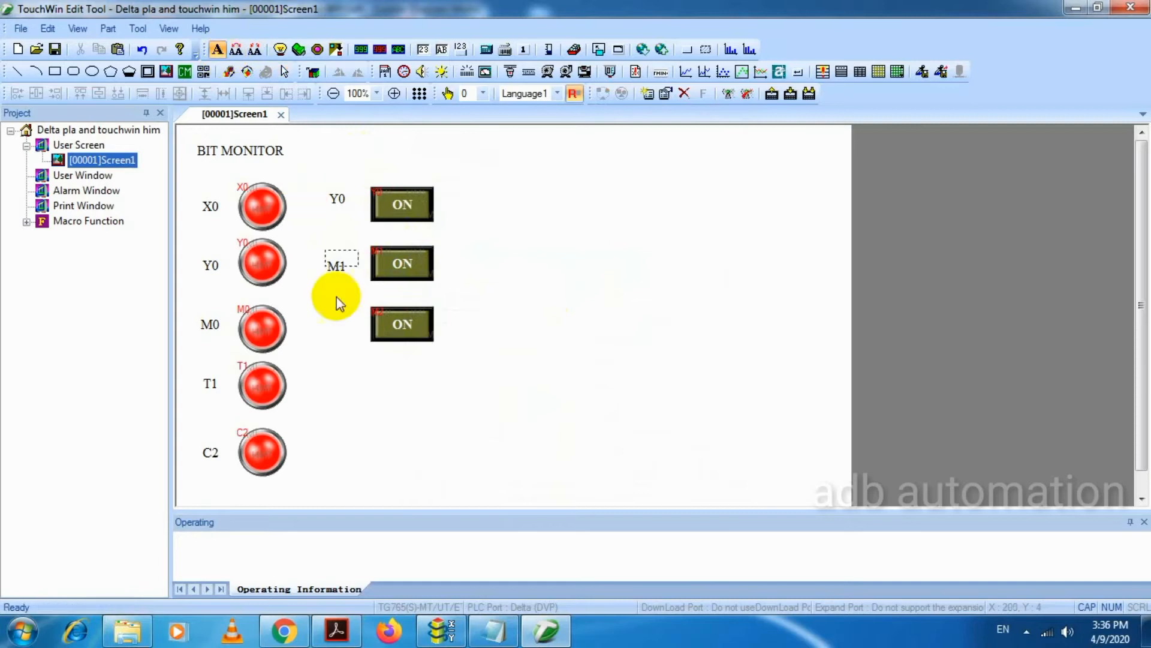
{"action": "left_click", "coordinate": [324, 314]}
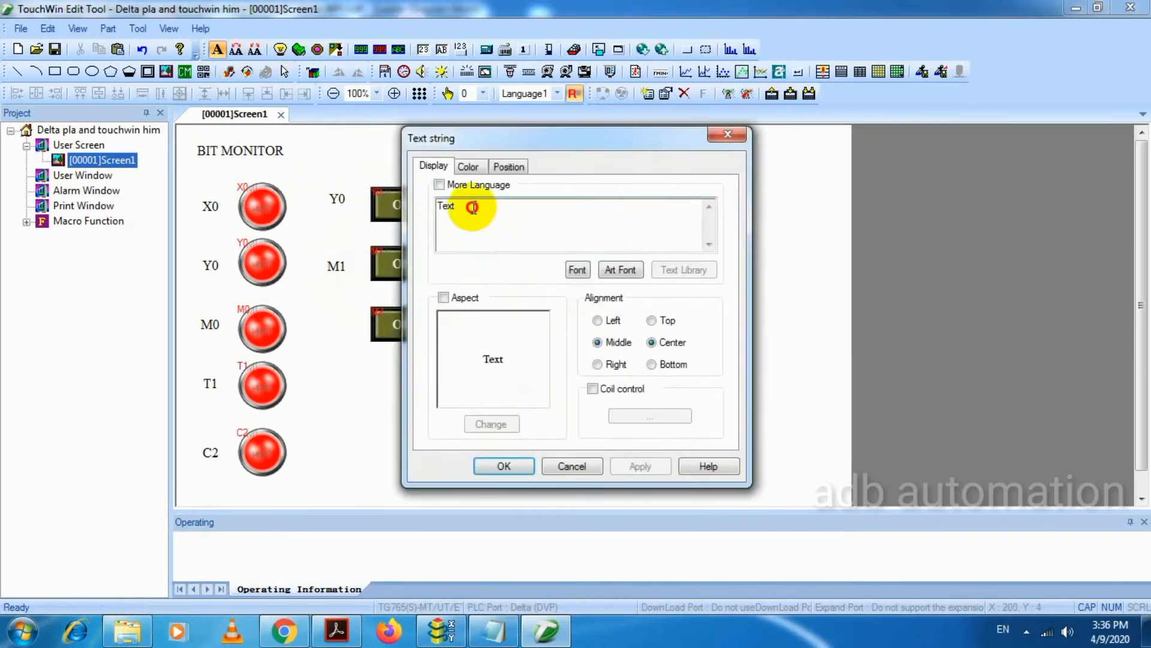
{"action": "type", "text": "M2"}
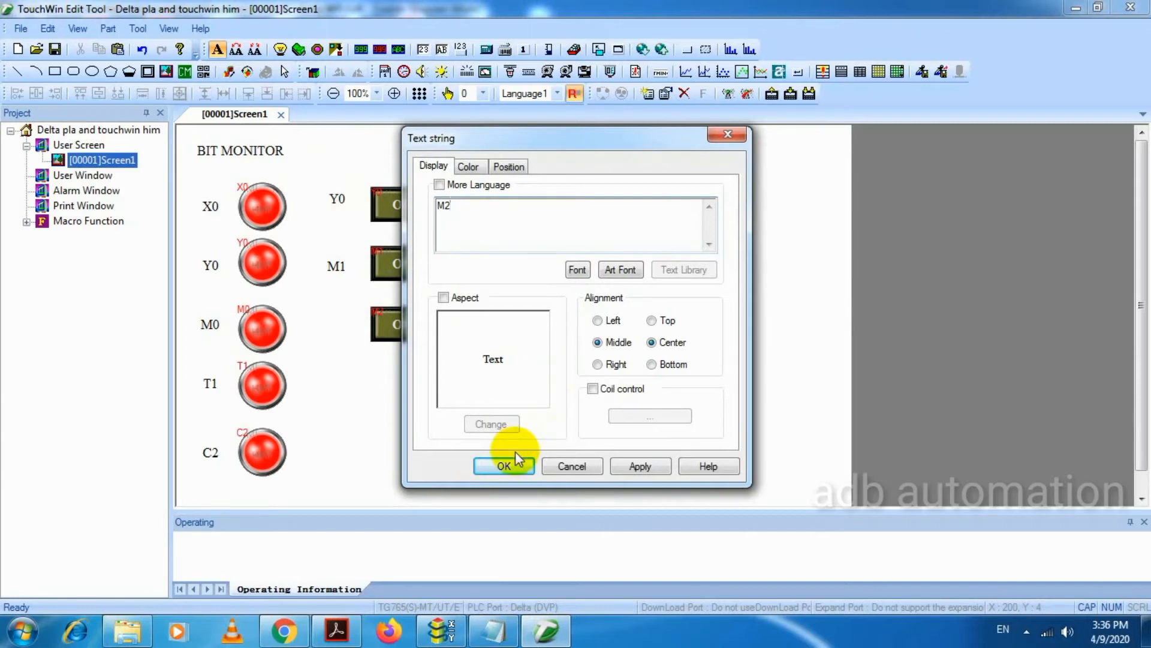
{"action": "left_click", "coordinate": [503, 467]}
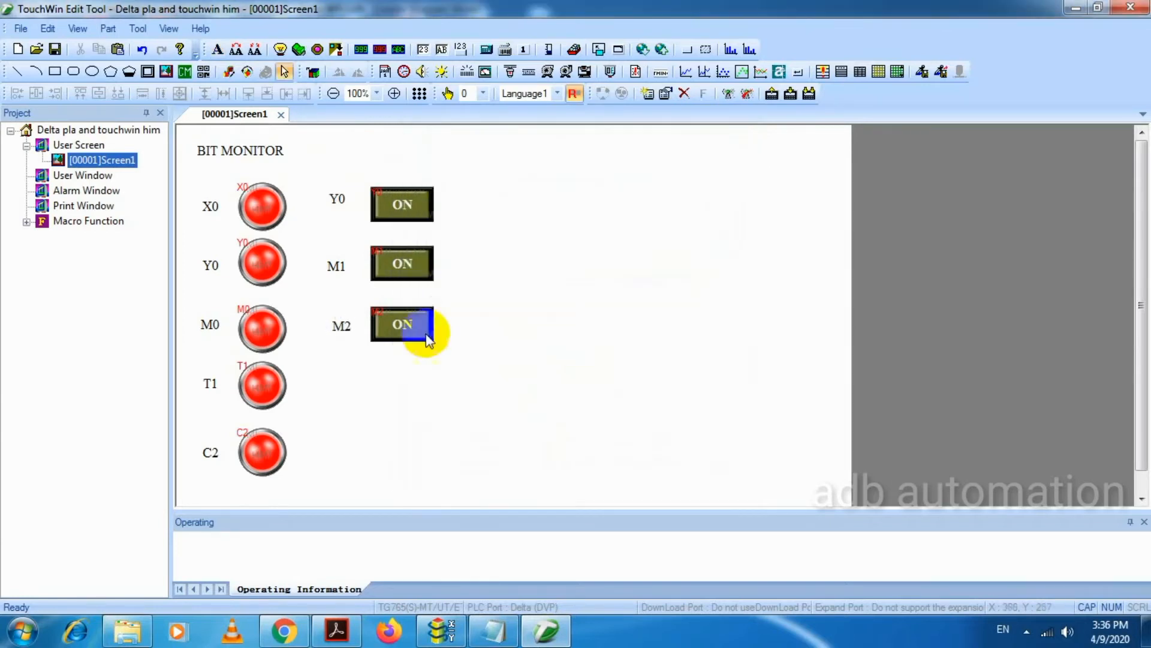
{"action": "left_click", "coordinate": [340, 327]}
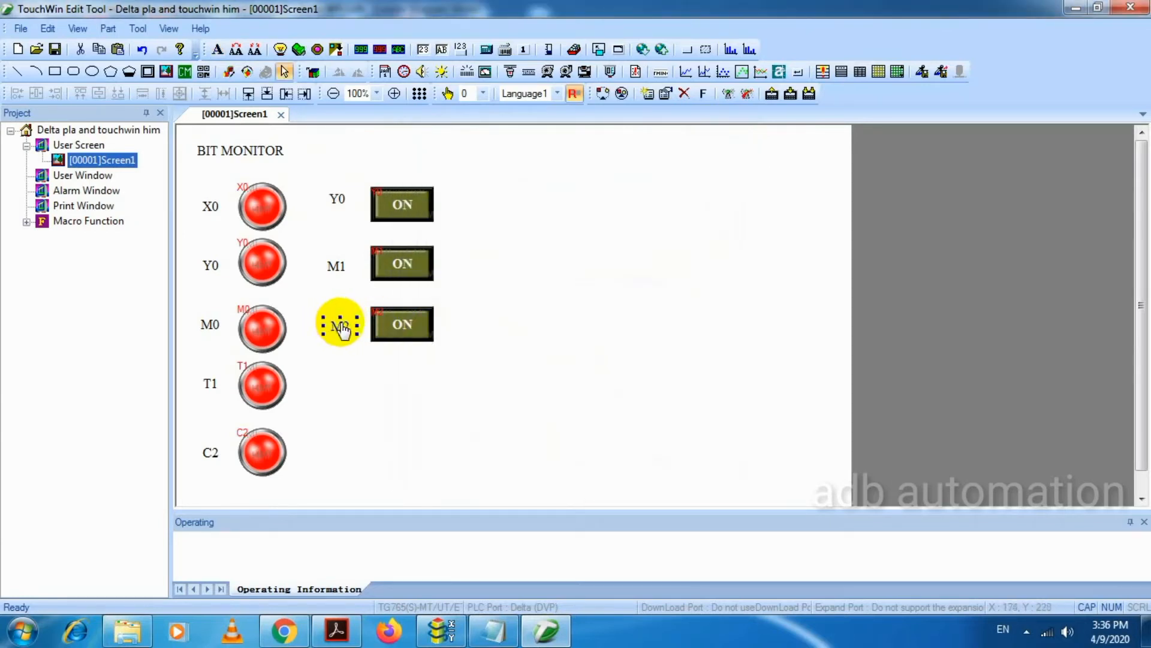
{"action": "left_click_drag", "start_coordinate": [391, 386], "coordinate": [364, 373]}
{"action": "left_click", "coordinate": [513, 205]}
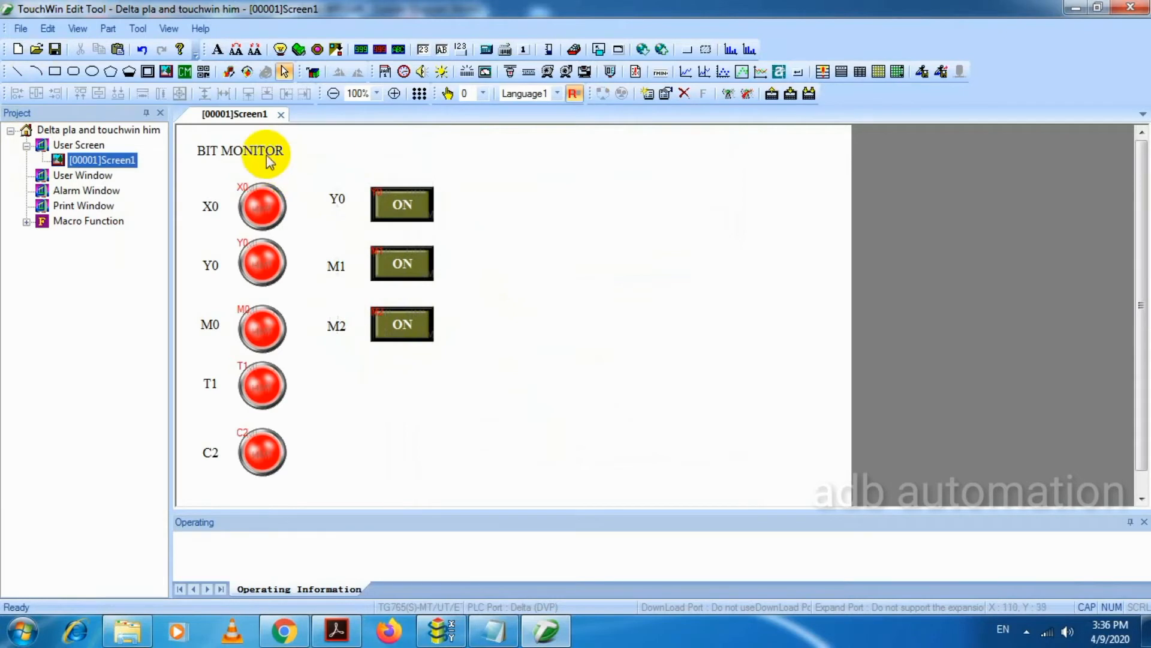
- Copy the BIT MONITOR heading above the button column and change the copy's text to OUTPUT CONTROL
{"action": "left_click", "coordinate": [237, 155]}
{"action": "key", "text": "ctrl+c"}
{"action": "key", "text": "ctrl+v"}
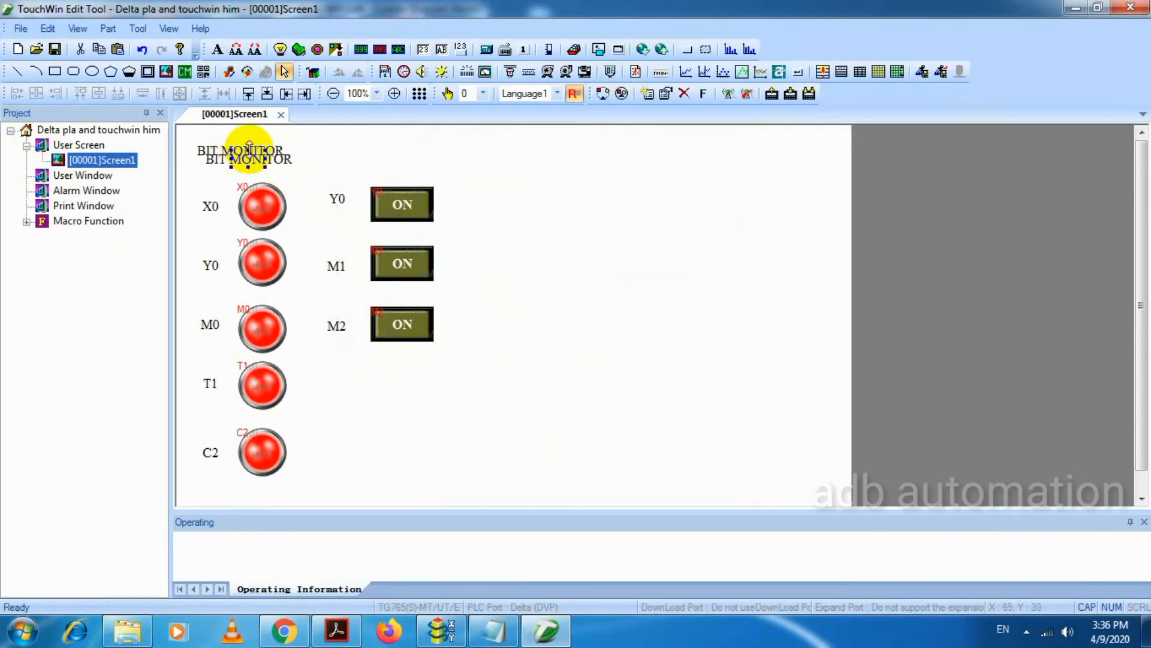
{"action": "left_click", "coordinate": [384, 160]}
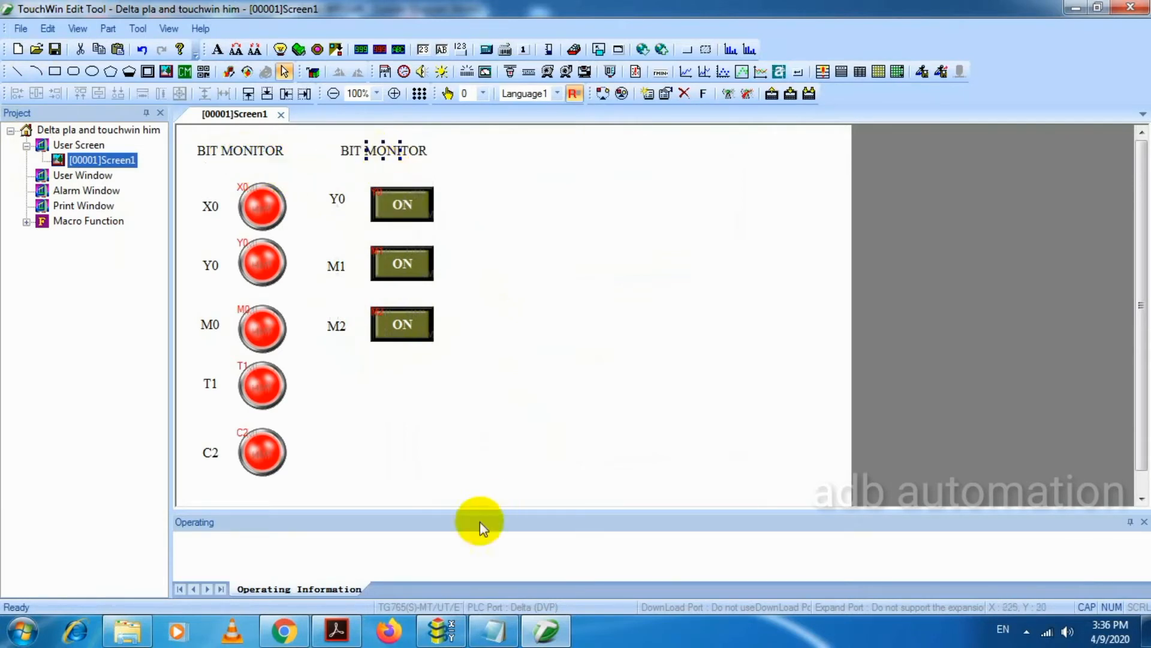
{"action": "left_click", "coordinate": [508, 630]}
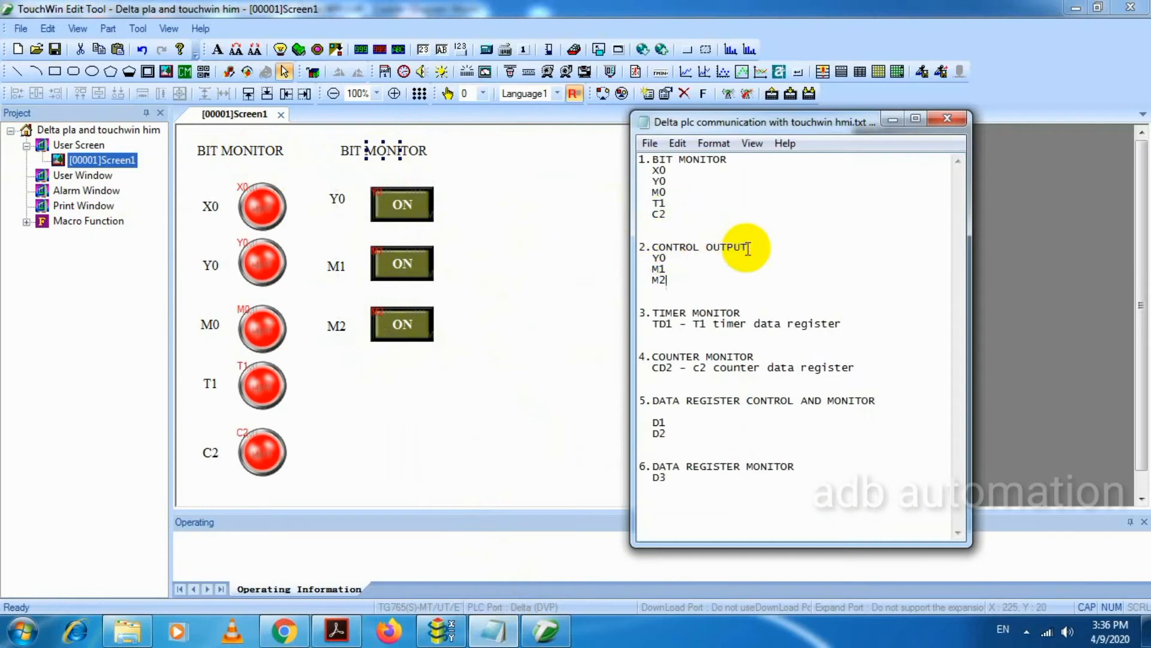
{"action": "double_click", "coordinate": [382, 149]}
{"action": "left_click_drag", "start_coordinate": [513, 203], "coordinate": [294, 167]}
{"action": "type", "text": "OUTPUT CONTROL"}
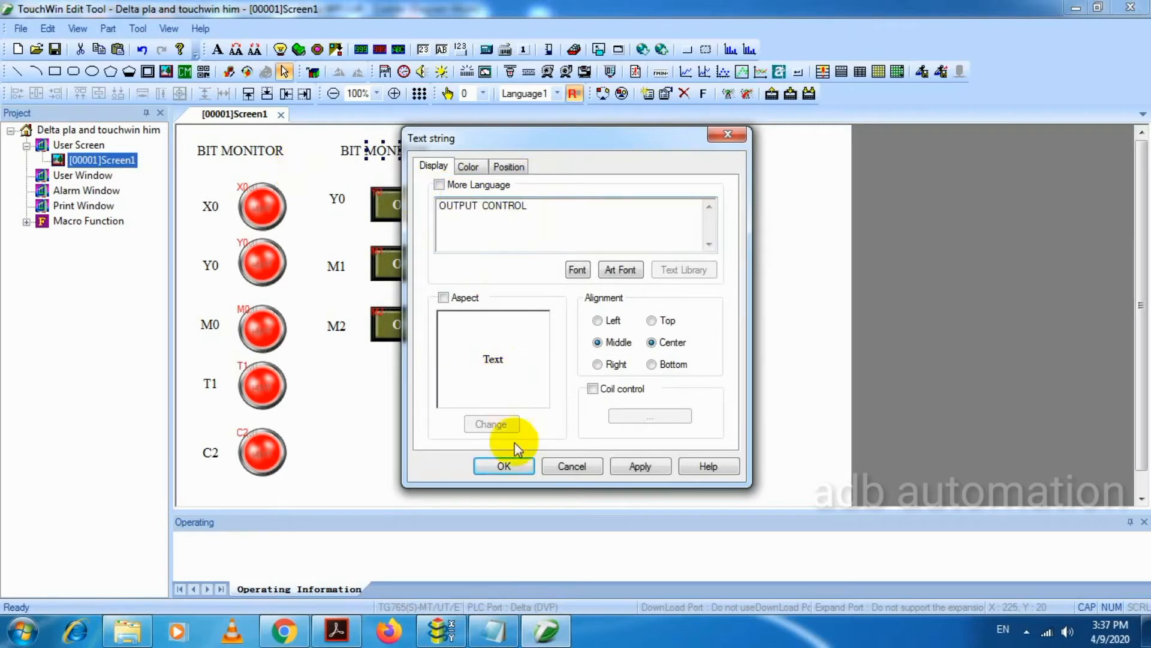
{"action": "left_click", "coordinate": [512, 461]}
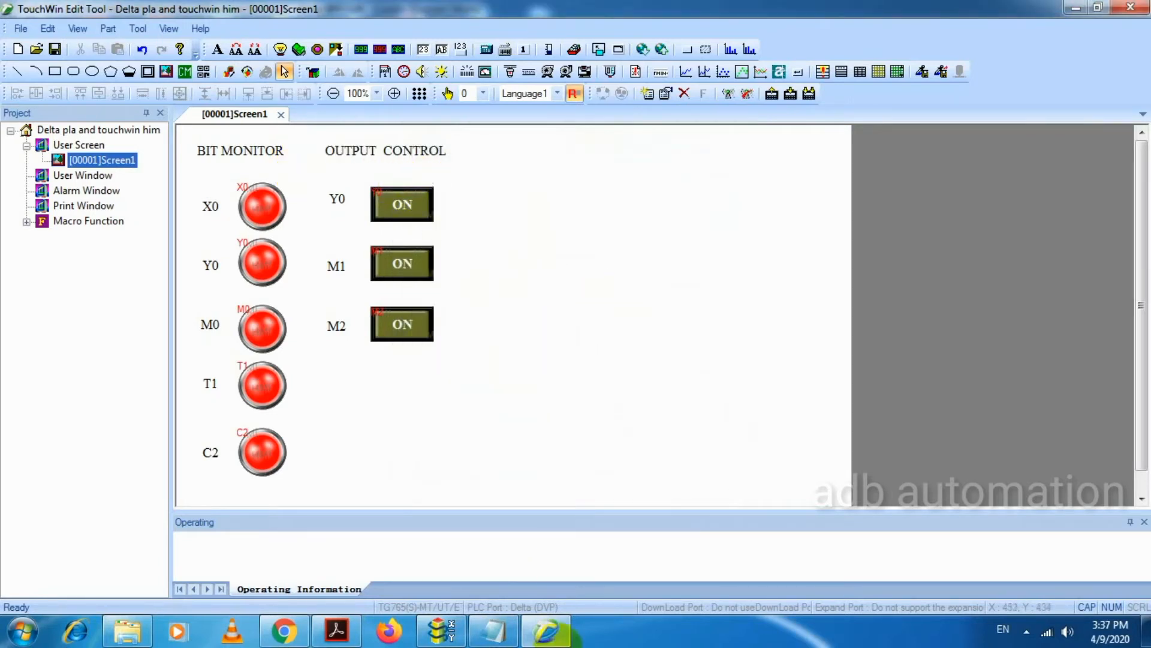
- Check the timer monitor entry in the Notepad notes, then place a data display right of the Y0 button in TouchWin with object TD1
{"action": "left_click", "coordinate": [511, 637]}
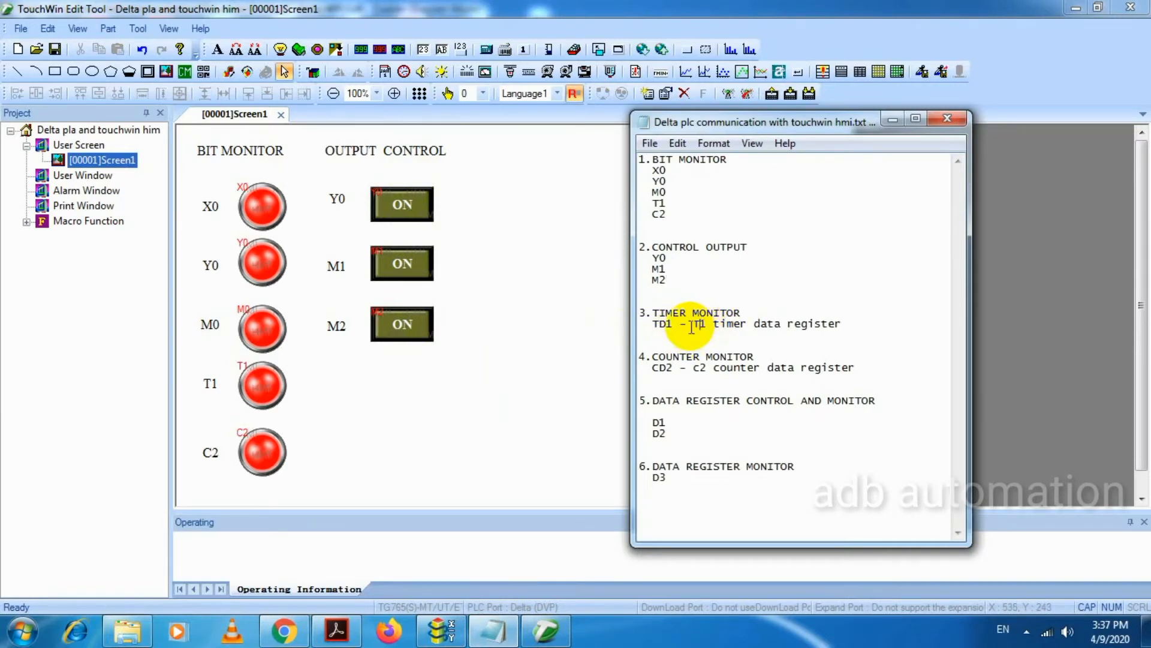
{"action": "left_click_drag", "start_coordinate": [634, 326], "coordinate": [671, 330]}
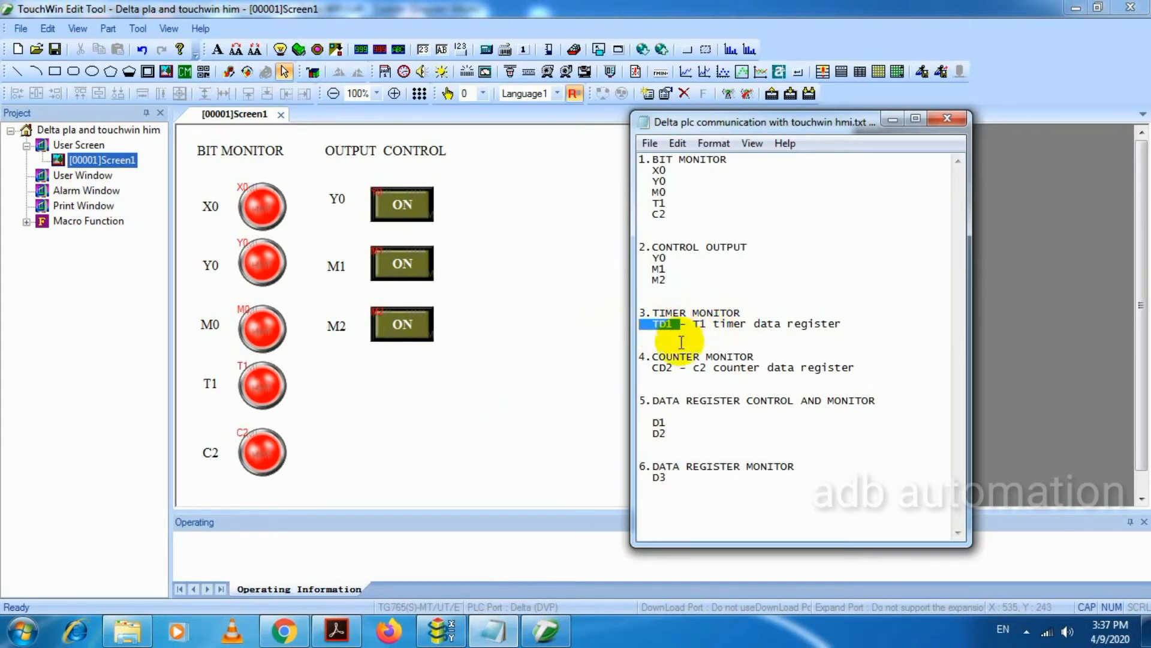
{"action": "left_click", "coordinate": [503, 240]}
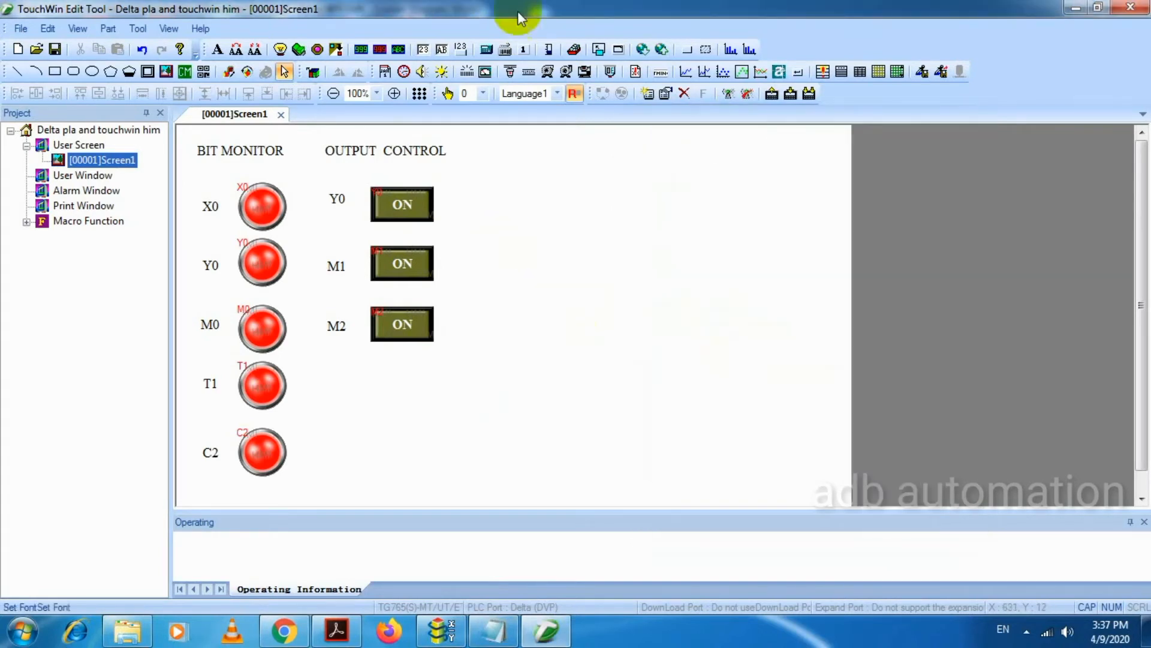
{"action": "left_click", "coordinate": [363, 52]}
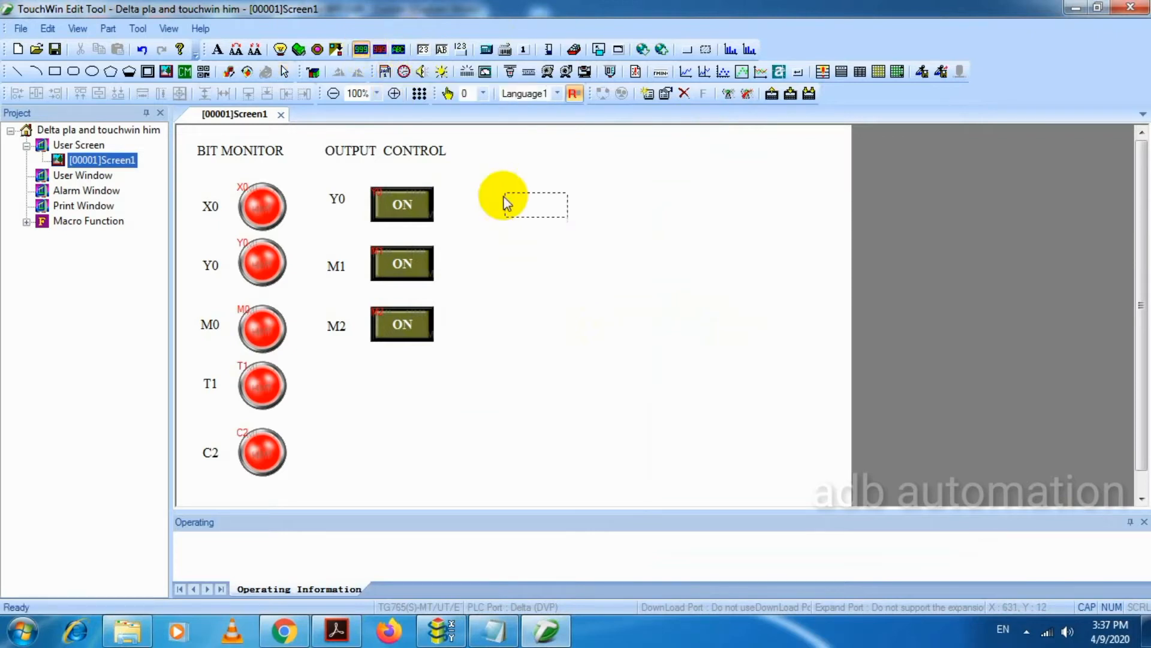
{"action": "left_click", "coordinate": [503, 188]}
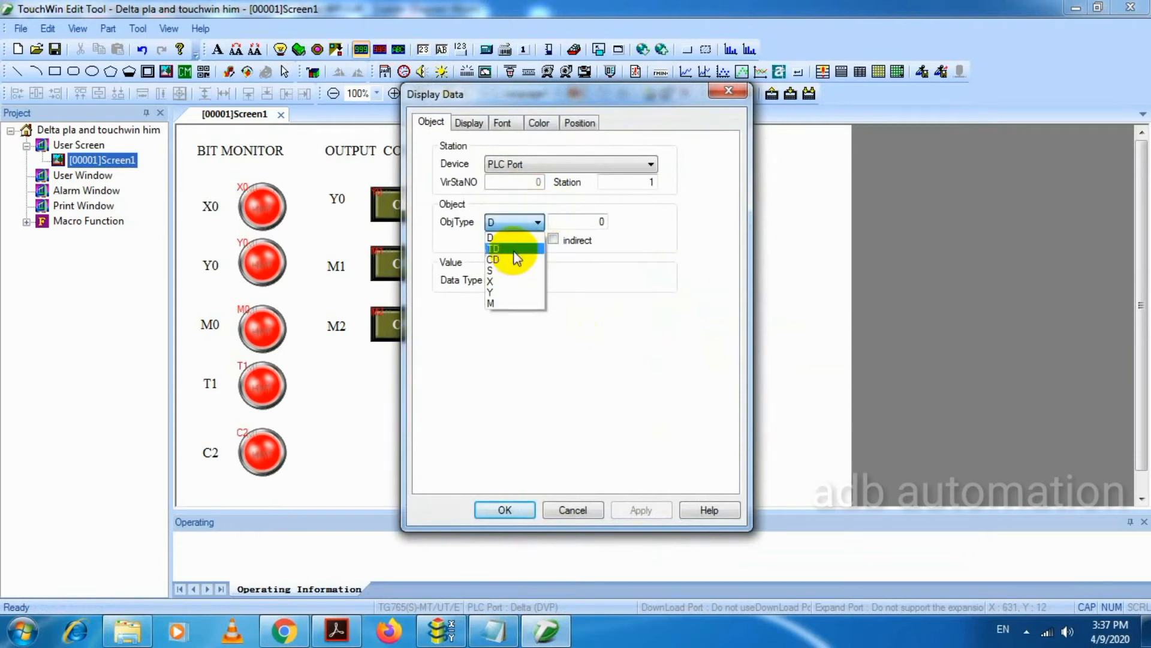
{"action": "left_click", "coordinate": [514, 249]}
{"action": "type", "text": "1"}
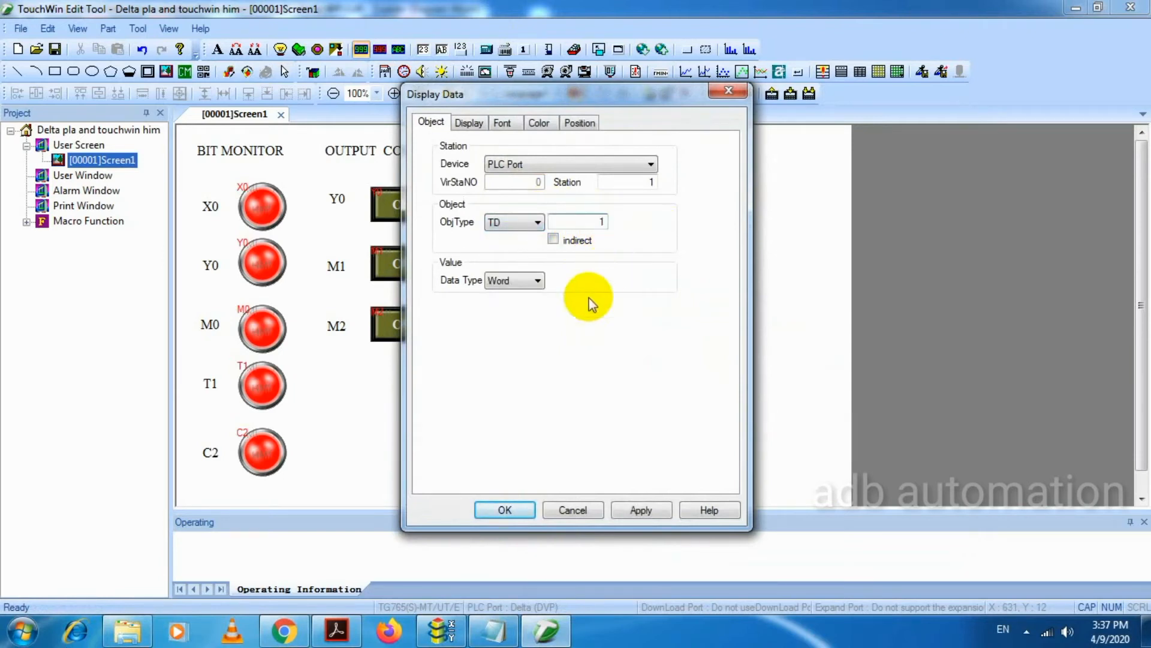
- Set the TD1 display's Float bit length to 1 and apply the settings
{"action": "left_click", "coordinate": [469, 122]}
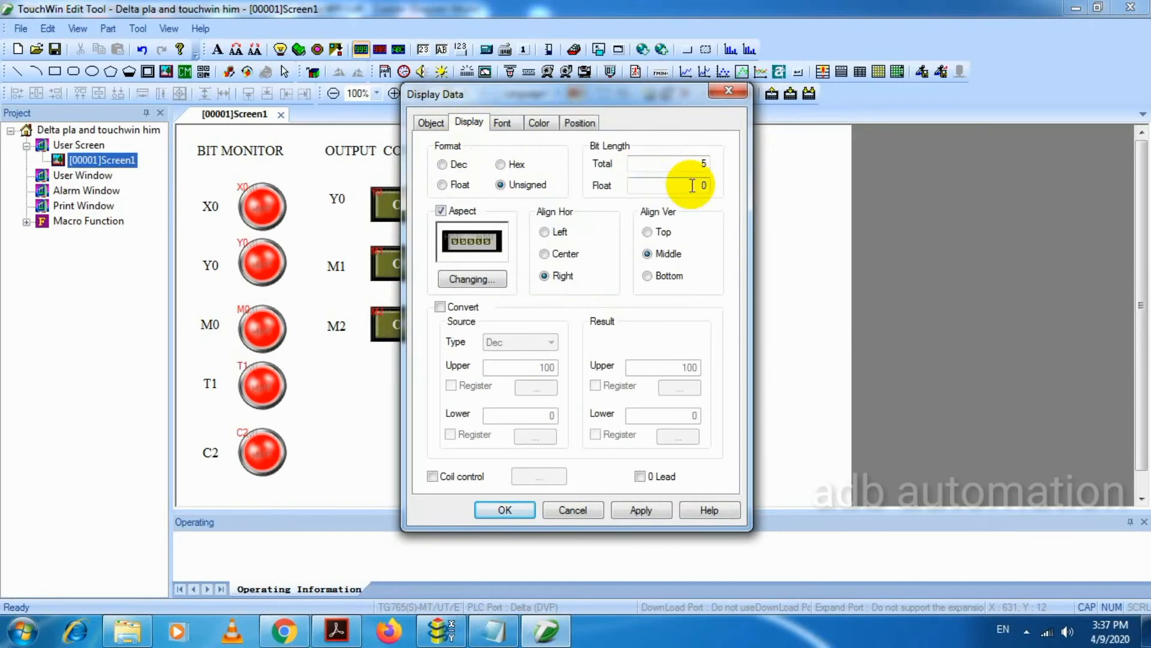
{"action": "left_click_drag", "start_coordinate": [693, 185], "coordinate": [731, 190]}
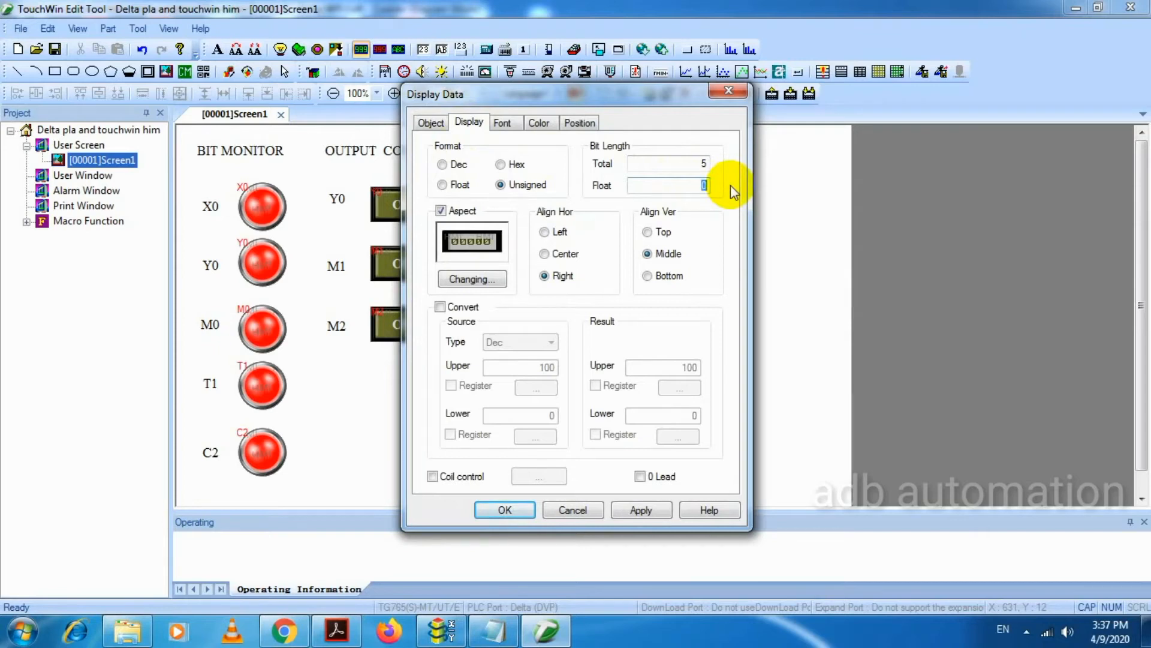
{"action": "type", "text": "1"}
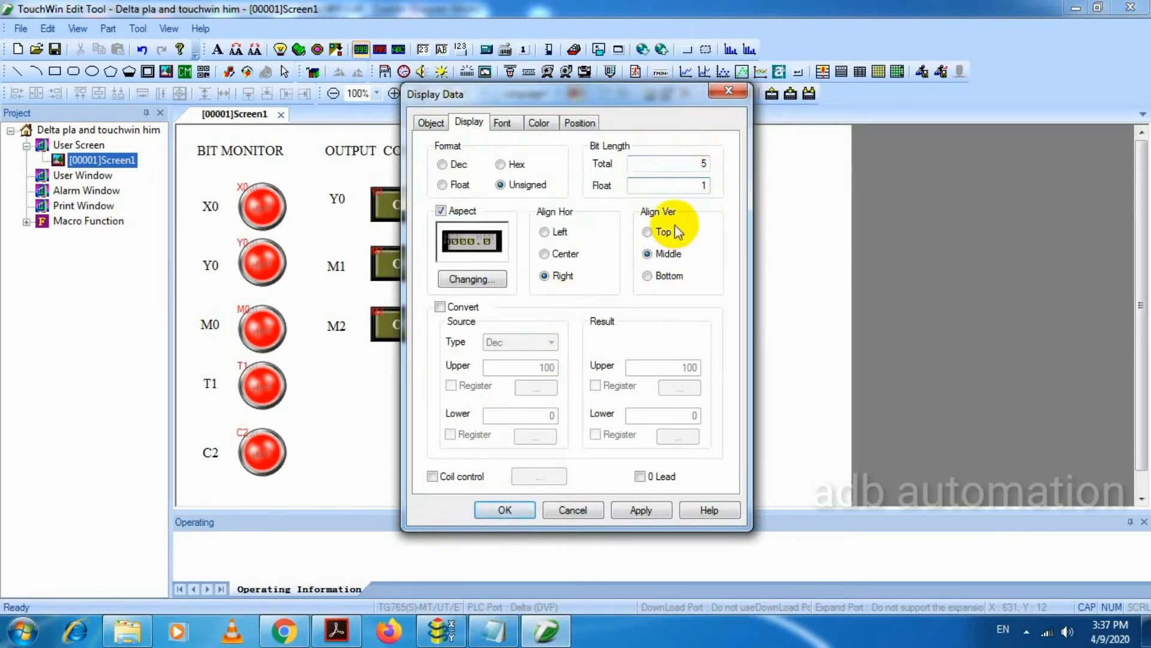
{"action": "left_click", "coordinate": [517, 510]}
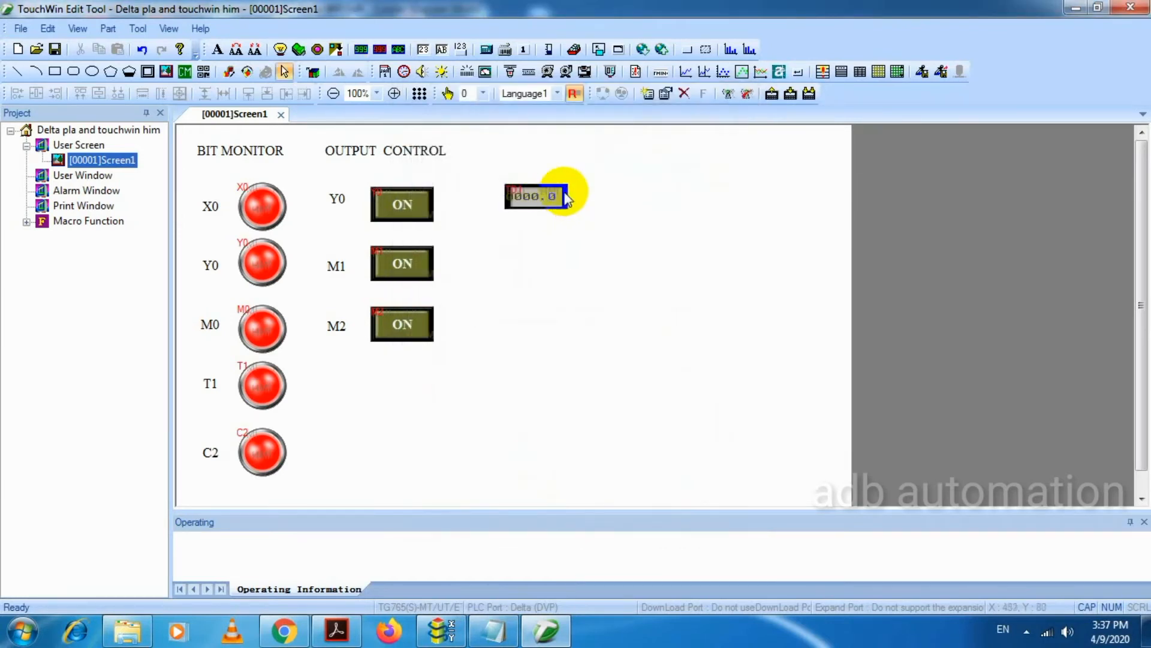
- Set the TD1 display's font to Times New Roman, Bold, size 18, and resize its frame to fit the digits
{"action": "left_click_drag", "start_coordinate": [569, 195], "coordinate": [548, 226]}
{"action": "double_click", "coordinate": [567, 204]}
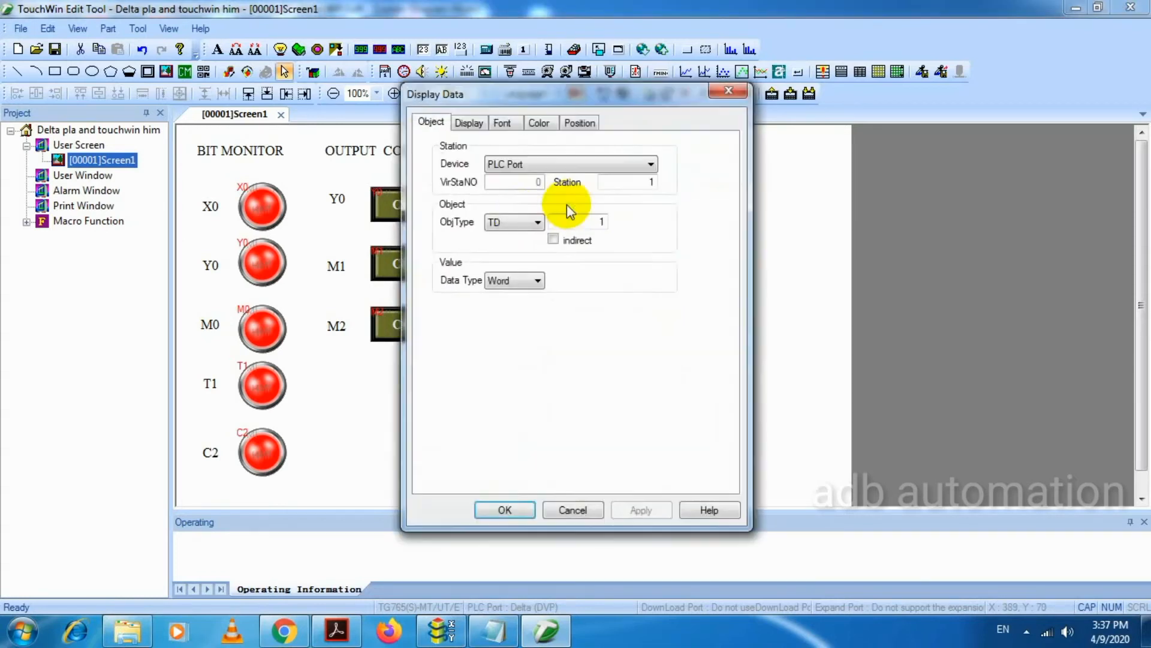
{"action": "left_click", "coordinate": [502, 122]}
{"action": "left_click", "coordinate": [591, 168]}
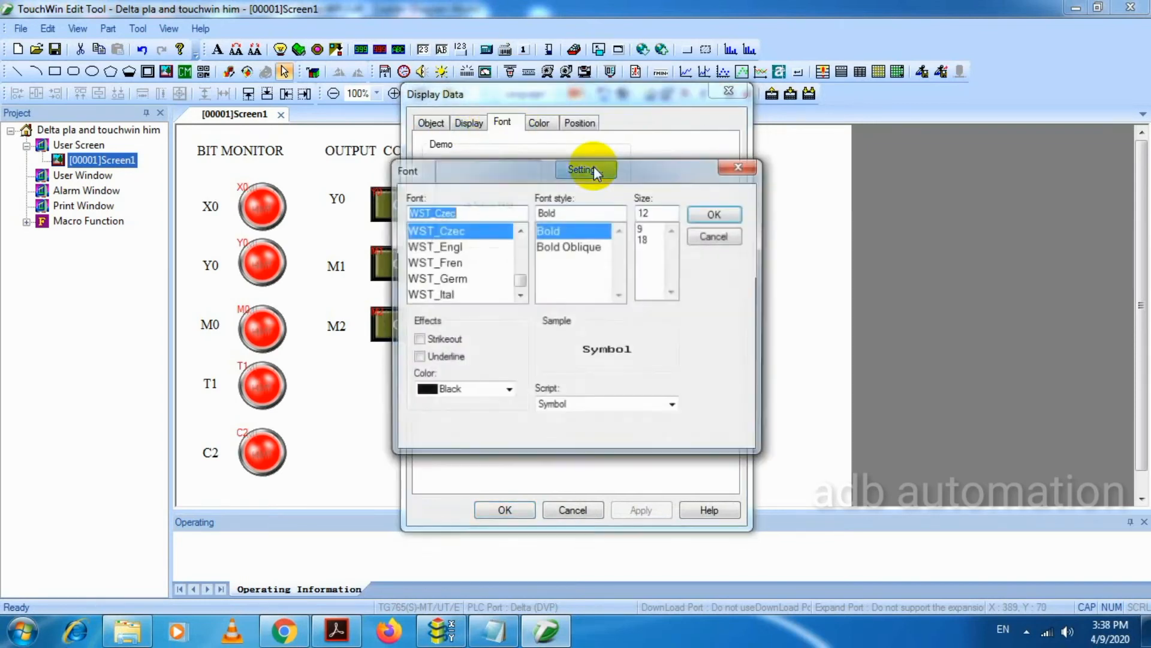
{"action": "left_click", "coordinate": [644, 239]}
{"action": "type", "text": "R"}
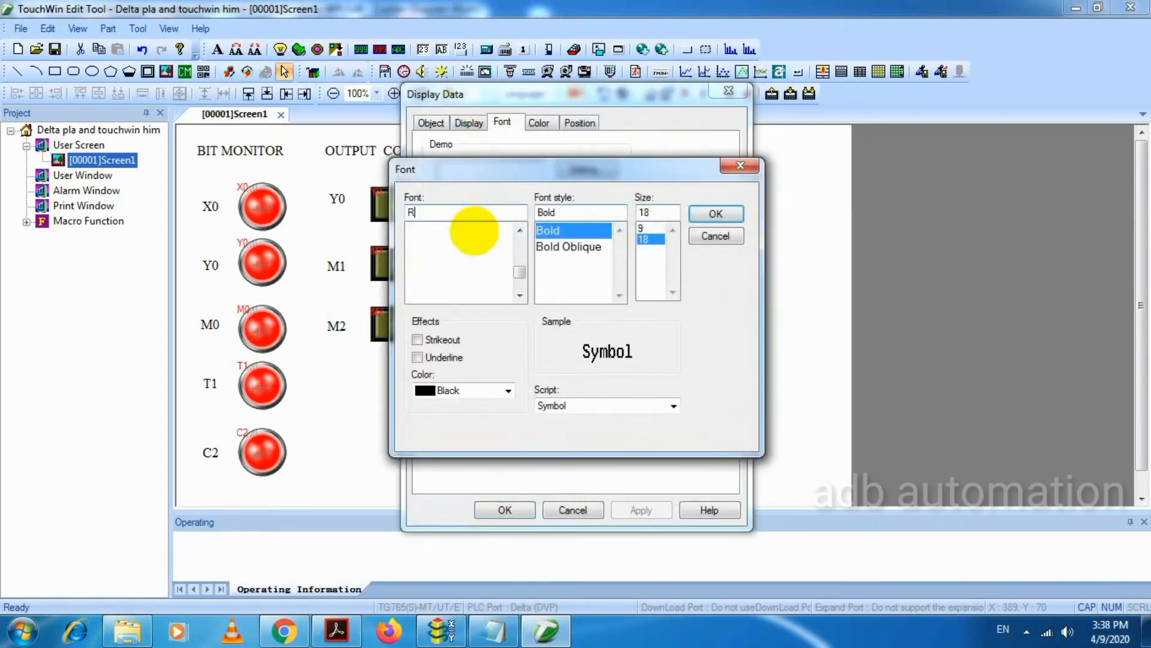
{"action": "type", "text": "TTi"}
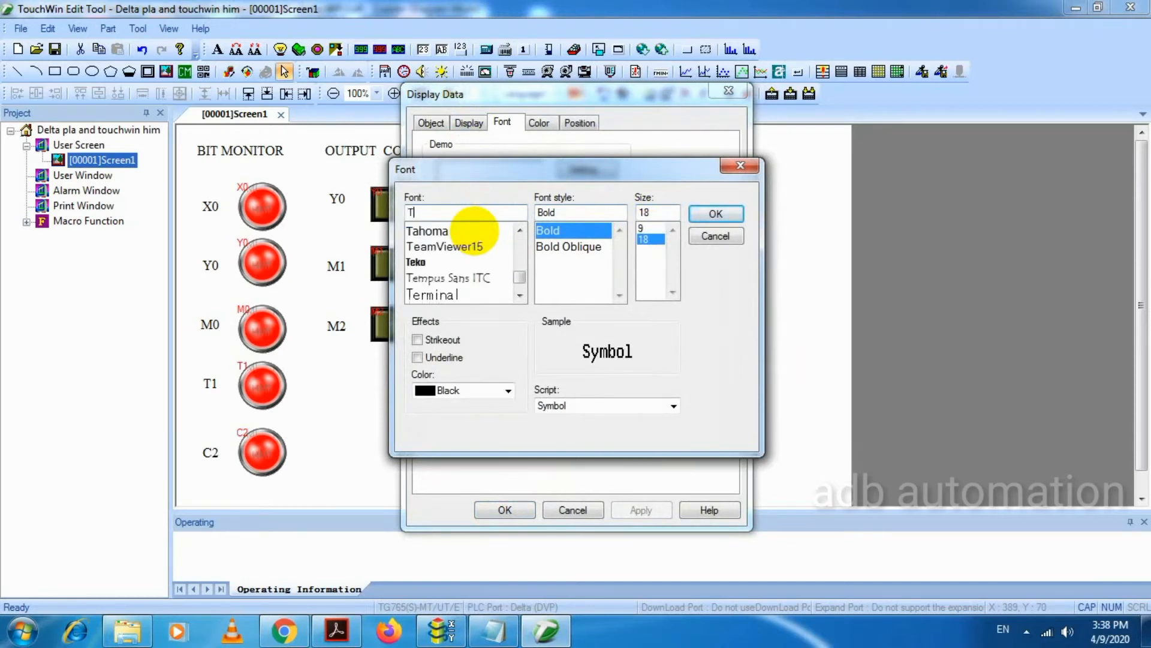
{"action": "left_click", "coordinate": [474, 231]}
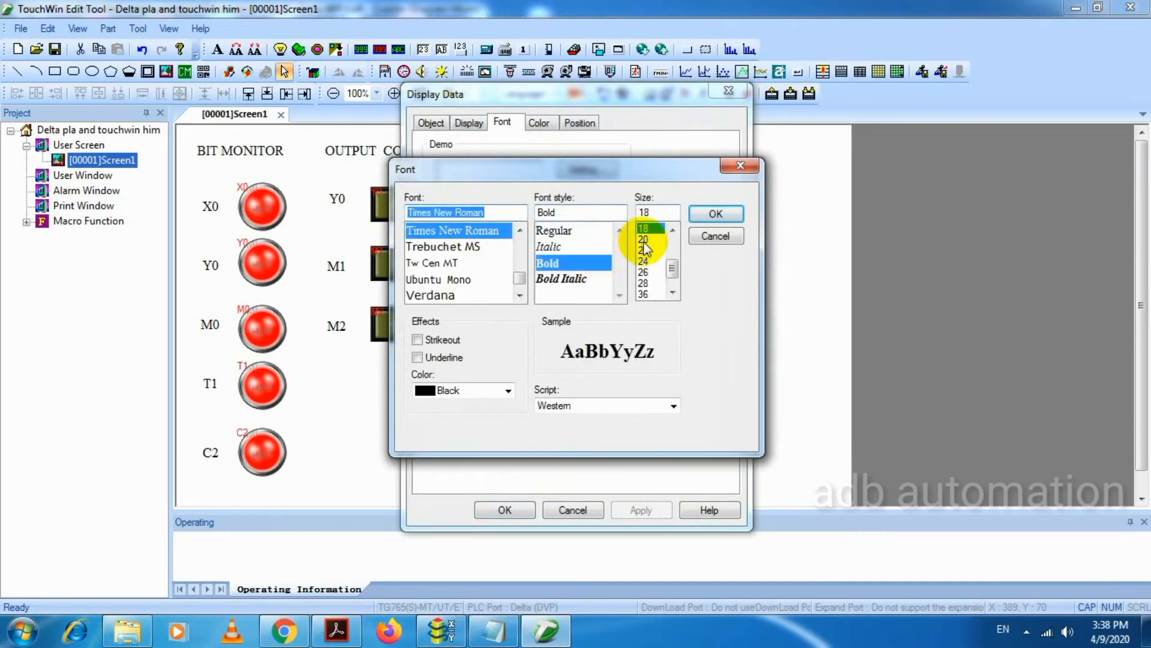
{"action": "left_click", "coordinate": [717, 213]}
{"action": "left_click", "coordinate": [508, 508]}
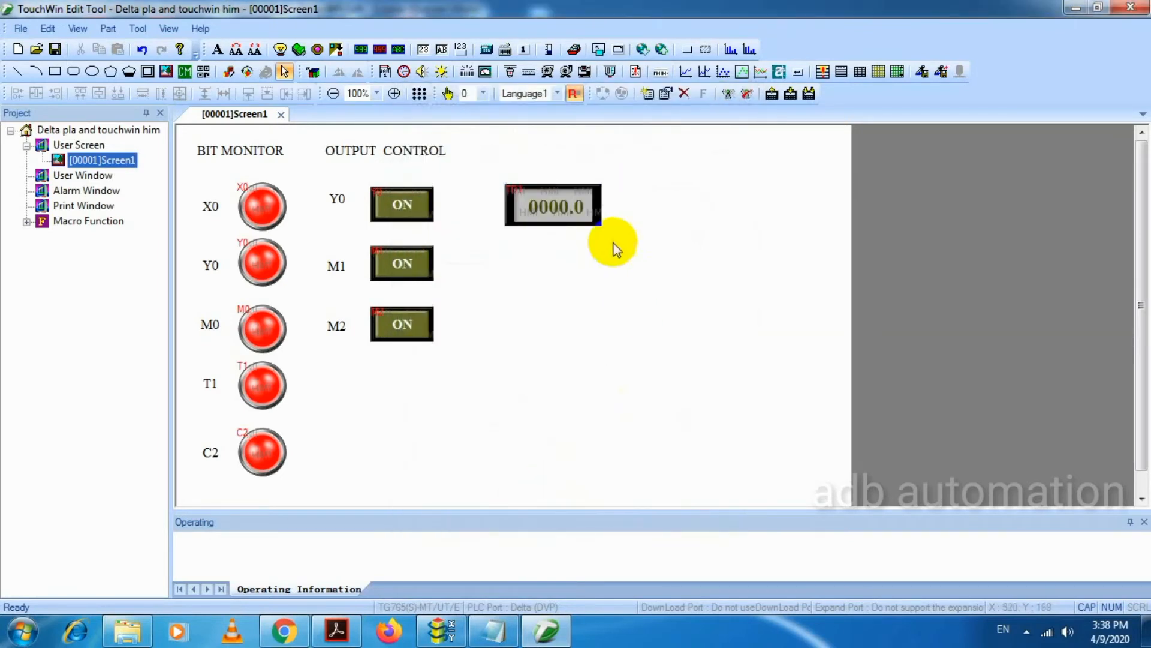
{"action": "left_click", "coordinate": [600, 206]}
{"action": "left_click_drag", "start_coordinate": [601, 204], "coordinate": [586, 211]}
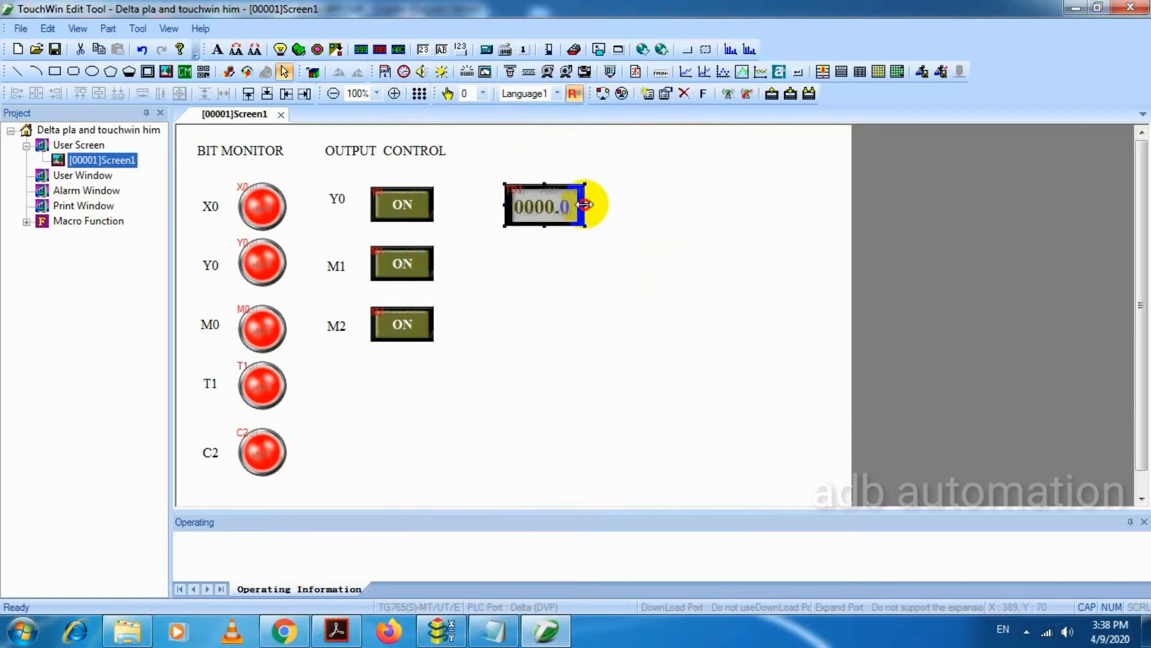
- Check the counter monitor entry in the Notepad notes, then place a copy of the TD1 display directly below the original in TouchWin
{"action": "left_click", "coordinate": [651, 244]}
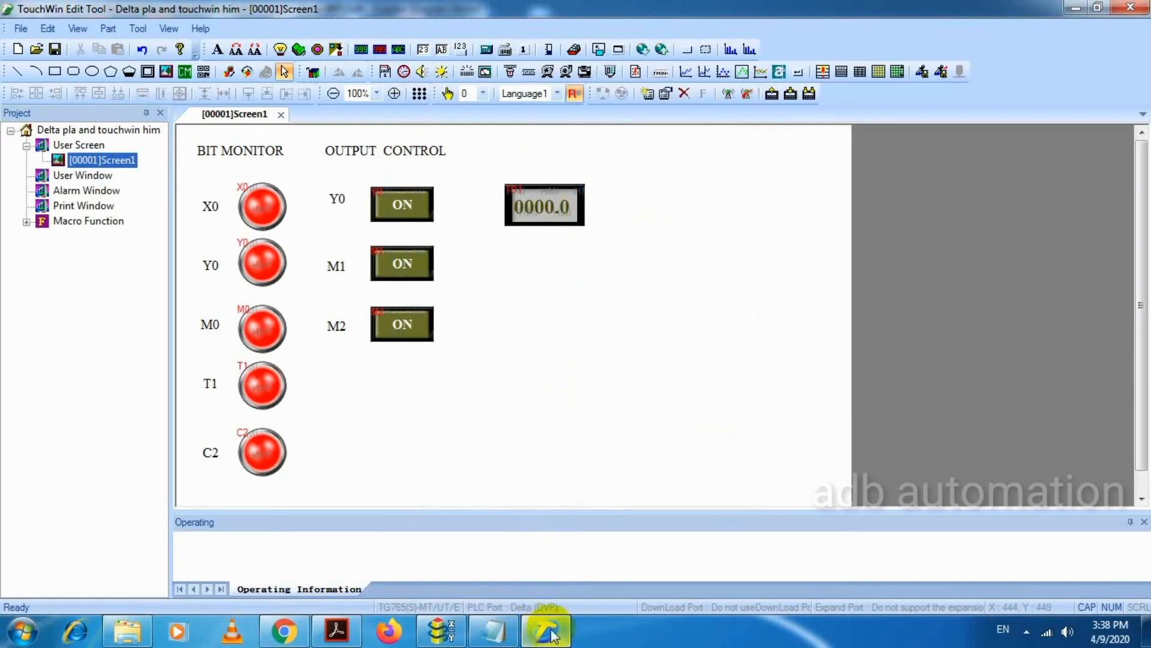
{"action": "left_click", "coordinate": [503, 627]}
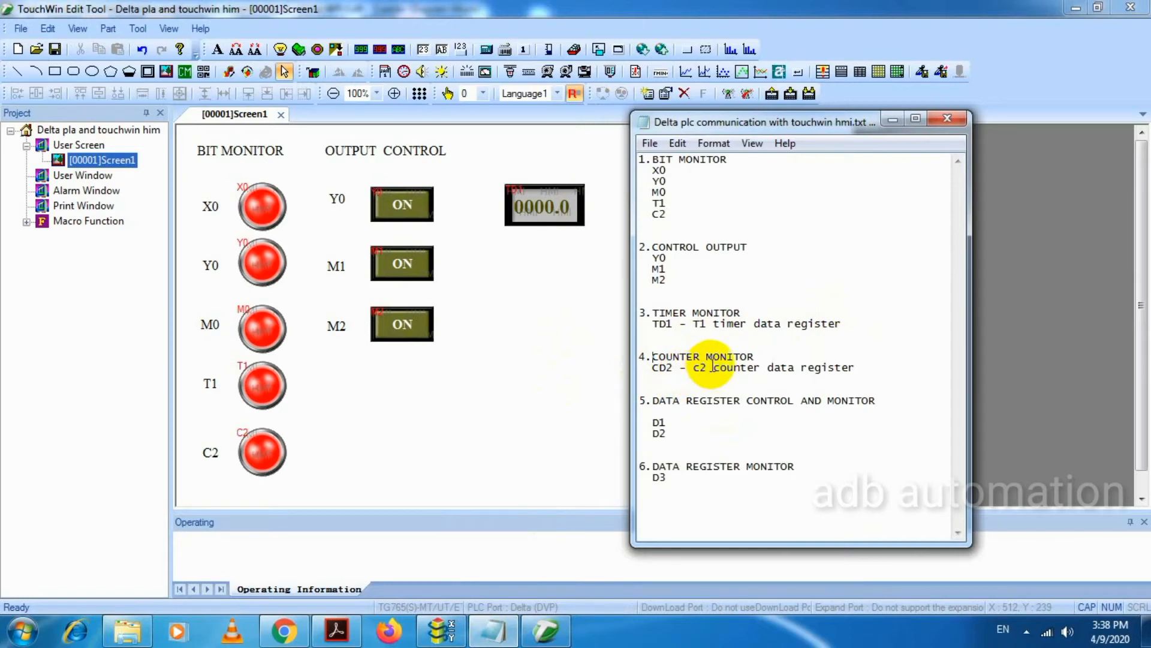
{"action": "left_click_drag", "start_coordinate": [711, 364], "coordinate": [767, 369]}
{"action": "left_click_drag", "start_coordinate": [674, 367], "coordinate": [654, 375]}
{"action": "left_click", "coordinate": [559, 270]}
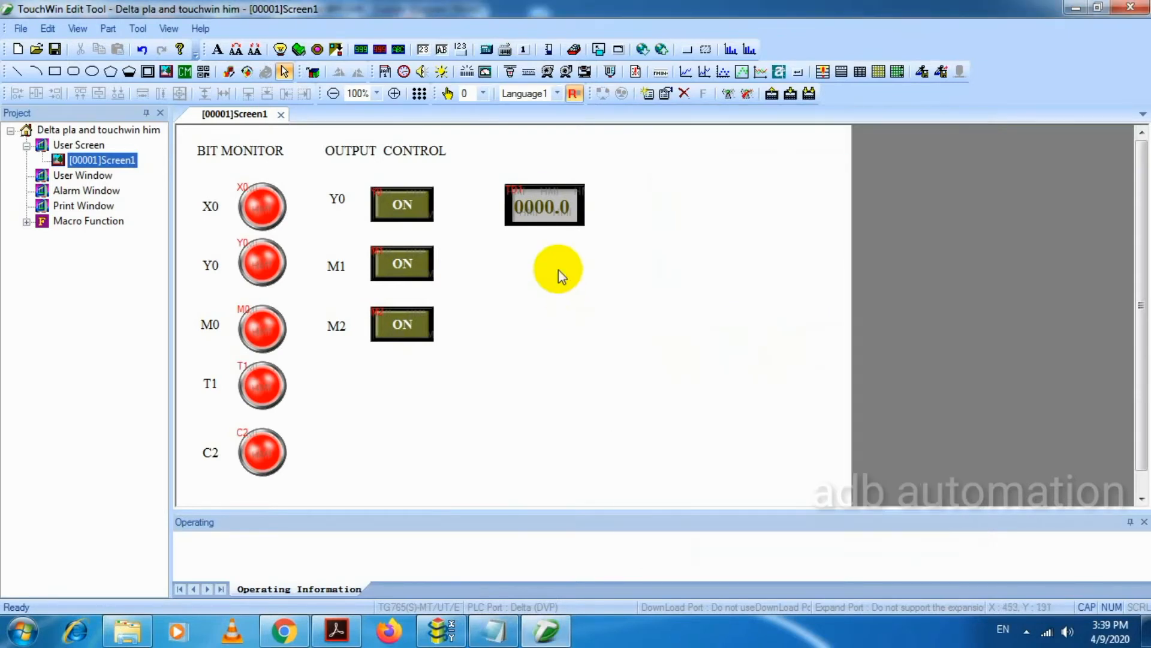
{"action": "left_click", "coordinate": [546, 209]}
{"action": "key", "text": "ctrl+v"}
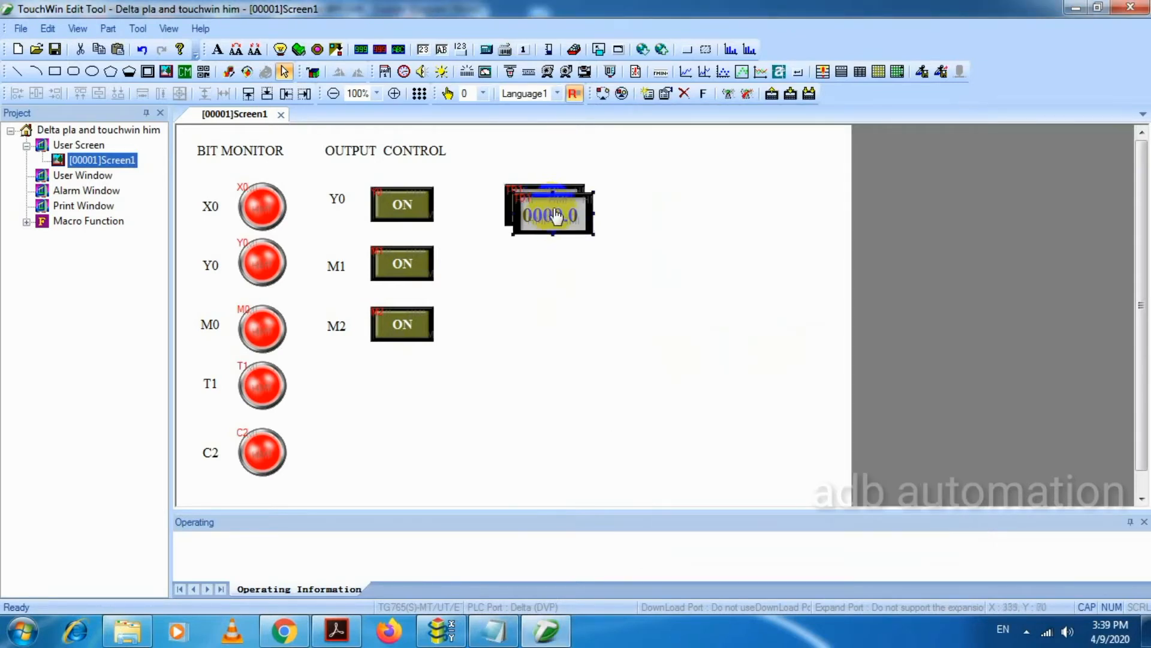
{"action": "left_click_drag", "start_coordinate": [553, 216], "coordinate": [547, 259]}
- Set the copied display's Float bit length to 0
{"action": "double_click", "coordinate": [547, 259]}
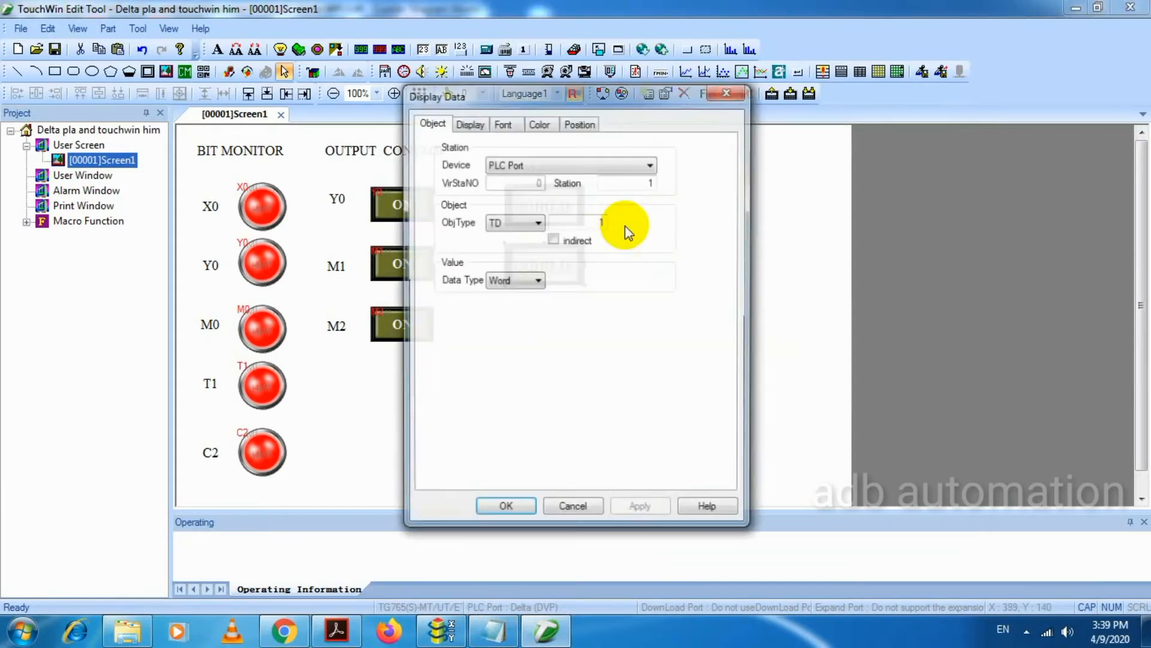
{"action": "left_click", "coordinate": [472, 122]}
{"action": "left_click_drag", "start_coordinate": [685, 184], "coordinate": [763, 191]}
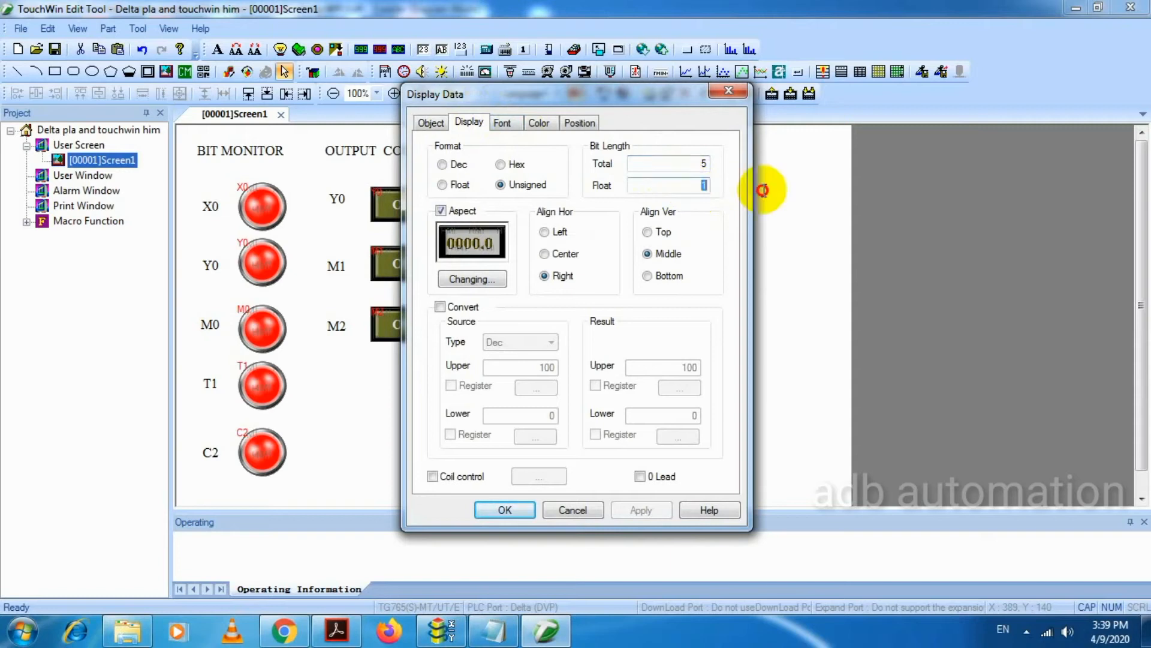
{"action": "type", "text": "0"}
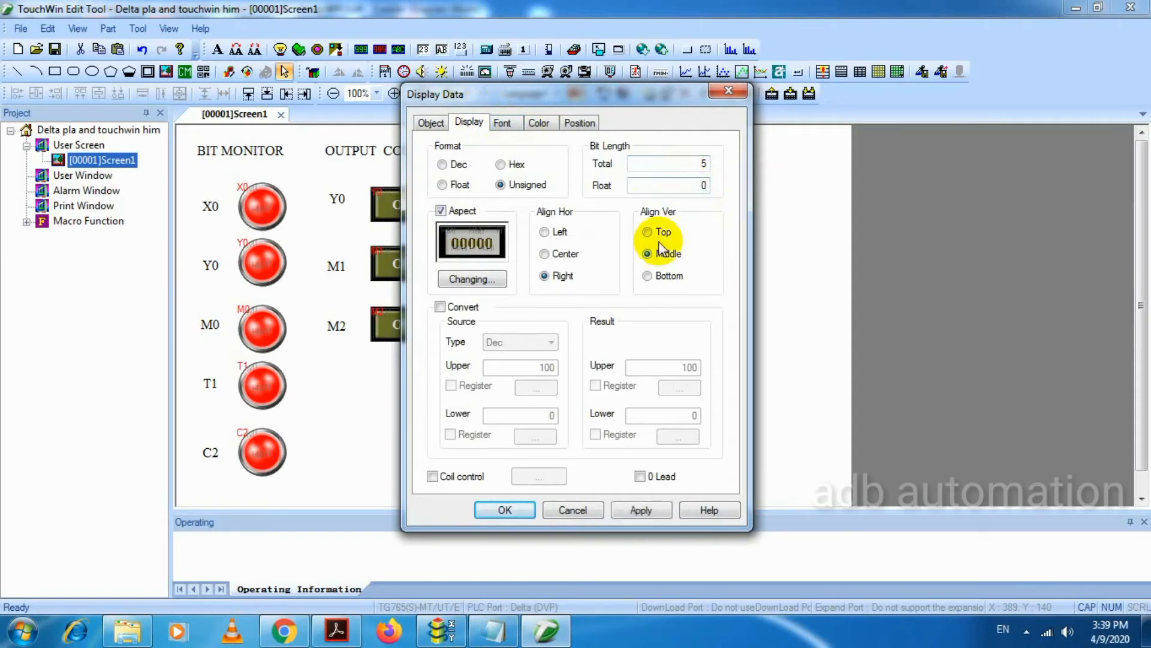
- Set the copied display's object to CD2 and apply the settings
{"action": "left_click", "coordinate": [432, 123]}
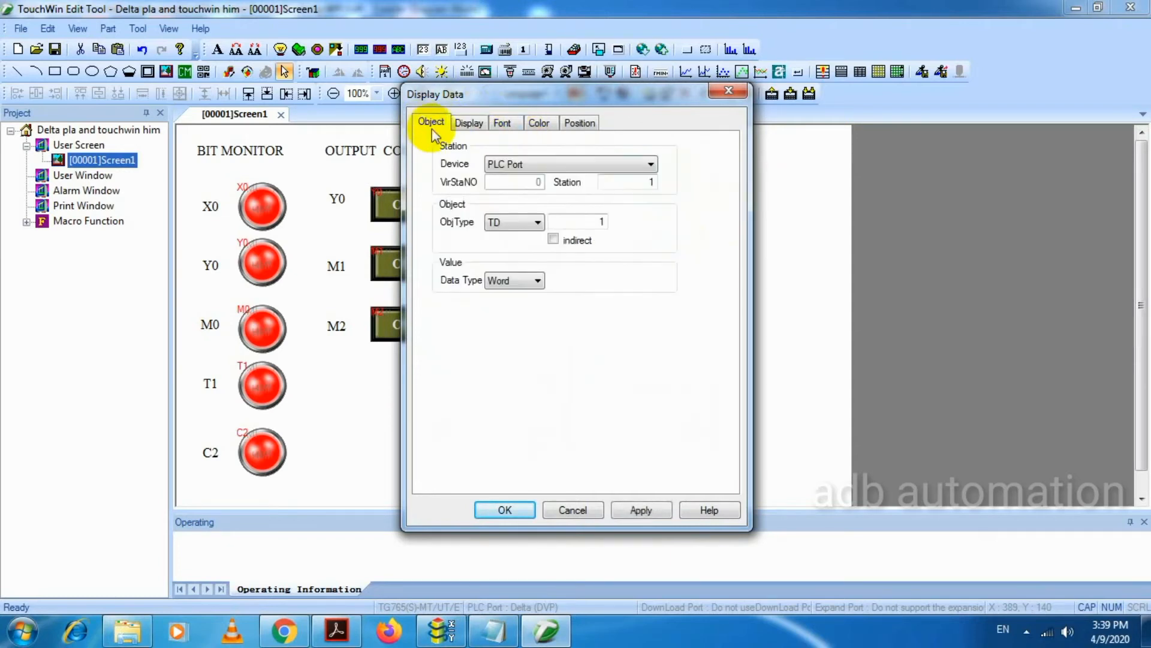
{"action": "left_click", "coordinate": [543, 223]}
{"action": "left_click", "coordinate": [511, 257]}
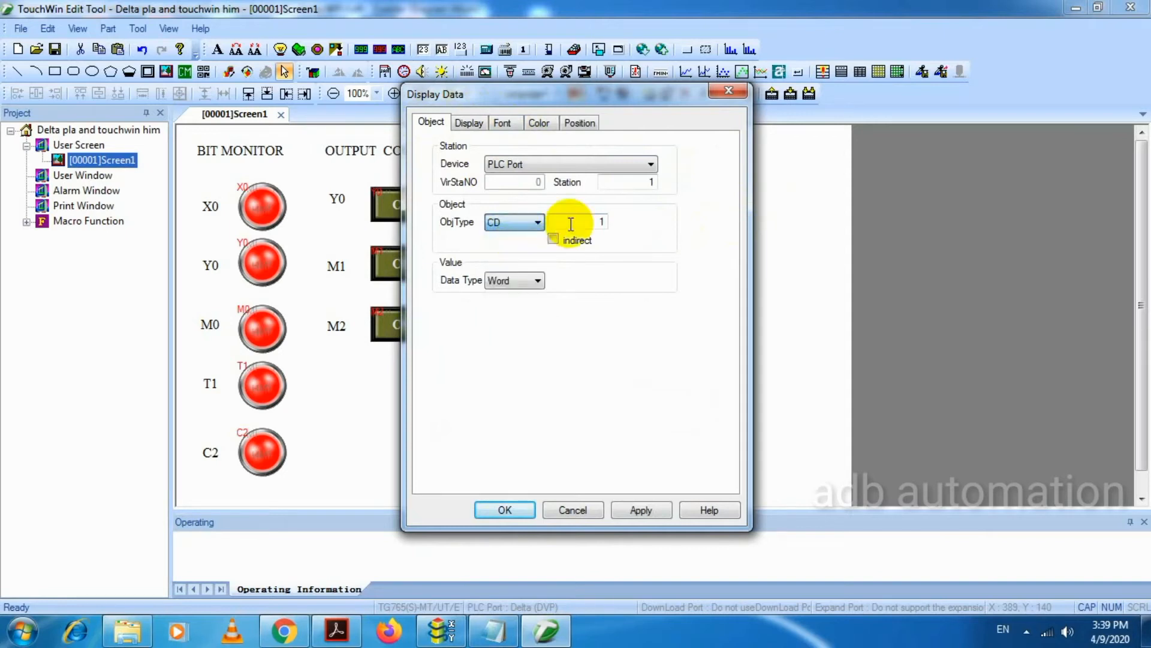
{"action": "left_click", "coordinate": [571, 225]}
{"action": "type", "text": "2"}
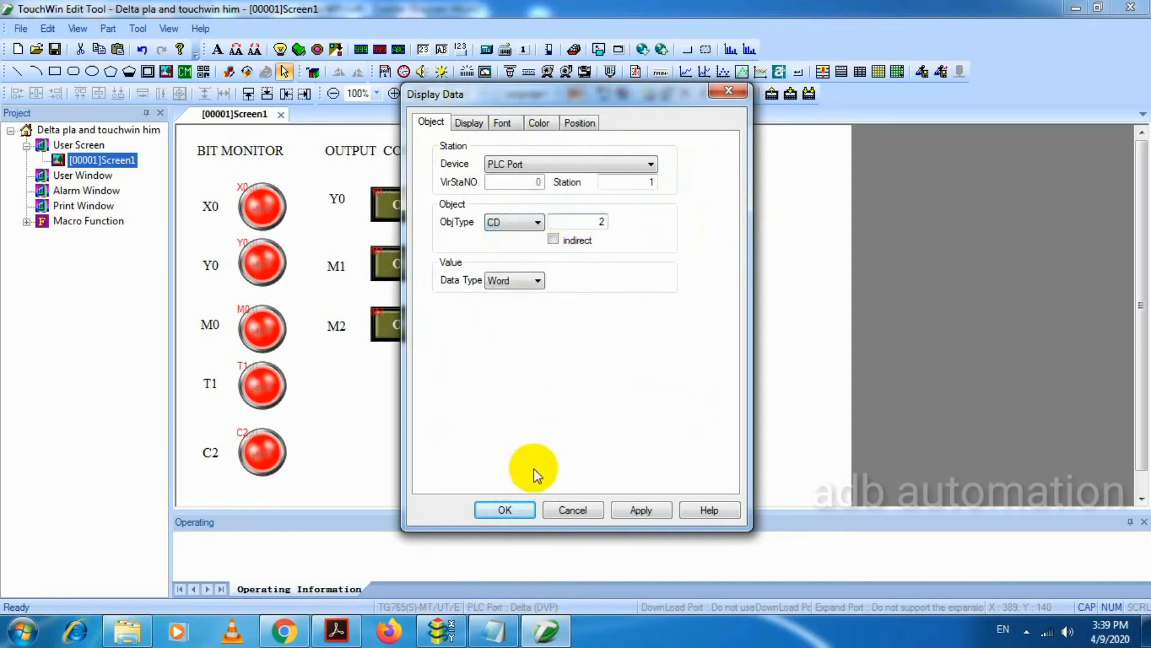
{"action": "left_click", "coordinate": [505, 510]}
- Take the TIMER MONITOR title from the Notepad notes and place it as a text heading above the TD1 display in TouchWin
{"action": "left_click", "coordinate": [495, 631]}
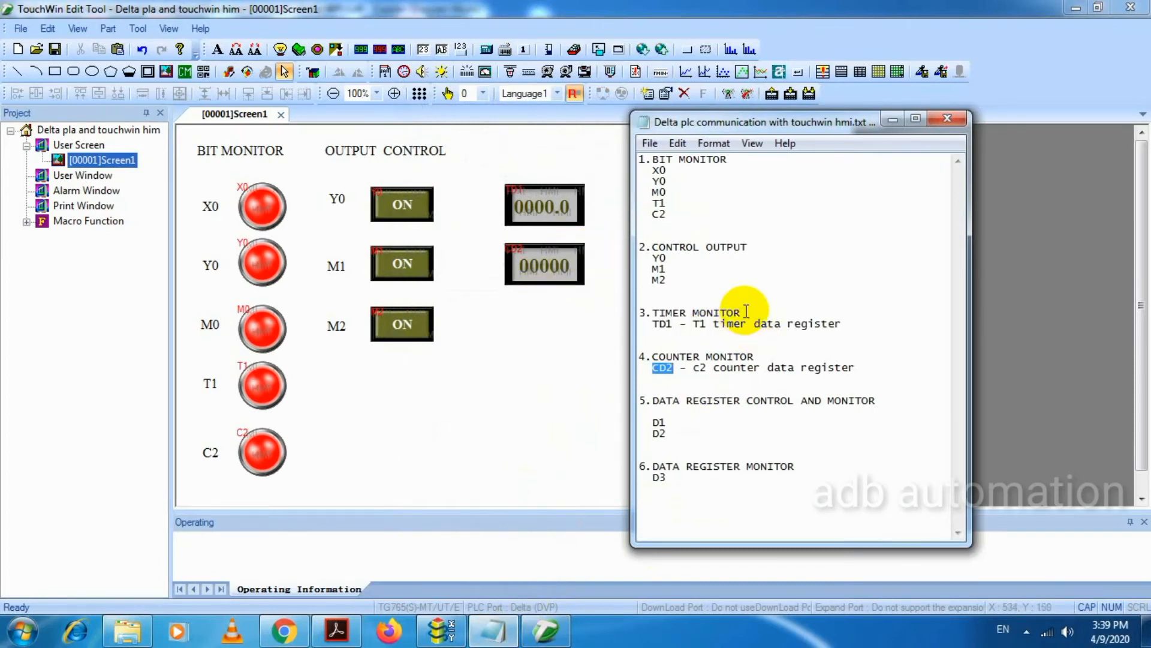
{"action": "left_click_drag", "start_coordinate": [742, 312], "coordinate": [656, 312]}
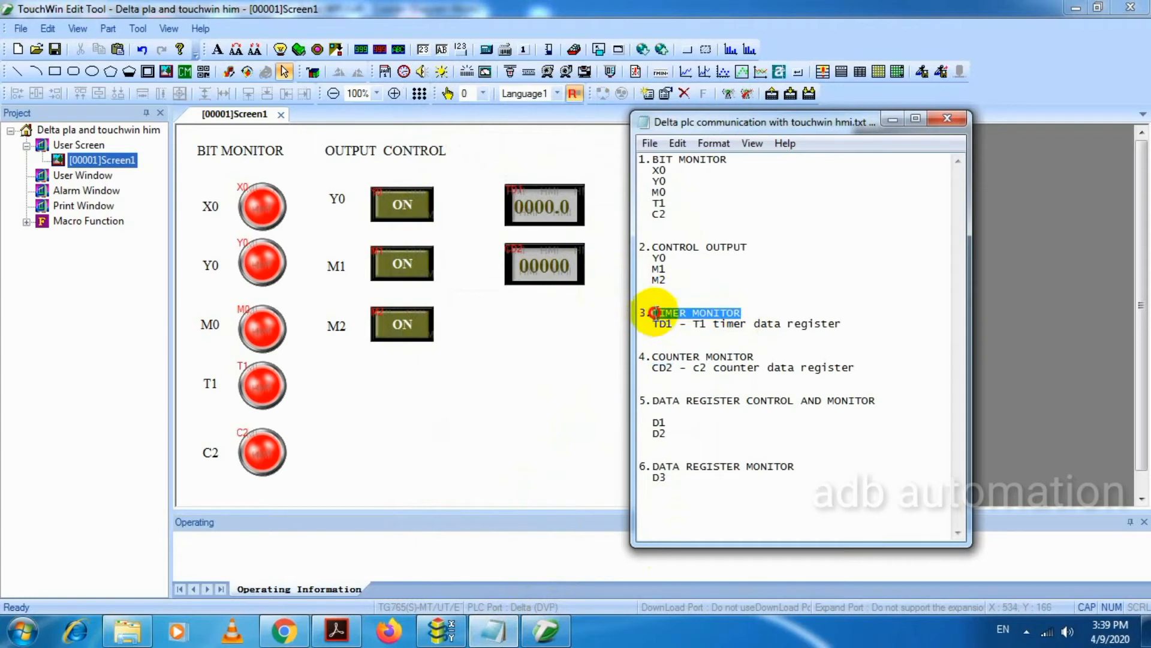
{"action": "left_click", "coordinate": [561, 376]}
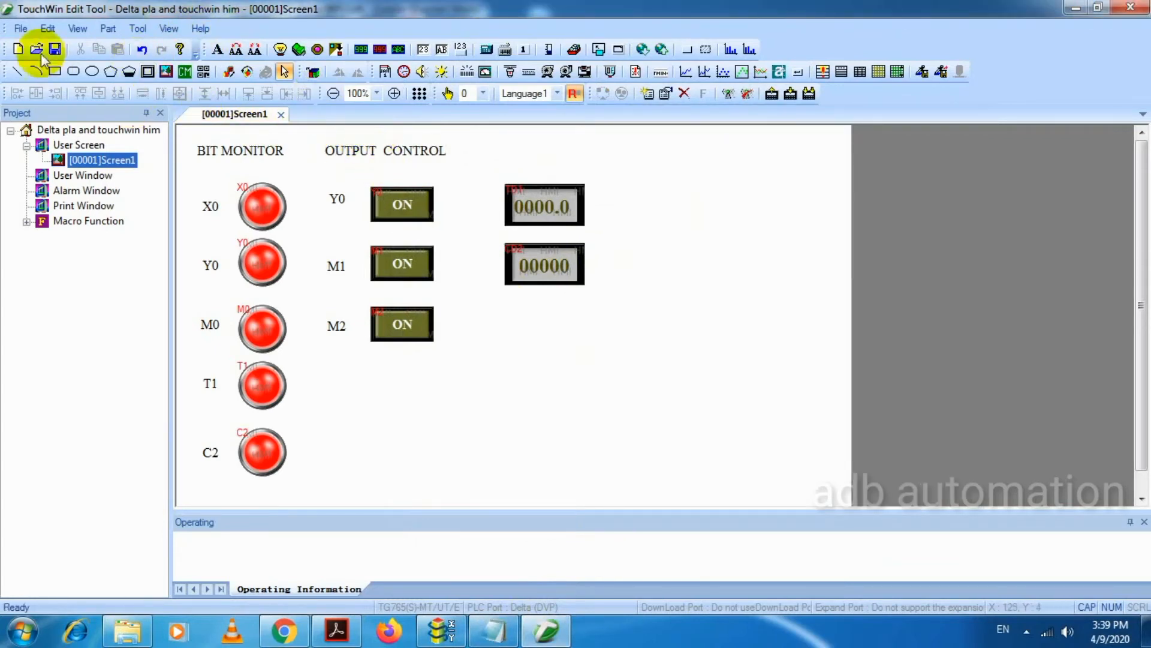
{"action": "left_click", "coordinate": [216, 50]}
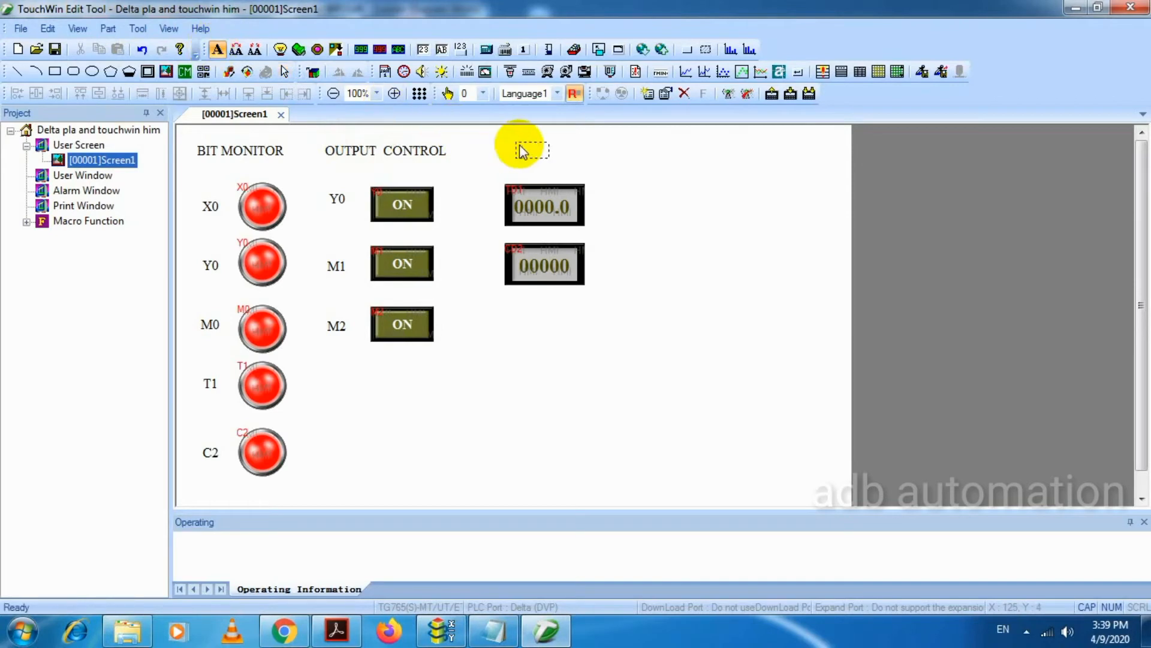
{"action": "left_click", "coordinate": [524, 153]}
{"action": "left_click_drag", "start_coordinate": [542, 221], "coordinate": [342, 195]}
{"action": "type", "text": "TIMER MONITOR"}
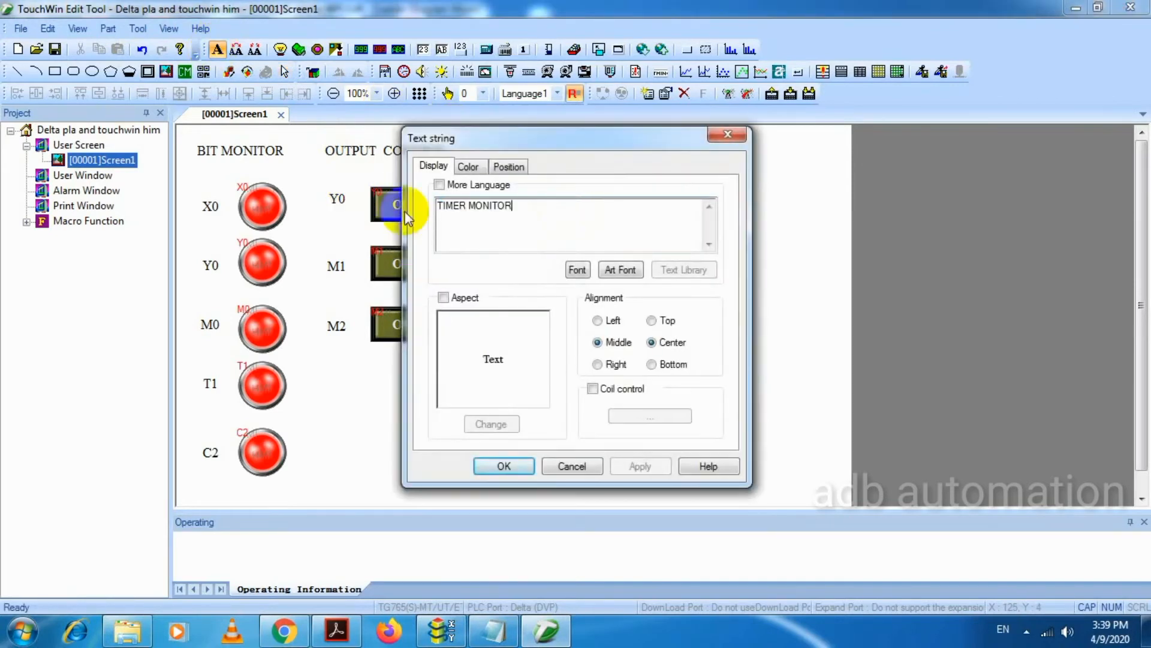
{"action": "left_click", "coordinate": [514, 465]}
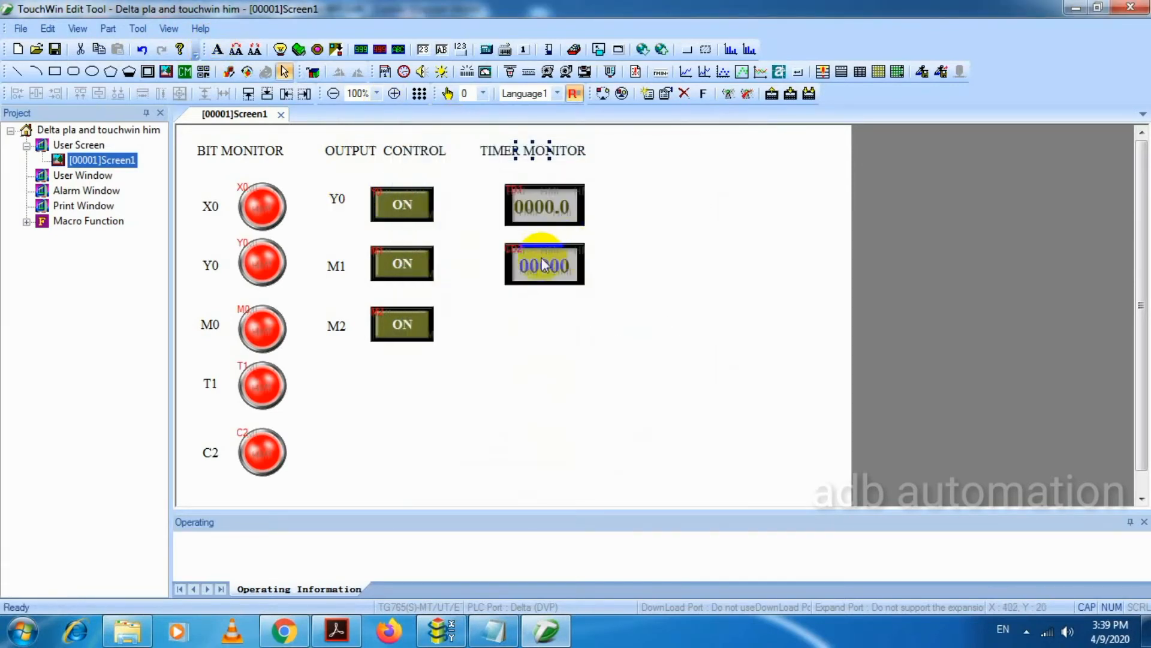
- Move the CD2 display lower and place a copy of the TIMER MONITOR heading above it
{"action": "left_click_drag", "start_coordinate": [543, 273], "coordinate": [542, 307]}
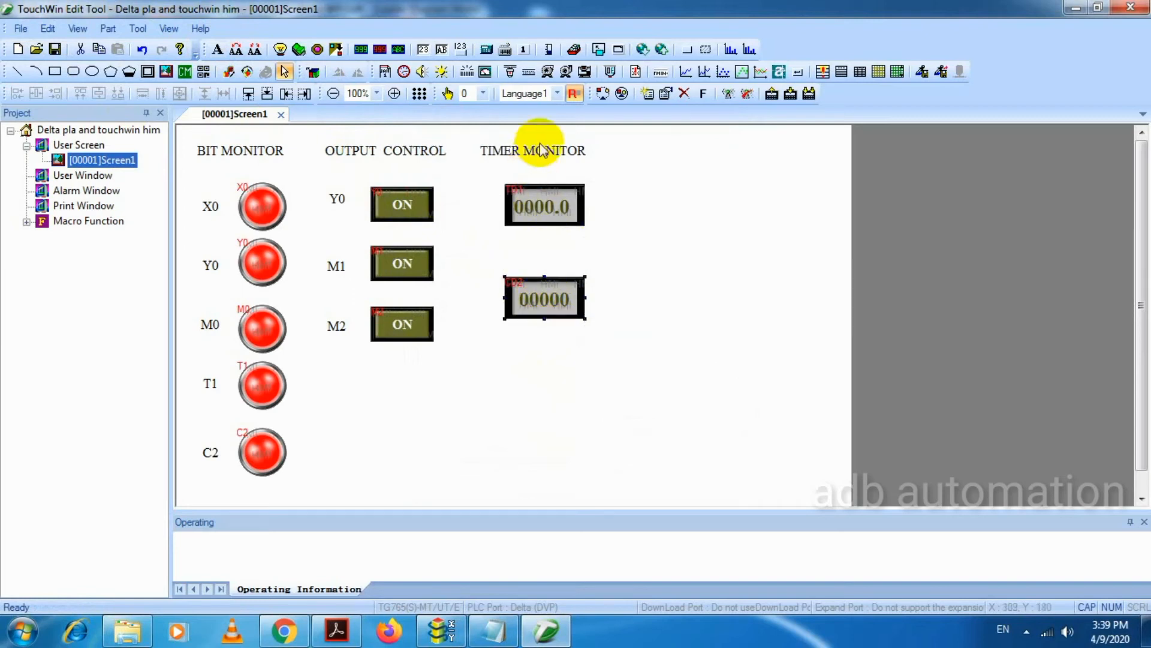
{"action": "key", "text": "ctrl+c"}
{"action": "key", "text": "ctrl+v"}
{"action": "left_click_drag", "start_coordinate": [533, 157], "coordinate": [533, 256]}
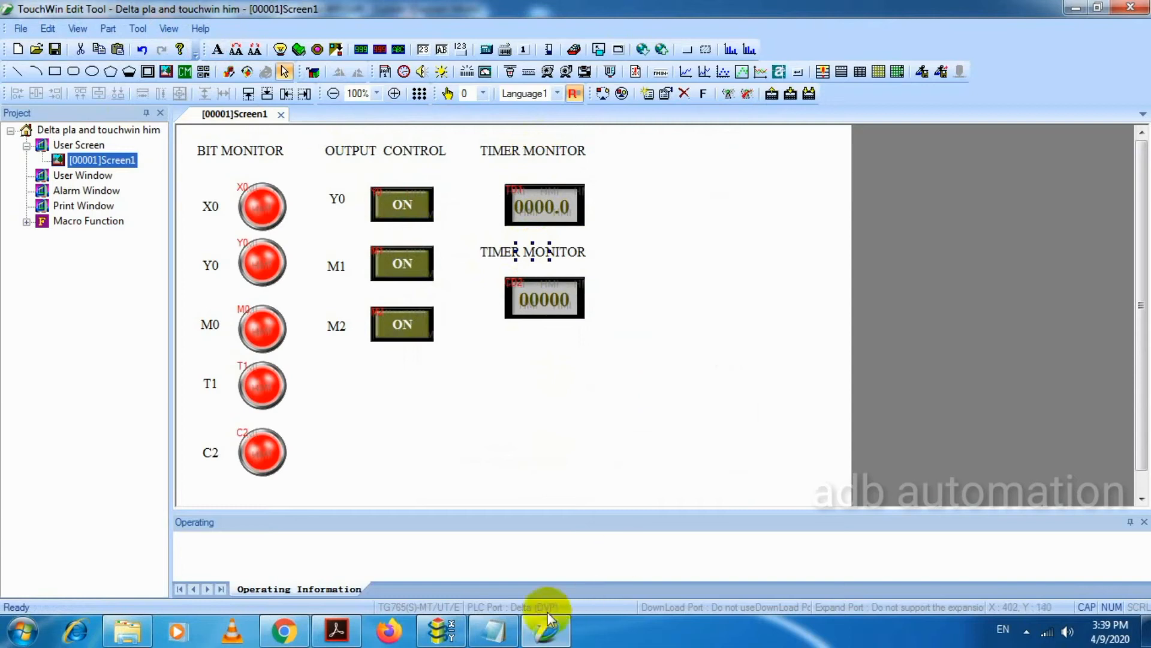
- Take the COUNTER MONITOR title from the Notepad notes and use it as the text of the heading above the CD2 display
{"action": "left_click", "coordinate": [495, 630]}
{"action": "left_click_drag", "start_coordinate": [756, 356], "coordinate": [652, 360]}
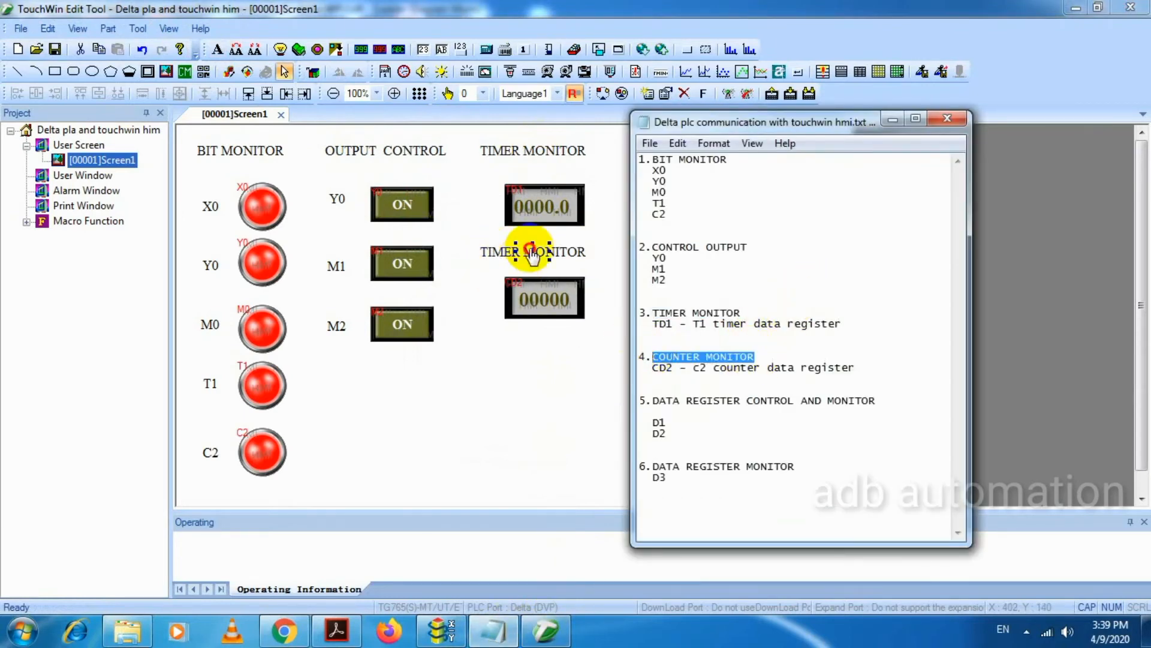
{"action": "double_click", "coordinate": [532, 250]}
{"action": "key", "text": "ctrl+a"}
{"action": "key", "text": "ctrl+v"}
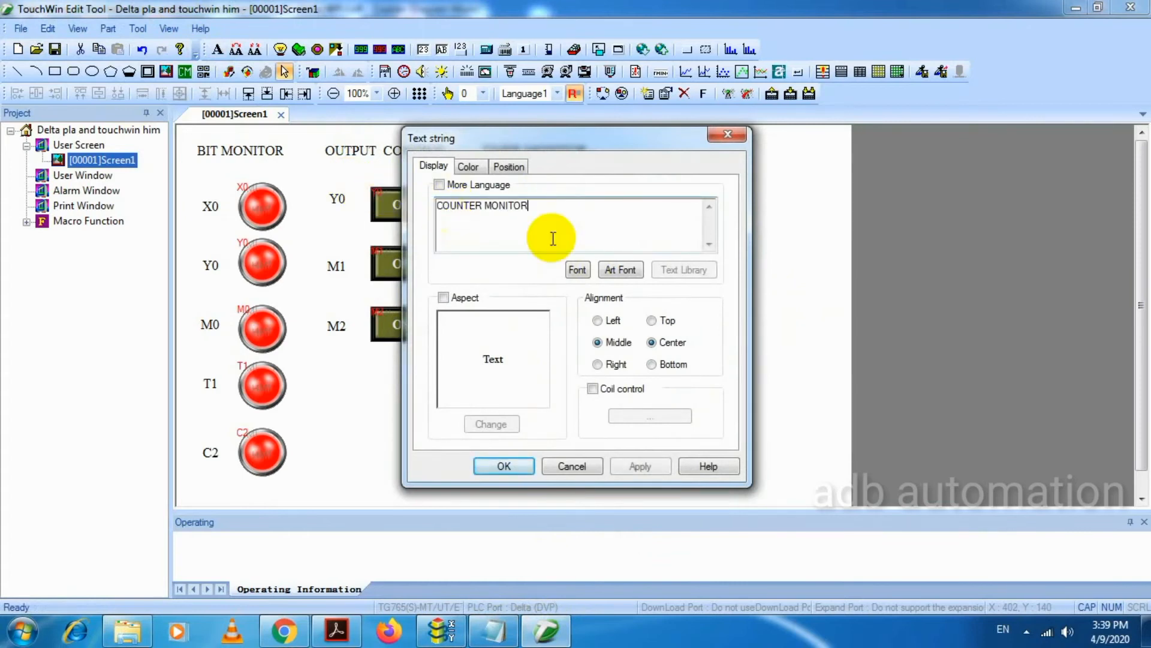
{"action": "left_click", "coordinate": [521, 465]}
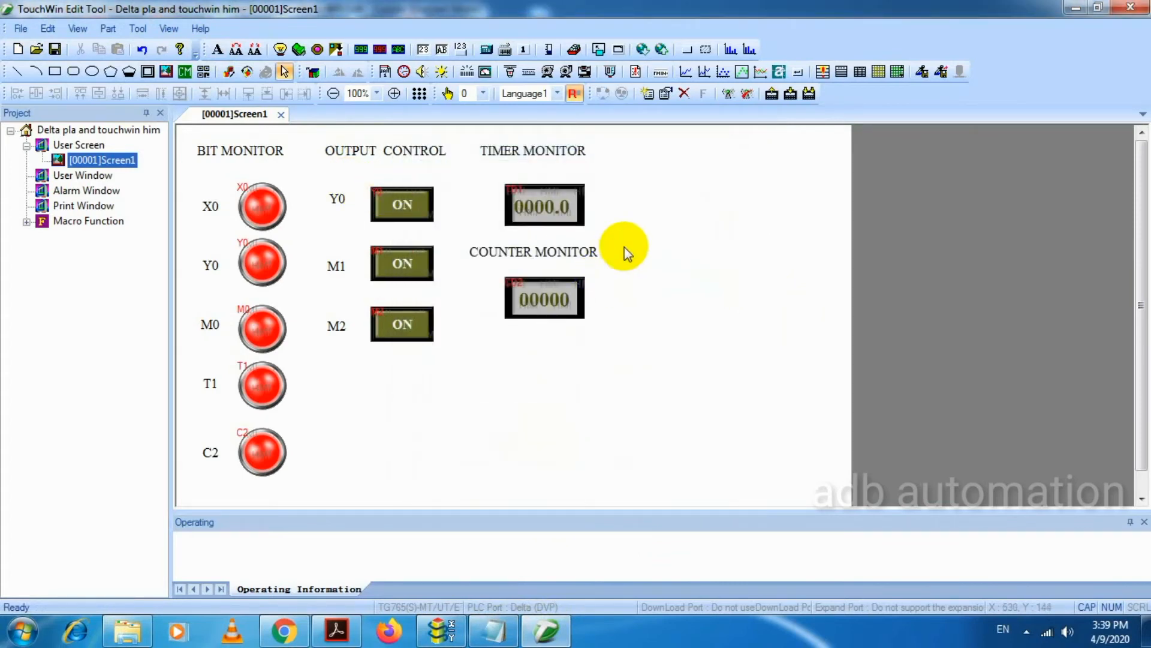
{"action": "left_click", "coordinate": [522, 251]}
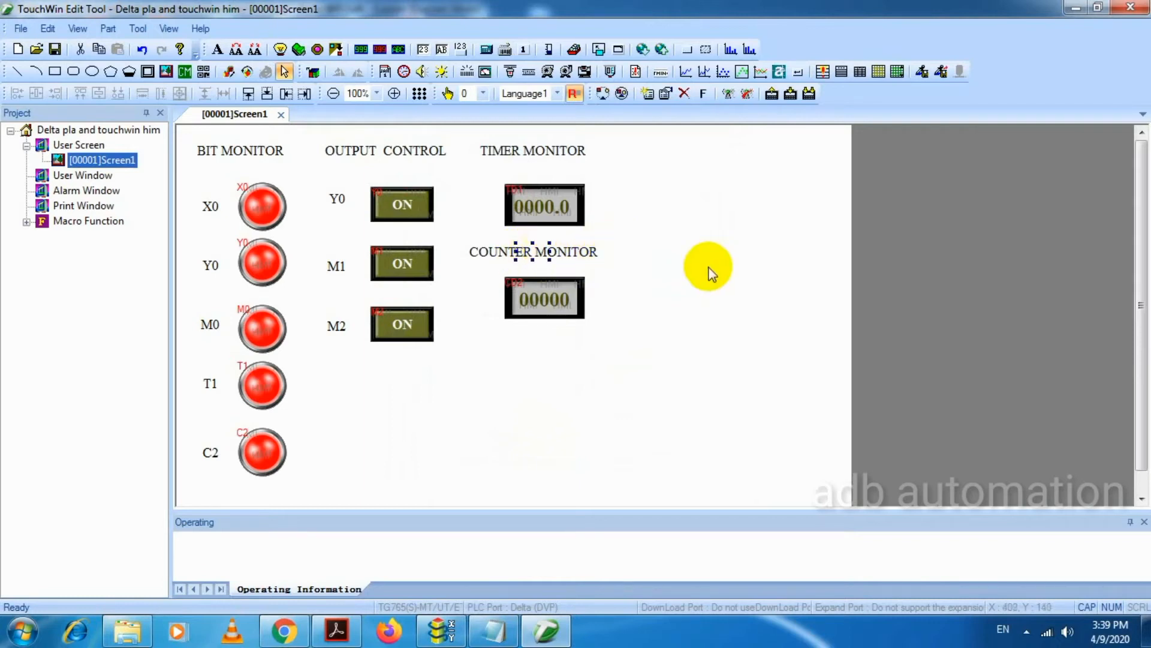
- Check the data register control entries in the Notepad notes, then place a data input right of the TD1 display with object D1
{"action": "left_click", "coordinate": [493, 631]}
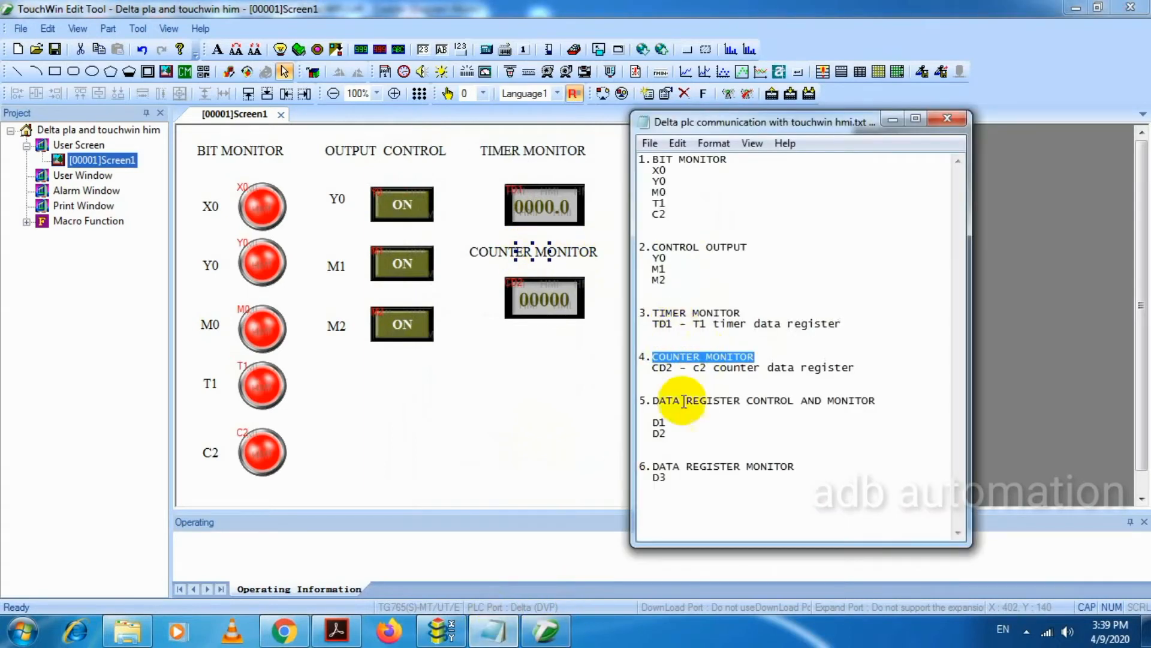
{"action": "left_click_drag", "start_coordinate": [652, 400], "coordinate": [844, 409]}
{"action": "left_click", "coordinate": [906, 360]}
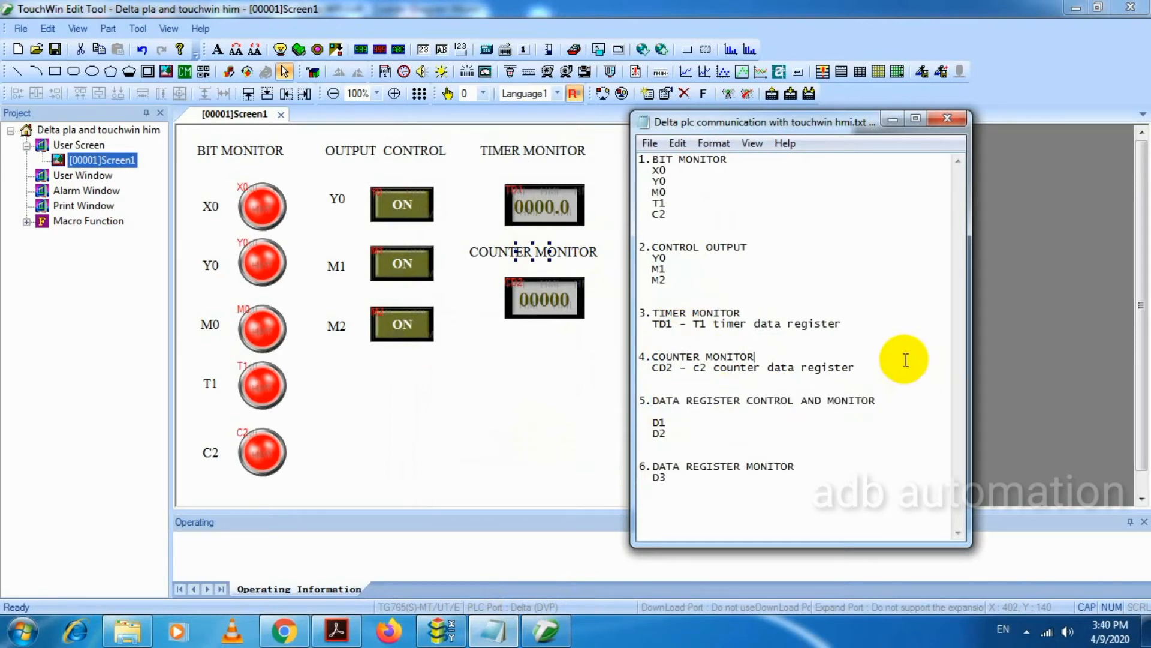
{"action": "left_click", "coordinate": [651, 423]}
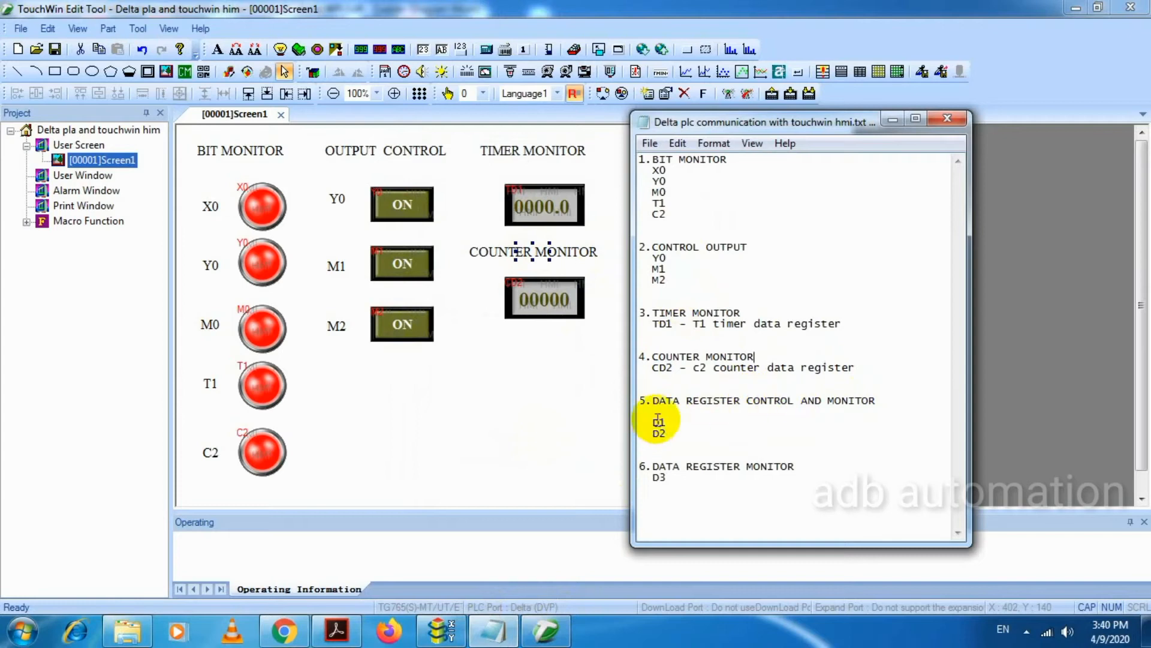
{"action": "left_click_drag", "start_coordinate": [676, 426], "coordinate": [688, 437]}
{"action": "left_click", "coordinate": [566, 403]}
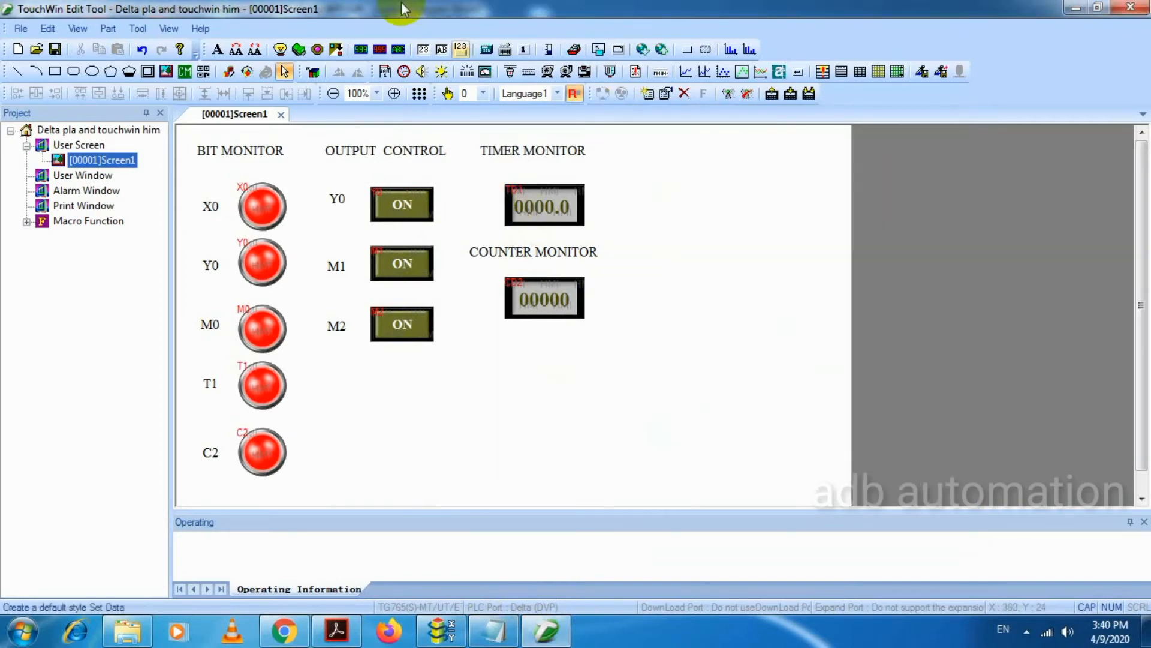
{"action": "left_click", "coordinate": [423, 49]}
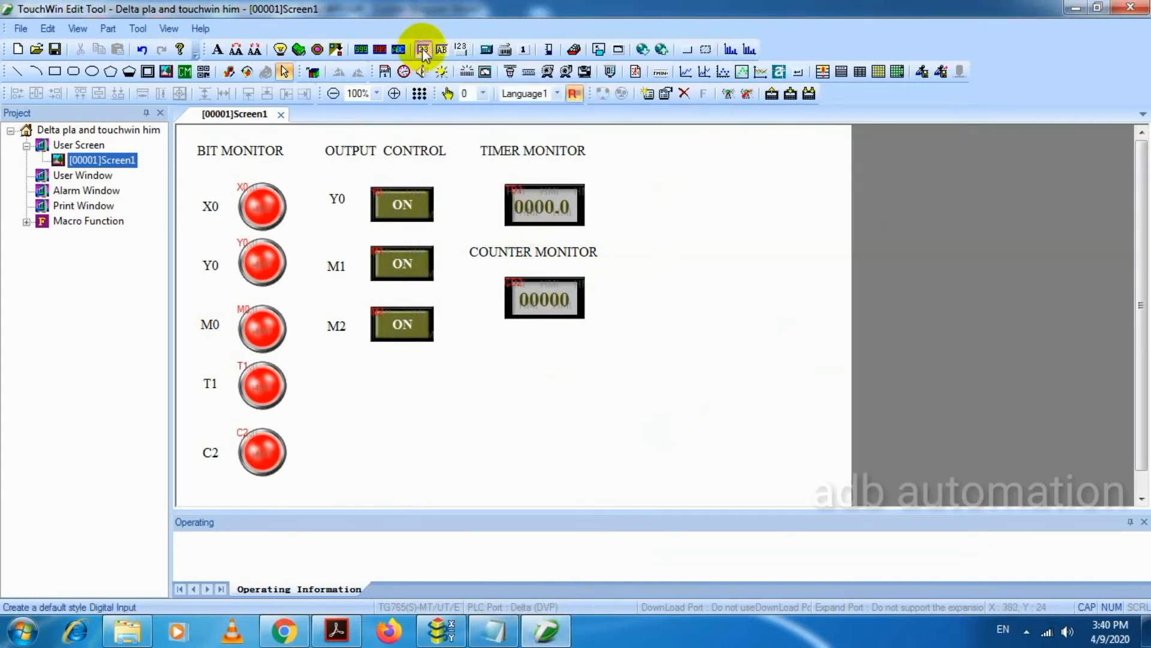
{"action": "left_click", "coordinate": [647, 191]}
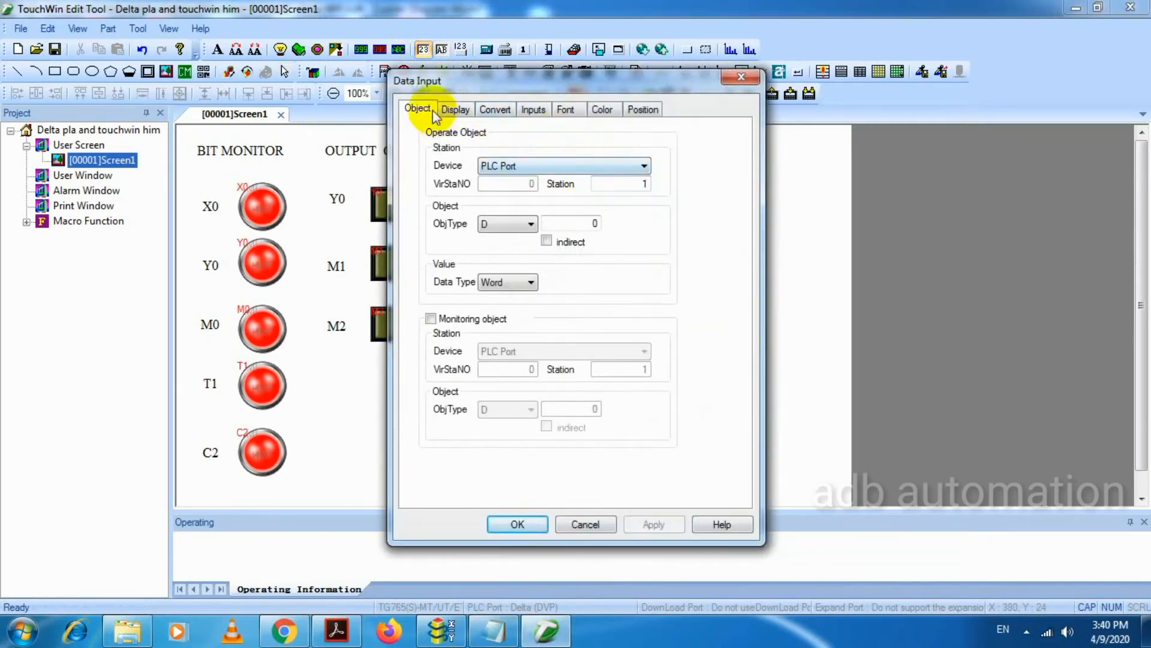
{"action": "left_click", "coordinate": [578, 223]}
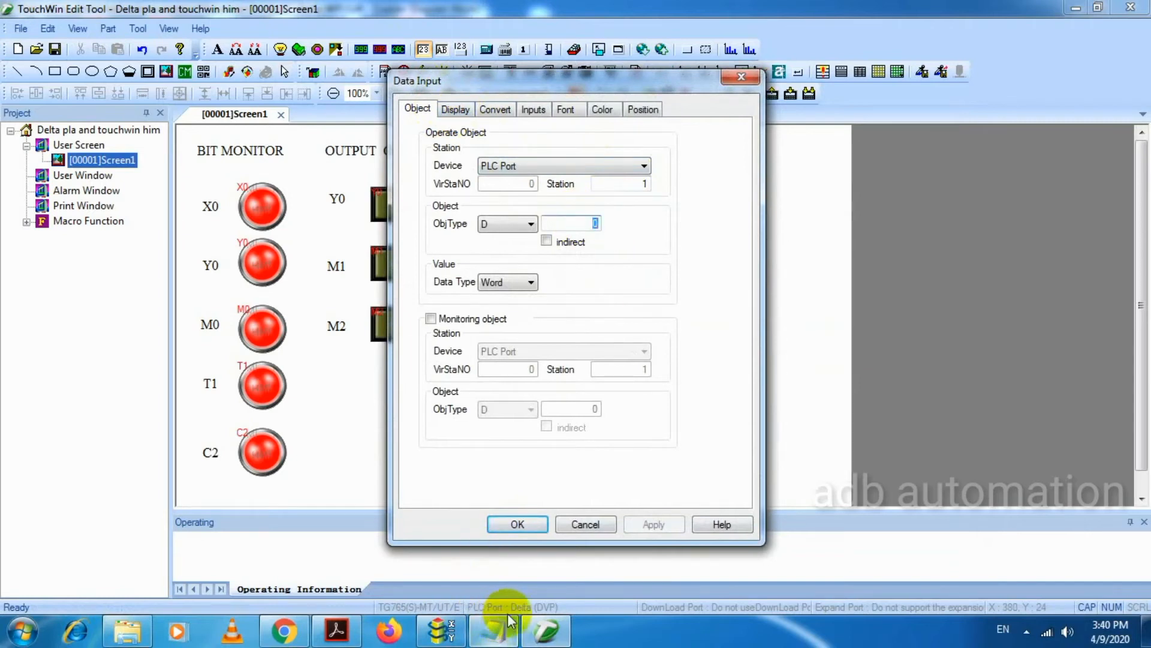
{"action": "type", "text": "1"}
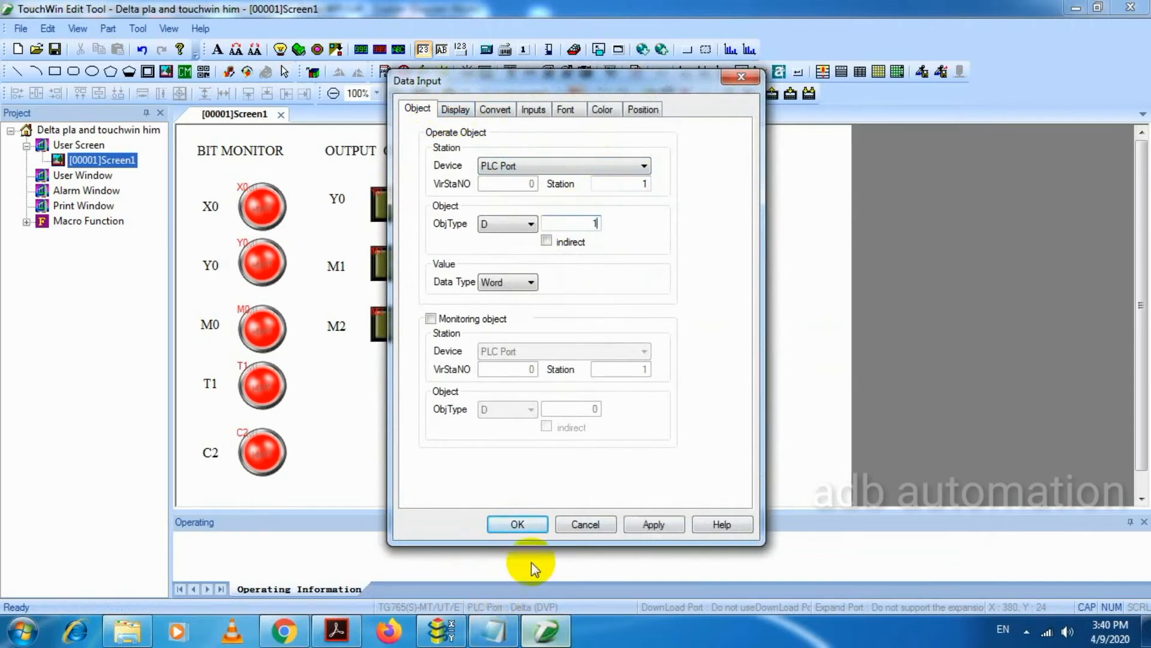
- Check the timer's D1 register in the WPLSoft ladder diagram, then set the D1 data input's Float bit length to 1 in TouchWin
{"action": "left_click", "coordinate": [454, 109]}
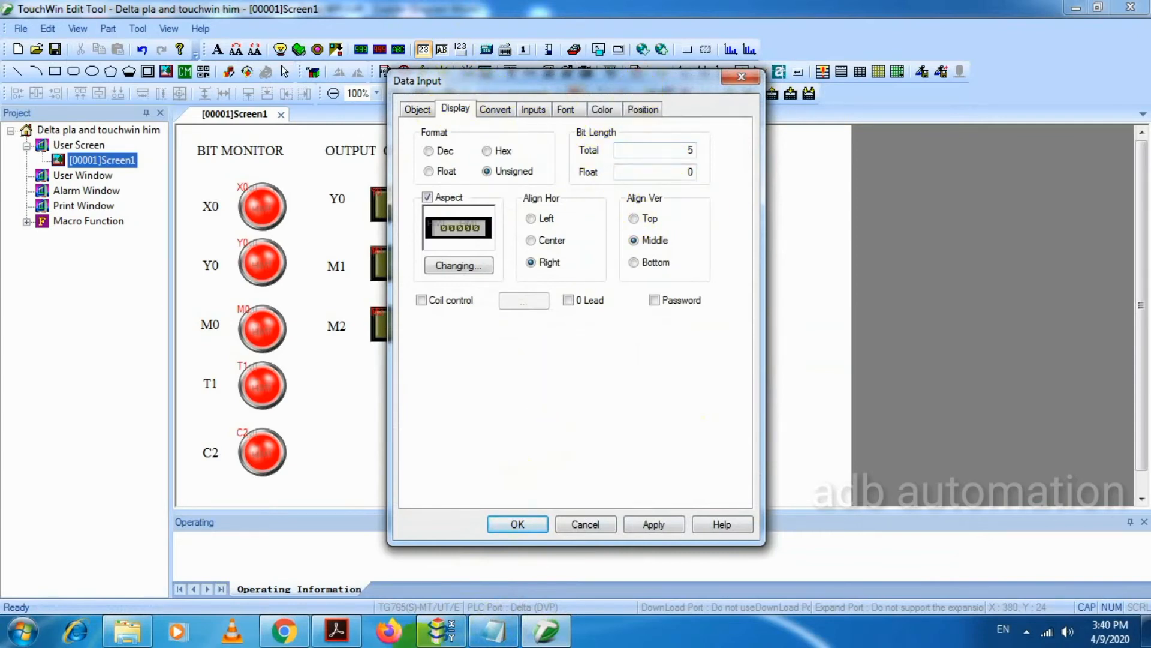
{"action": "left_click", "coordinate": [442, 630]}
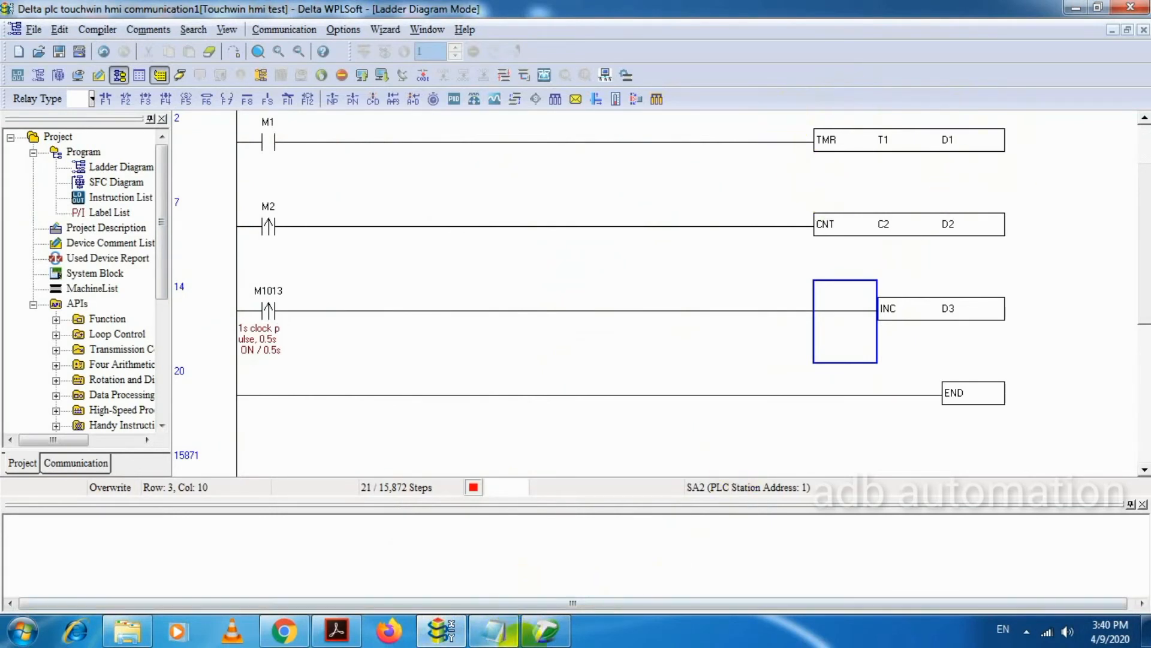
{"action": "left_click", "coordinate": [546, 629]}
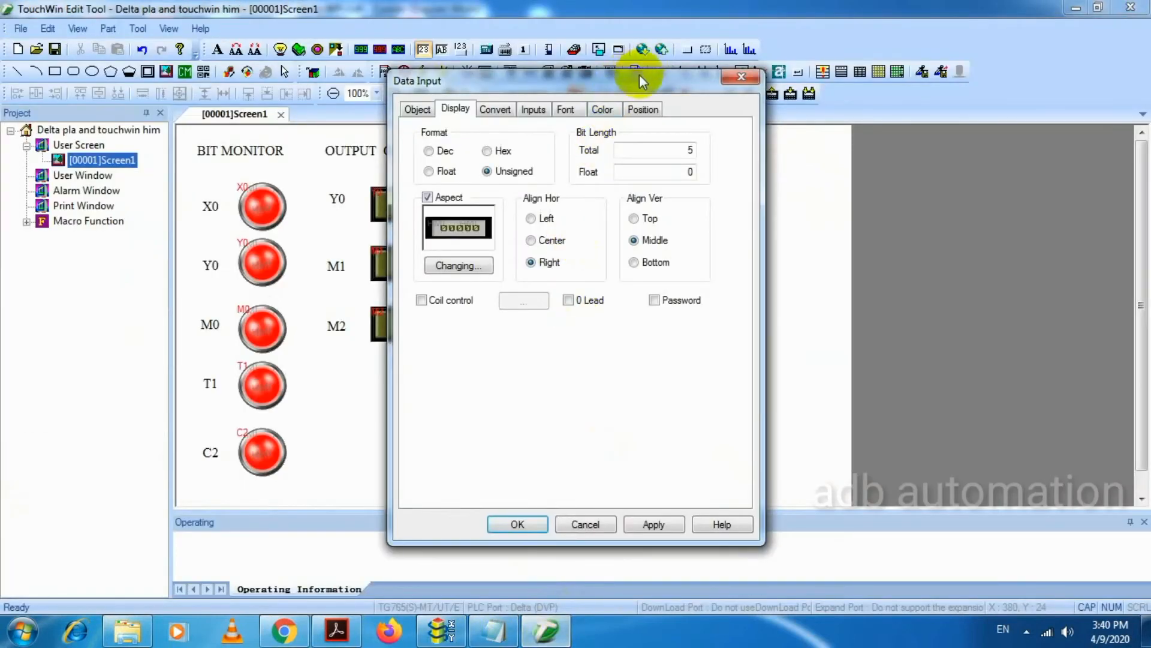
{"action": "left_click_drag", "start_coordinate": [640, 81], "coordinate": [879, 118]}
{"action": "left_click_drag", "start_coordinate": [935, 211], "coordinate": [984, 209]}
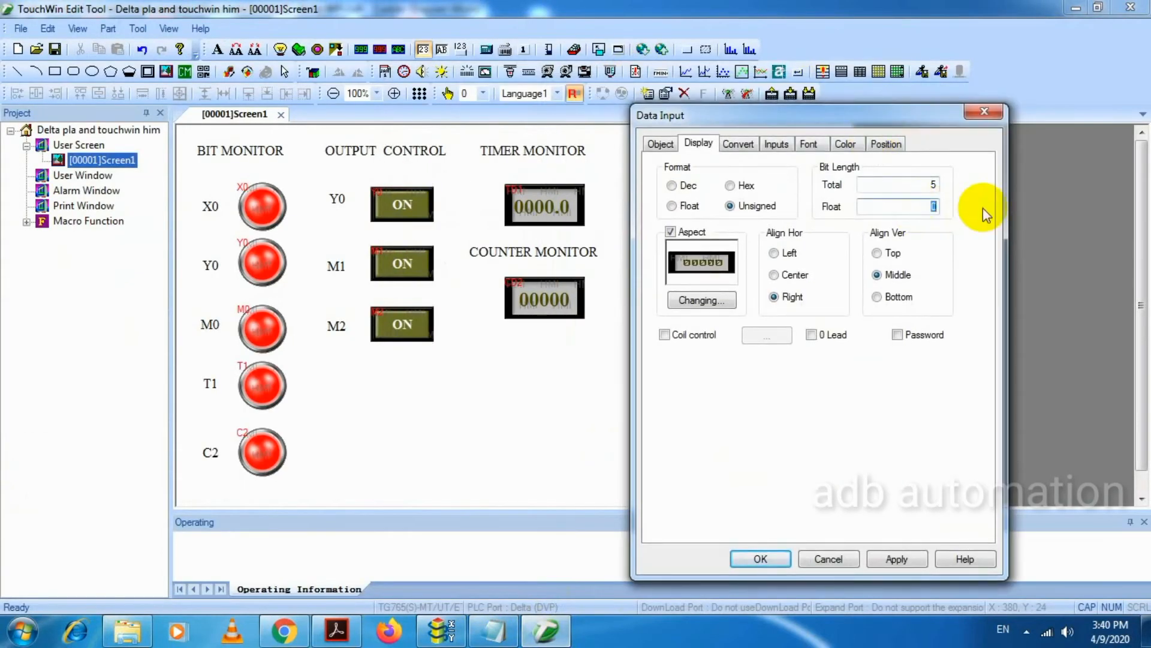
{"action": "type", "text": "1"}
{"action": "key", "text": "Tab"}
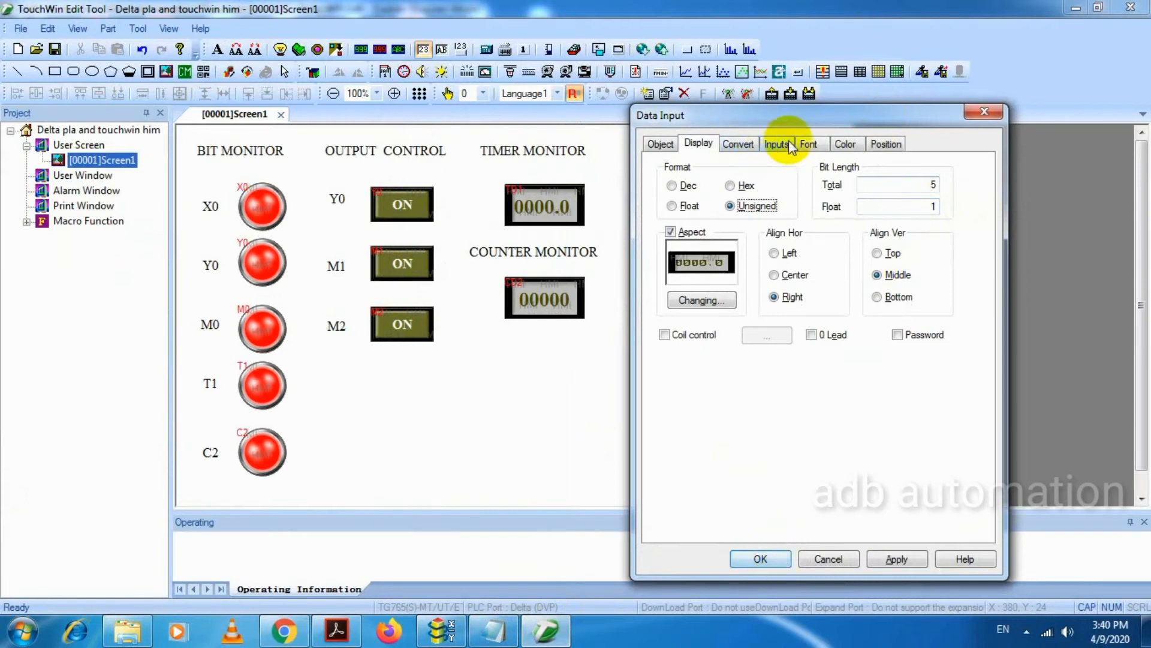
- Set the D1 data input's font to Times New Roman Bold, size 18, and place the input on the screen
{"action": "left_click", "coordinate": [809, 144]}
{"action": "left_click", "coordinate": [813, 190]}
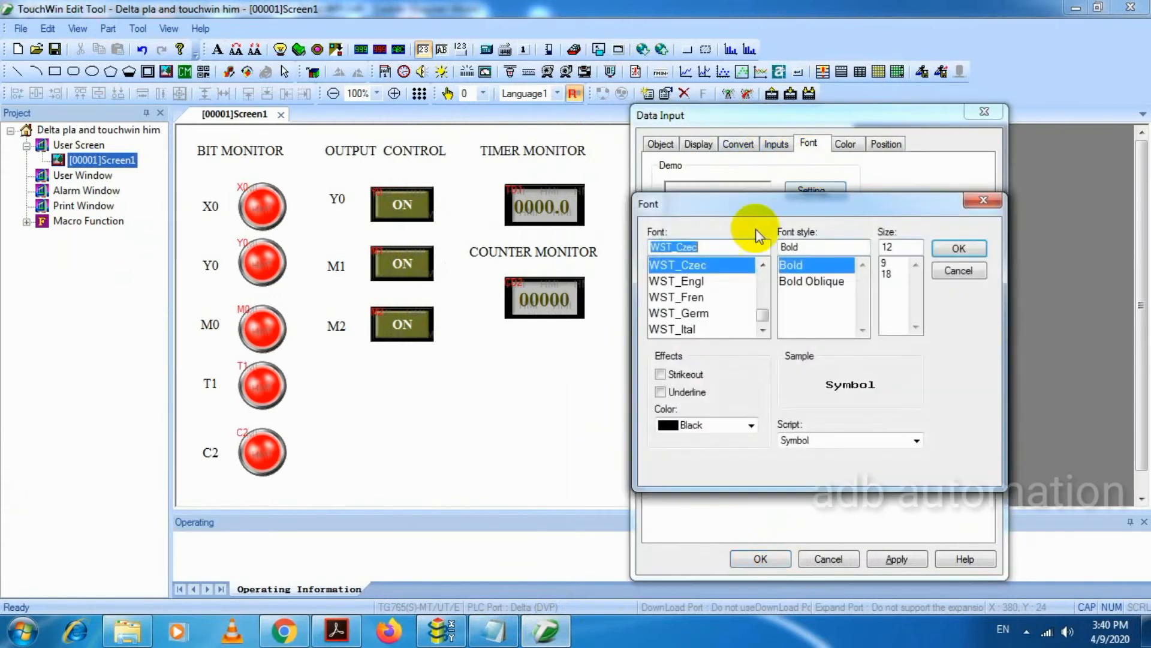
{"action": "type", "text": "TIM"}
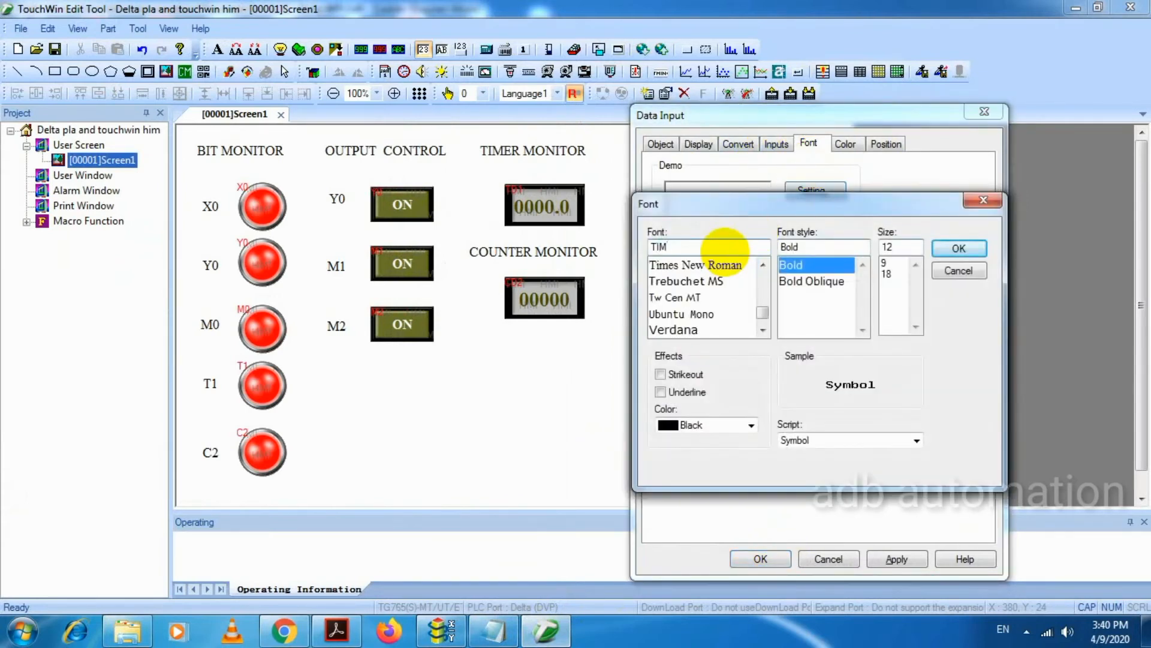
{"action": "left_click", "coordinate": [726, 267]}
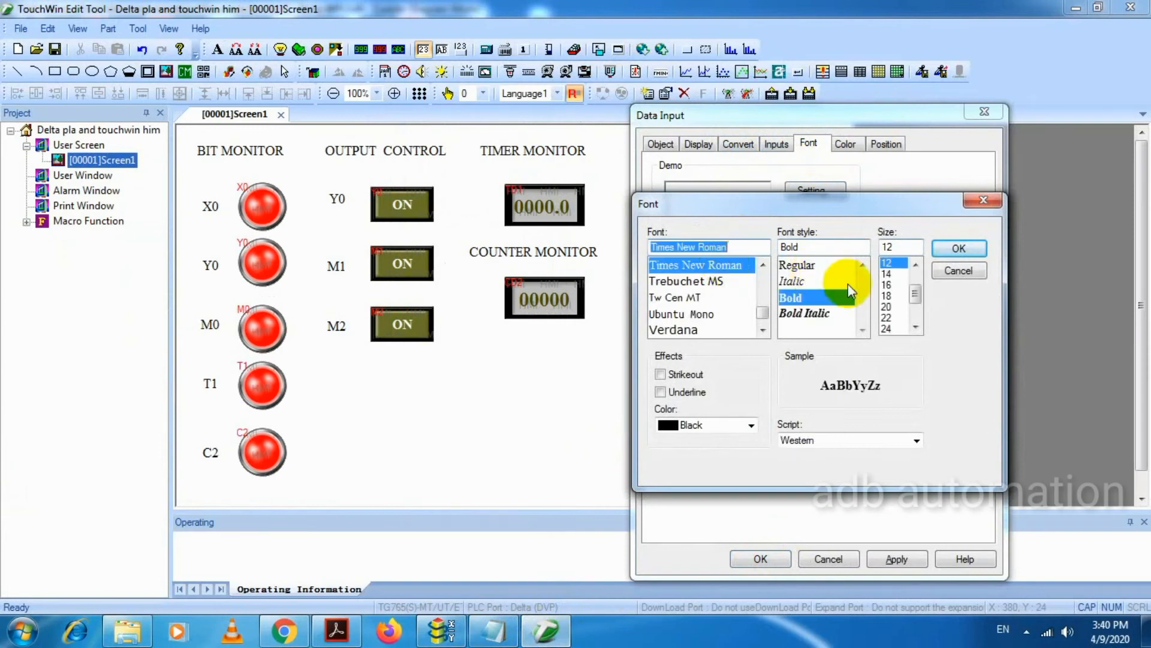
{"action": "left_click", "coordinate": [887, 296]}
{"action": "left_click", "coordinate": [957, 253]}
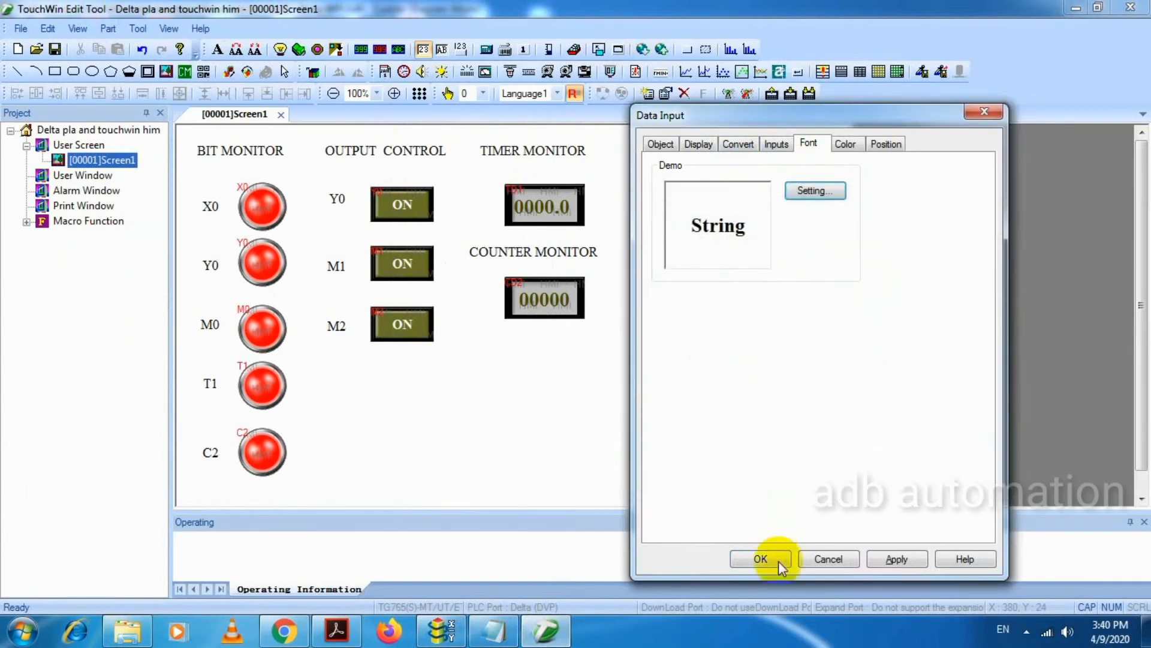
{"action": "left_click", "coordinate": [761, 558]}
- Make the D1 data input the same size as the TD1 timer display
{"action": "left_click", "coordinate": [550, 205]}
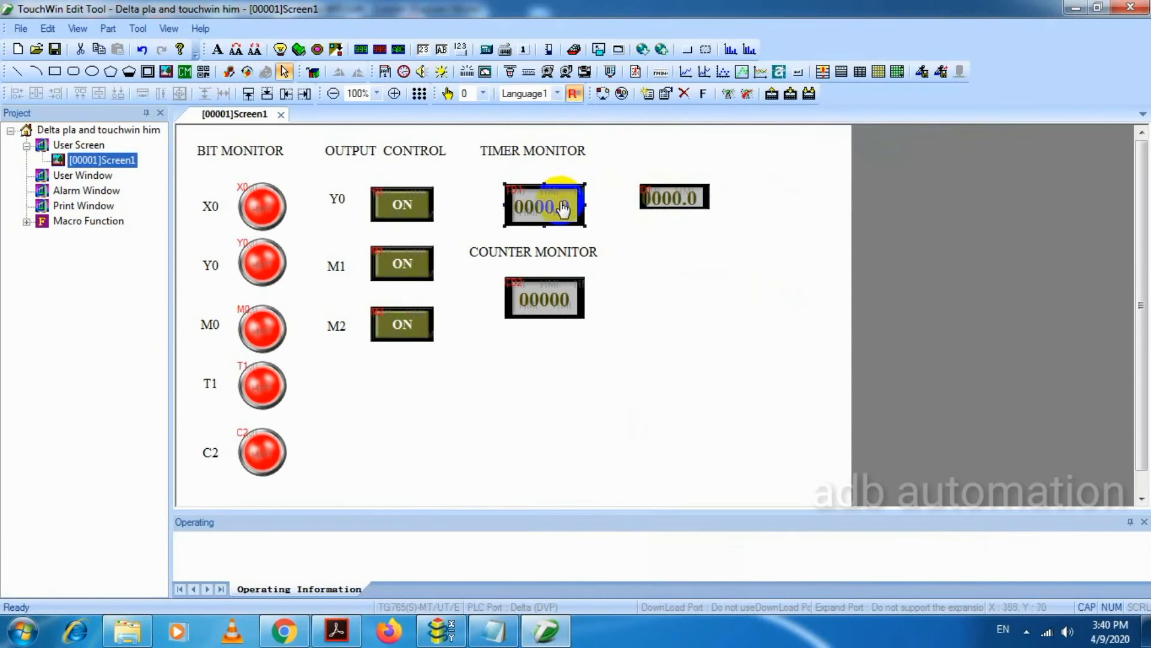
{"action": "left_click", "coordinate": [685, 198]}
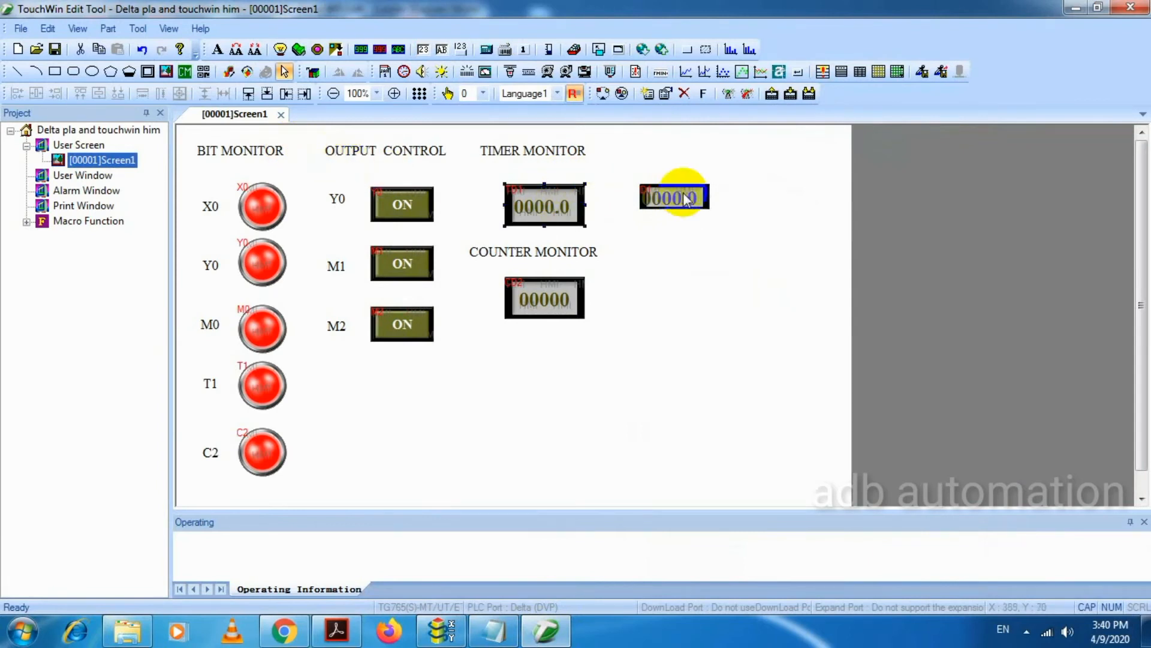
{"action": "left_click", "coordinate": [545, 216]}
{"action": "left_click", "coordinate": [686, 196], "text": "ctrl"}
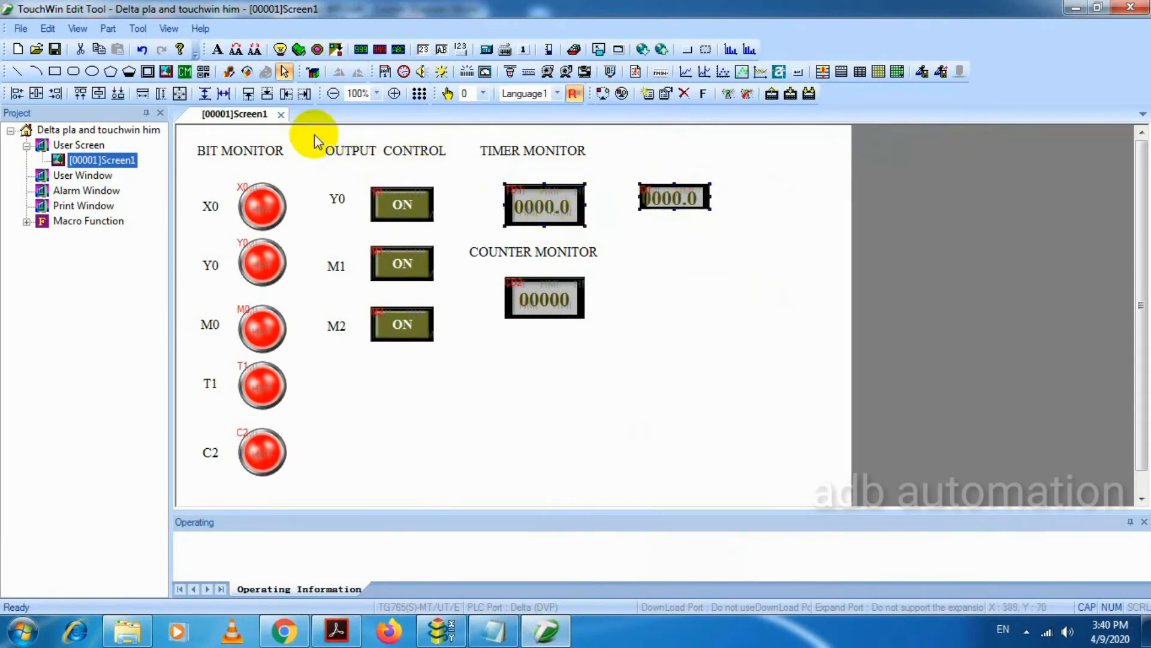
{"action": "left_click", "coordinate": [179, 94]}
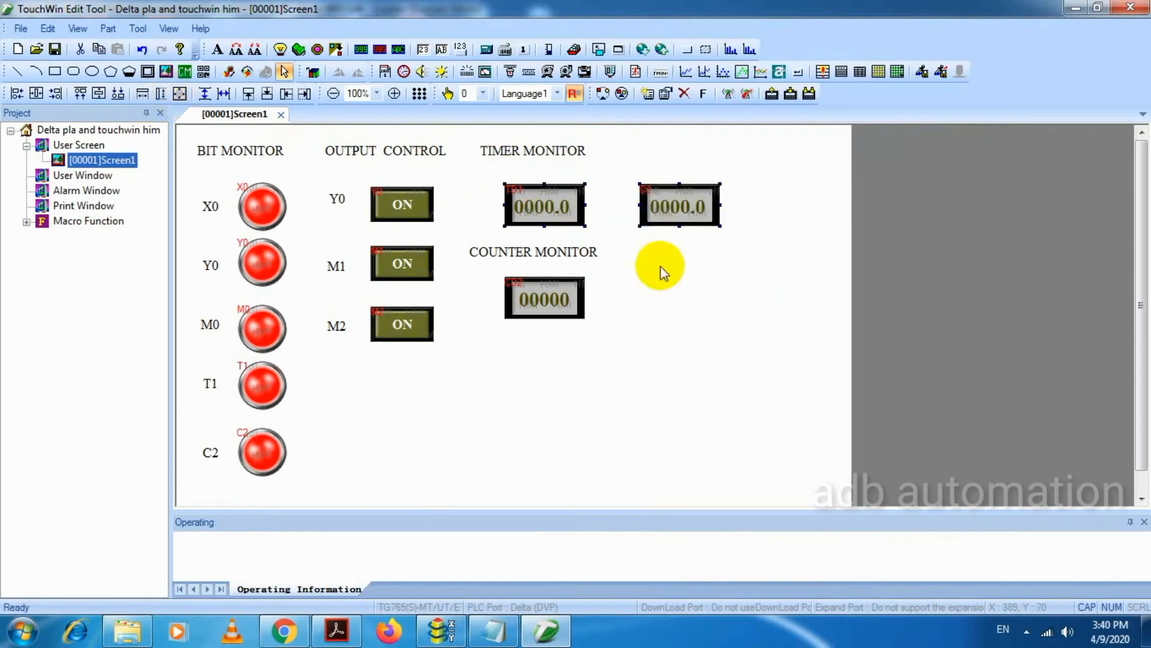
{"action": "left_click", "coordinate": [710, 298]}
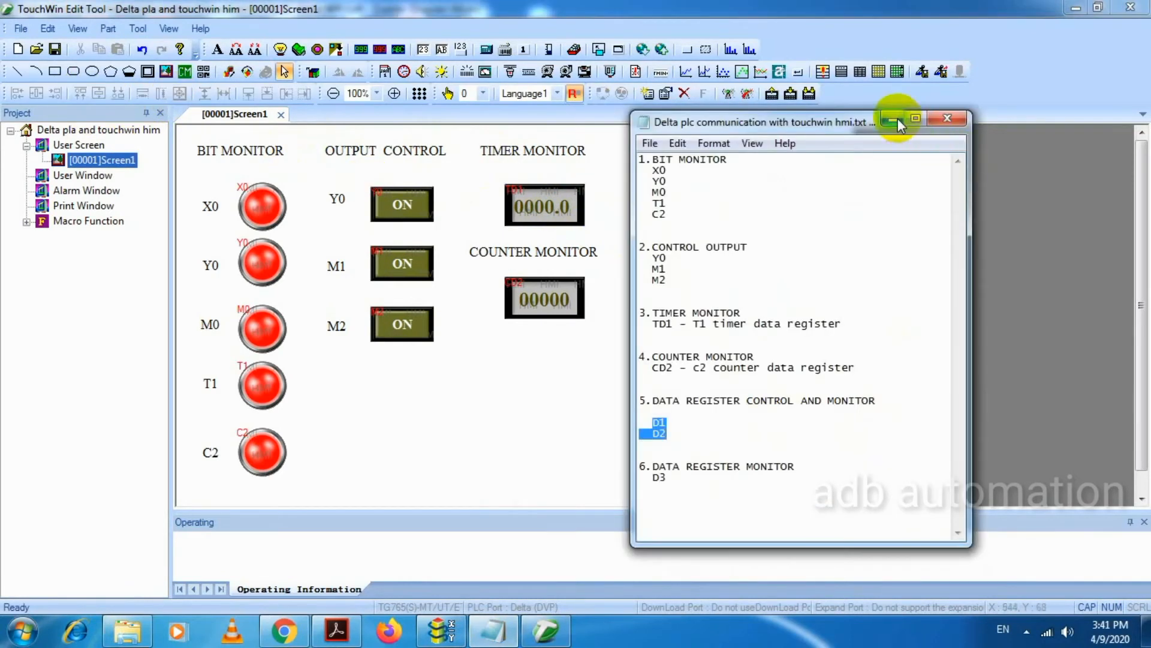
- Check the data register control entries in the Notepad notes, then place a copy of the D1 data input beside the CD2 display
{"action": "left_click", "coordinate": [896, 121]}
{"action": "left_click", "coordinate": [676, 208]}
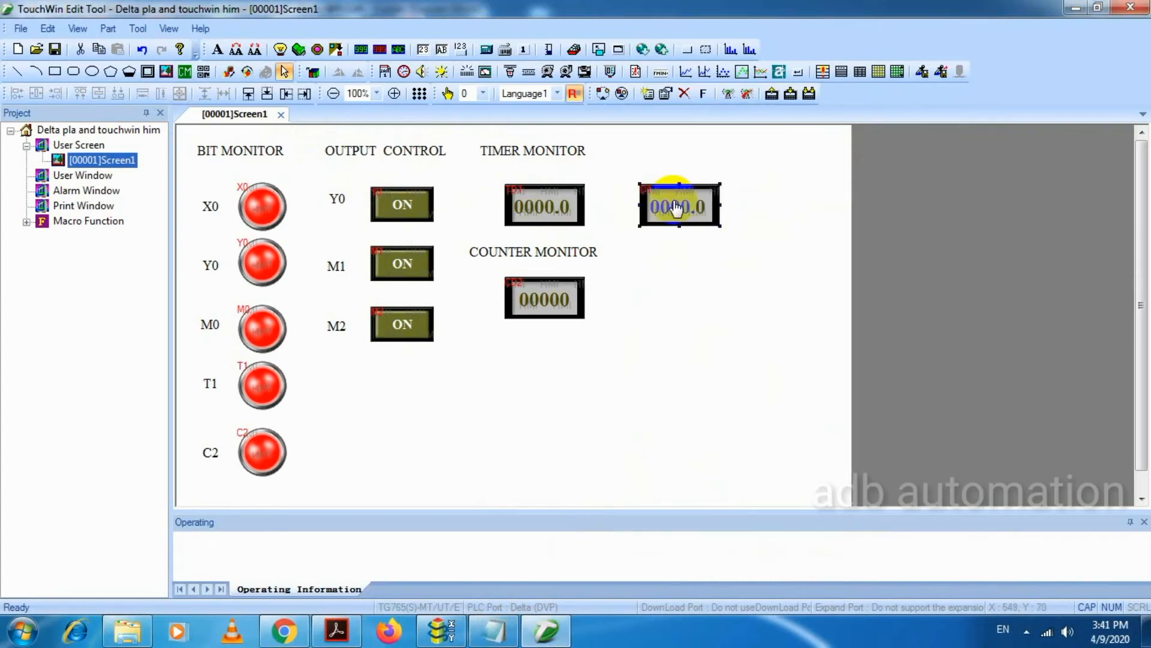
{"action": "key", "text": "ctrl+v"}
{"action": "left_click_drag", "start_coordinate": [714, 209], "coordinate": [707, 286]}
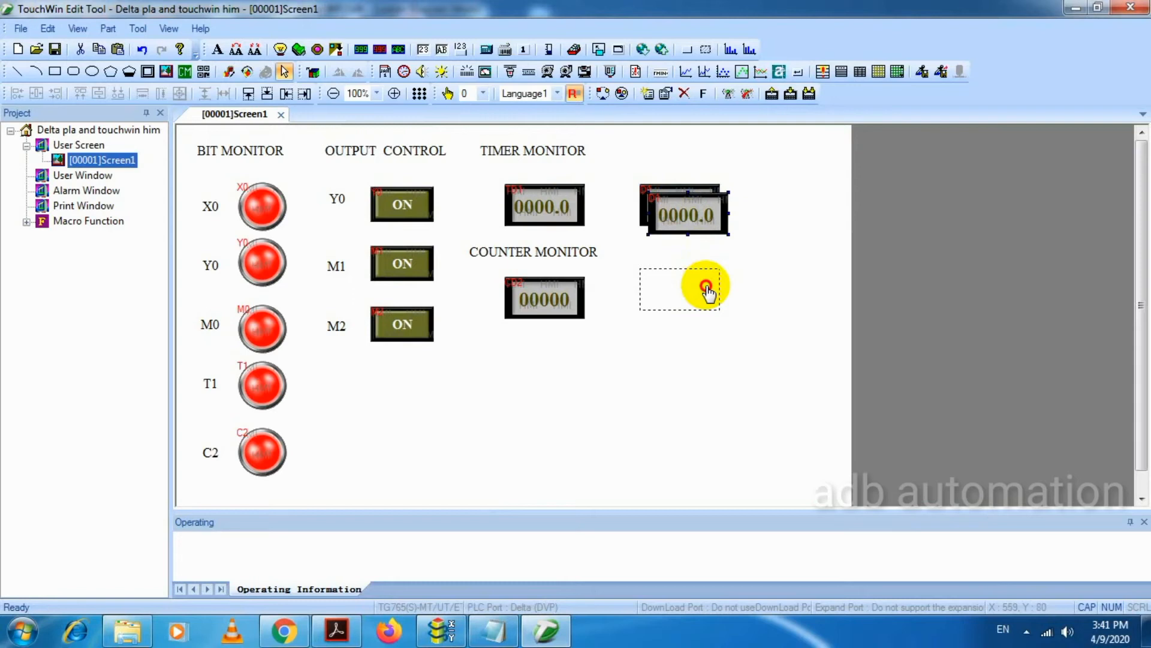
{"action": "left_click_drag", "start_coordinate": [707, 296], "coordinate": [707, 297]}
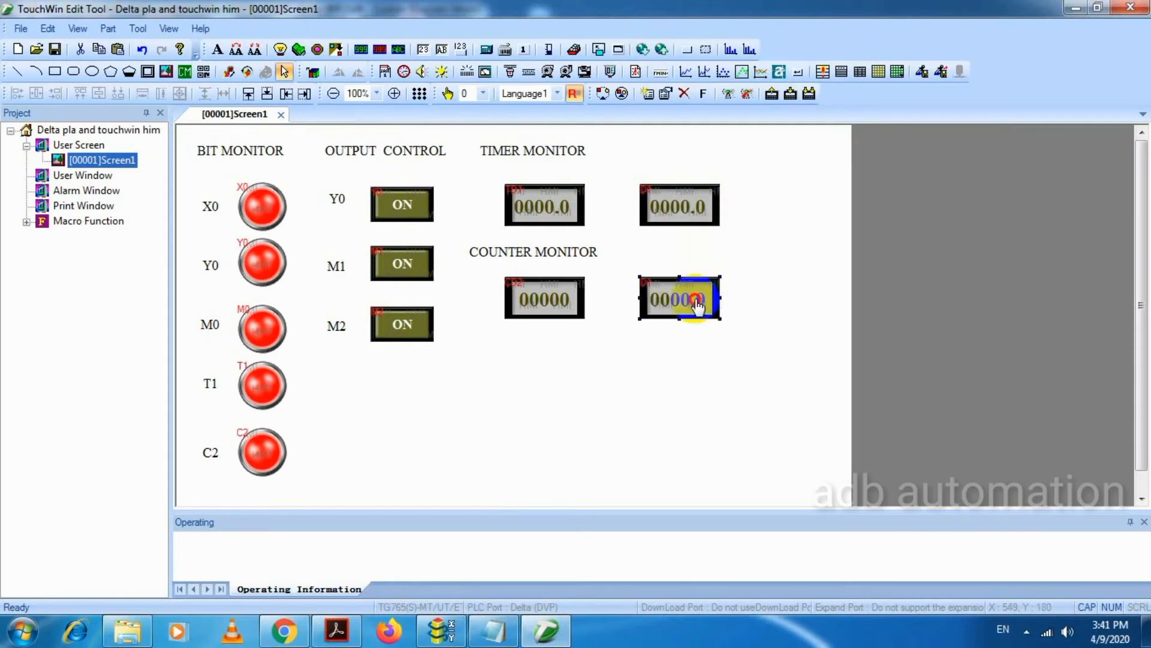
- Set the copied data input's object to D2 and its Float bit length to 0, then move it slightly up
{"action": "double_click", "coordinate": [683, 298]}
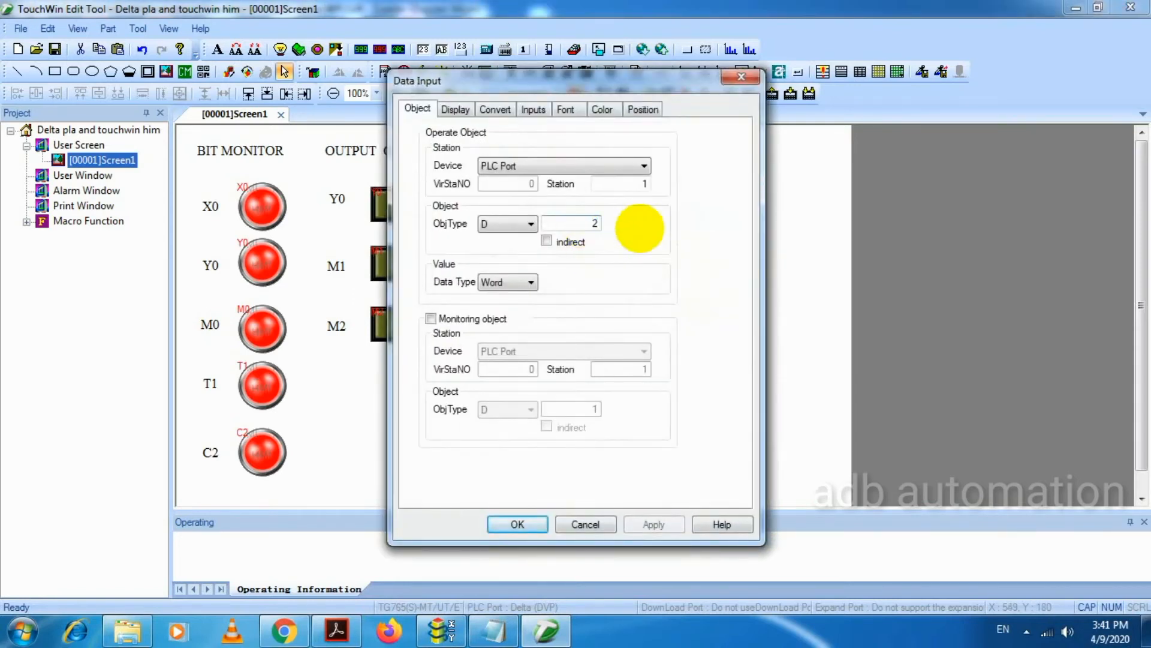
{"action": "left_click", "coordinate": [457, 109]}
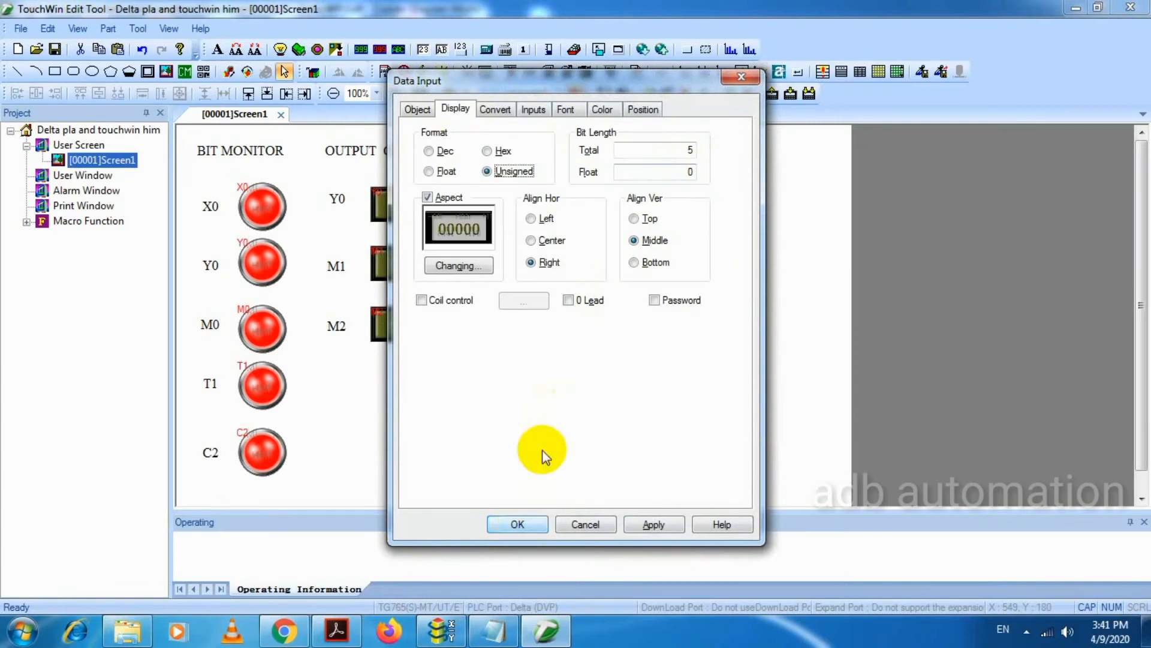
{"action": "left_click", "coordinate": [524, 520]}
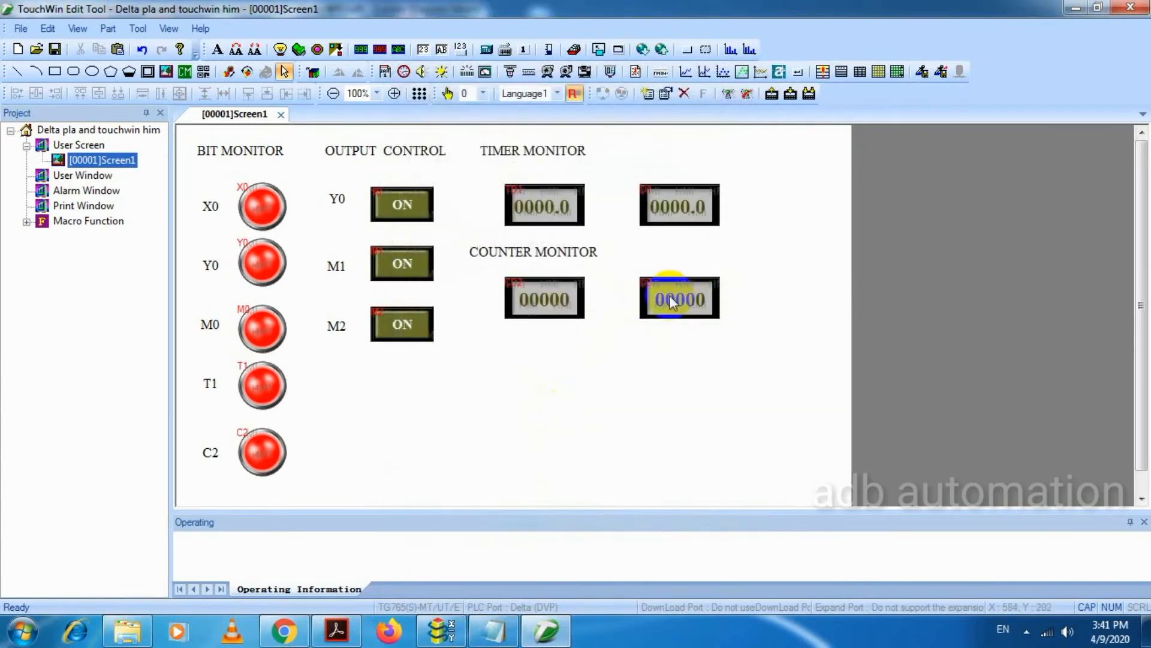
{"action": "left_click_drag", "start_coordinate": [682, 280], "coordinate": [686, 275]}
{"action": "left_click", "coordinate": [764, 283]}
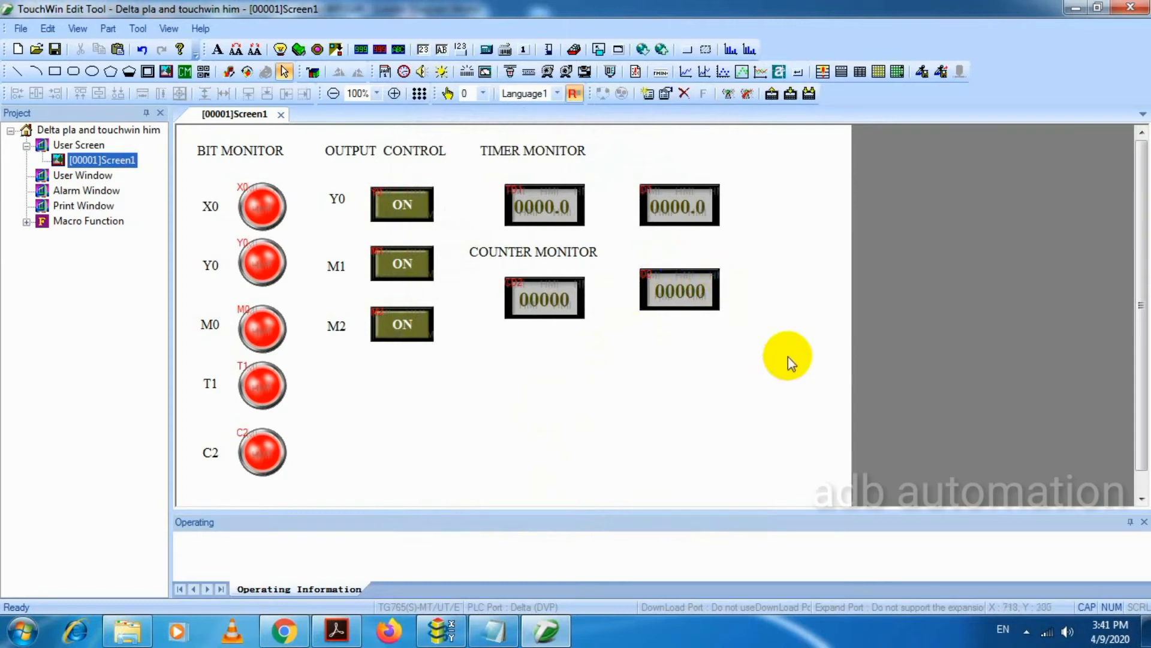
- Copy the DATA REGISTER CONTROL AND MONITOR title from the Notepad notes and add it as a two-line text heading above the D1 data input
{"action": "left_click", "coordinate": [503, 637]}
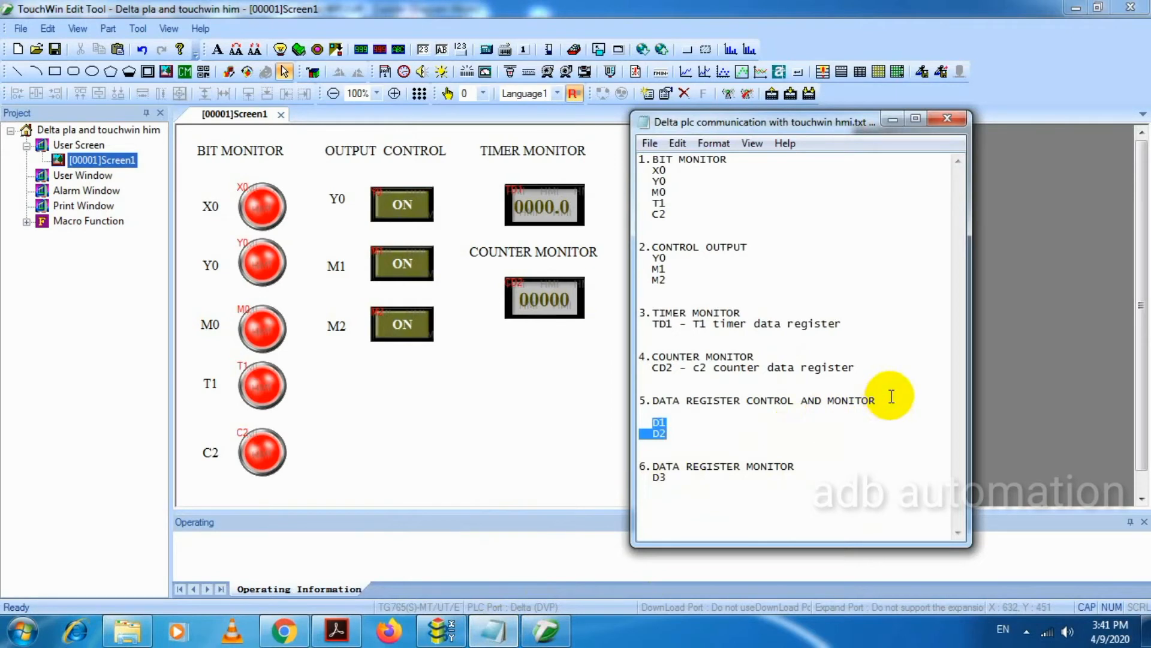
{"action": "left_click_drag", "start_coordinate": [881, 401], "coordinate": [653, 398]}
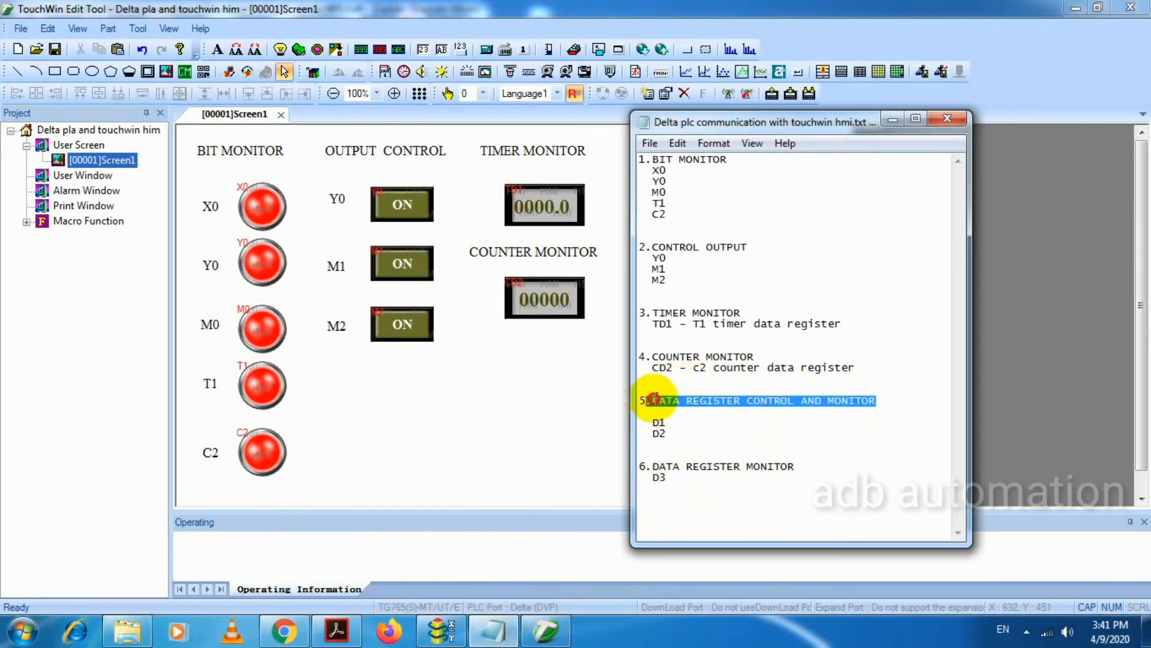
{"action": "left_click", "coordinate": [585, 354]}
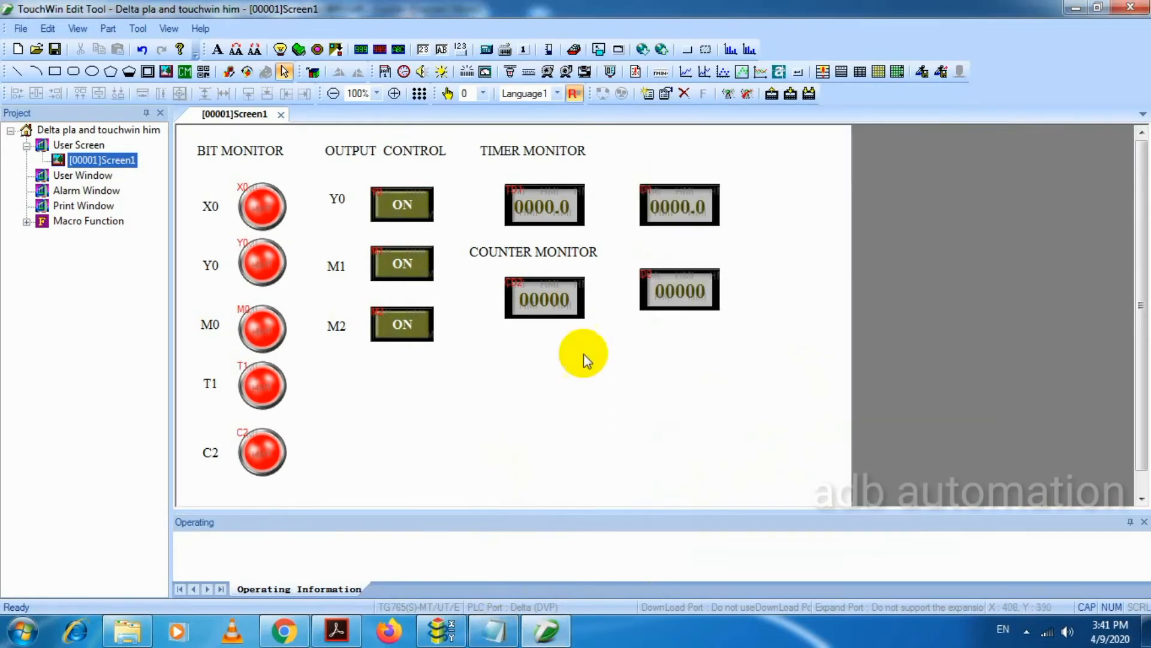
{"action": "left_click", "coordinate": [214, 46]}
{"action": "left_click", "coordinate": [663, 144]}
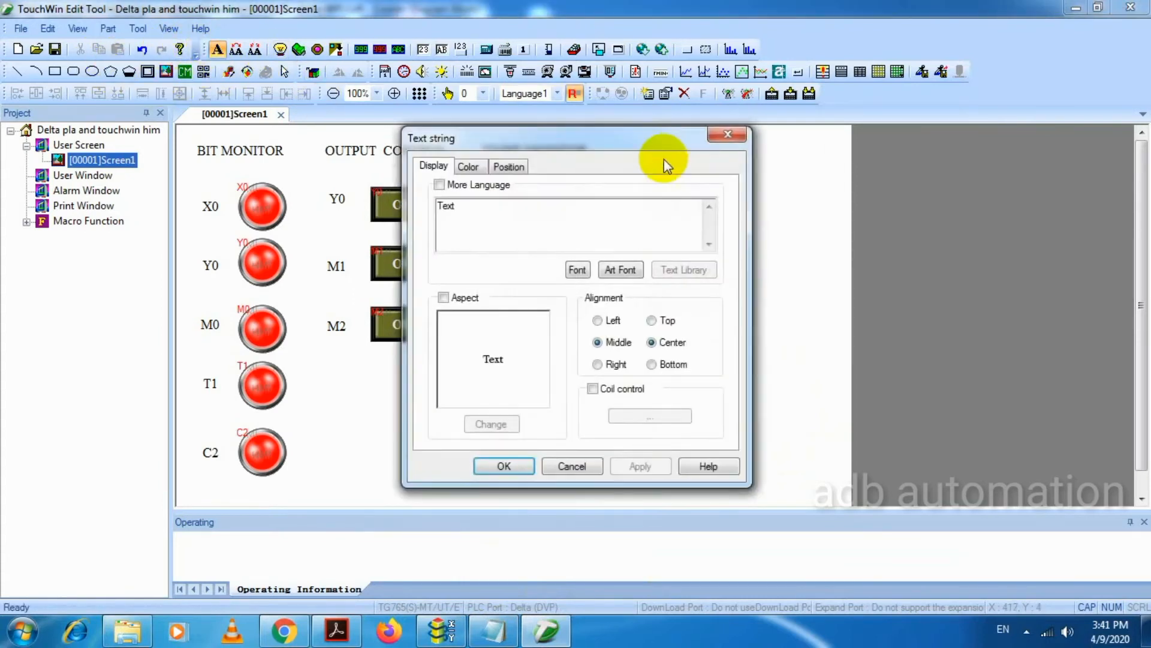
{"action": "left_click_drag", "start_coordinate": [519, 211], "coordinate": [334, 211]}
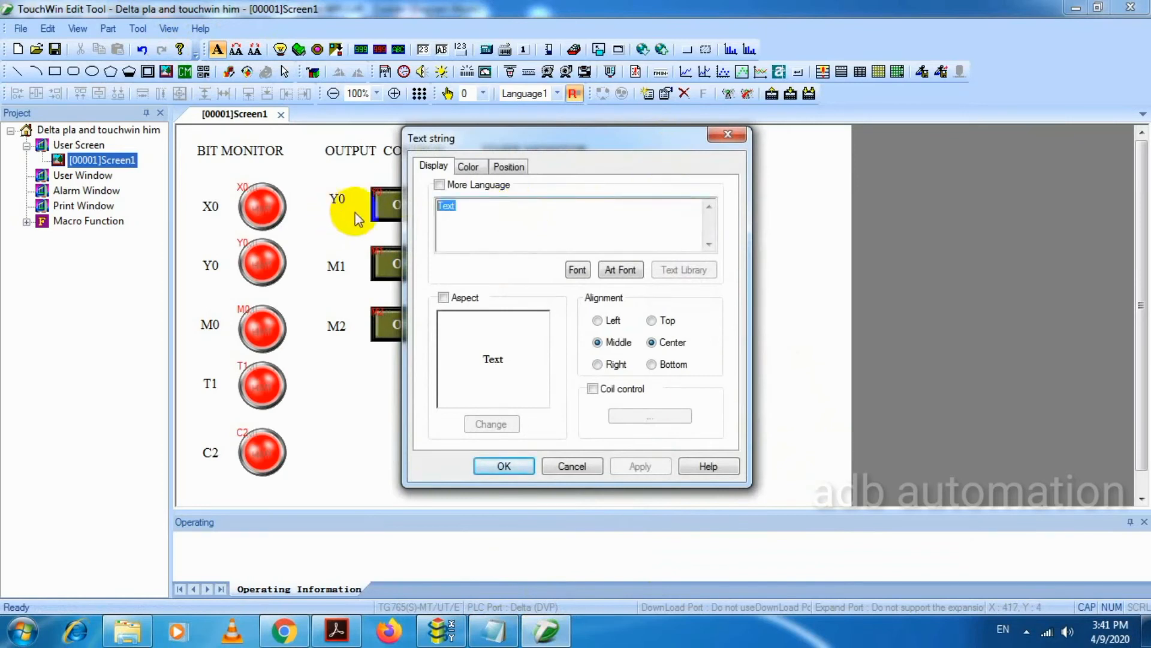
{"action": "type", "text": "DATA REGISTER CONTROL AND MONITOR"}
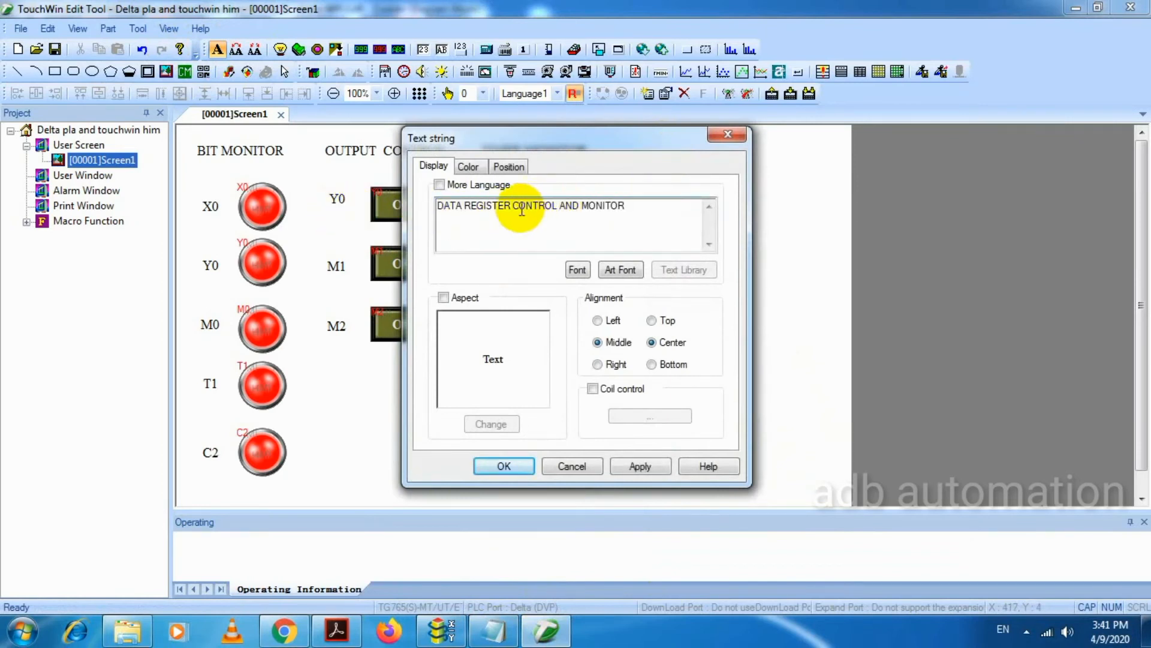
{"action": "left_click", "coordinate": [515, 207]}
{"action": "key", "text": "Return"}
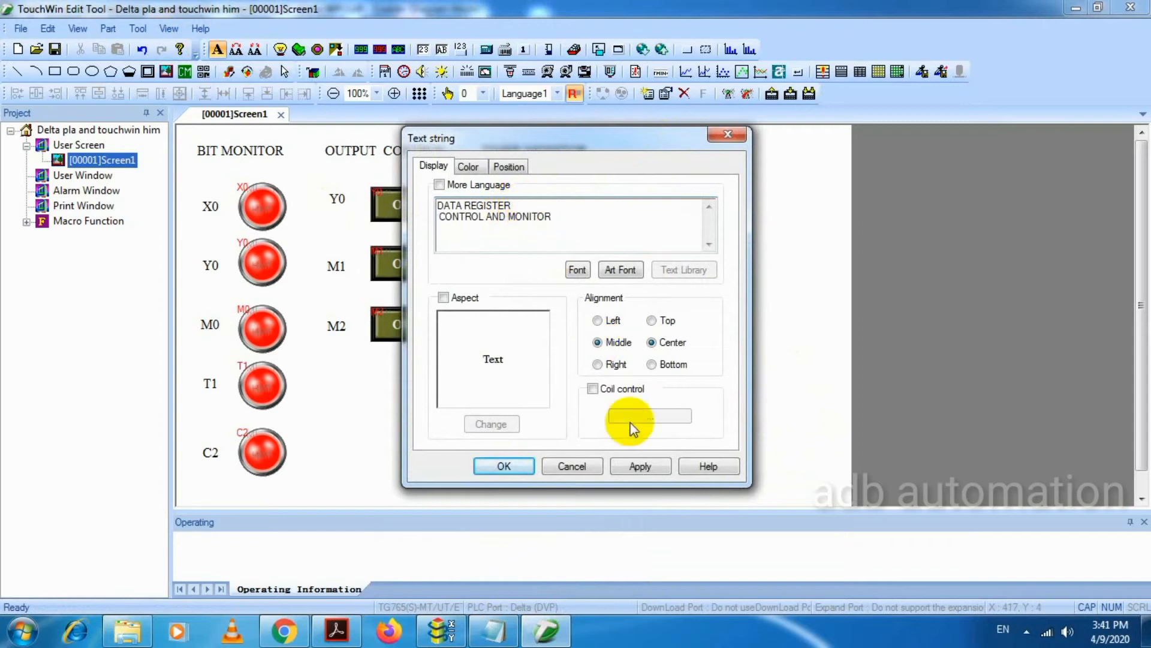
{"action": "left_click", "coordinate": [504, 466]}
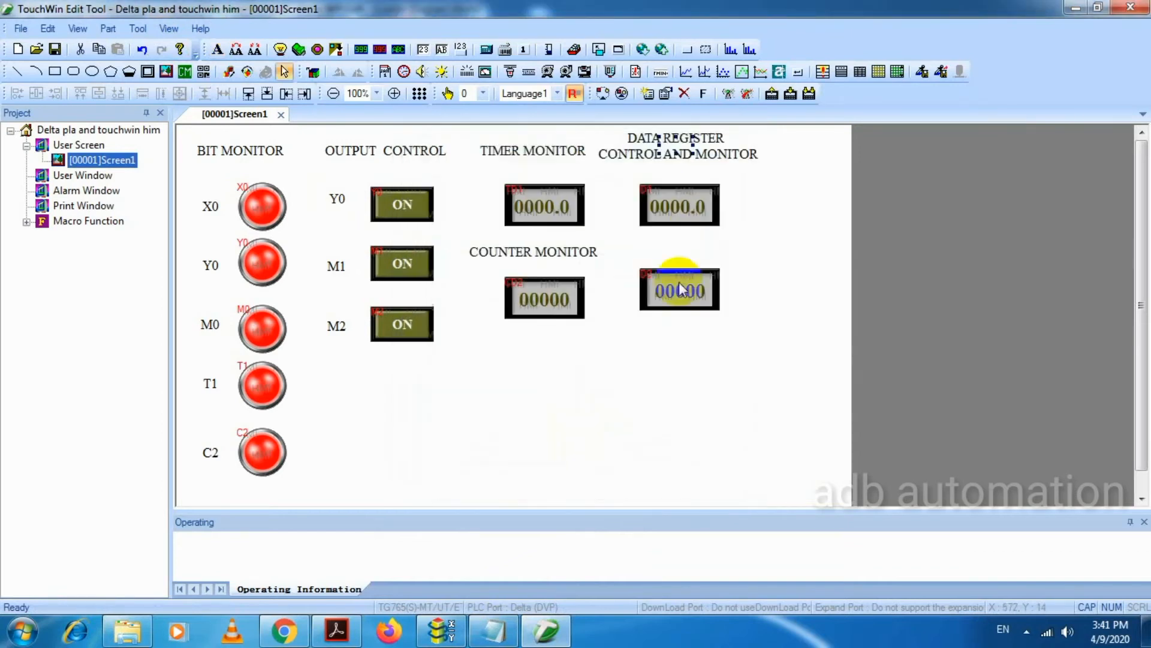
- Shift the OUTPUT CONTROL heading slightly left together with its Y0, M1 and M2 labels and buttons
{"action": "left_click", "coordinate": [743, 192]}
{"action": "left_click_drag", "start_coordinate": [463, 382], "coordinate": [318, 138]}
{"action": "key", "text": "Left"}
{"action": "key", "text": "Left"}
{"action": "key", "text": "Left"}
{"action": "key", "text": "Left"}
{"action": "key", "text": "Left"}
{"action": "key", "text": "Left"}
{"action": "key", "text": "Left"}
{"action": "key", "text": "Left"}
{"action": "key", "text": "Left"}
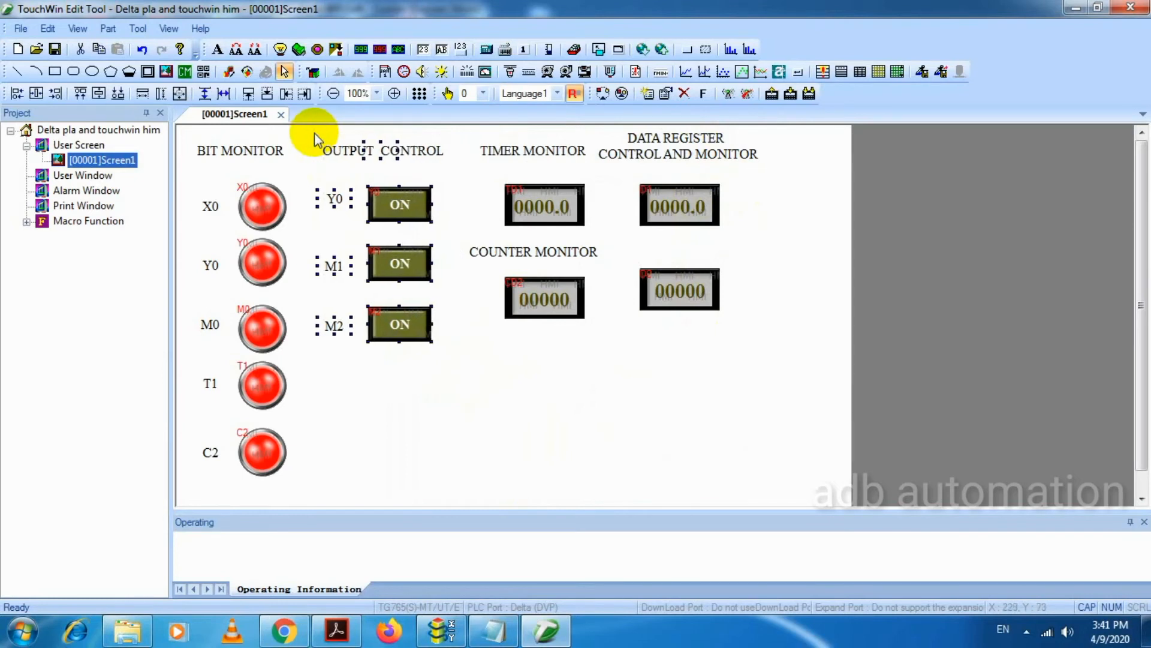
{"action": "left_click", "coordinate": [611, 367]}
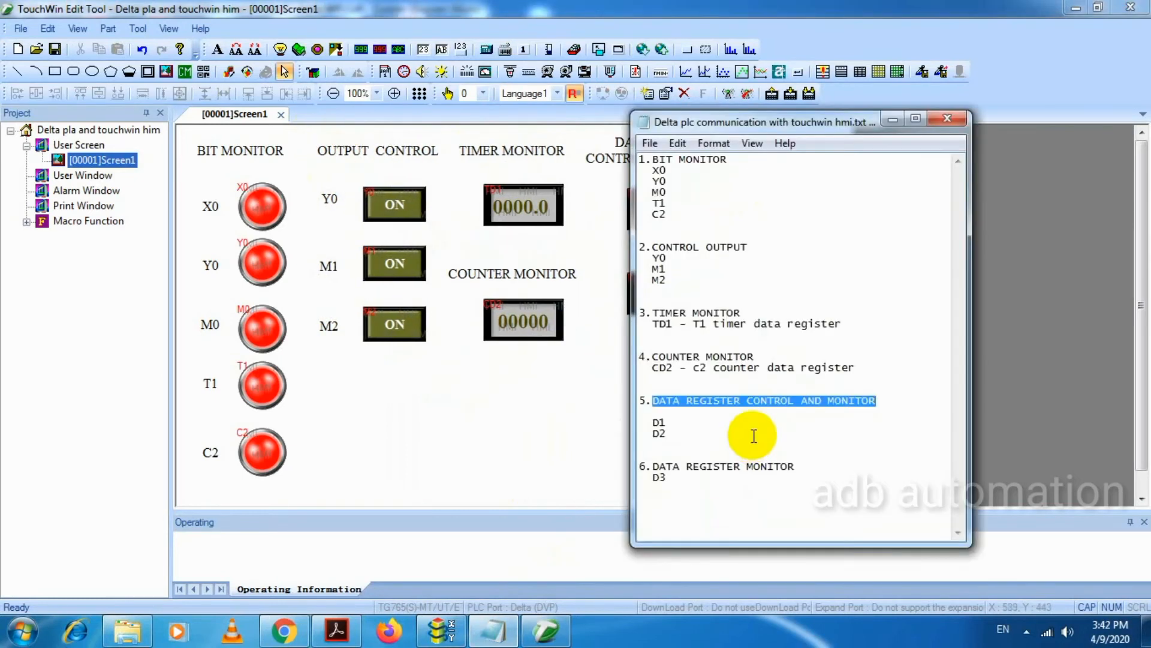
- Check the data register monitor entry in the Notepad notes, then place a data display right of the D1 input with object D3
{"action": "left_click", "coordinate": [552, 439]}
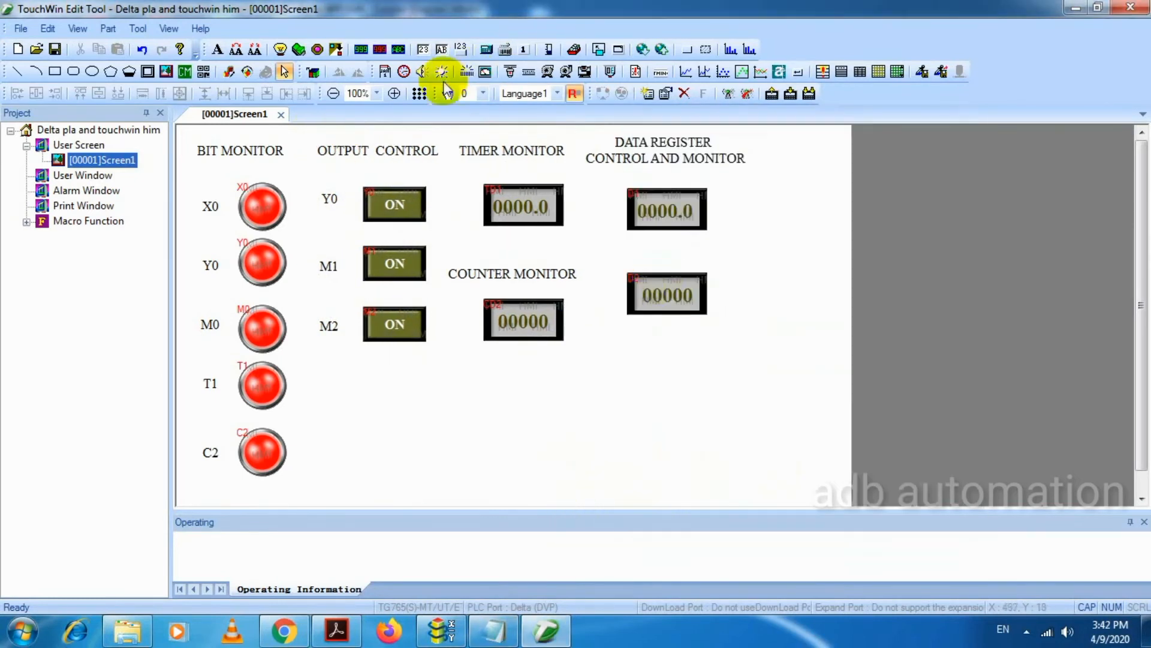
{"action": "left_click", "coordinate": [362, 50]}
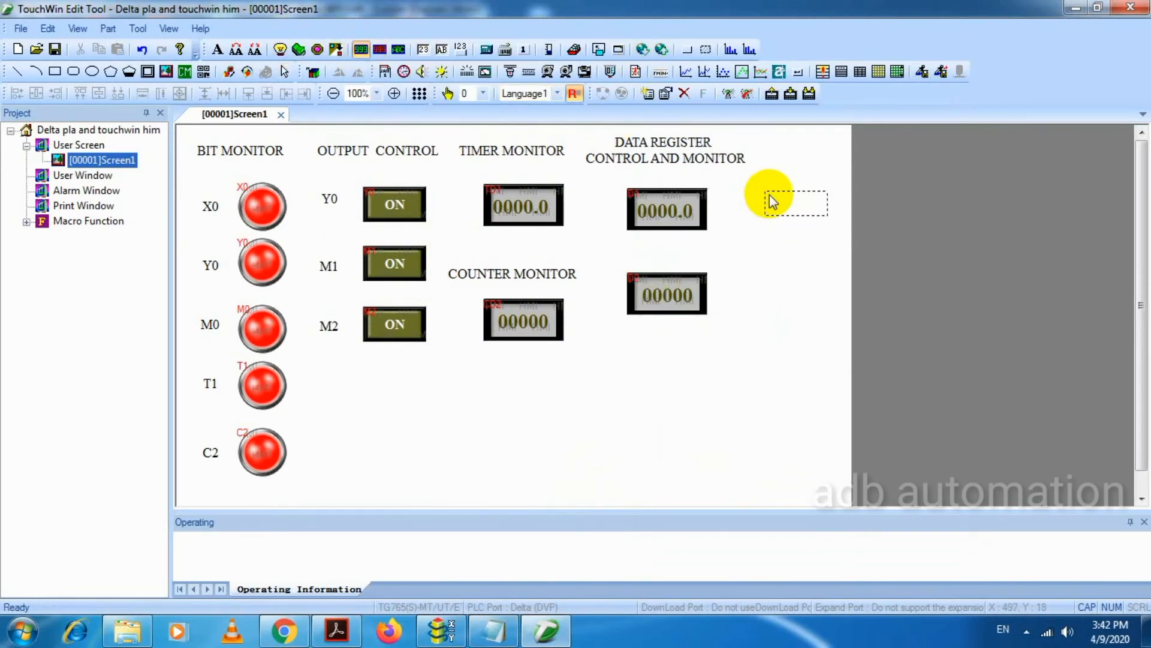
{"action": "left_click", "coordinate": [772, 201]}
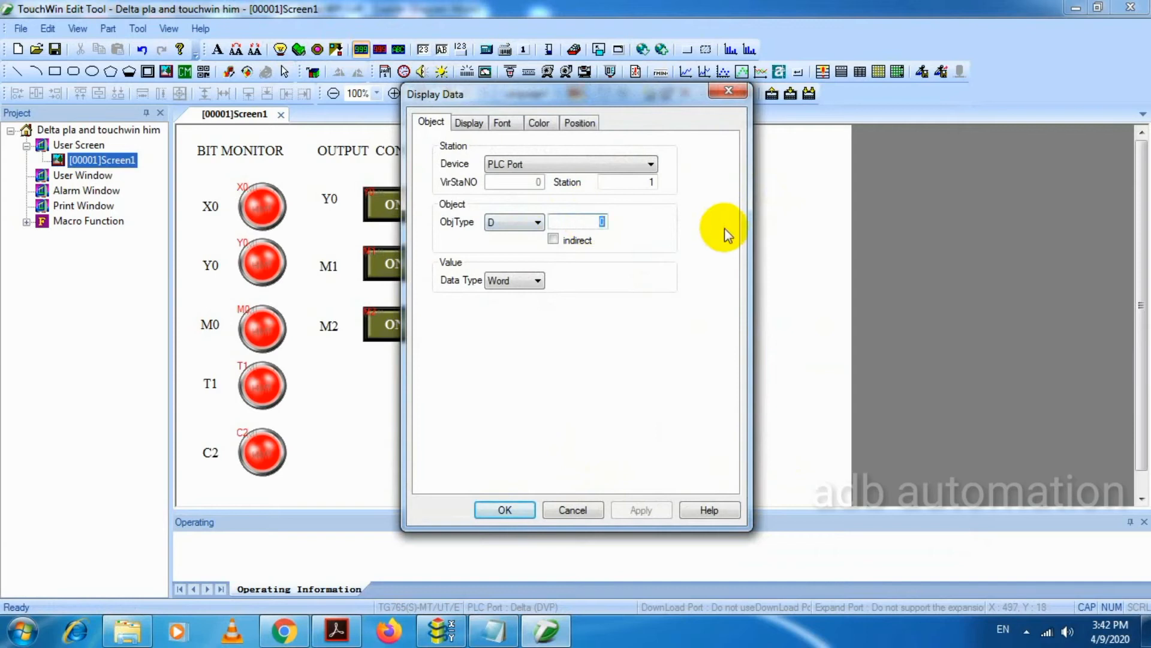
{"action": "type", "text": "3"}
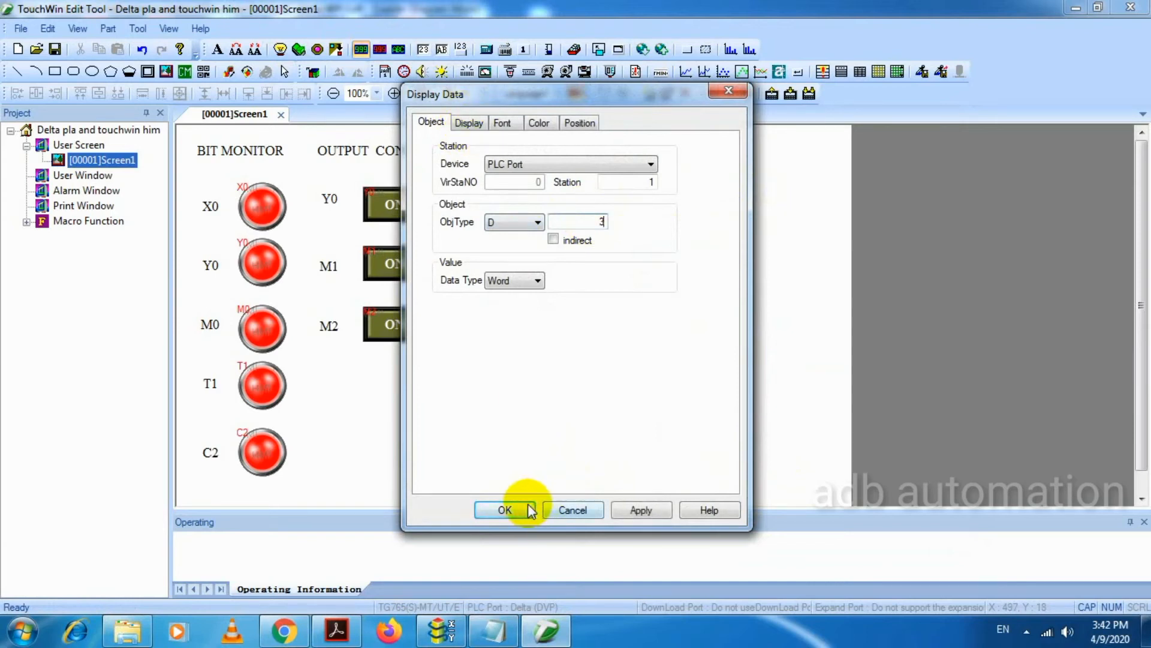
- Set the D3 data display's font to Times New Roman Bold, size 18, and accept its properties
{"action": "left_click", "coordinate": [504, 122]}
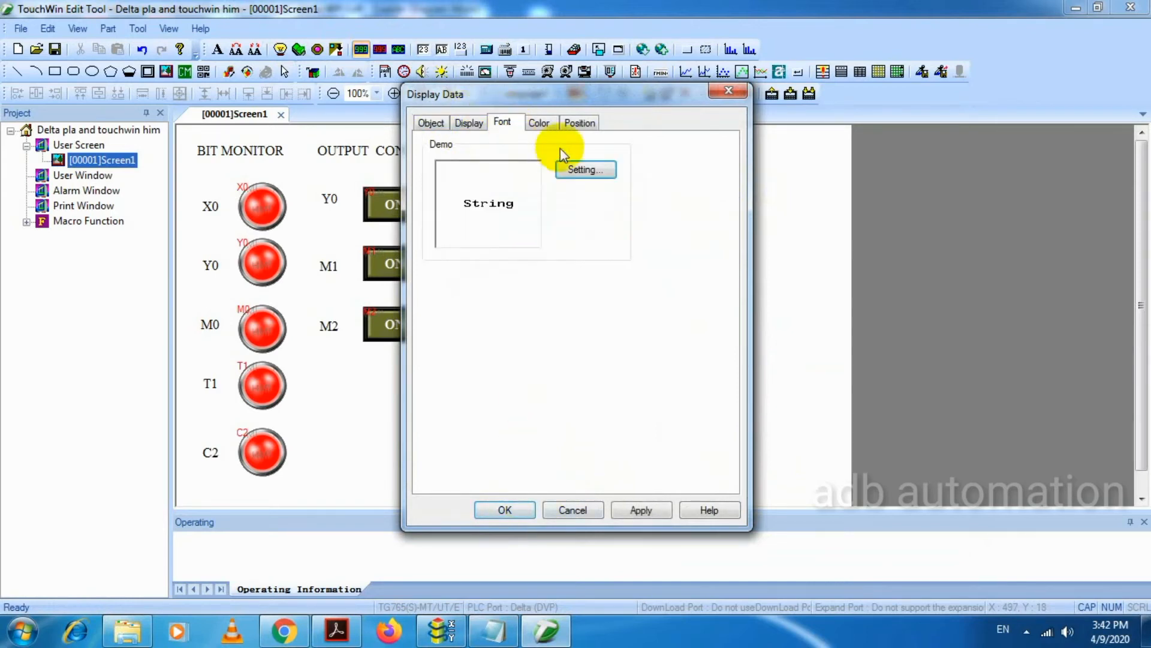
{"action": "left_click", "coordinate": [584, 170]}
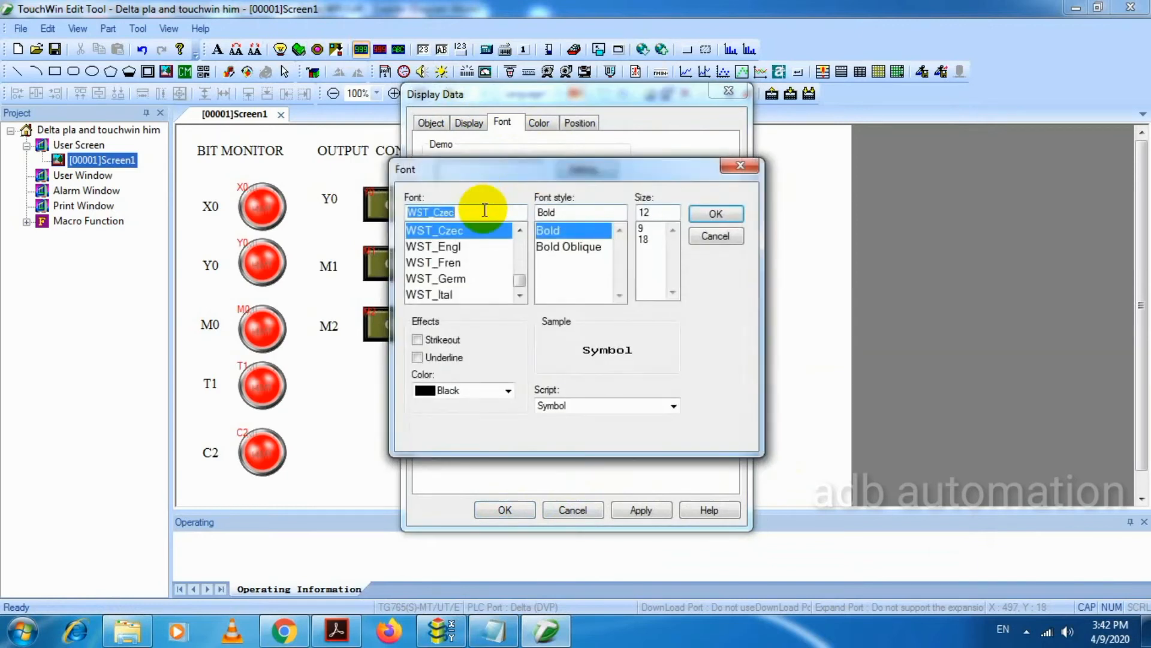
{"action": "type", "text": "TIME"}
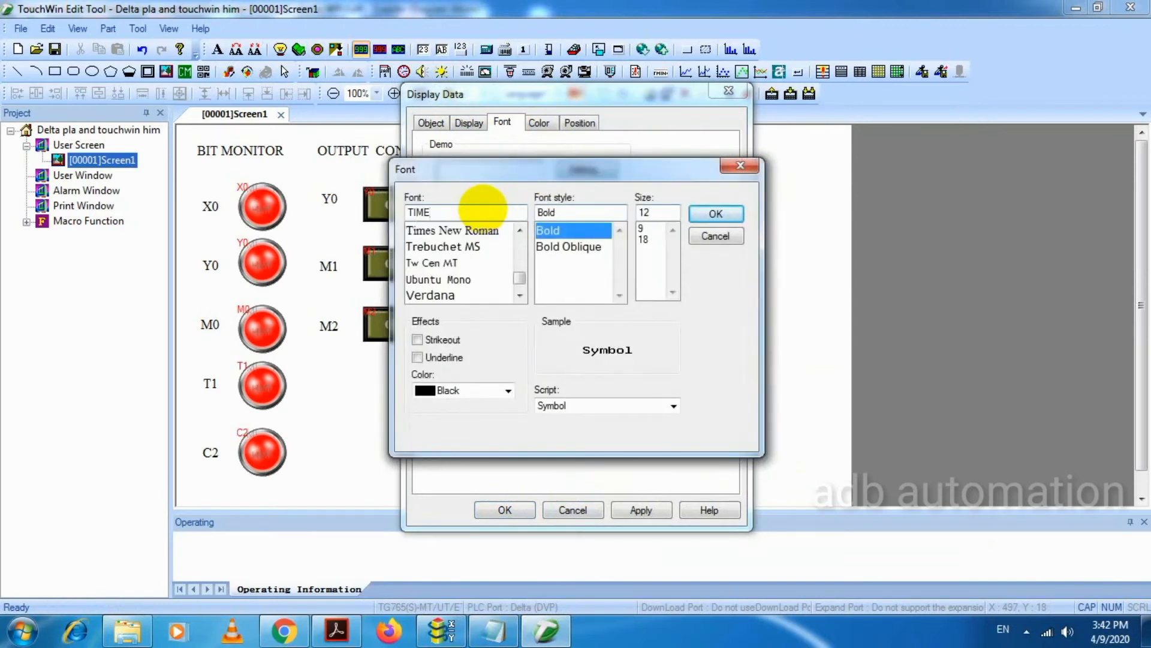
{"action": "left_click", "coordinate": [471, 230]}
{"action": "left_click", "coordinate": [645, 261]}
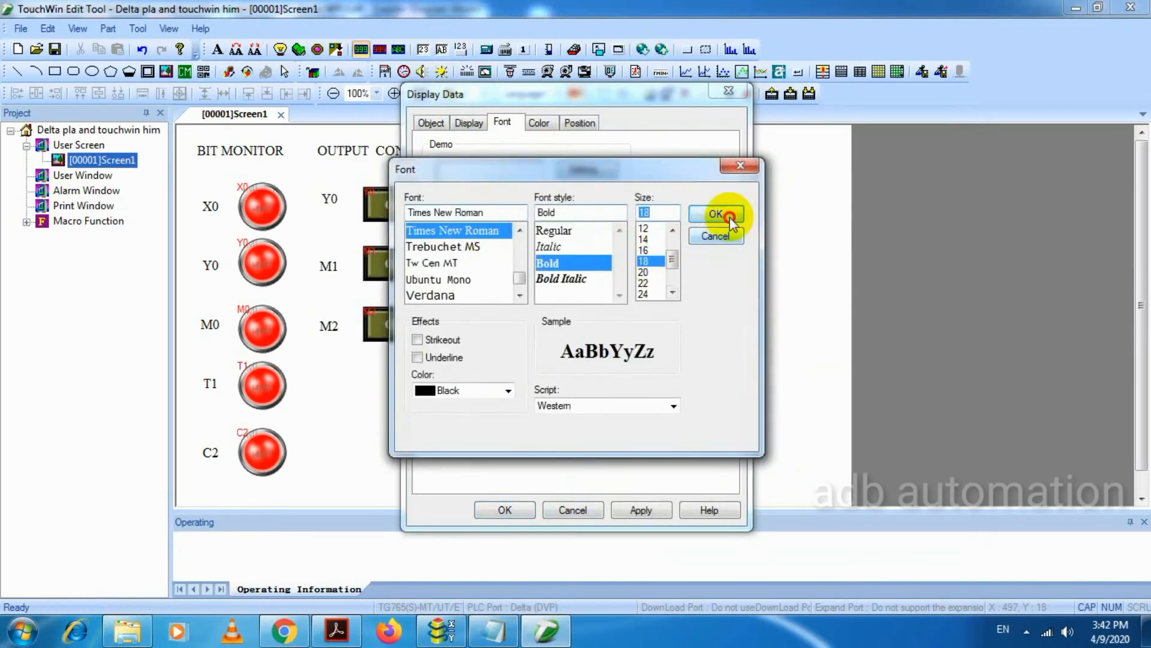
{"action": "left_click", "coordinate": [716, 214]}
{"action": "left_click", "coordinate": [510, 509]}
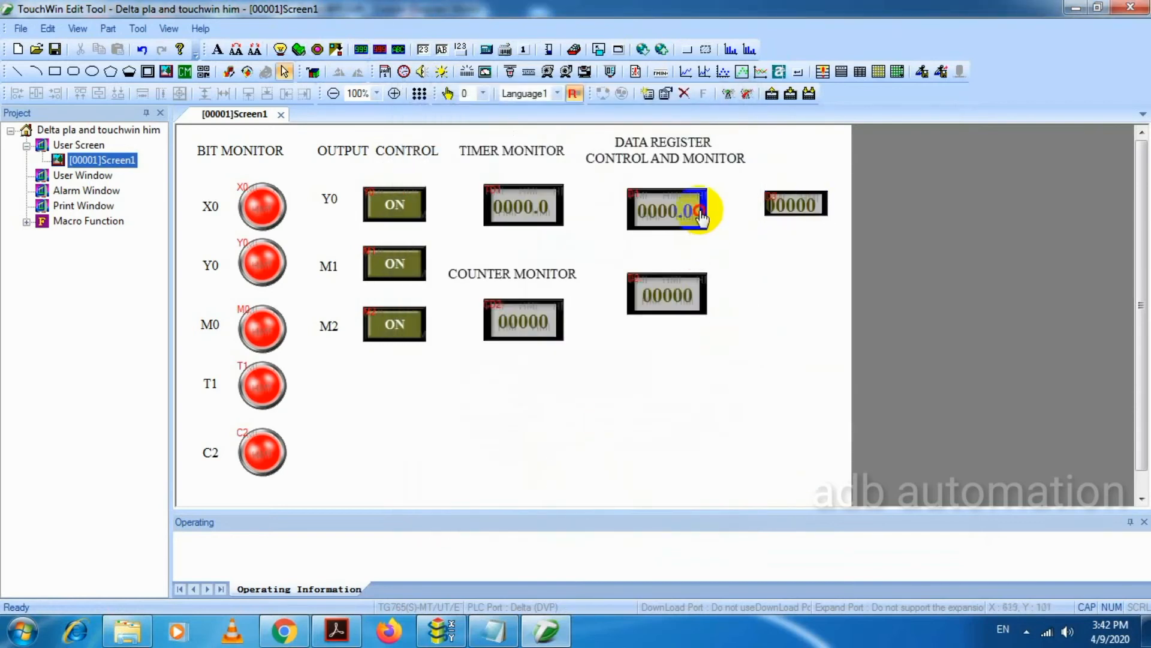
- Make the D3 data display the same size as the D1 data input and align their top edges
{"action": "left_click", "coordinate": [700, 214]}
{"action": "left_click", "coordinate": [787, 198]}
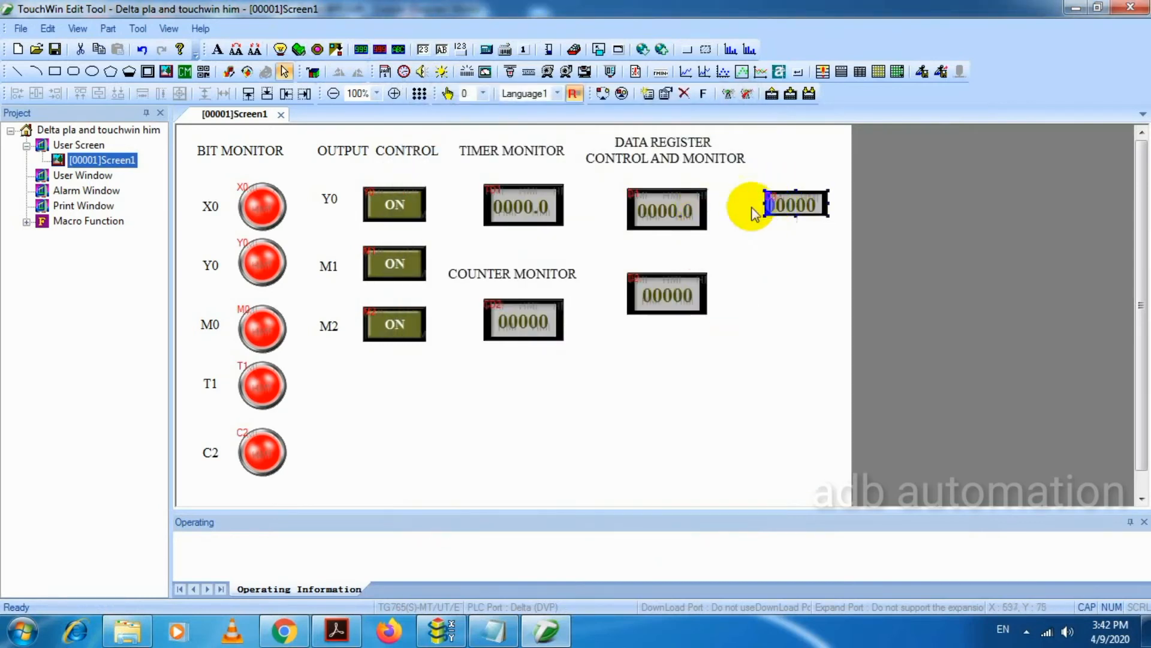
{"action": "left_click", "coordinate": [671, 215]}
{"action": "left_click", "coordinate": [770, 206], "text": "ctrl"}
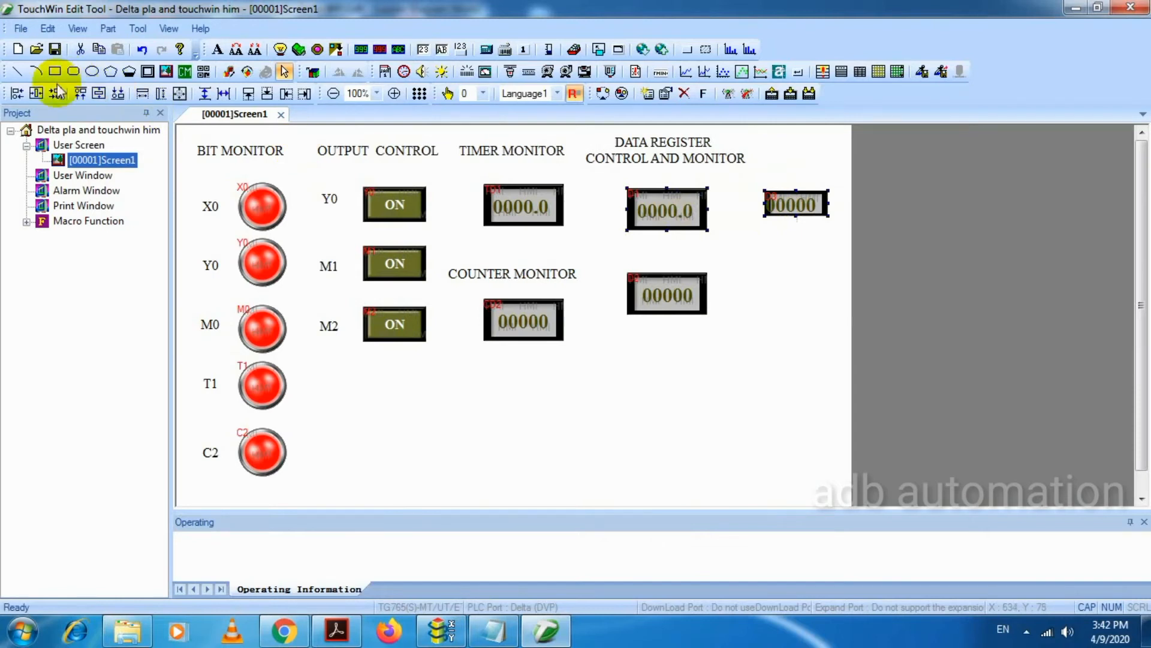
{"action": "left_click", "coordinate": [179, 95]}
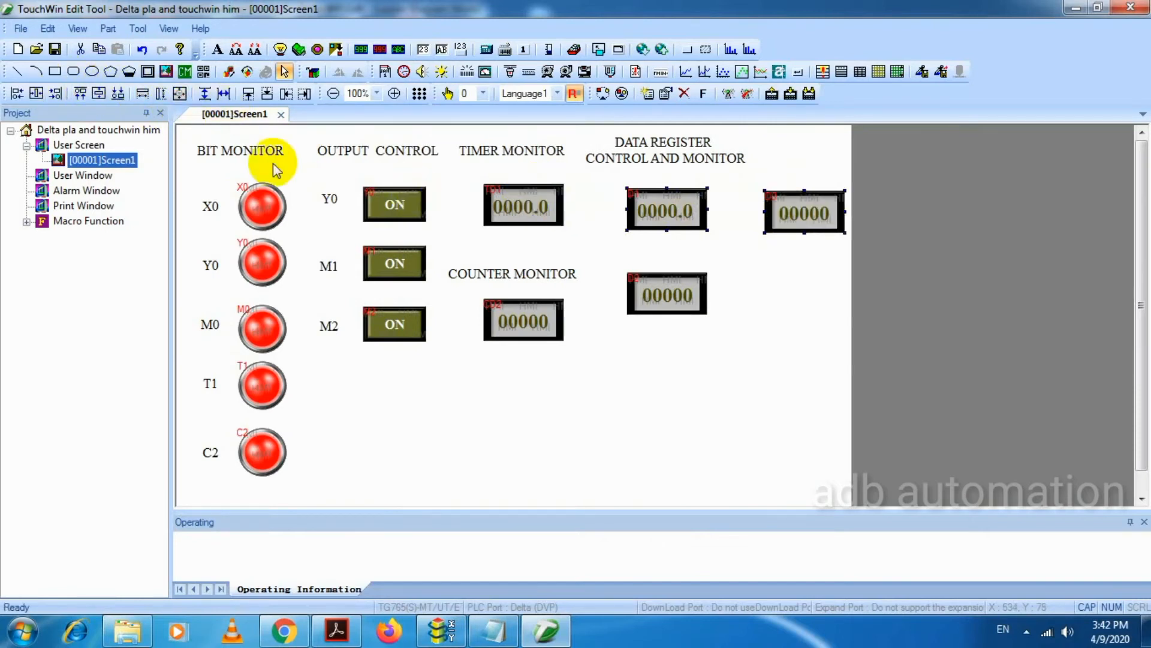
{"action": "left_click", "coordinate": [77, 94]}
{"action": "left_click", "coordinate": [580, 255]}
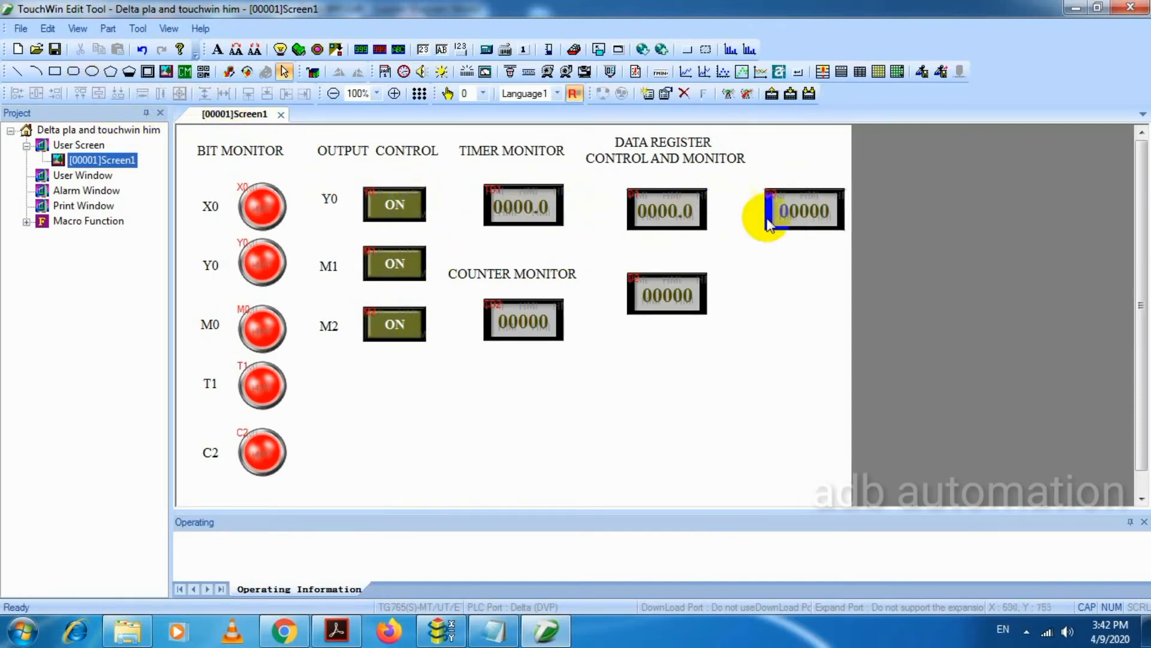
- Copy the DATA REGISTER MONITOR title from the Notepad notes
{"action": "left_click", "coordinate": [507, 633]}
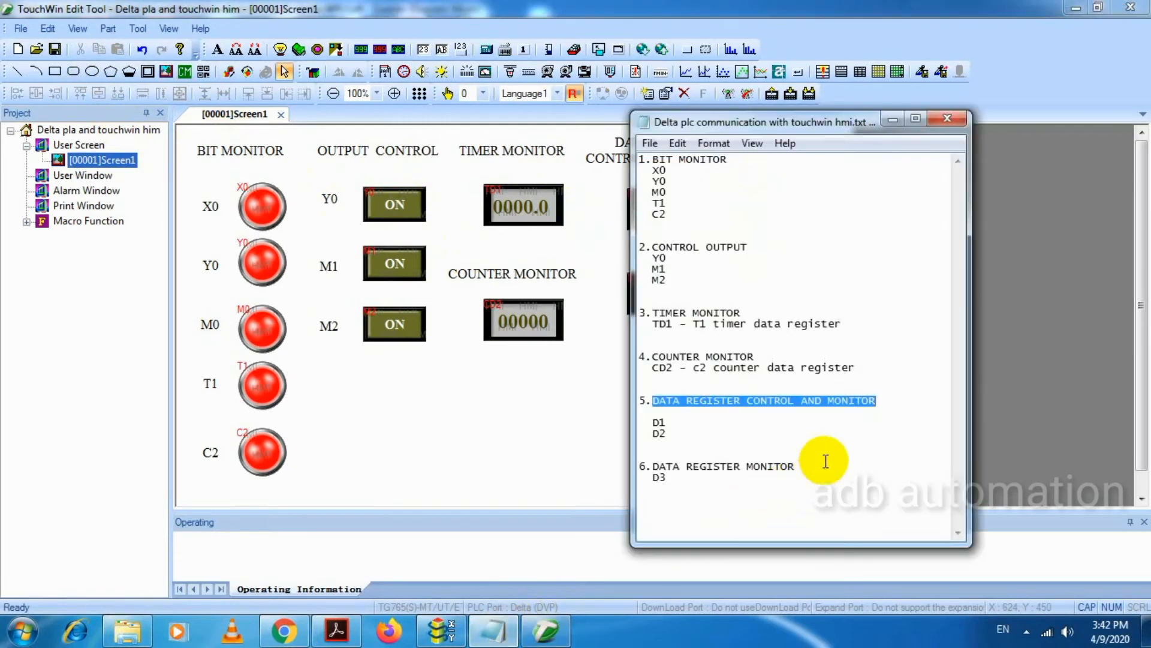
{"action": "left_click_drag", "start_coordinate": [639, 466], "coordinate": [811, 462]}
{"action": "key", "text": "ctrl+c"}
{"action": "left_click", "coordinate": [437, 506]}
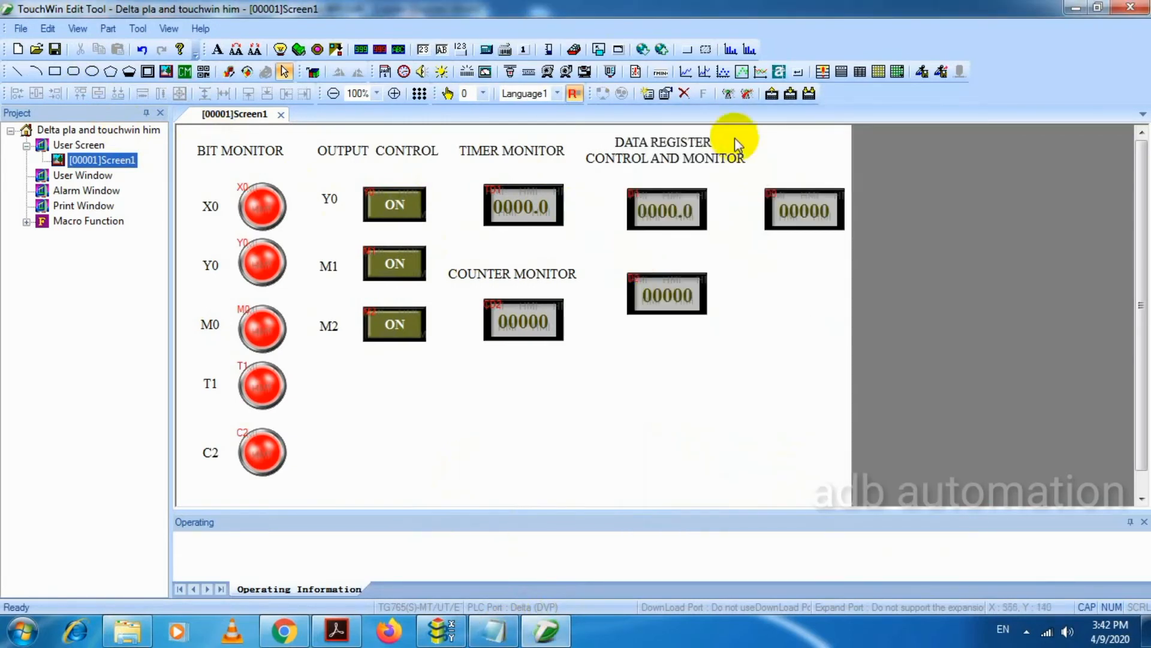
- Add the copied title as a text heading above the D3 display, split into DATA REGISTER and MONITOR lines, and put the notes away
{"action": "left_click", "coordinate": [218, 49]}
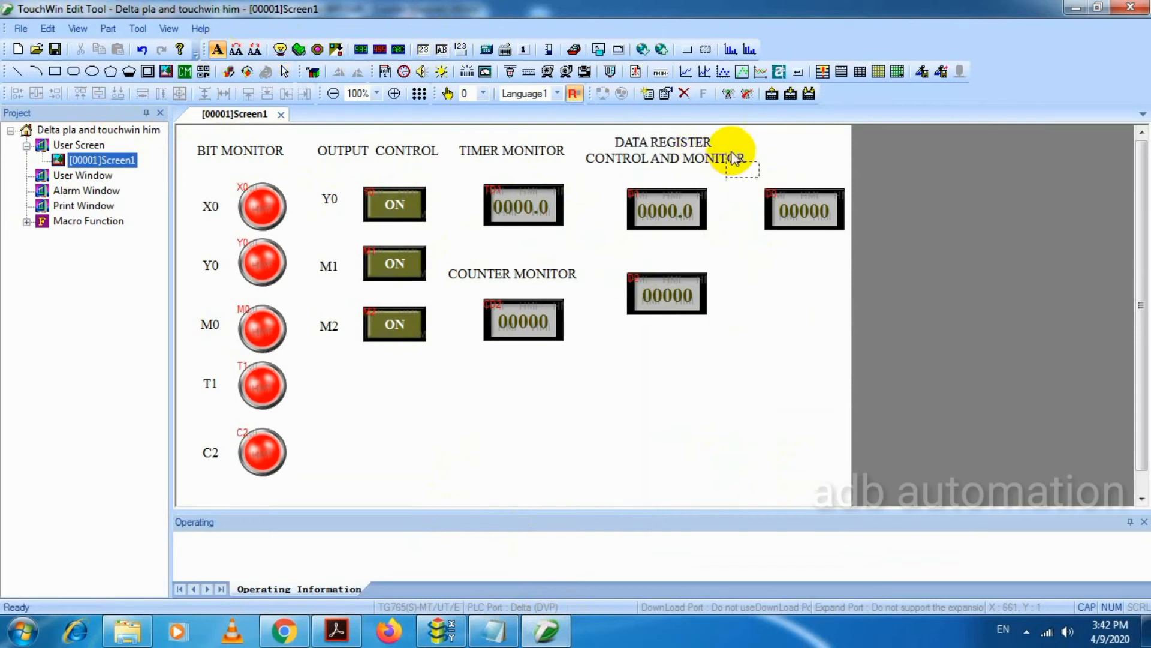
{"action": "left_click", "coordinate": [787, 147]}
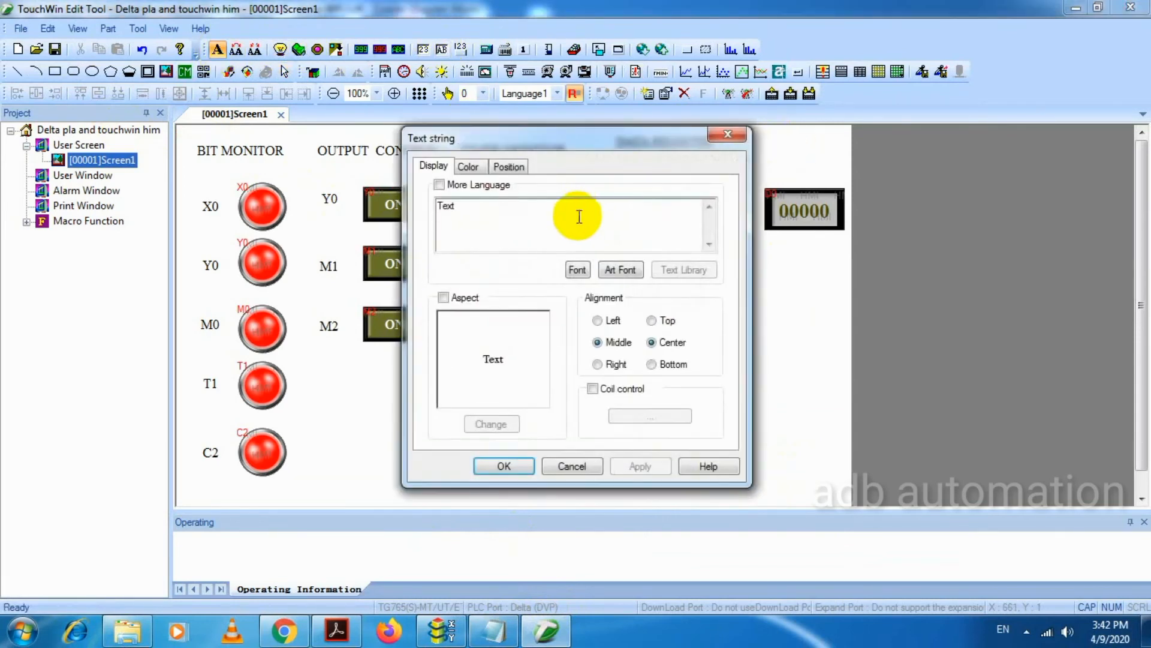
{"action": "left_click_drag", "start_coordinate": [578, 216], "coordinate": [359, 195]}
{"action": "key", "text": "ctrl+v"}
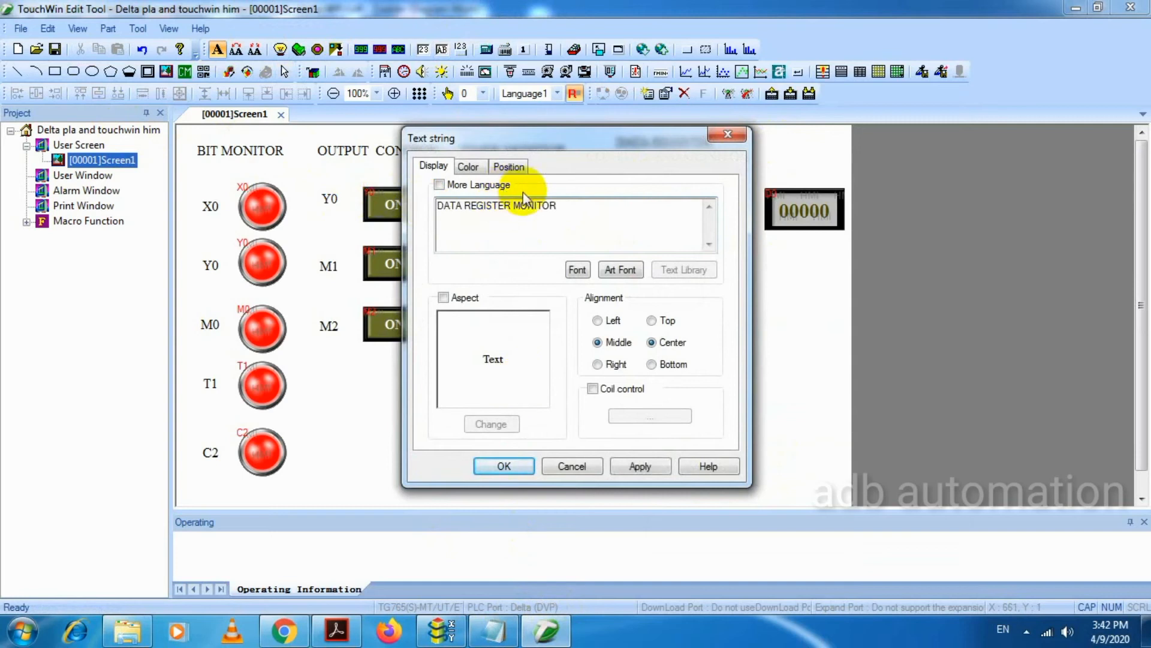
{"action": "left_click", "coordinate": [514, 203]}
{"action": "key", "text": "Return"}
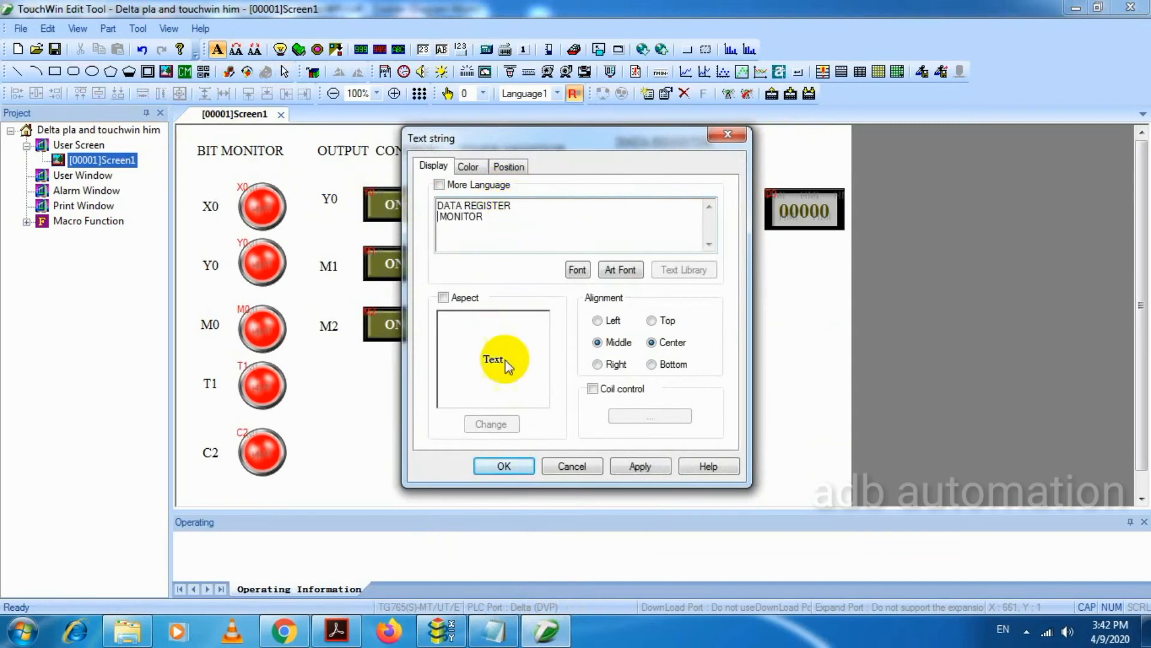
{"action": "left_click", "coordinate": [507, 466]}
{"action": "left_click", "coordinate": [753, 301]}
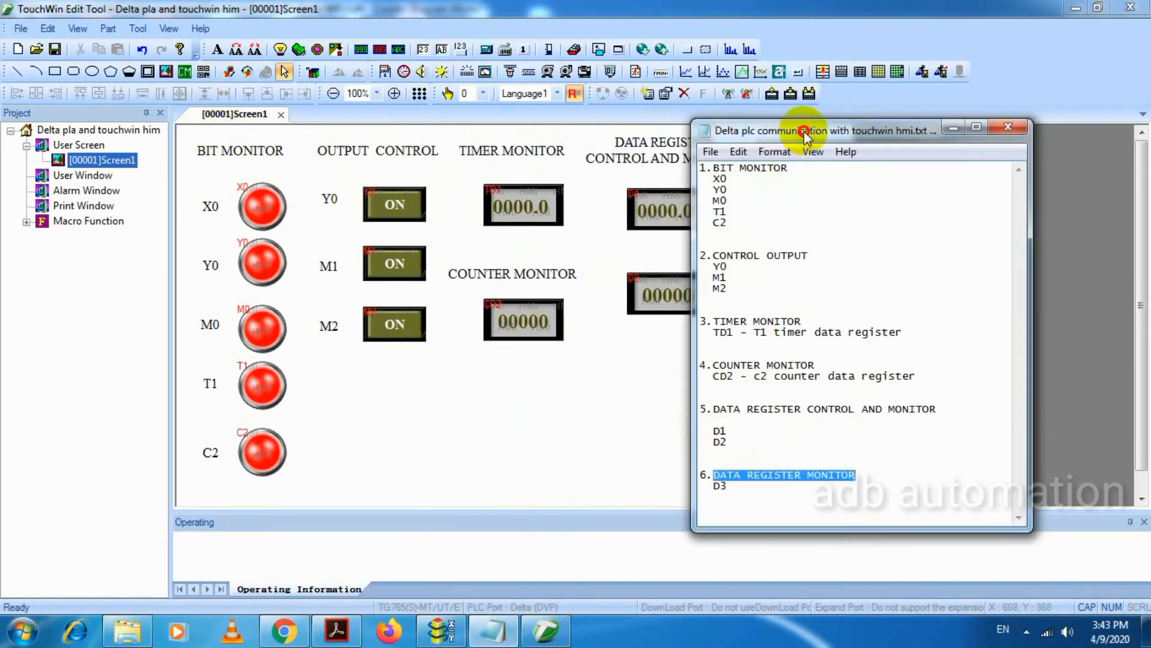
{"action": "left_click_drag", "start_coordinate": [808, 134], "coordinate": [618, 161]}
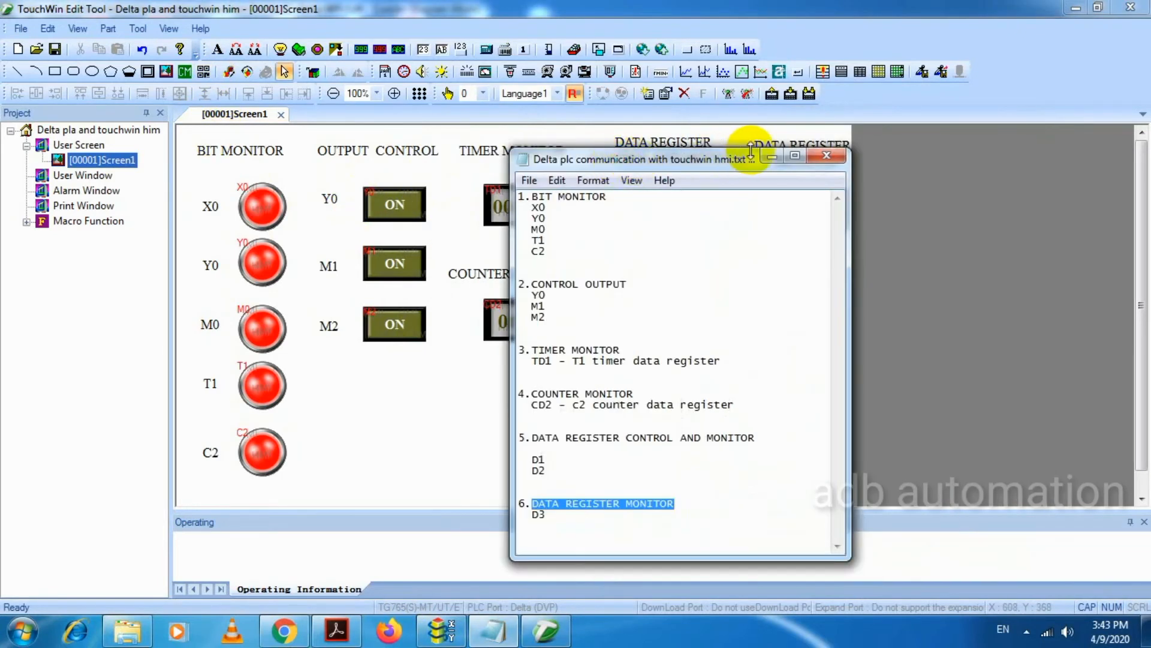
{"action": "left_click", "coordinate": [769, 156]}
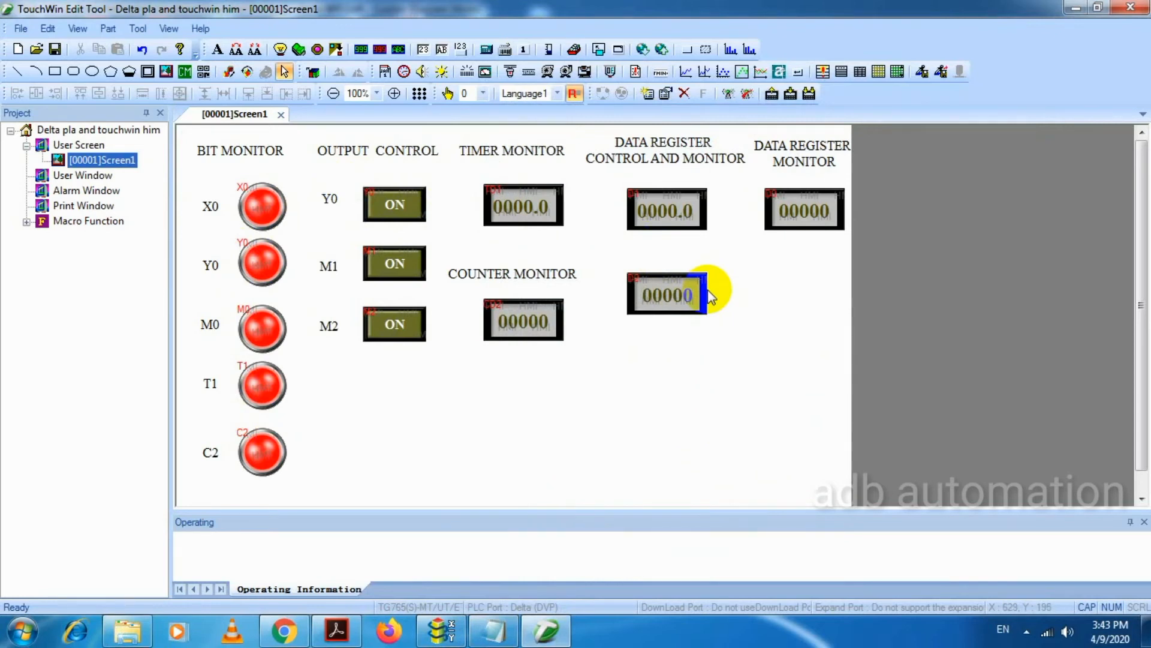
- Switch to WPLSoft, download the ladder program from PC to PLC, restore its executing status, and turn on online mode
{"action": "left_click", "coordinate": [446, 640]}
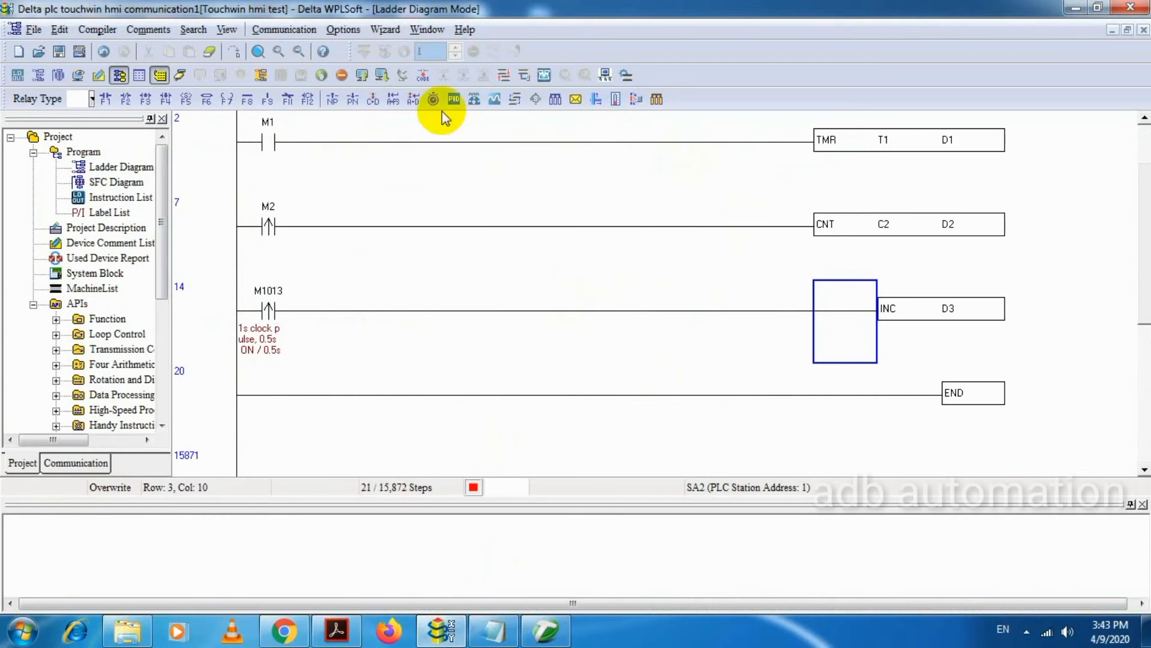
{"action": "left_click", "coordinate": [382, 76]}
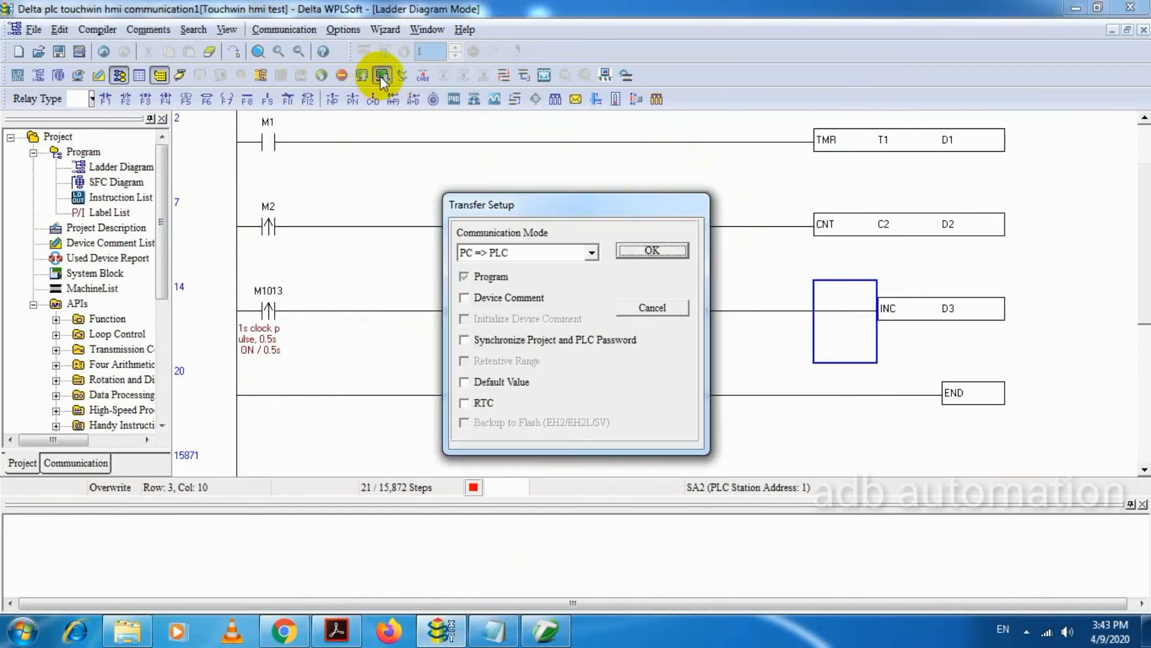
{"action": "left_click", "coordinate": [641, 252]}
{"action": "left_click", "coordinate": [642, 385]}
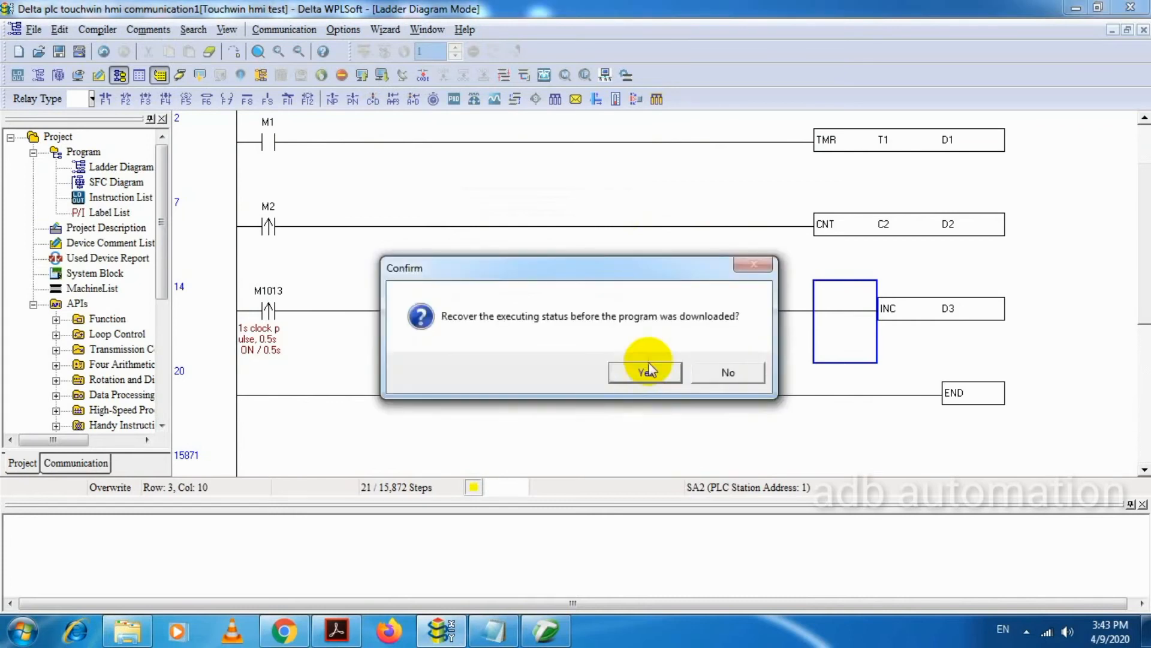
{"action": "left_click", "coordinate": [649, 371]}
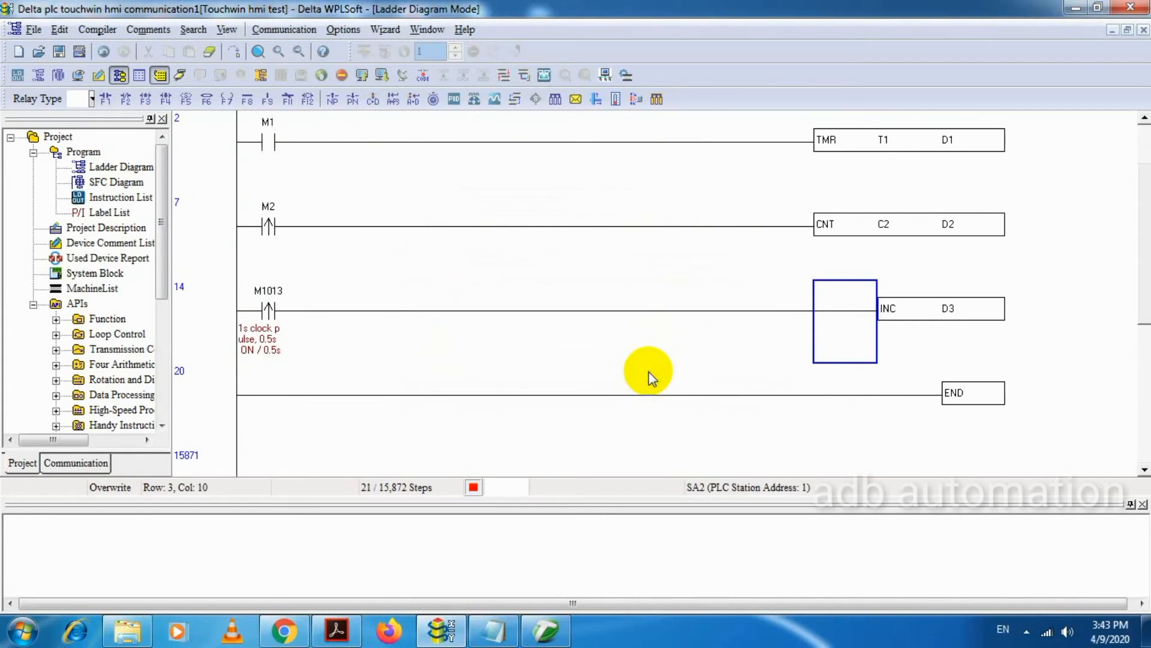
{"action": "left_click", "coordinate": [180, 75]}
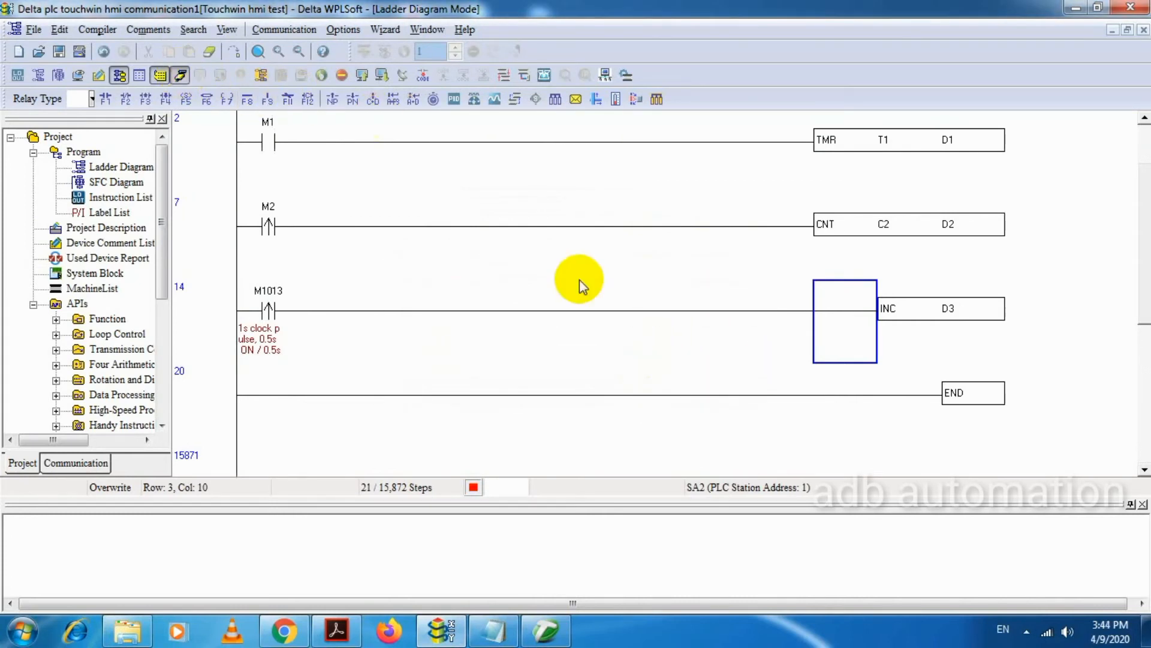
- Return to TouchWin, download the screen to the HMI, and save the project to the Desktop as Delta pla and touchwin him.txp
{"action": "left_click", "coordinate": [546, 629]}
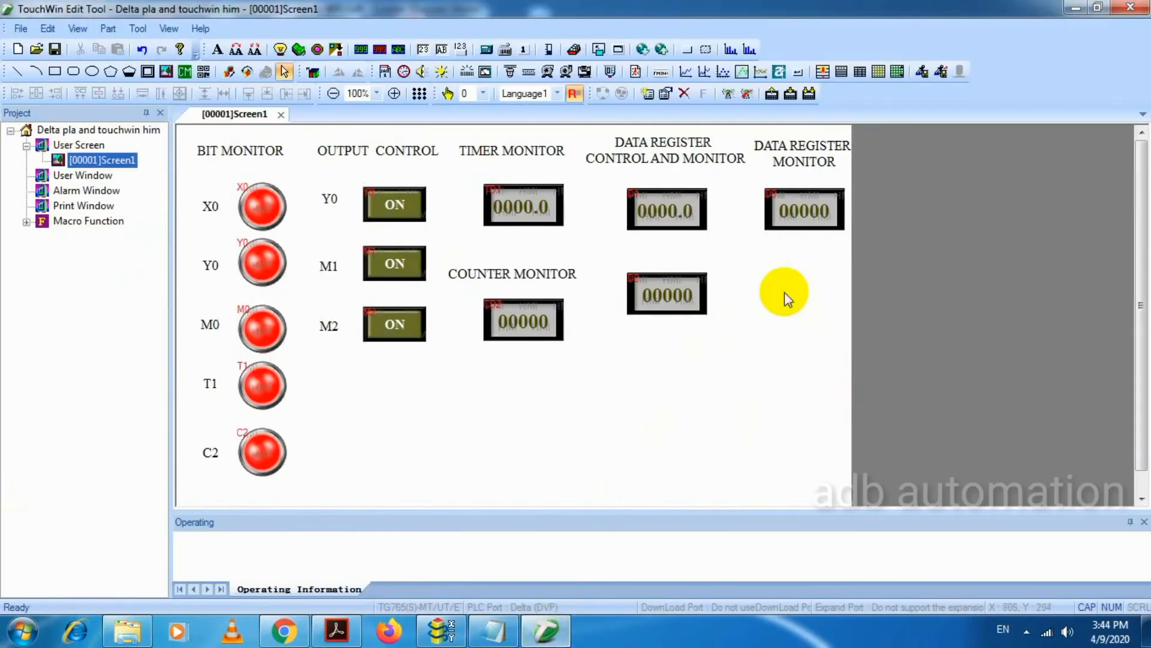
{"action": "left_click", "coordinate": [792, 94]}
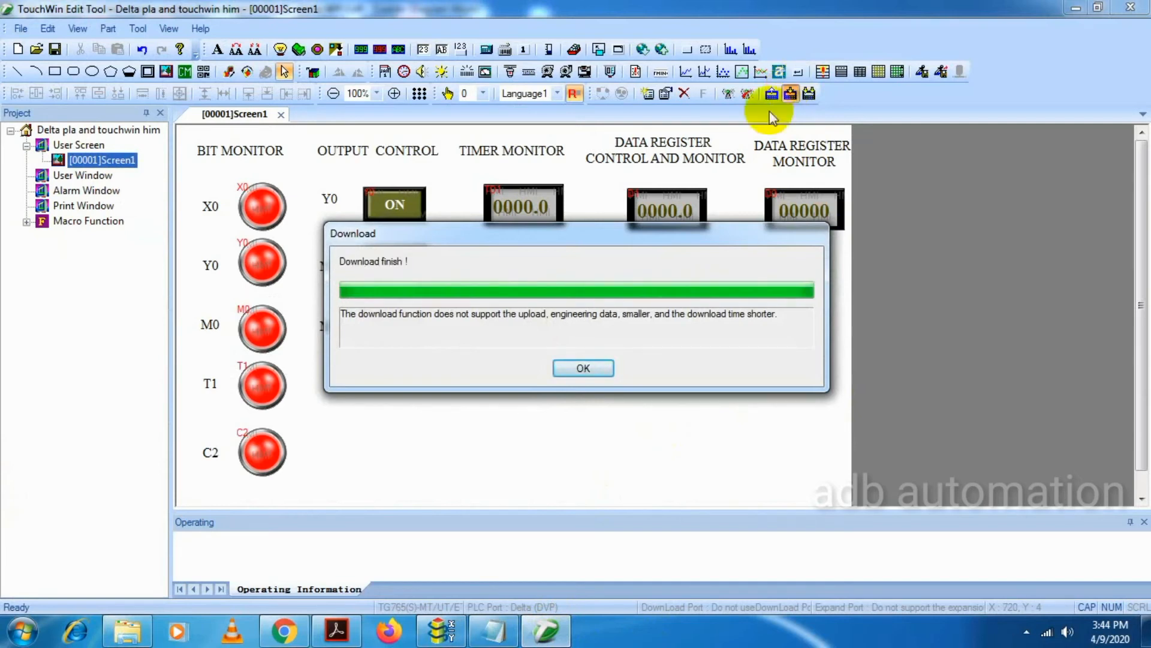
{"action": "left_click", "coordinate": [583, 367]}
{"action": "left_click", "coordinate": [55, 54]}
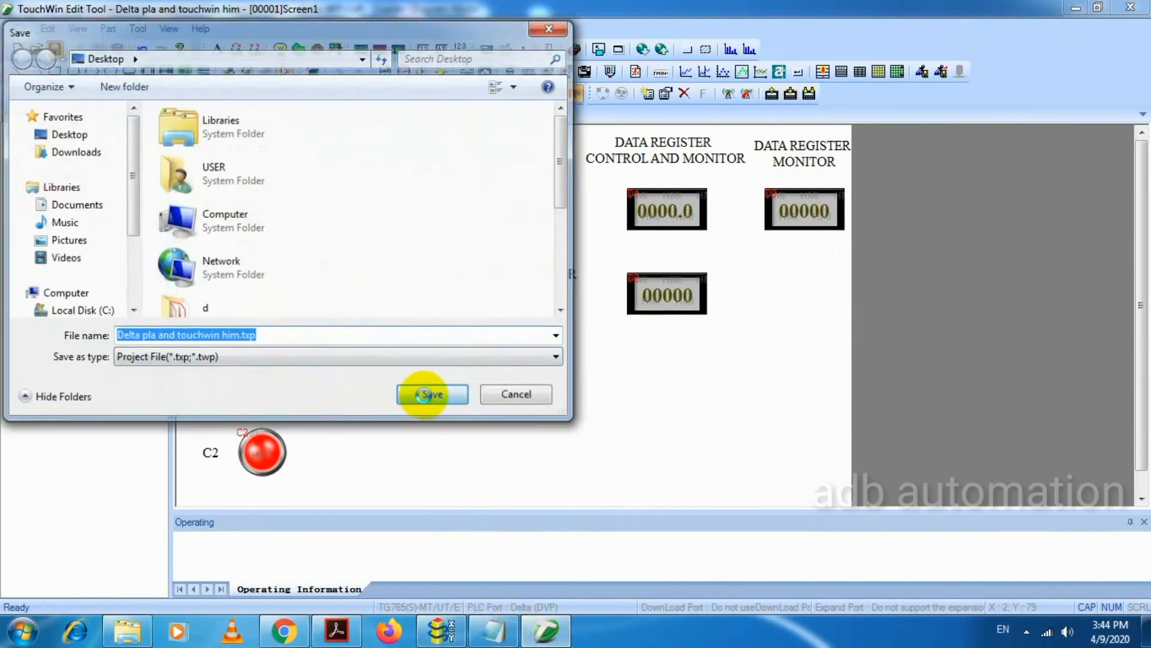
{"action": "left_click", "coordinate": [420, 396]}
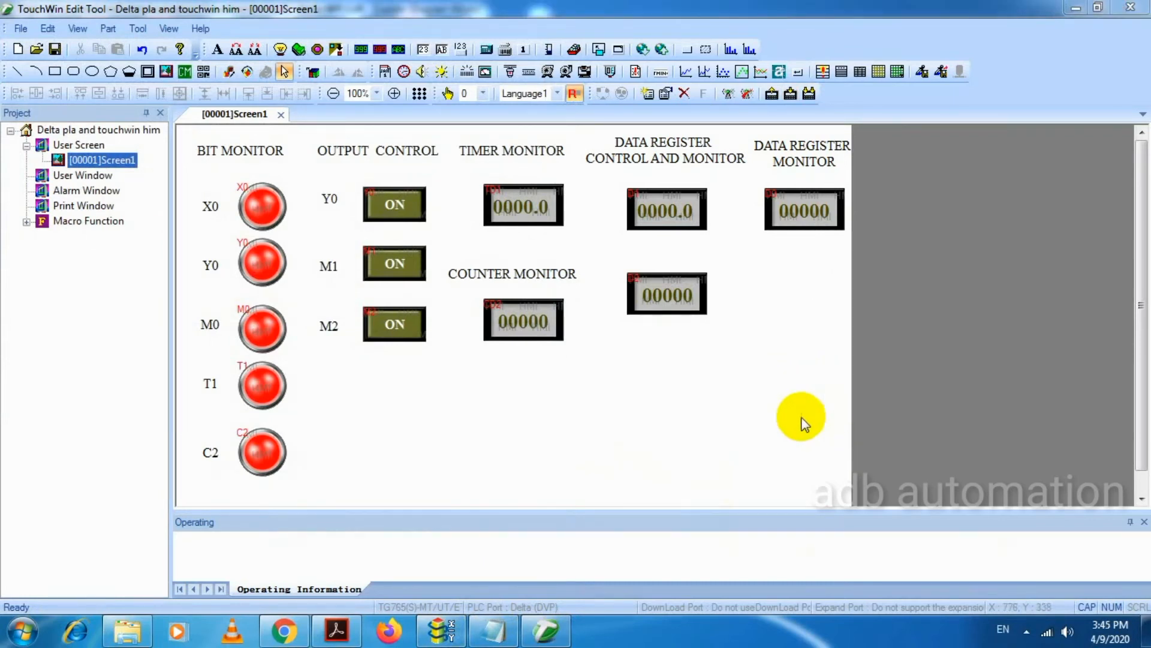
- Switch to the Delta PLC-TouchWin connection manual in Acrobat and examine the RS232 cable wiring in section 2.12.3
{"action": "left_click", "coordinate": [345, 637]}
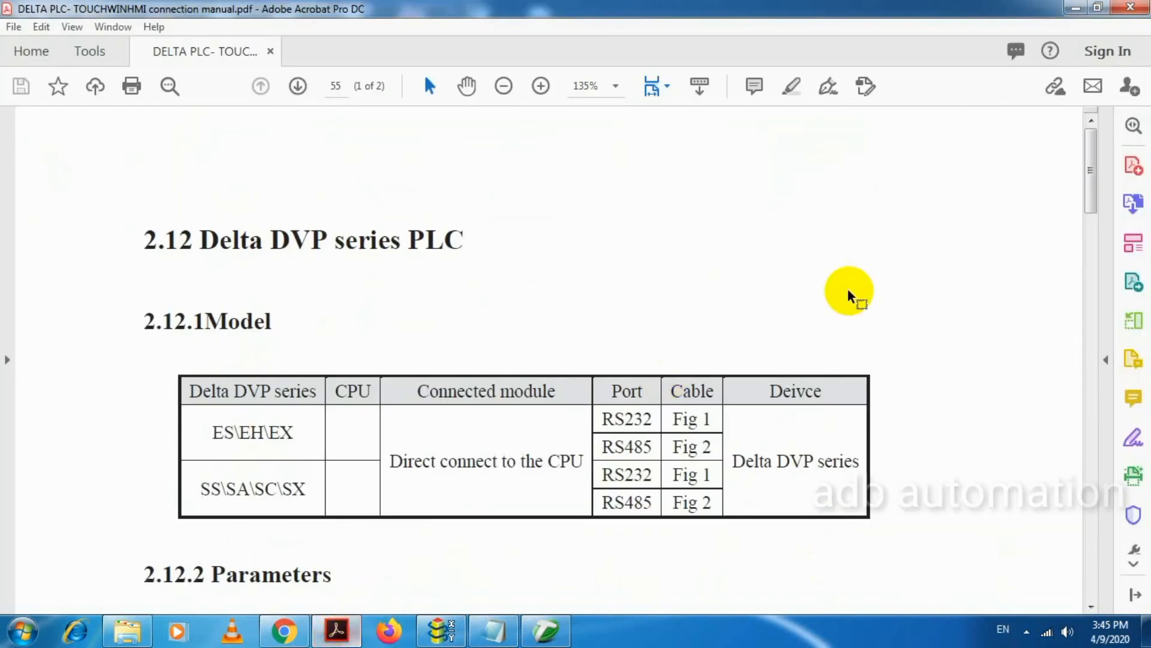
{"action": "scroll", "coordinate": [850, 291], "scroll_direction": "down", "scroll_amount": 5}
{"action": "scroll", "coordinate": [850, 291], "scroll_direction": "down", "scroll_amount": 10}
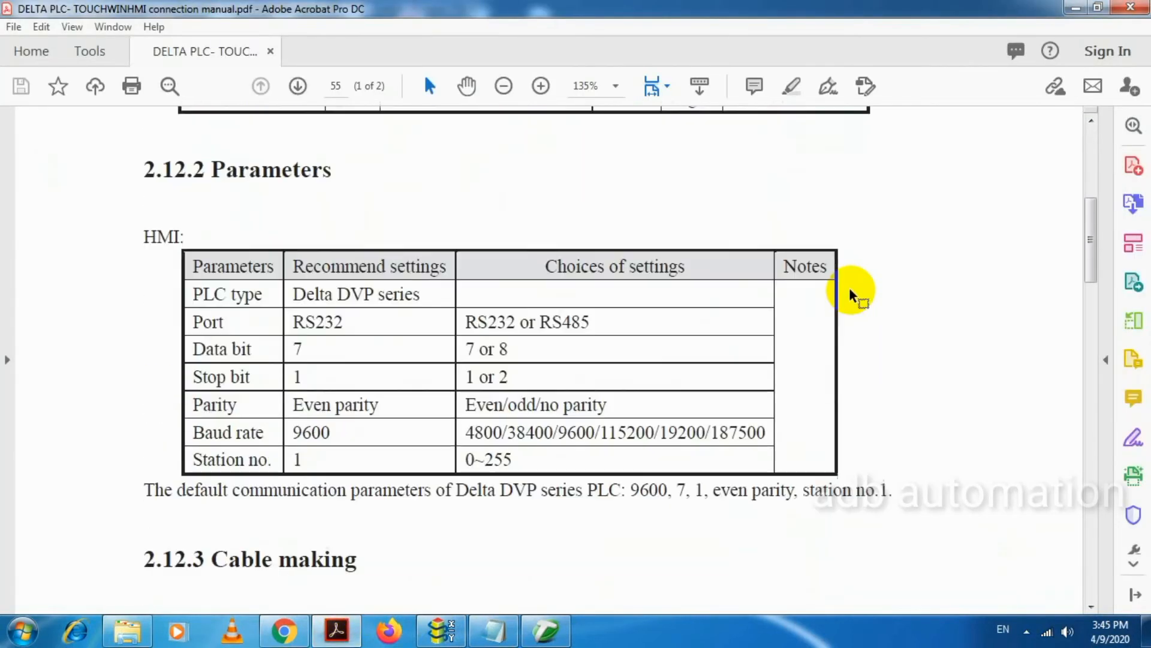
{"action": "scroll", "coordinate": [851, 290], "scroll_direction": "down", "scroll_amount": 1}
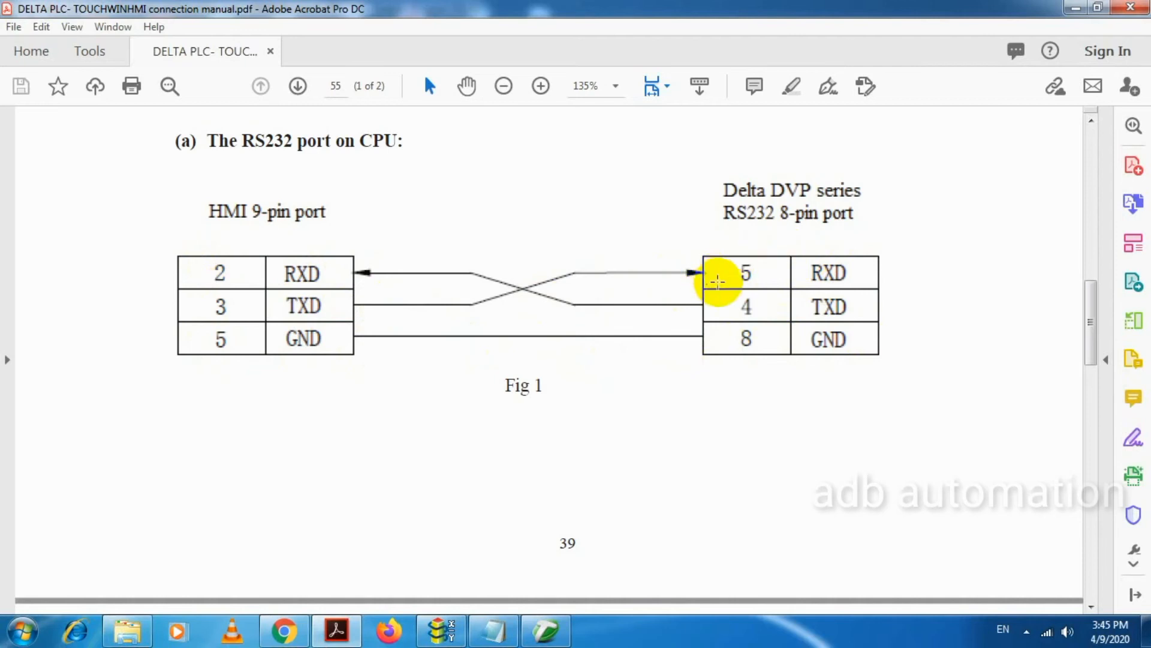
{"action": "scroll", "coordinate": [848, 225], "scroll_direction": "up", "scroll_amount": 1}
{"action": "scroll", "coordinate": [847, 228], "scroll_direction": "up", "scroll_amount": 2}
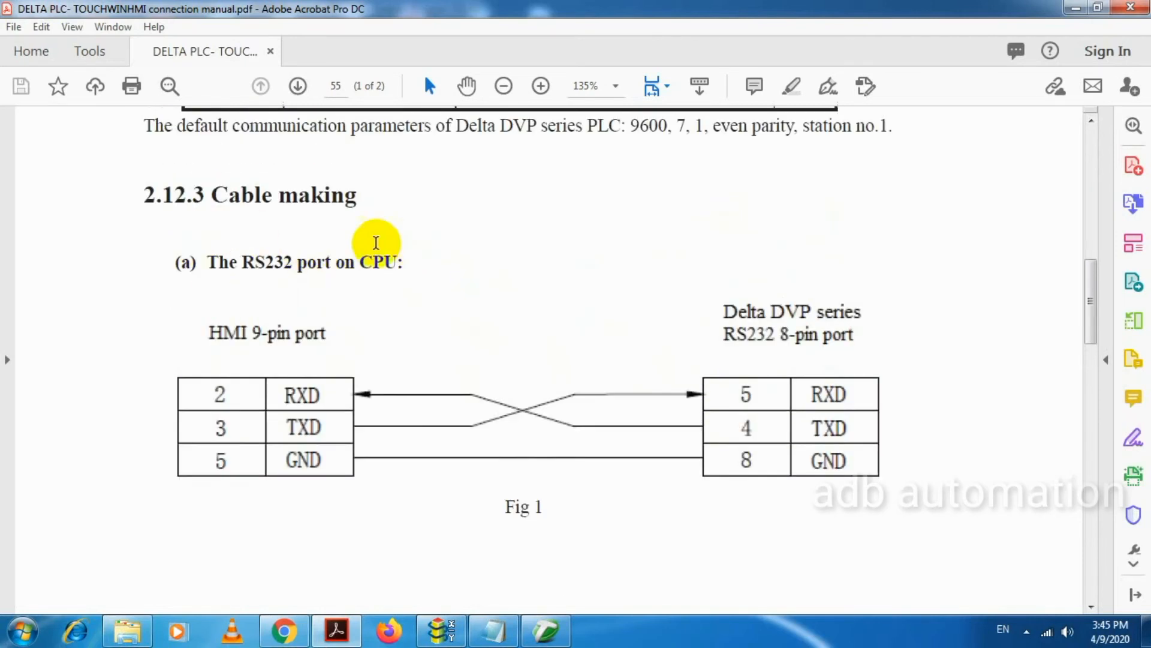
- Examine the RS232 and RS485 port options in the manual's section 2.12.1 Model table
{"action": "scroll", "coordinate": [552, 185], "scroll_direction": "up", "scroll_amount": 7}
{"action": "scroll", "coordinate": [556, 188], "scroll_direction": "up", "scroll_amount": 7}
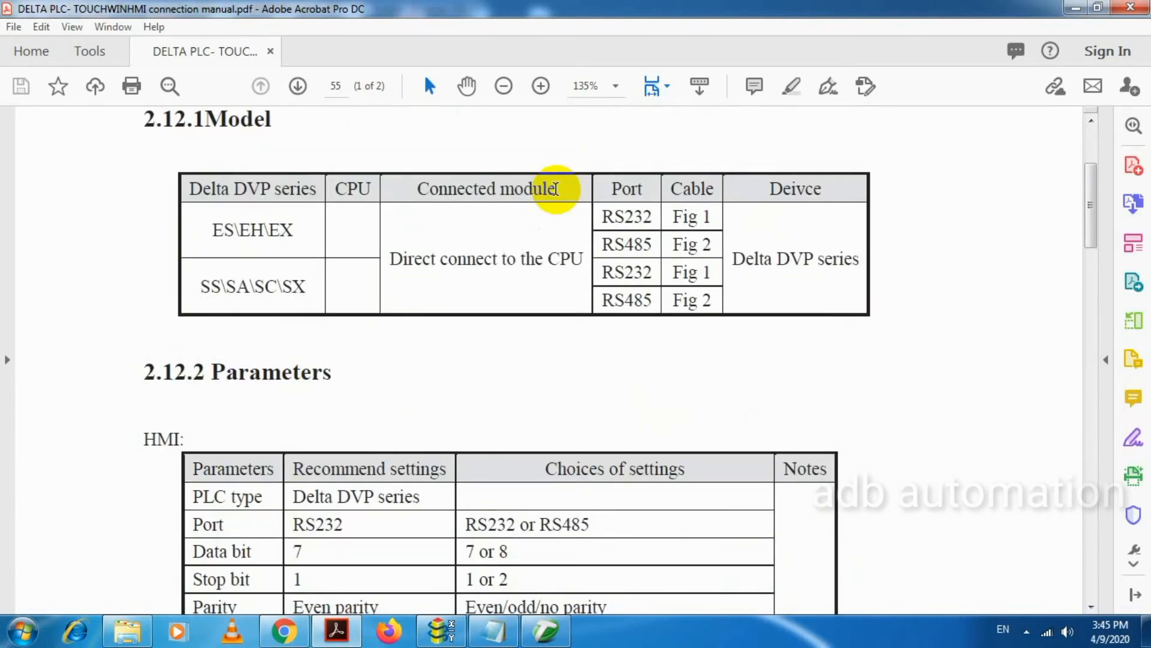
{"action": "scroll", "coordinate": [556, 189], "scroll_direction": "down", "scroll_amount": 1}
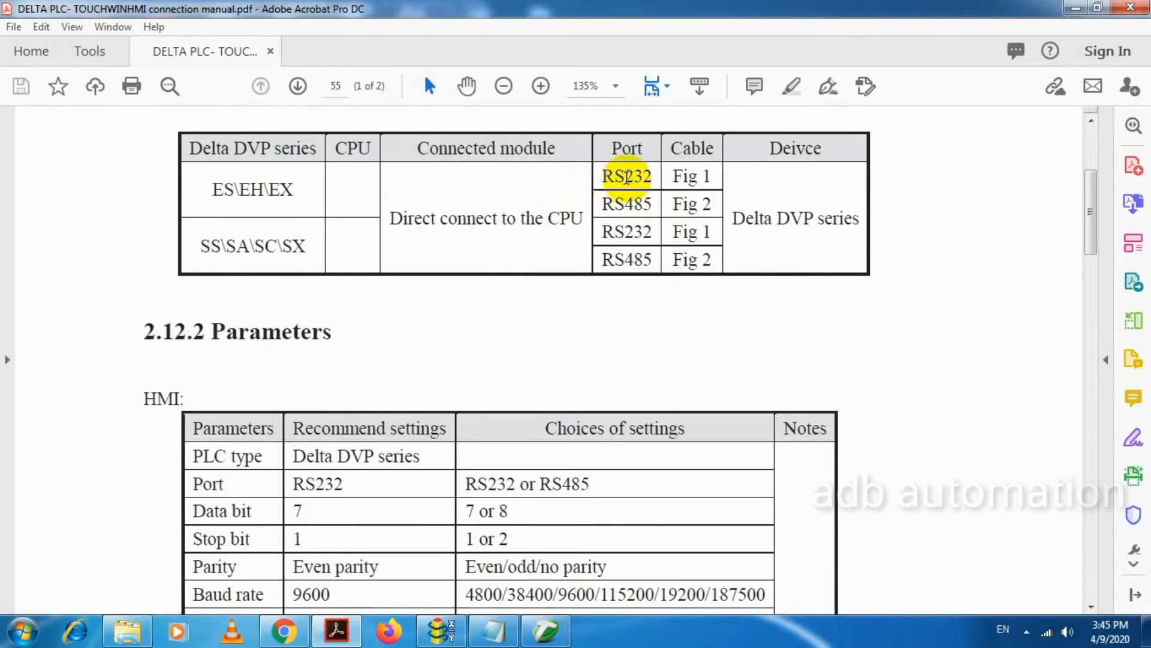
{"action": "left_click_drag", "start_coordinate": [654, 175], "coordinate": [595, 176]}
{"action": "left_click_drag", "start_coordinate": [654, 200], "coordinate": [590, 207]}
{"action": "left_click", "coordinate": [971, 273]}
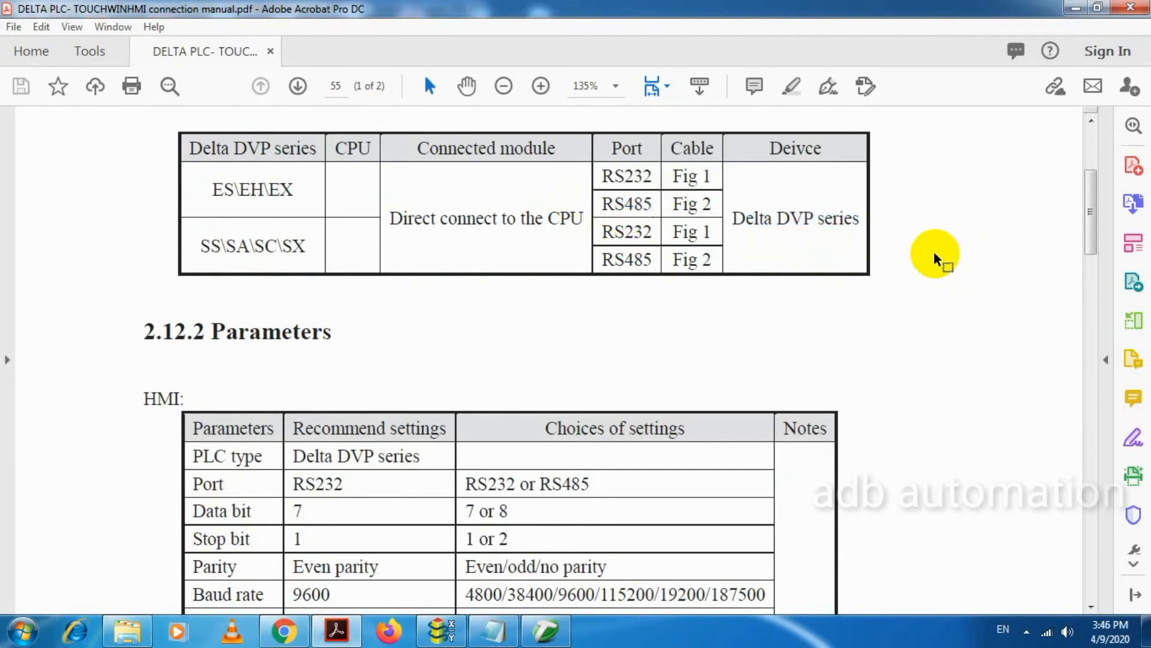
- Review the recommended HMI communication settings in the manual's section 2.12.2 Parameters table
{"action": "scroll", "coordinate": [938, 255], "scroll_direction": "down", "scroll_amount": 3}
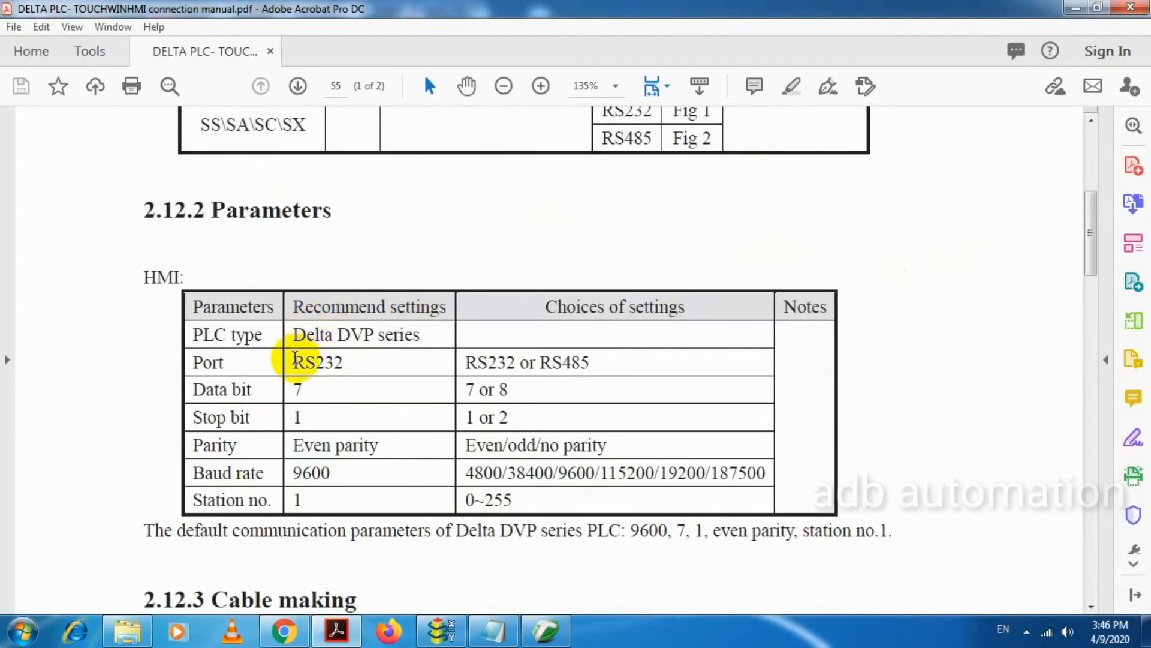
{"action": "left_click_drag", "start_coordinate": [295, 358], "coordinate": [367, 366]}
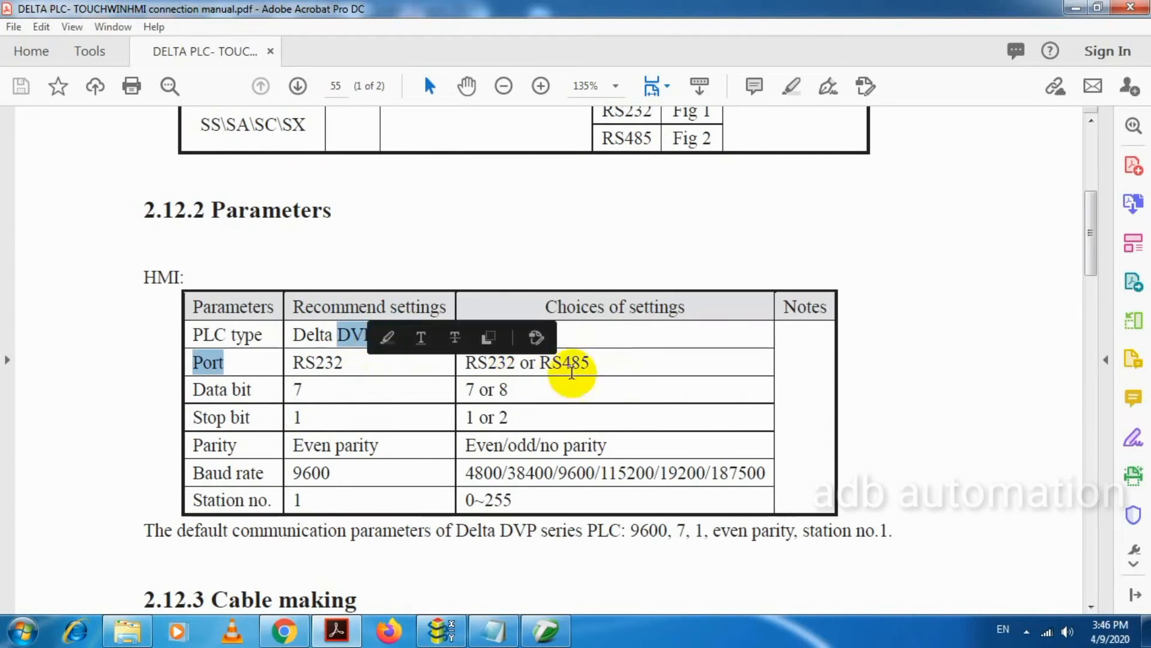
{"action": "left_click", "coordinate": [997, 307]}
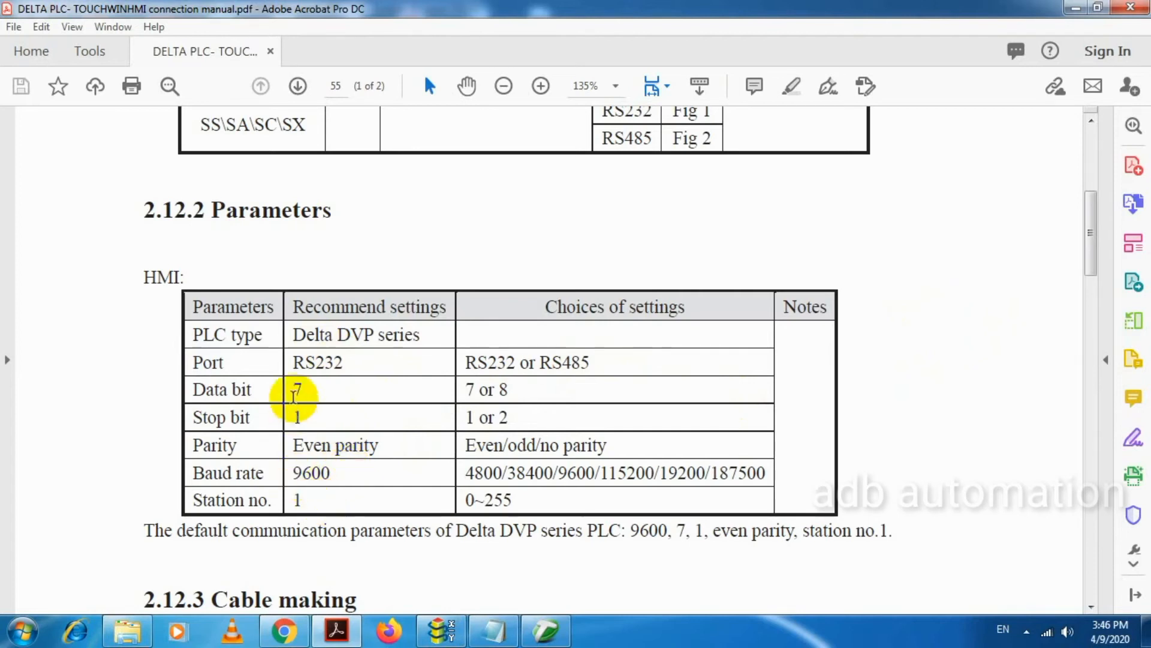
{"action": "scroll", "coordinate": [945, 391], "scroll_direction": "down", "scroll_amount": 3}
{"action": "scroll", "coordinate": [945, 391], "scroll_direction": "down", "scroll_amount": 5}
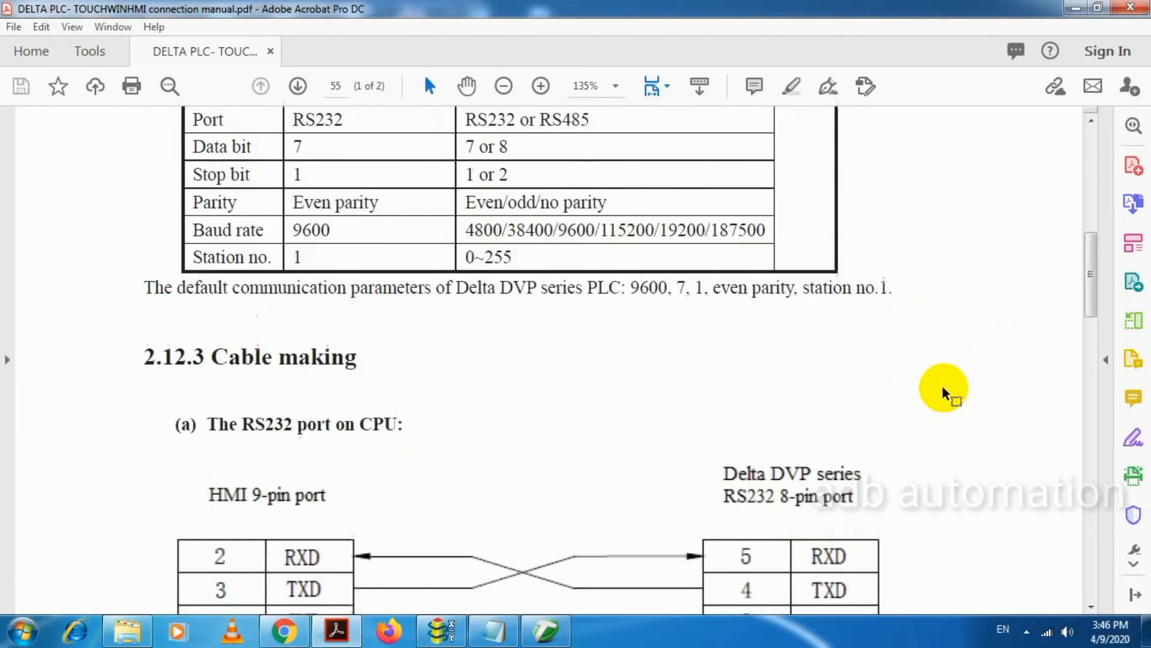
{"action": "scroll", "coordinate": [945, 391], "scroll_direction": "up", "scroll_amount": 5}
- Examine the RS485 cable wiring in Fig 2 and the Device address table in section 2.12.4
{"action": "scroll", "coordinate": [945, 391], "scroll_direction": "down", "scroll_amount": 6}
{"action": "scroll", "coordinate": [944, 391], "scroll_direction": "down", "scroll_amount": 10}
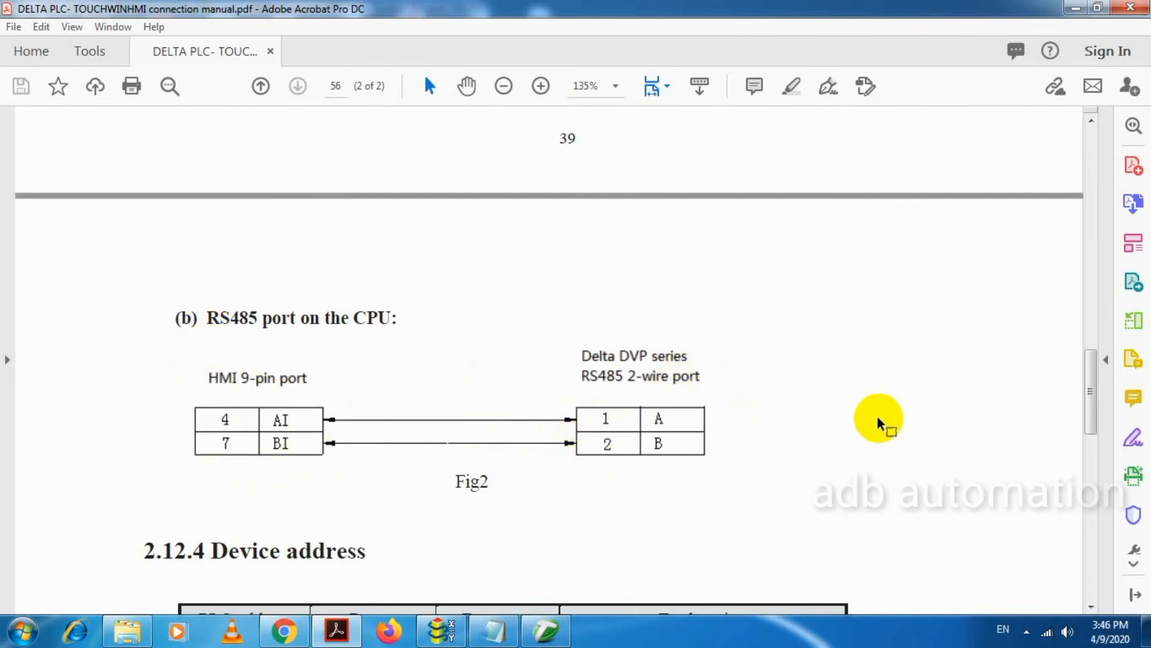
{"action": "scroll", "coordinate": [878, 420], "scroll_direction": "down", "scroll_amount": 5}
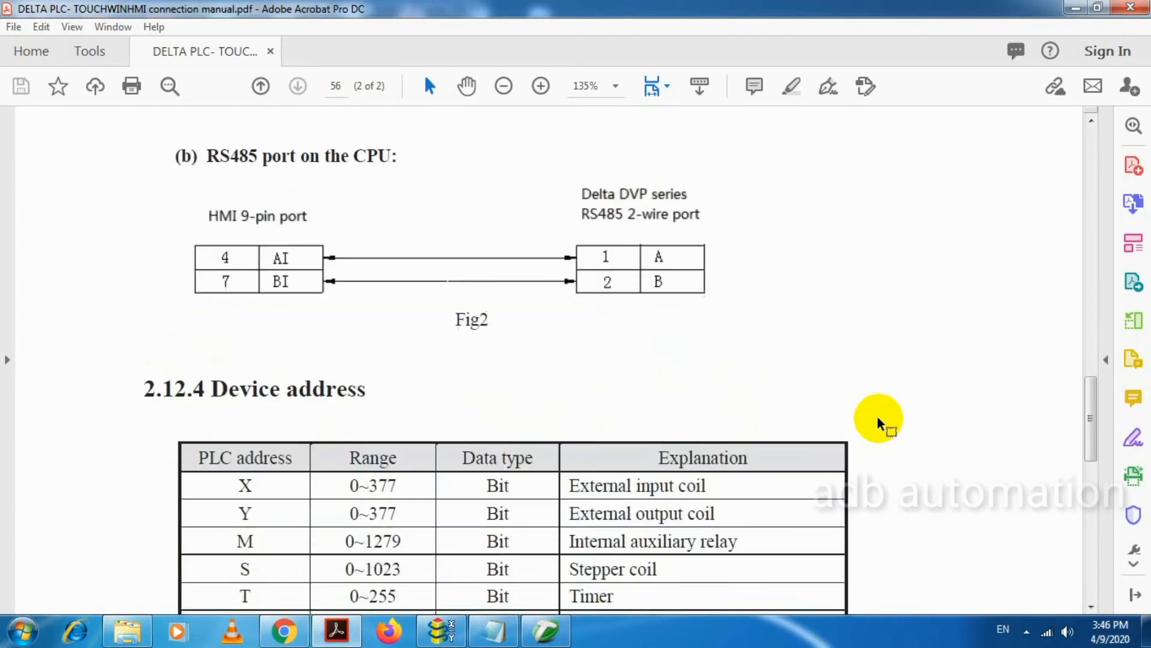
- Review the PLC address ranges and data types listed in the manual's Device address table
{"action": "scroll", "coordinate": [878, 420], "scroll_direction": "down", "scroll_amount": 10}
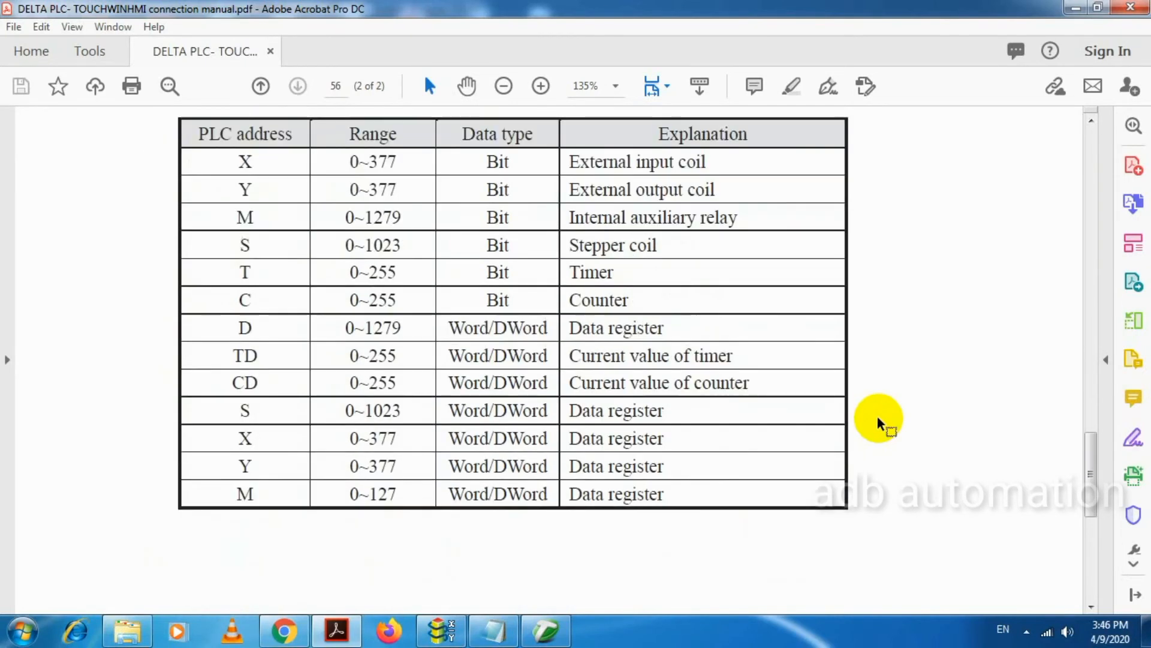
{"action": "scroll", "coordinate": [879, 420], "scroll_direction": "up", "scroll_amount": 5}
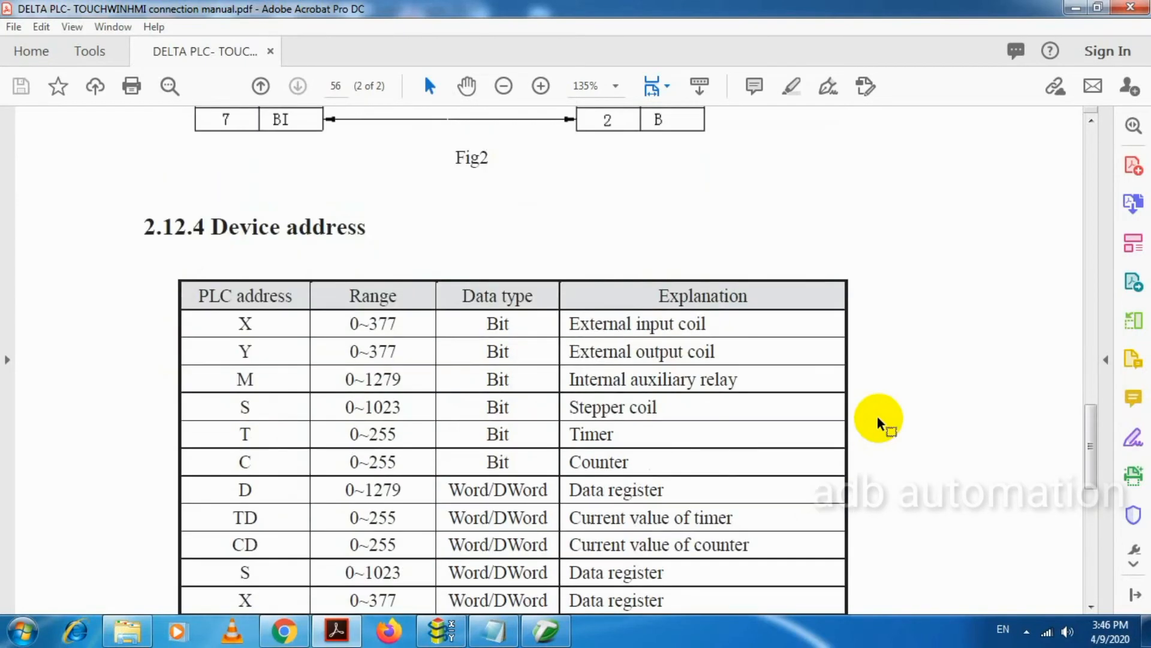
{"action": "scroll", "coordinate": [878, 420], "scroll_direction": "up", "scroll_amount": 20}
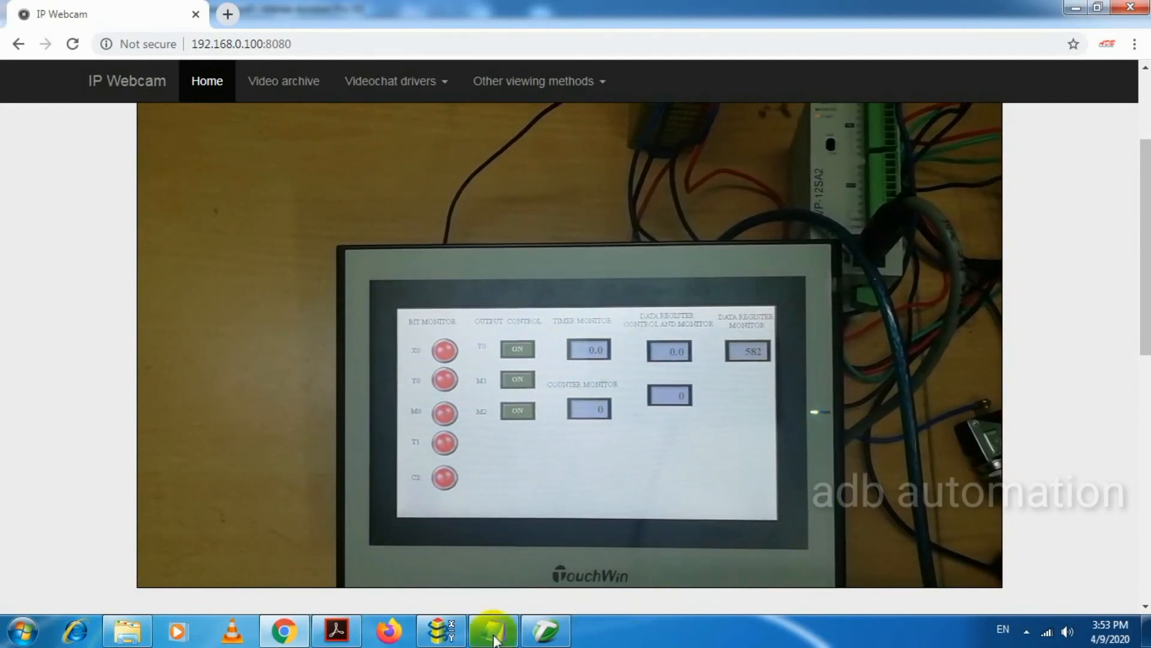
- Compare the live HMI bit monitor in the IP Webcam view with the Notepad address list and the WPLSoft ladder program
{"action": "left_click", "coordinate": [513, 637]}
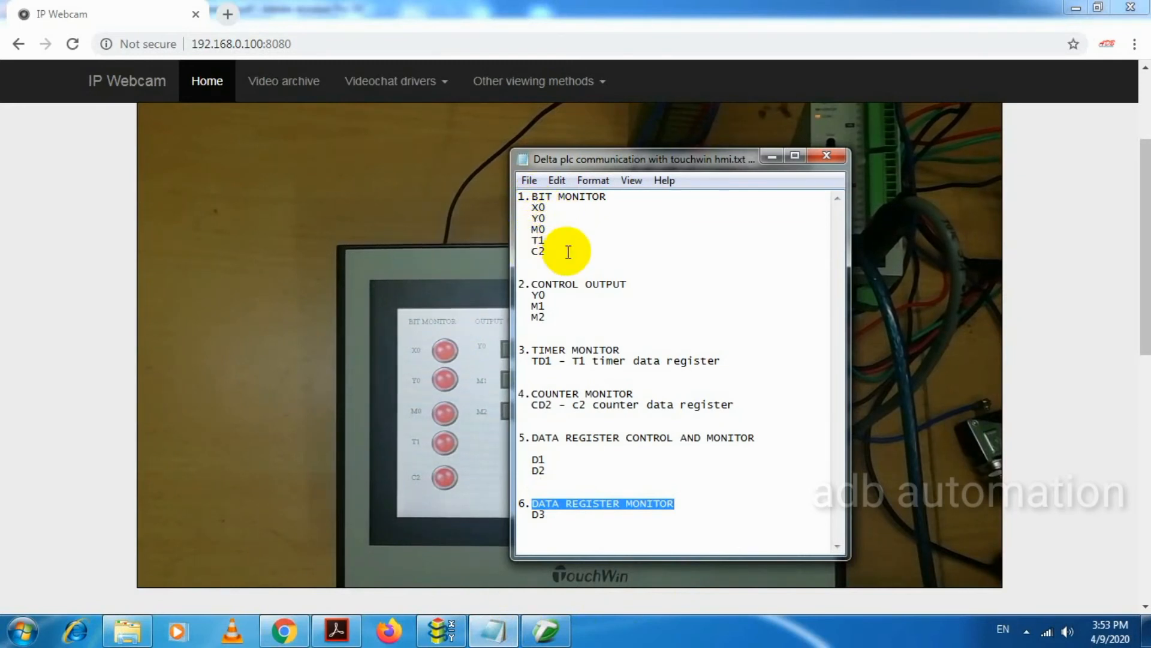
{"action": "left_click_drag", "start_coordinate": [628, 171], "coordinate": [1029, 530]}
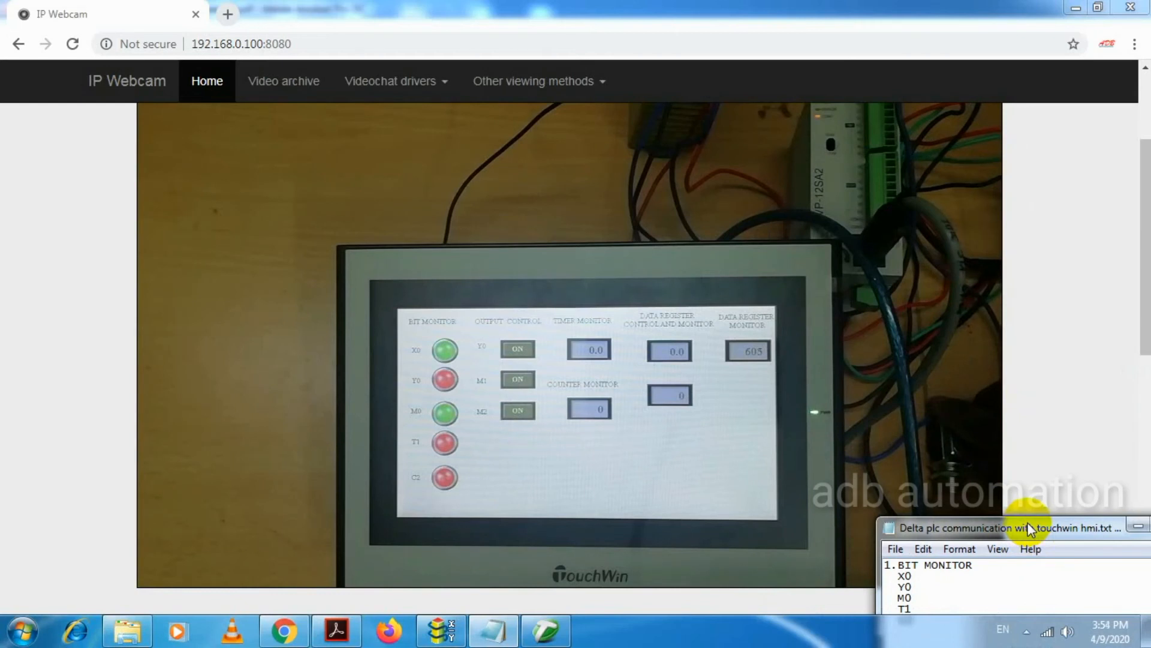
{"action": "left_click", "coordinate": [442, 628]}
{"action": "scroll", "coordinate": [810, 204], "scroll_direction": "up", "scroll_amount": 1}
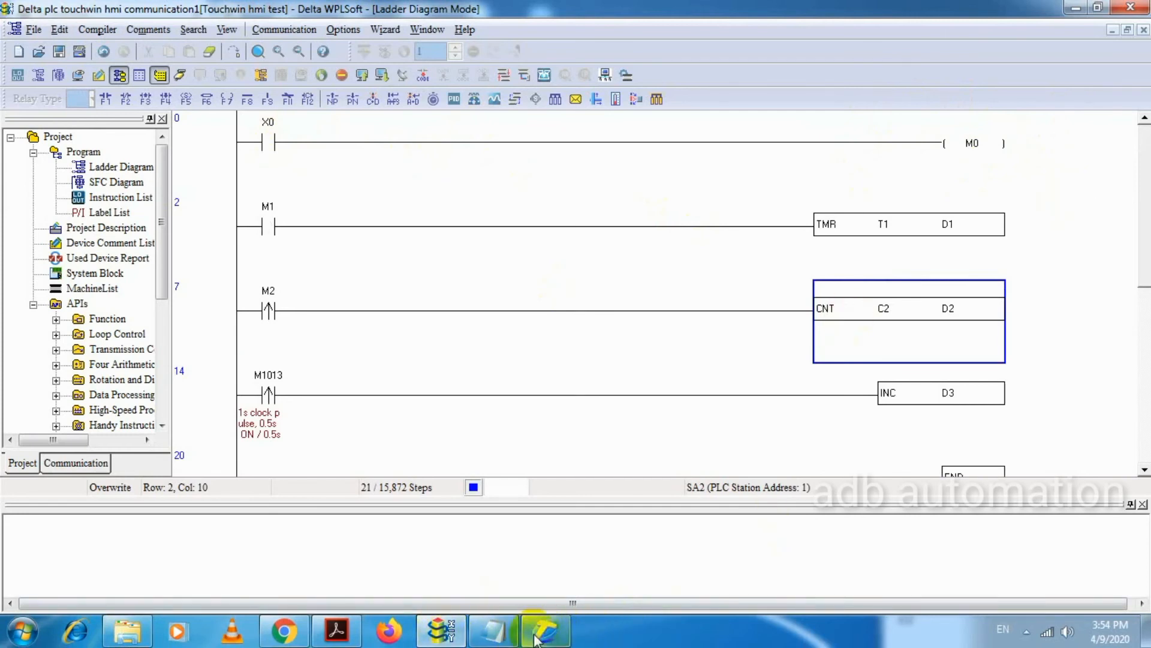
{"action": "left_click", "coordinate": [296, 627]}
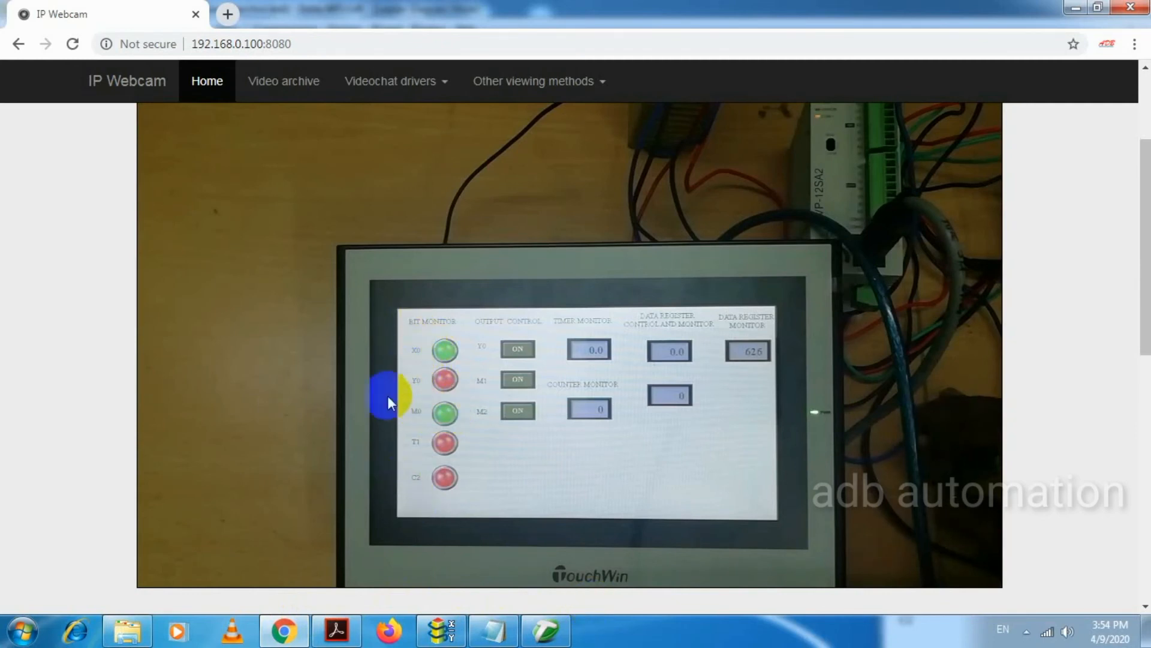
- Check the Y0 and M0 entries of the Notepad address list against the live HMI, and examine the M1 and M2 rungs in WPLSoft
{"action": "left_click", "coordinate": [488, 633]}
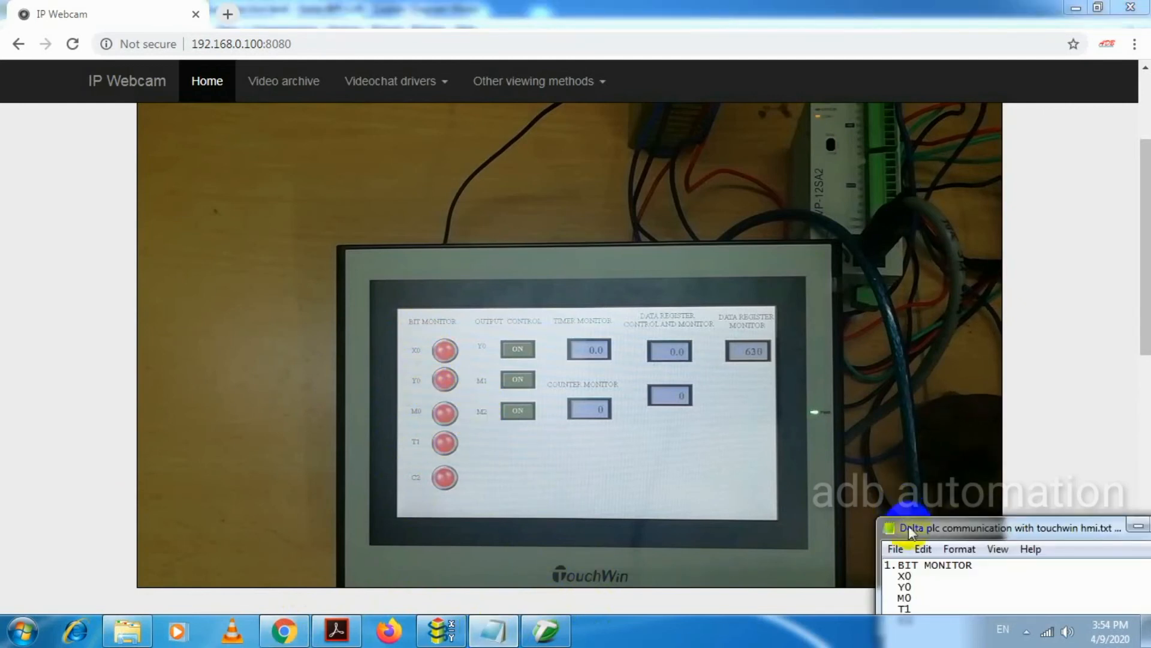
{"action": "left_click_drag", "start_coordinate": [909, 527], "coordinate": [861, 326]}
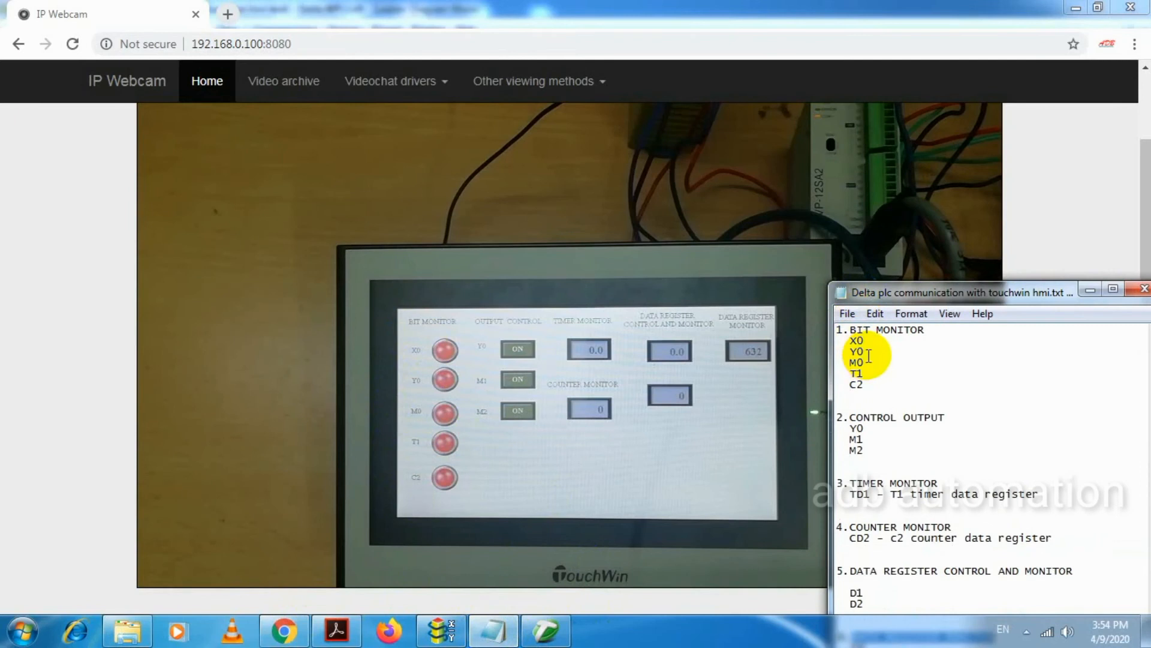
{"action": "left_click_drag", "start_coordinate": [865, 428], "coordinate": [837, 428]}
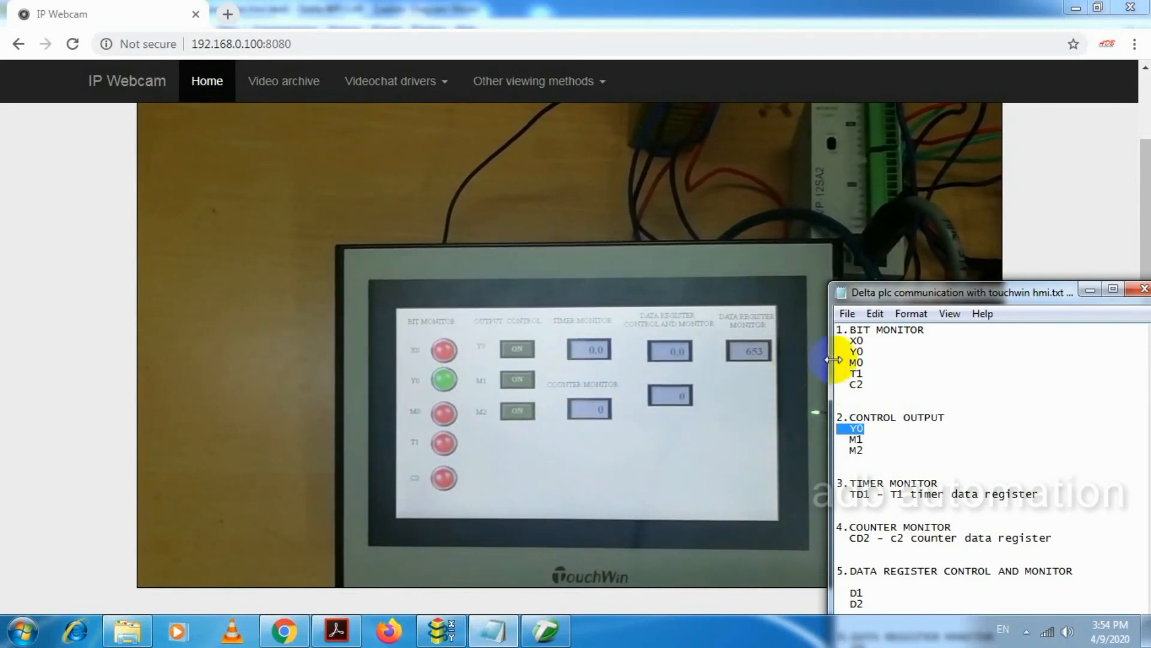
{"action": "left_click_drag", "start_coordinate": [864, 352], "coordinate": [849, 353]}
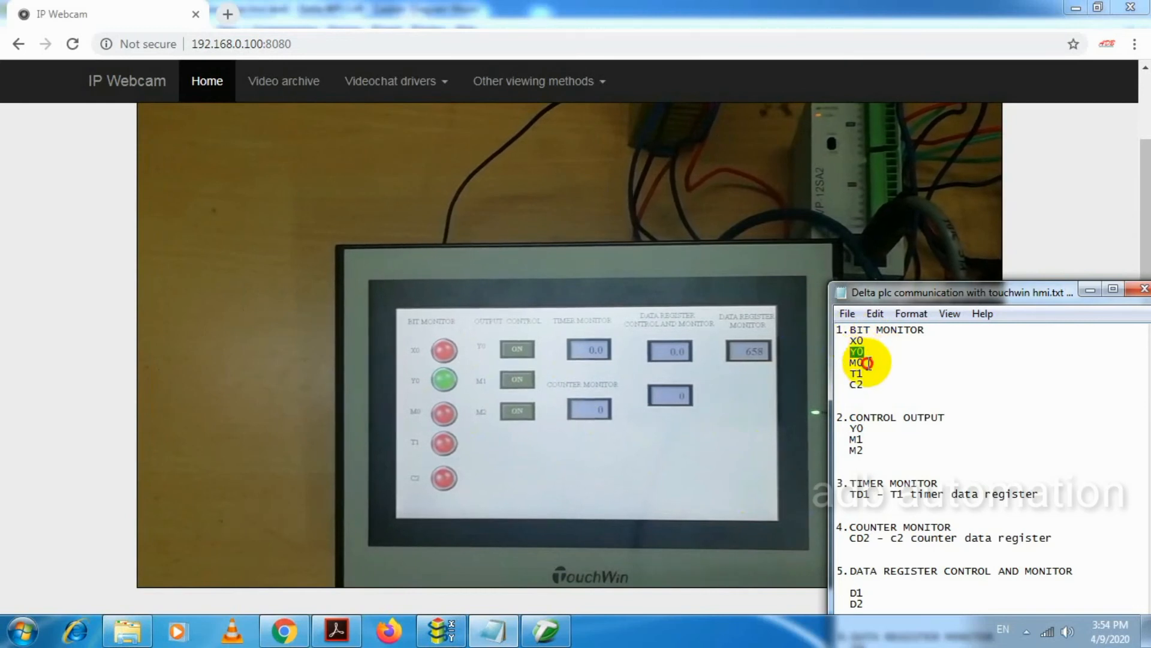
{"action": "left_click_drag", "start_coordinate": [869, 361], "coordinate": [840, 360]}
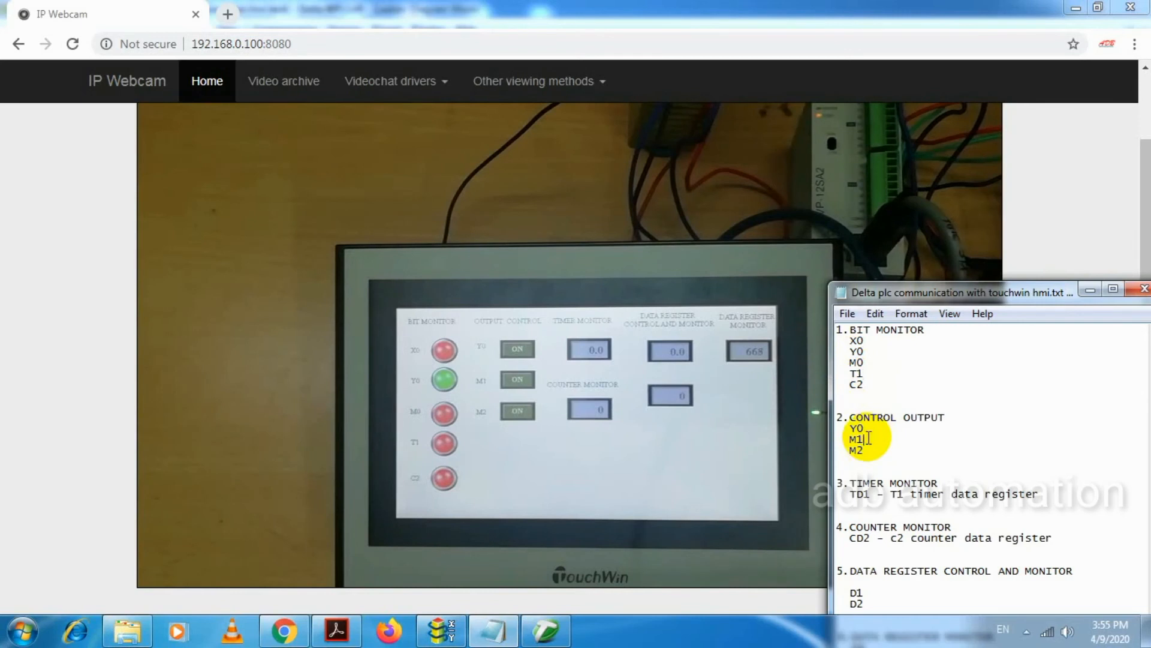
{"action": "left_click", "coordinate": [441, 630]}
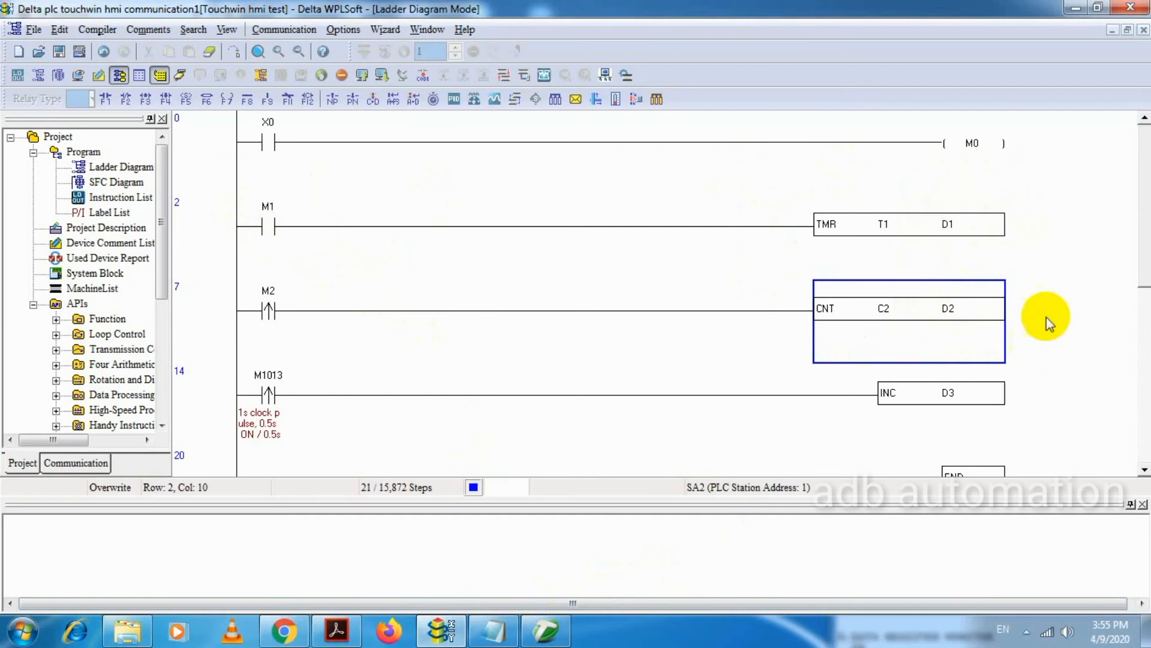
- Switch to TouchWin Edit Tool and place a text label reading TD1 beside the timer monitor display
{"action": "left_click", "coordinate": [545, 628]}
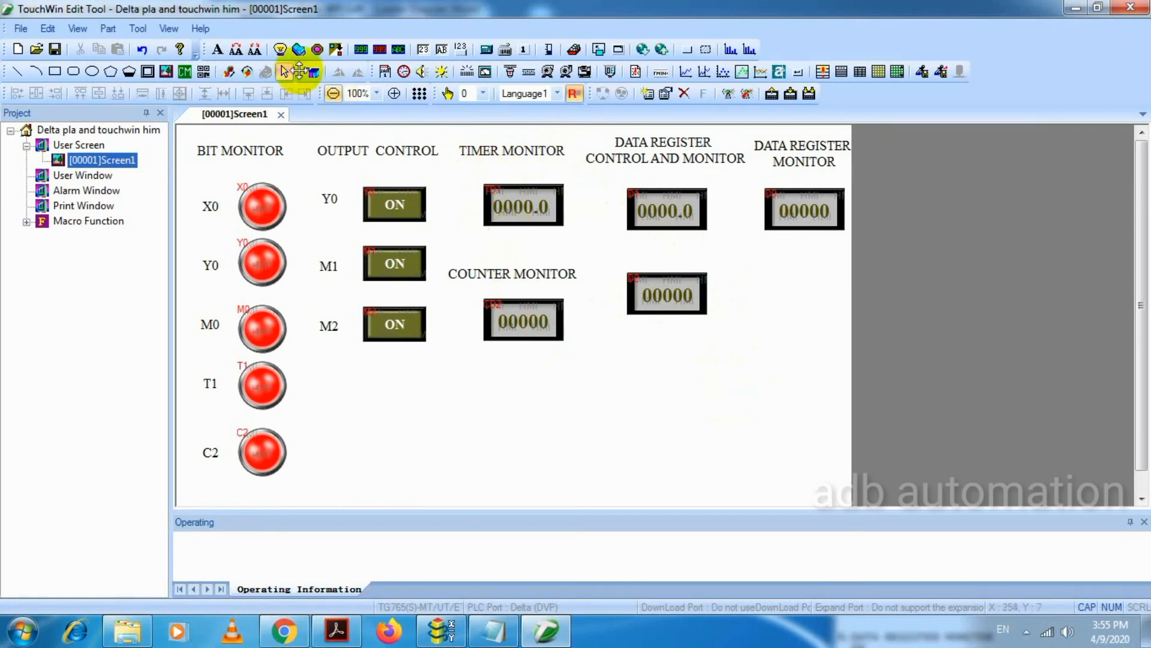
{"action": "left_click", "coordinate": [217, 49]}
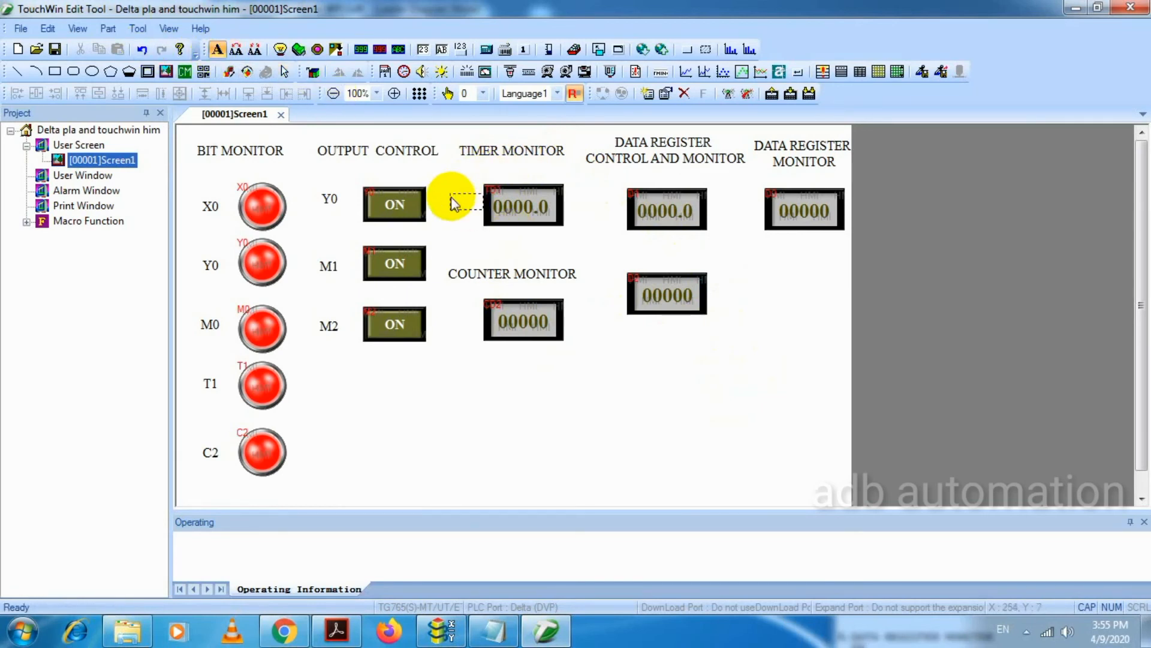
{"action": "left_click", "coordinate": [443, 198]}
{"action": "left_click_drag", "start_coordinate": [491, 210], "coordinate": [424, 205]}
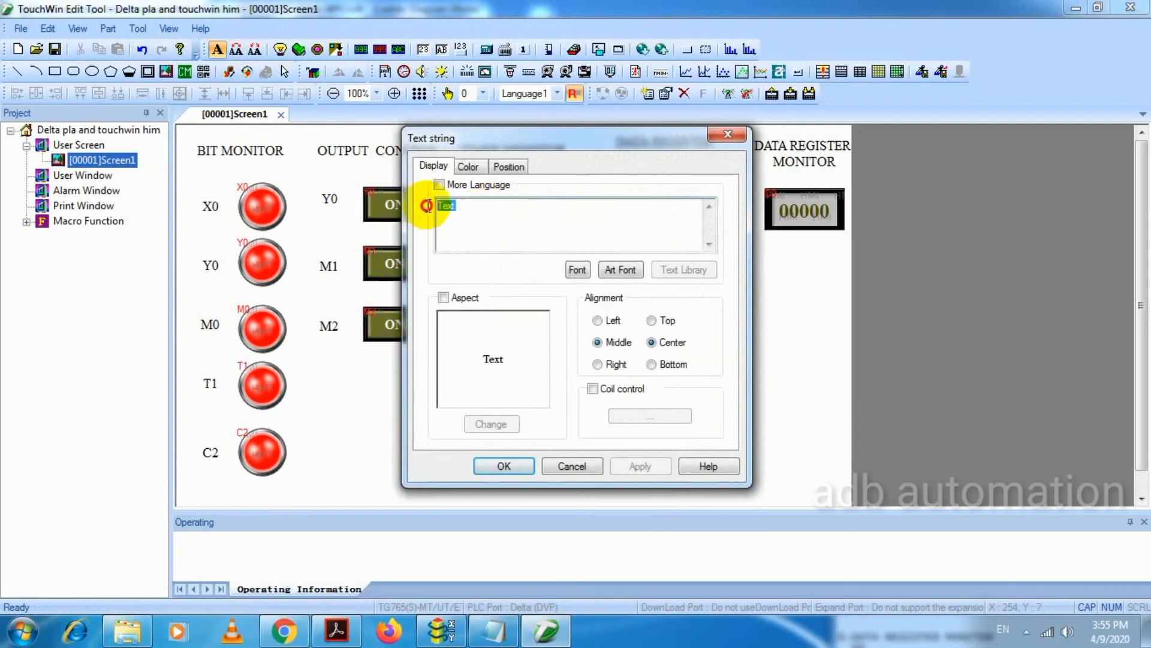
{"action": "type", "text": "TD1"}
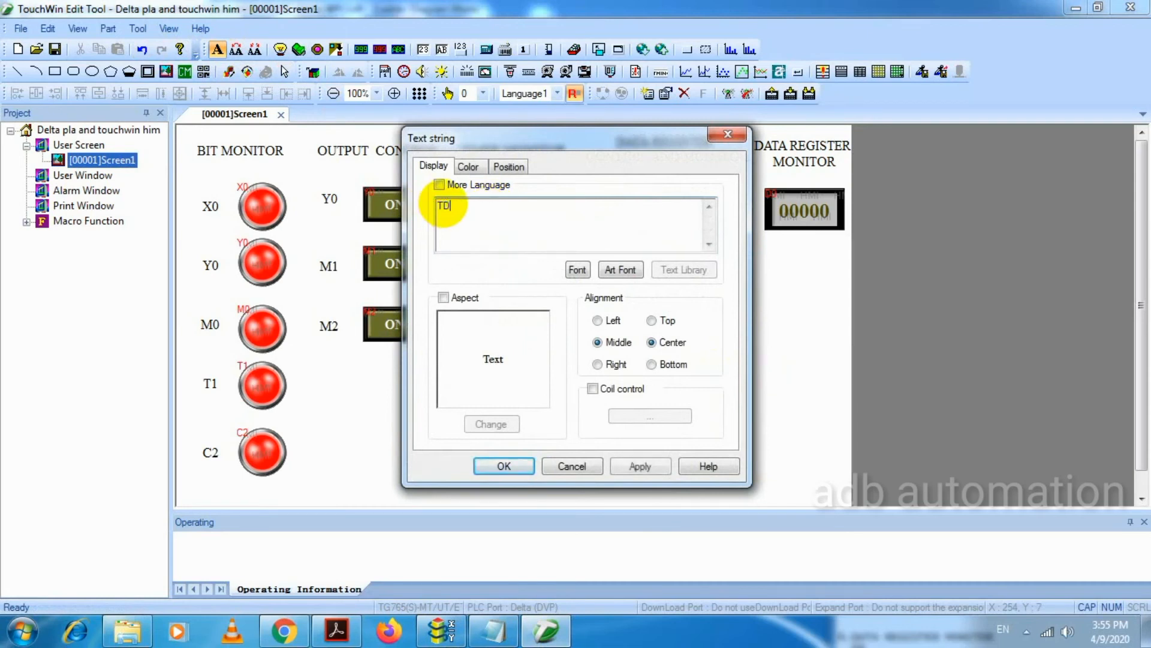
{"action": "left_click", "coordinate": [511, 466]}
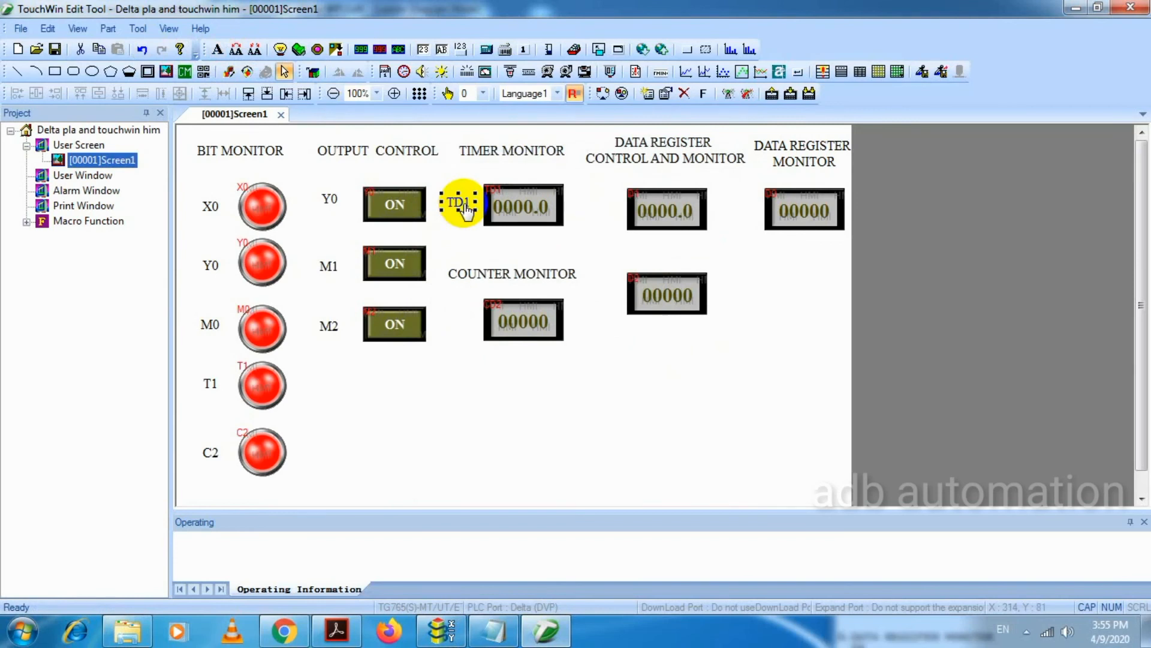
- Change the text of the timer monitor display's label to T1
{"action": "double_click", "coordinate": [466, 210]}
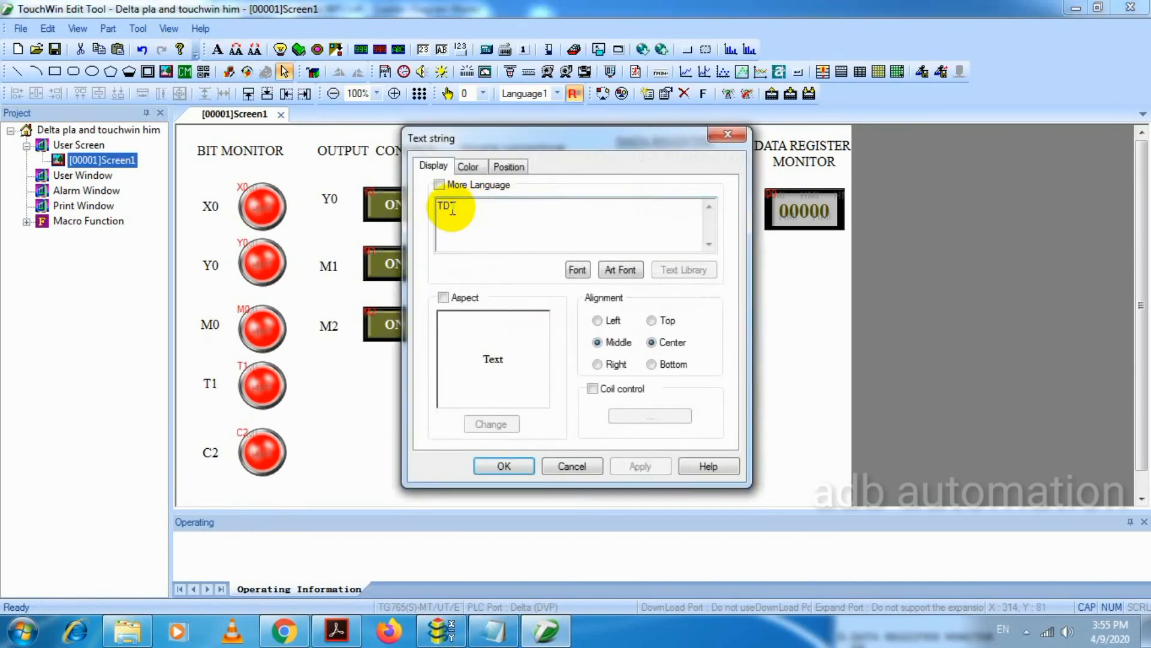
{"action": "left_click", "coordinate": [451, 207]}
{"action": "key", "text": "BackSpace"}
{"action": "left_click", "coordinate": [511, 466]}
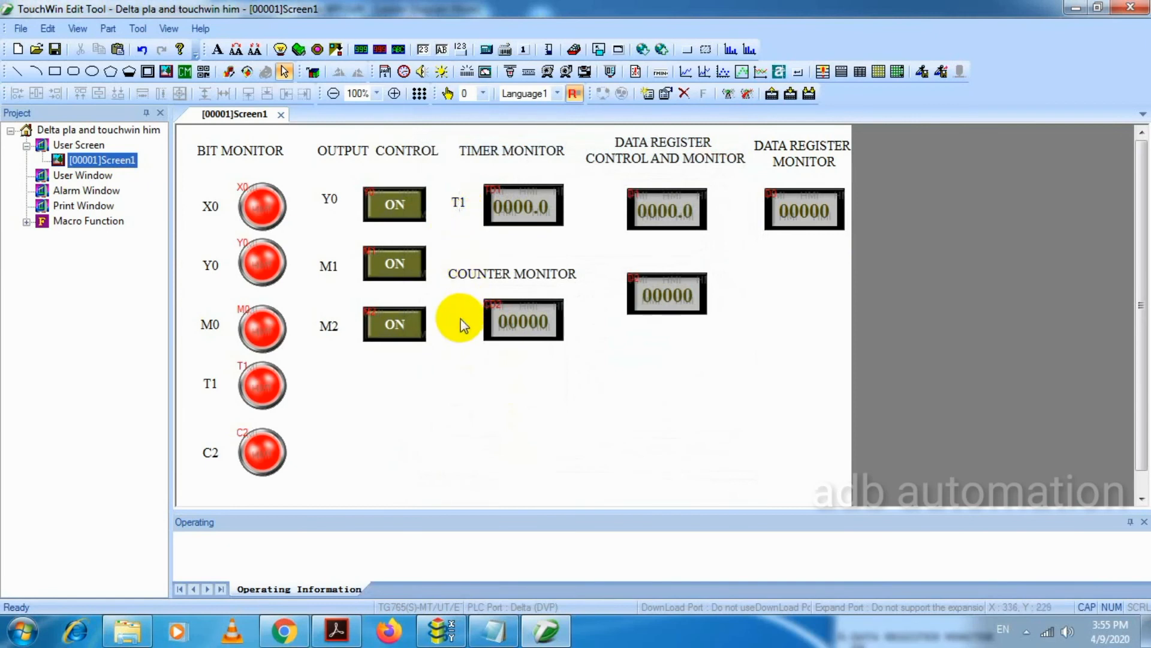
- Duplicate the T1 label, place the copy beside the counter monitor display and set its text to C2
{"action": "key", "text": "ctrl+c"}
{"action": "key", "text": "ctrl+v"}
{"action": "left_click_drag", "start_coordinate": [461, 218], "coordinate": [452, 319]}
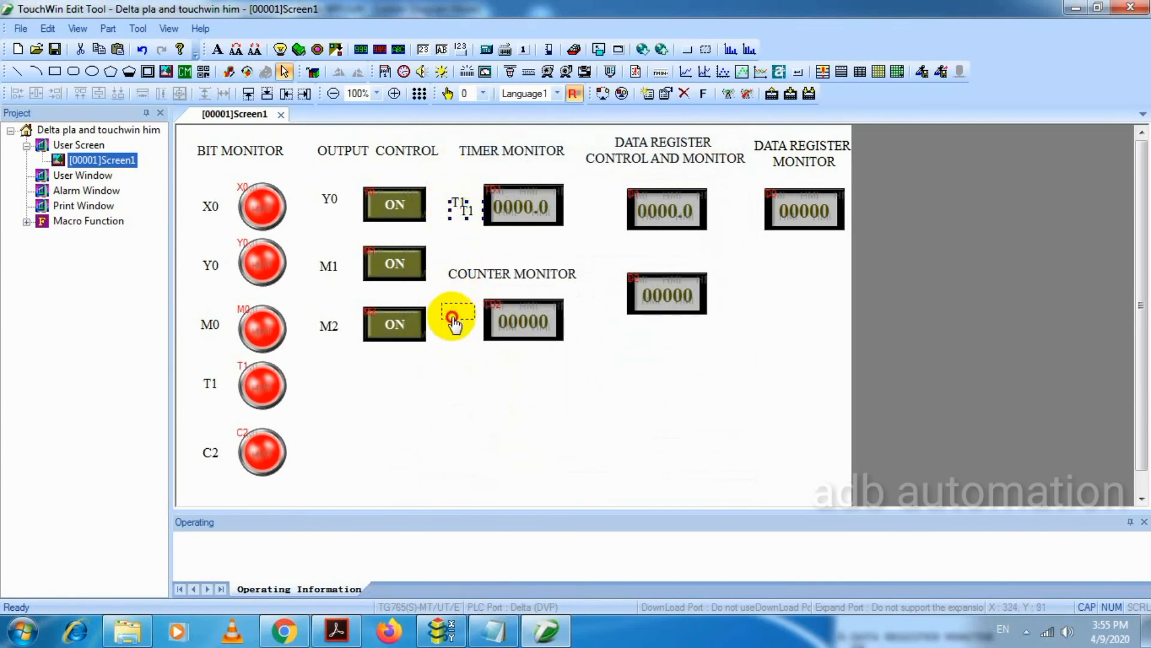
{"action": "double_click", "coordinate": [463, 323]}
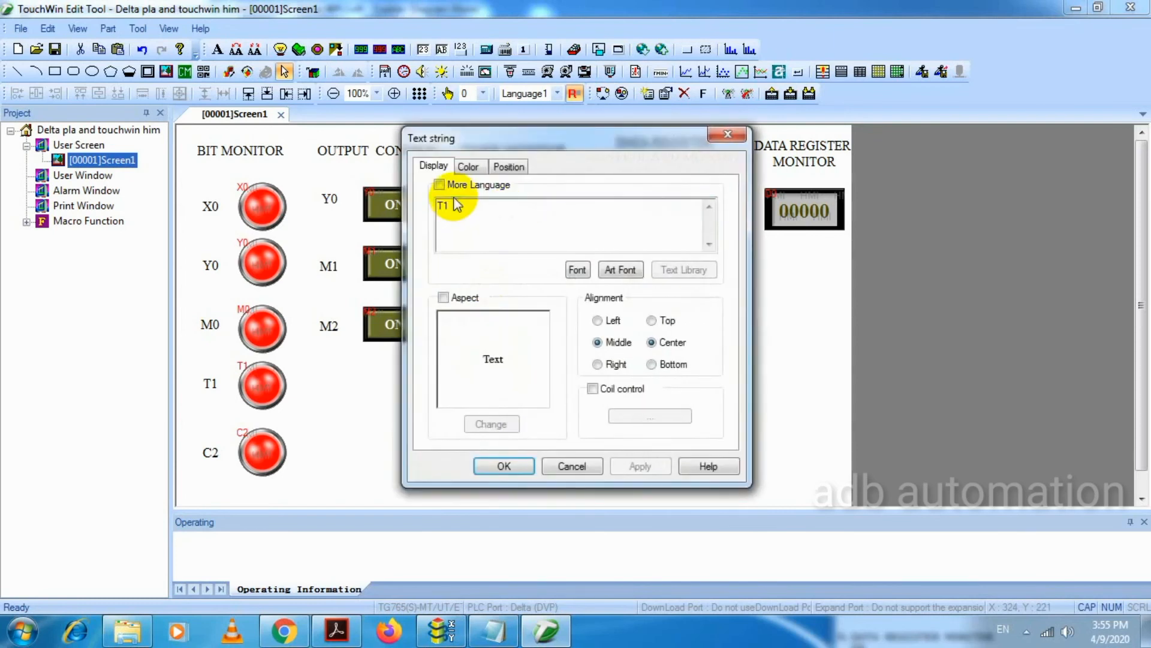
{"action": "left_click_drag", "start_coordinate": [485, 215], "coordinate": [321, 193]}
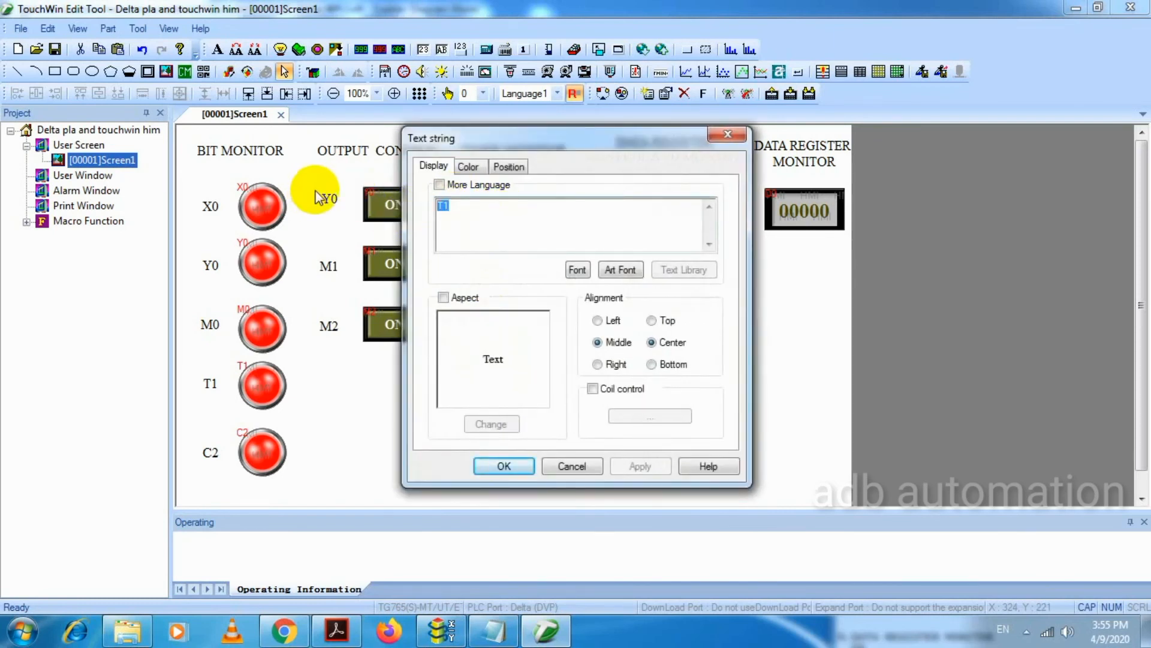
{"action": "type", "text": "C2"}
{"action": "left_click", "coordinate": [504, 466]}
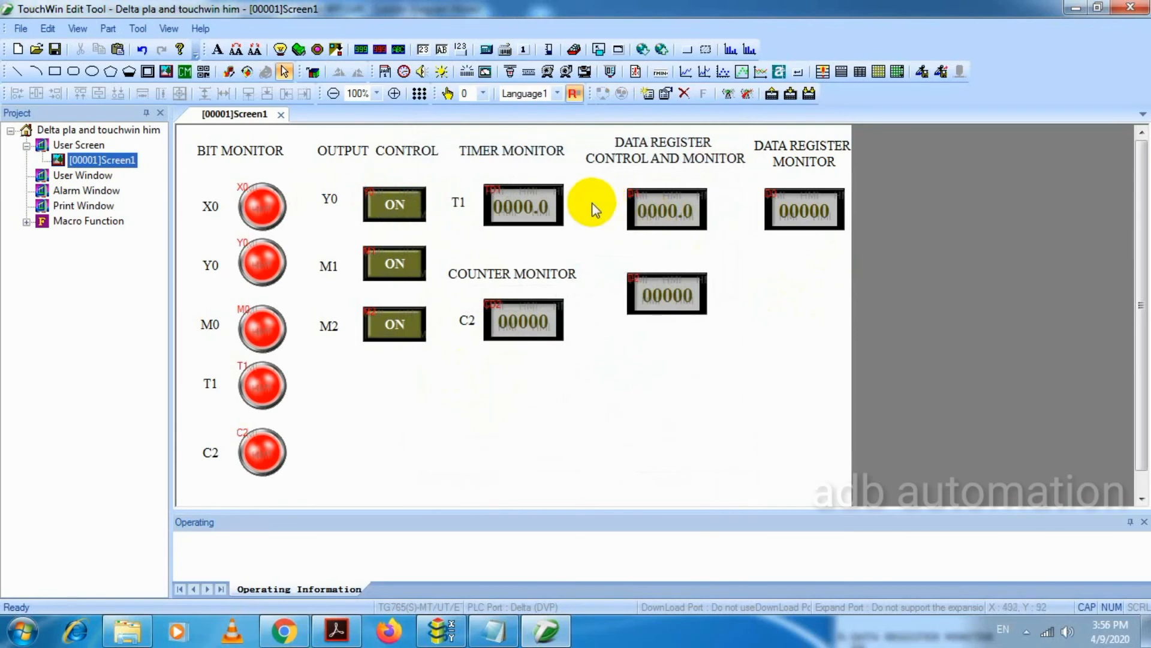
- Paste another copy of the label beside the upper data register control display and set its text to D1
{"action": "key", "text": "ctrl+v"}
{"action": "left_click_drag", "start_coordinate": [477, 219], "coordinate": [607, 218]}
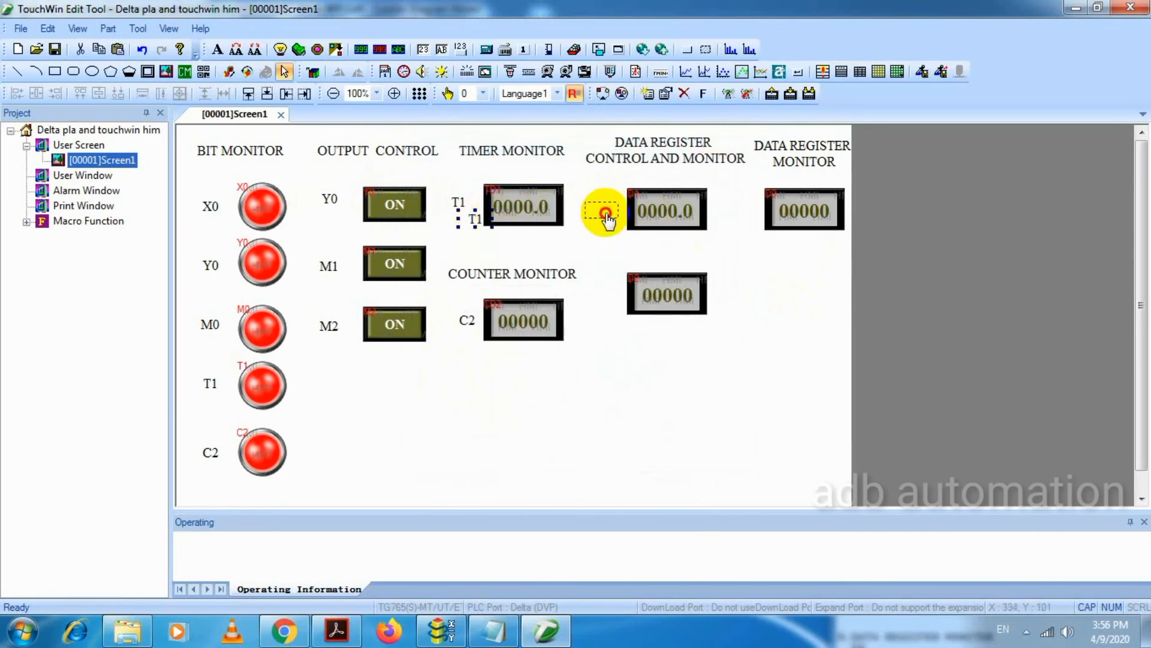
{"action": "double_click", "coordinate": [600, 211]}
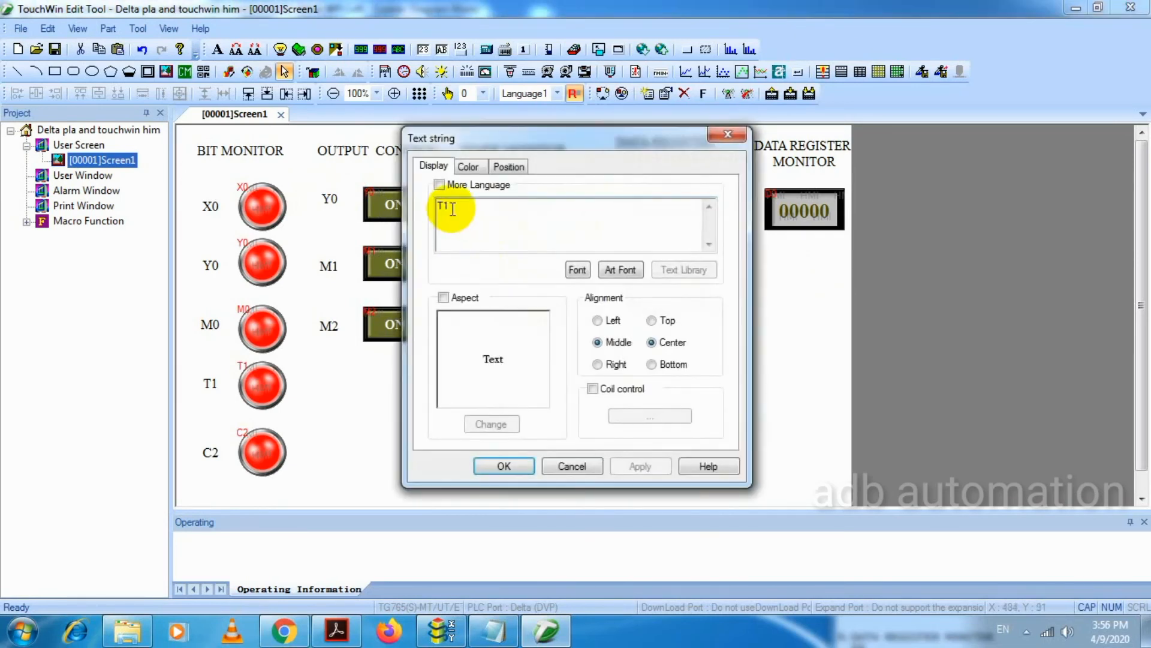
{"action": "type", "text": "C"}
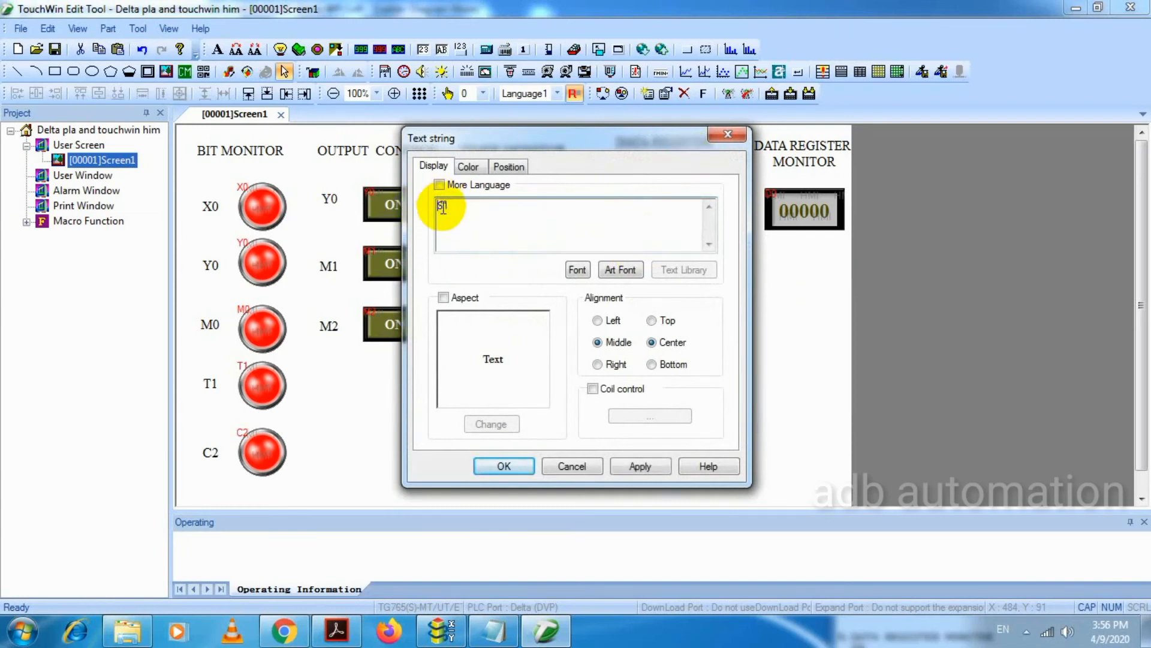
{"action": "left_click_drag", "start_coordinate": [443, 206], "coordinate": [423, 217]}
{"action": "type", "text": "D1"}
{"action": "left_click", "coordinate": [529, 464]}
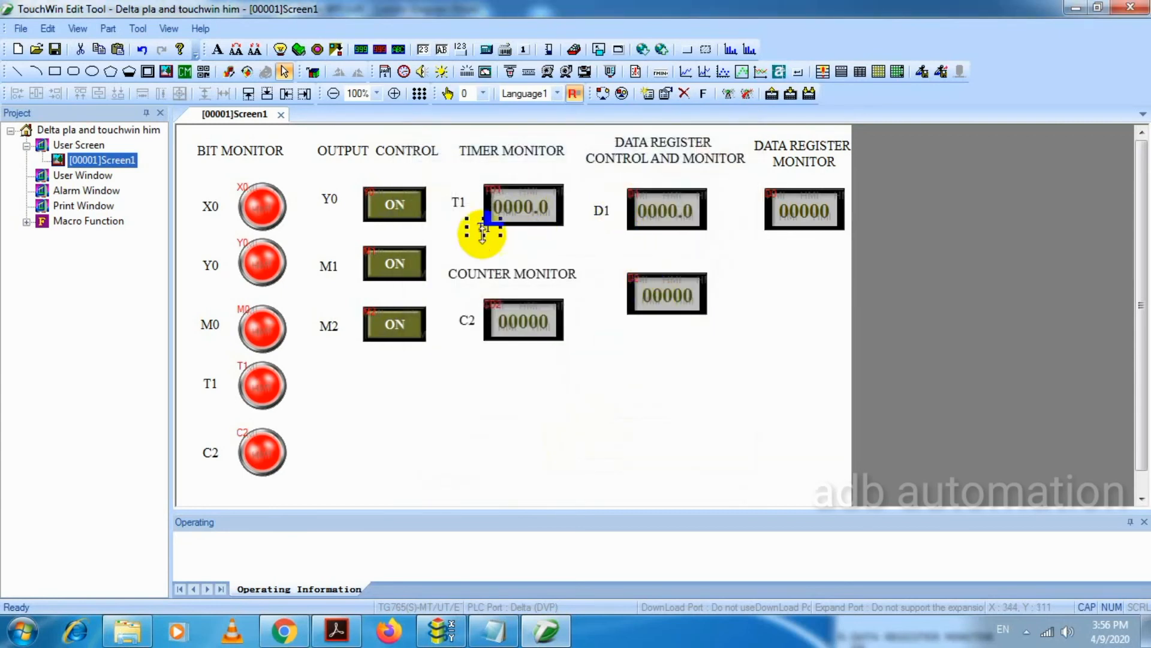
- Place a further copy of the label beside the lower data register control display and set its text to D2
{"action": "left_click_drag", "start_coordinate": [487, 230], "coordinate": [611, 298]}
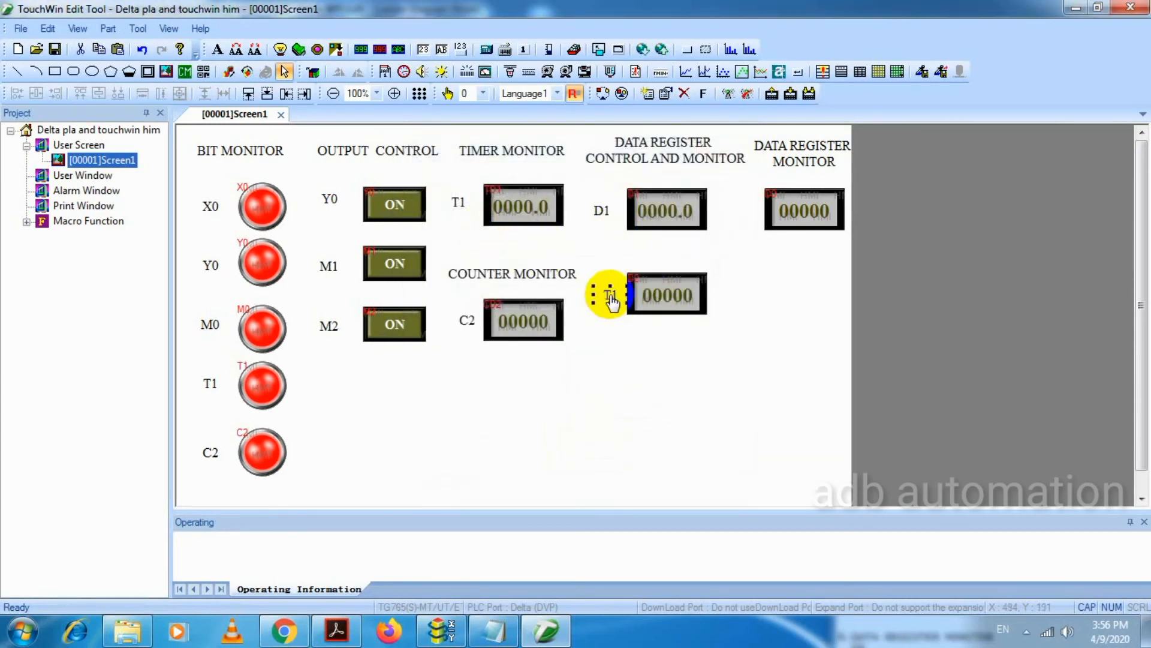
{"action": "double_click", "coordinate": [610, 295]}
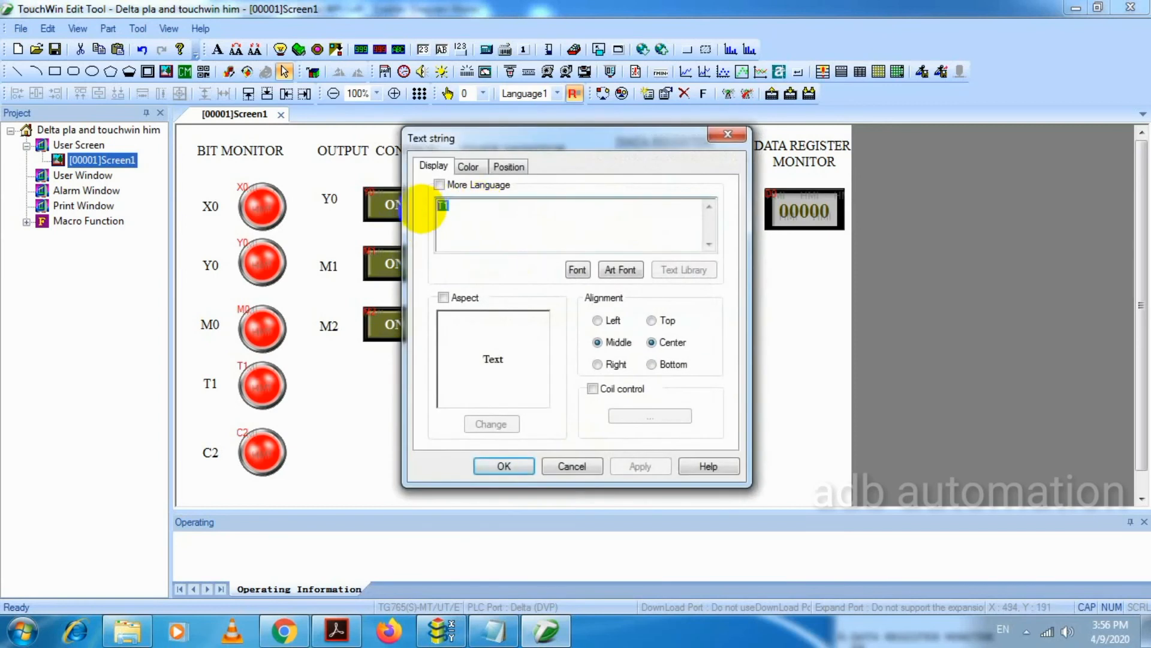
{"action": "type", "text": "D2"}
{"action": "left_click", "coordinate": [503, 466]}
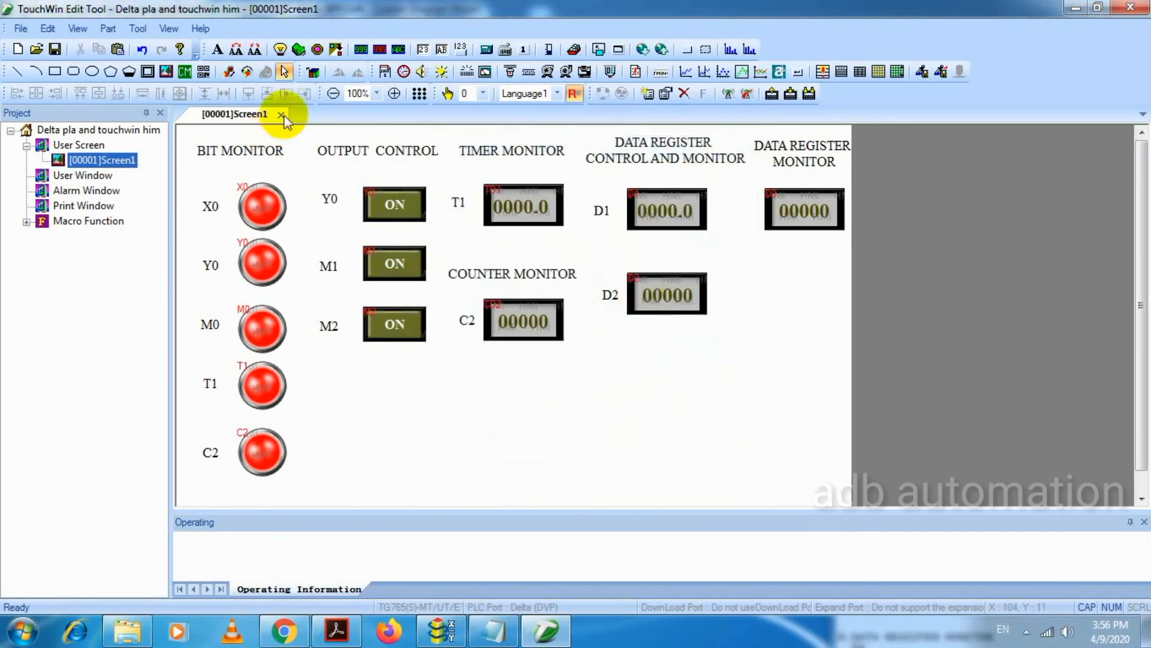
- Paste another copy of the T1 label beside the data register monitor display and set its text to D3
{"action": "key", "text": "ctrl+v"}
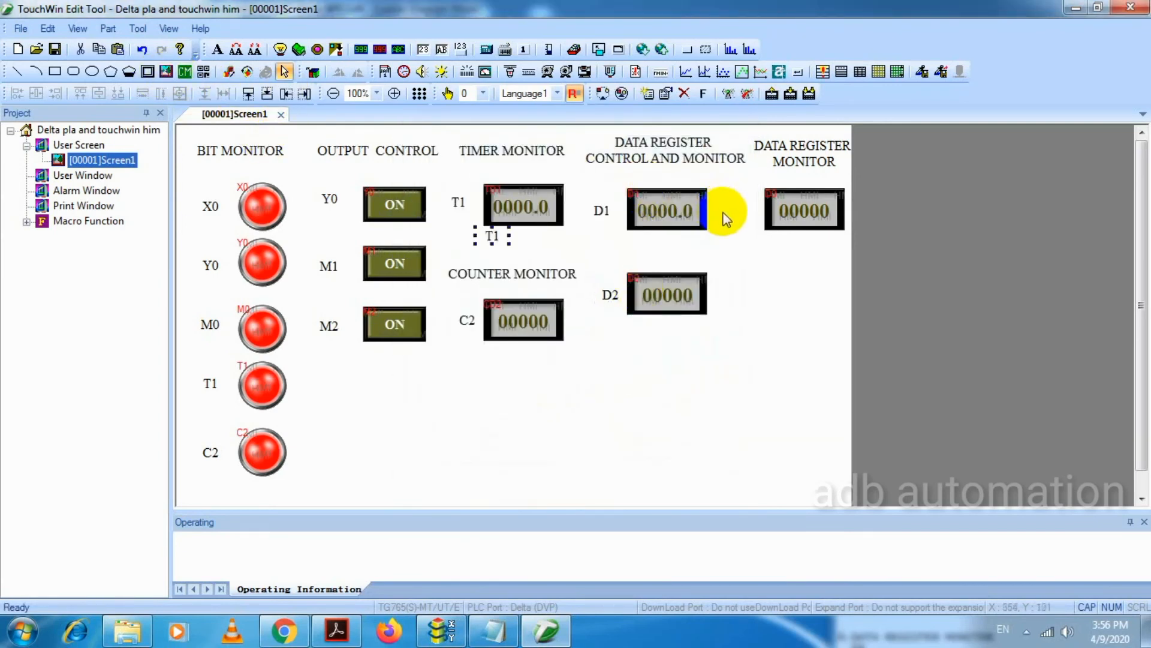
{"action": "left_click_drag", "start_coordinate": [494, 231], "coordinate": [738, 210]}
{"action": "double_click", "coordinate": [737, 209]}
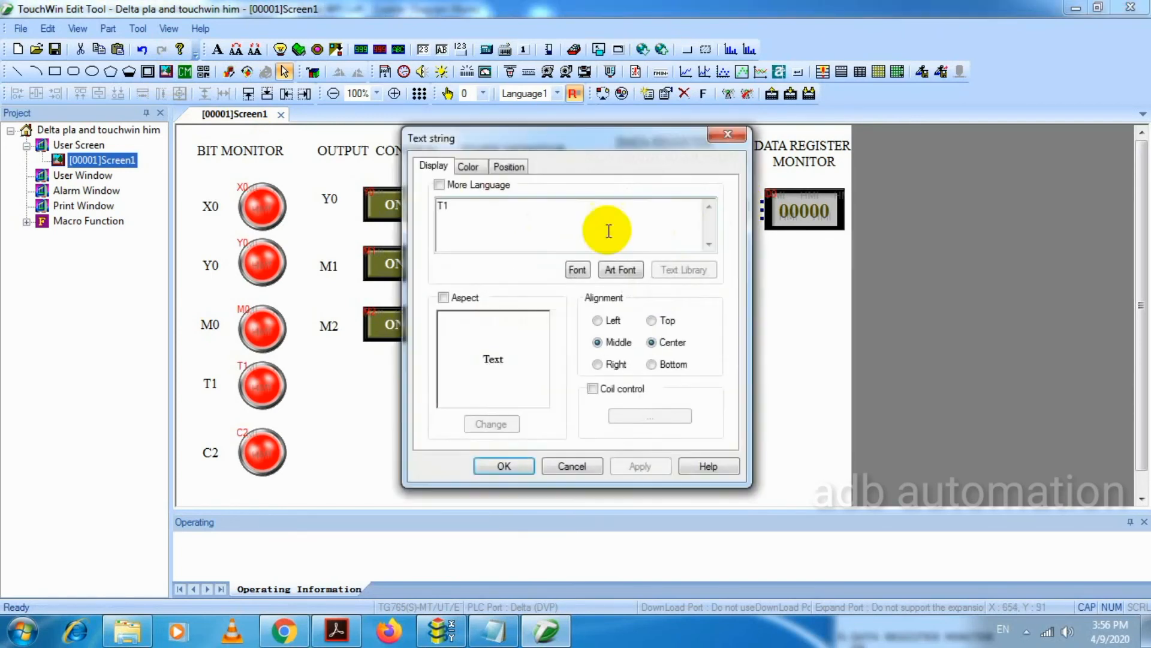
{"action": "left_click", "coordinate": [445, 206]}
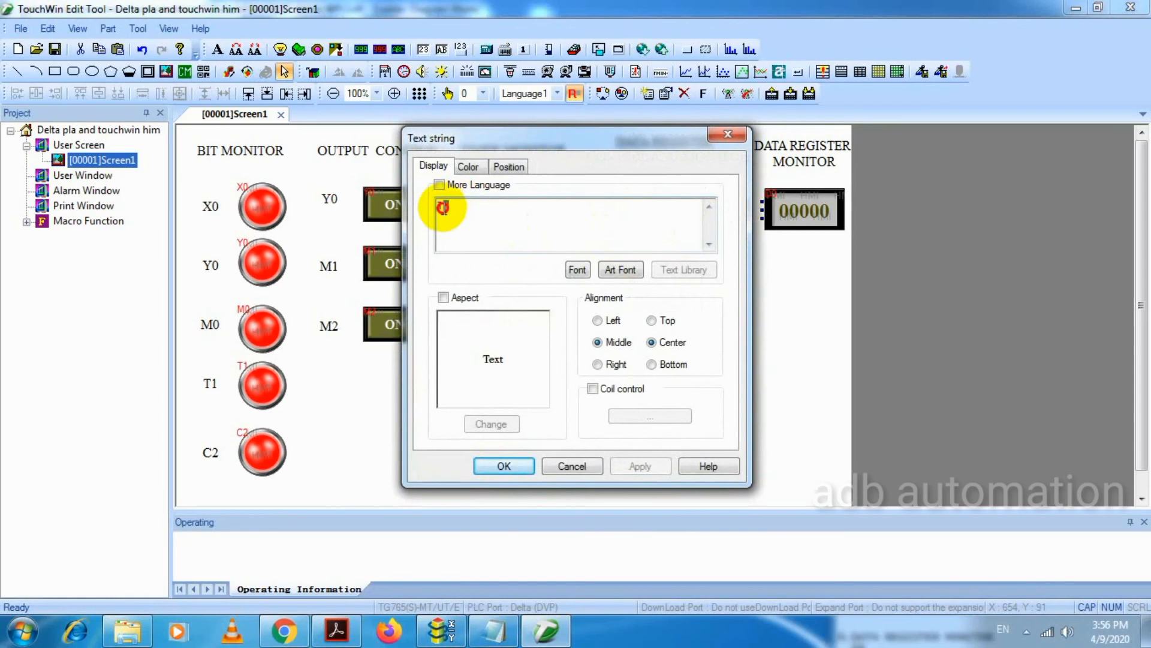
{"action": "left_click_drag", "start_coordinate": [444, 205], "coordinate": [403, 214]}
{"action": "type", "text": "D3"}
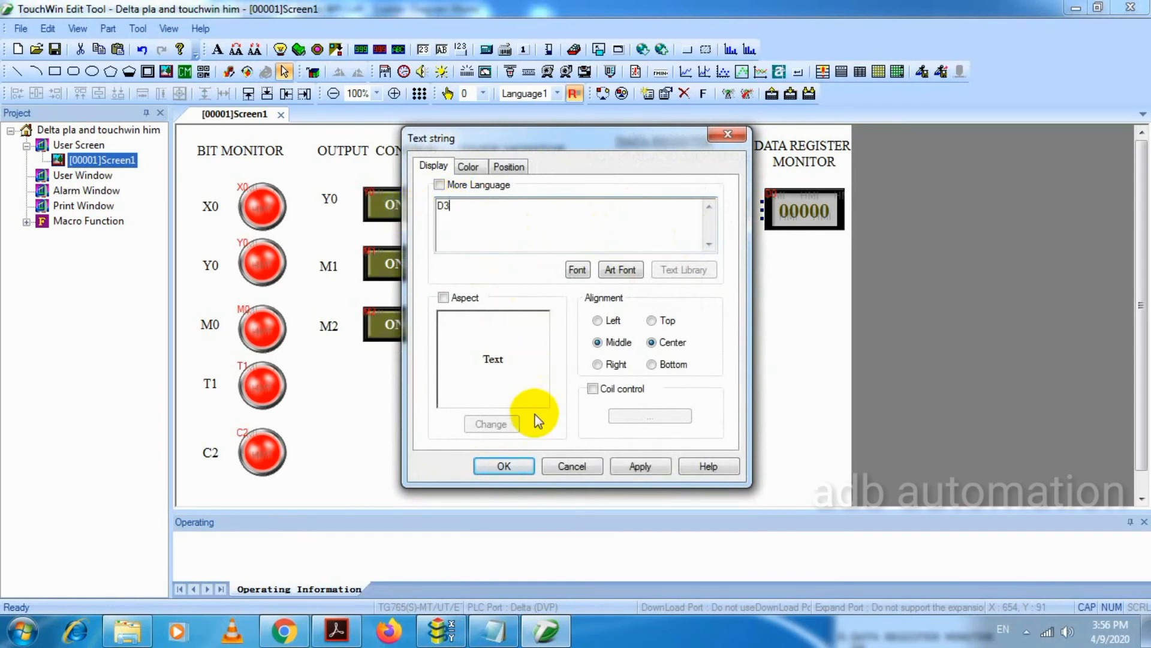
{"action": "left_click", "coordinate": [504, 466]}
- Download the relabelled screen to the HMI panel and switch to the IP Webcam page in Chrome to view the live panel
{"action": "left_click", "coordinate": [790, 93]}
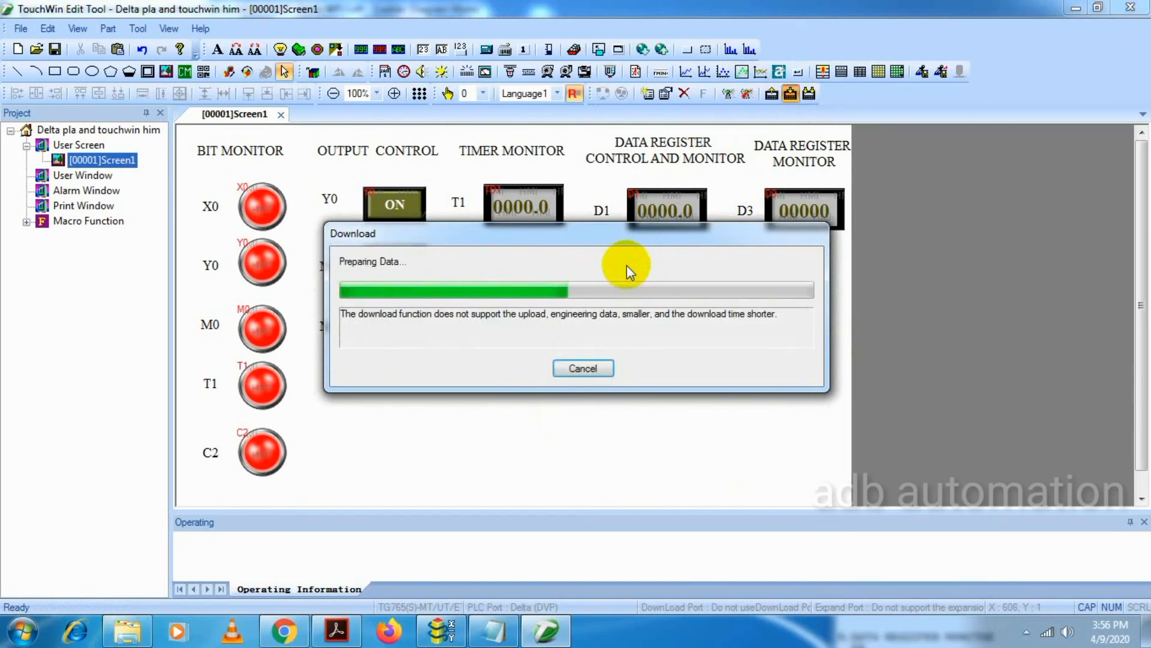
{"action": "left_click", "coordinate": [599, 368]}
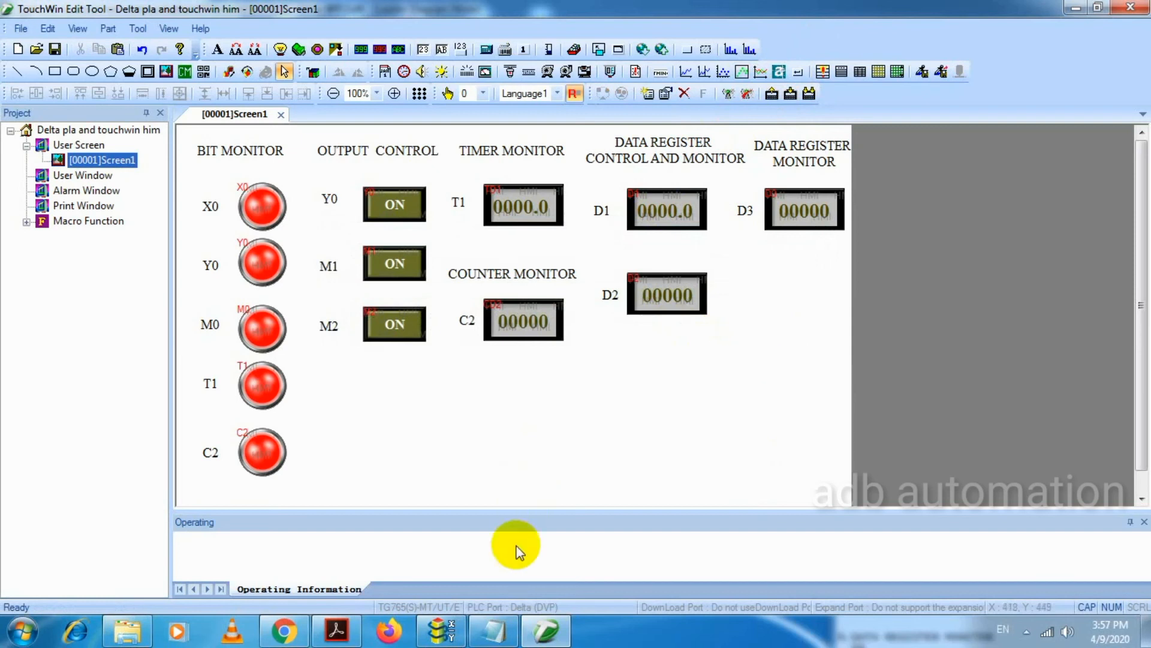
{"action": "mouse_move", "coordinate": [298, 634]}
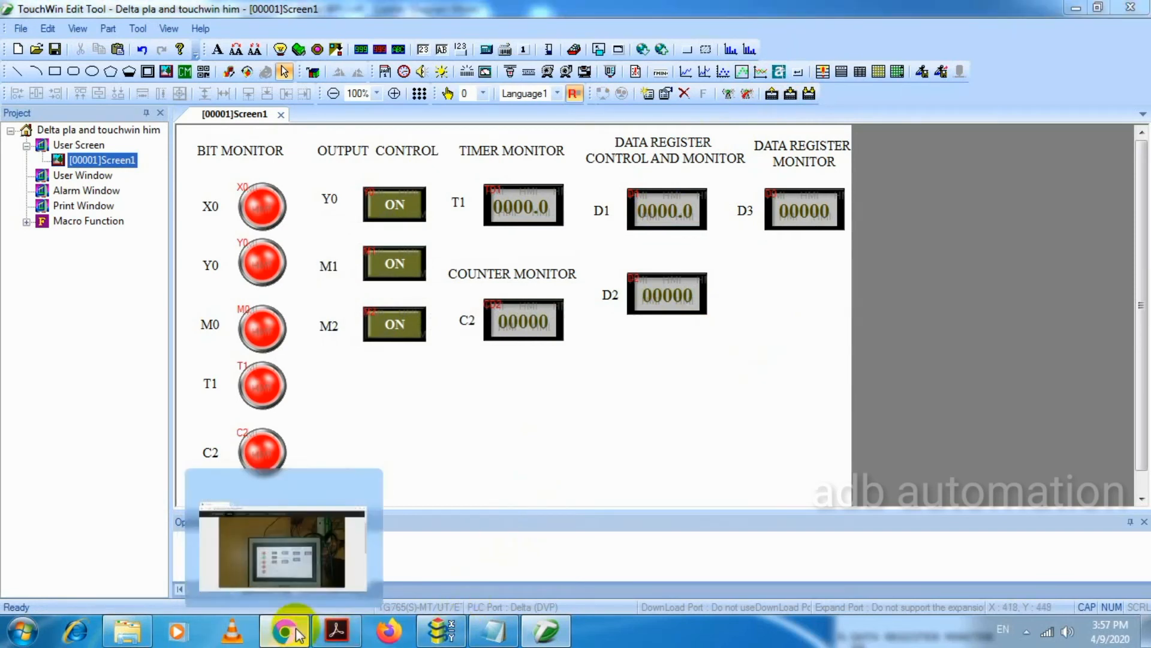
{"action": "left_click", "coordinate": [283, 546]}
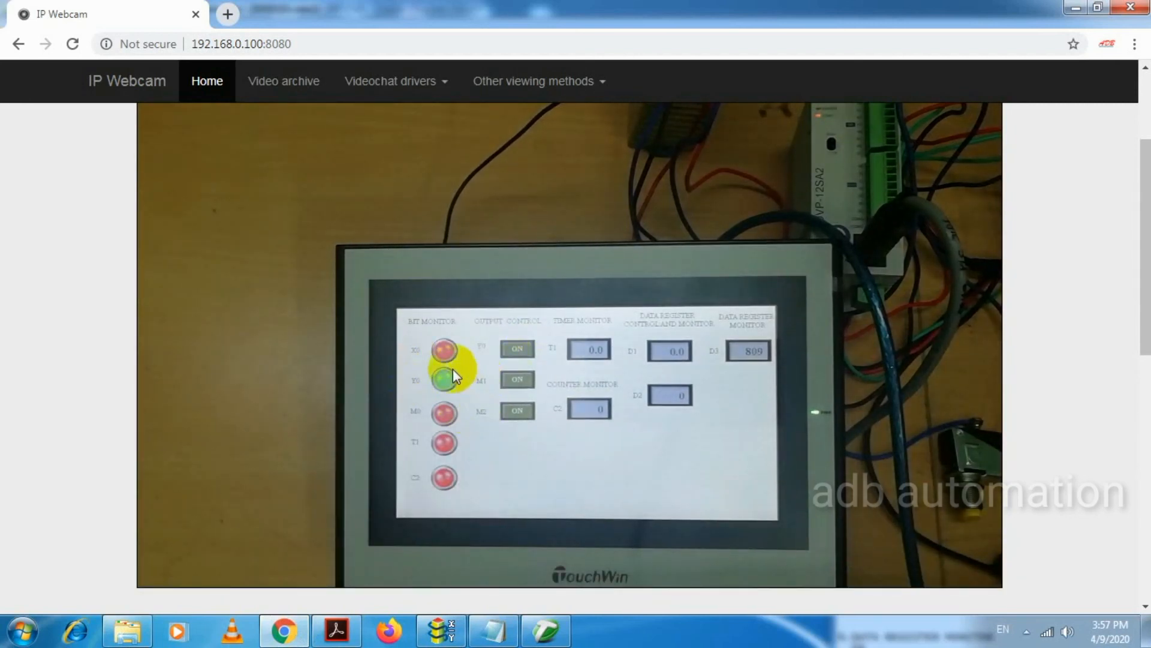
- Show the Notepad device list over the webcam view, highlight M1 under CONTROL OUTPUT and move the notes clear of the panel image
{"action": "left_click", "coordinate": [495, 629]}
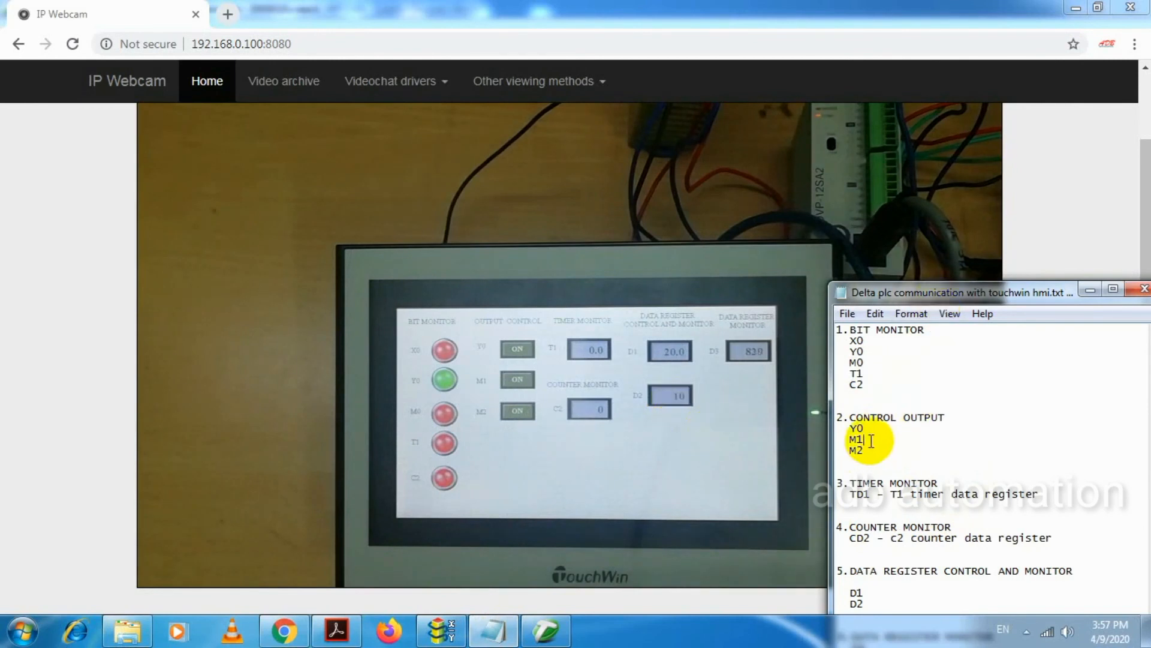
{"action": "left_click_drag", "start_coordinate": [845, 440], "coordinate": [881, 437]}
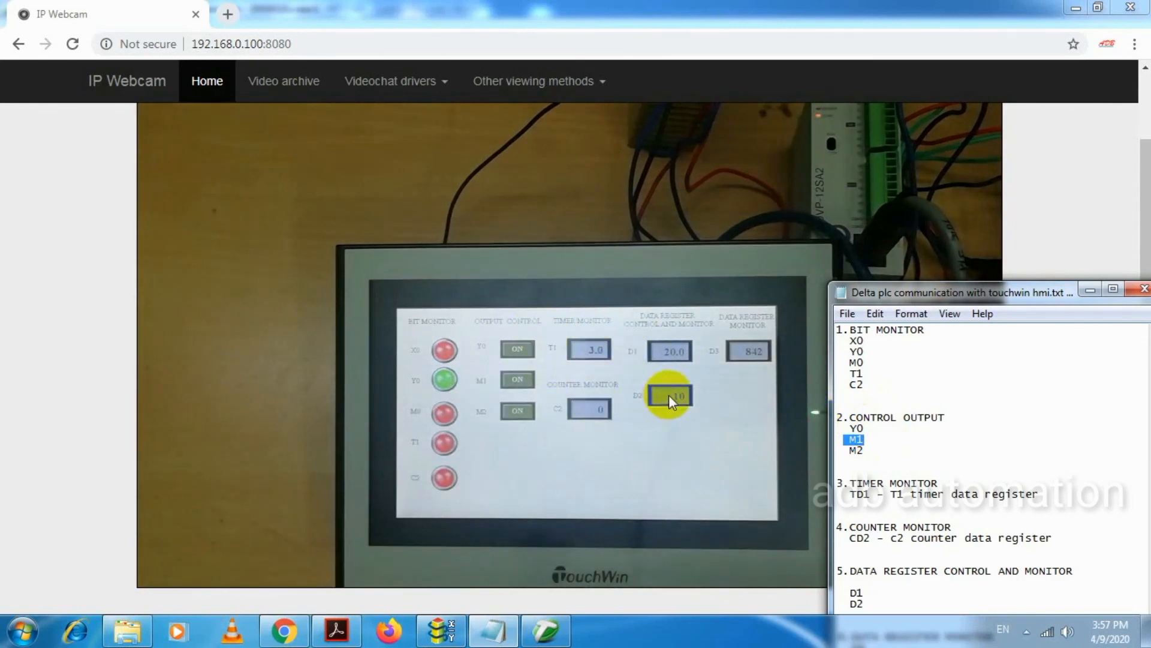
{"action": "left_click_drag", "start_coordinate": [934, 297], "coordinate": [969, 219]}
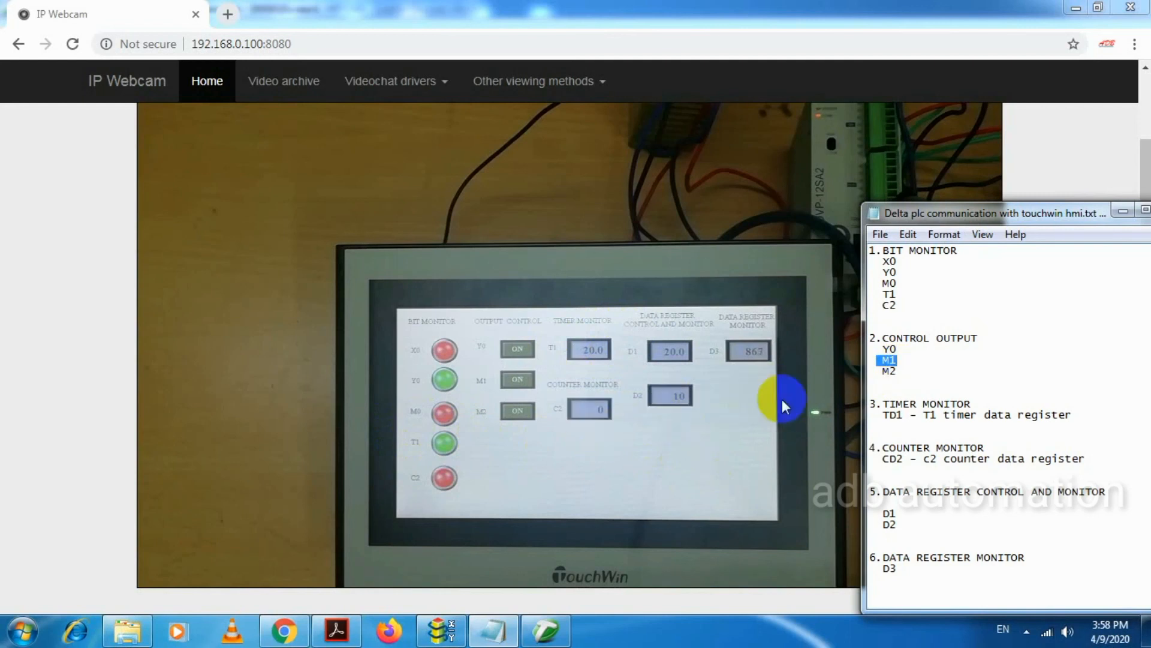
- Compare the M2 counter rung of the WPLSoft ladder with the M2 button and counter display in the TouchWin Edit Tool screen
{"action": "left_click", "coordinate": [443, 630]}
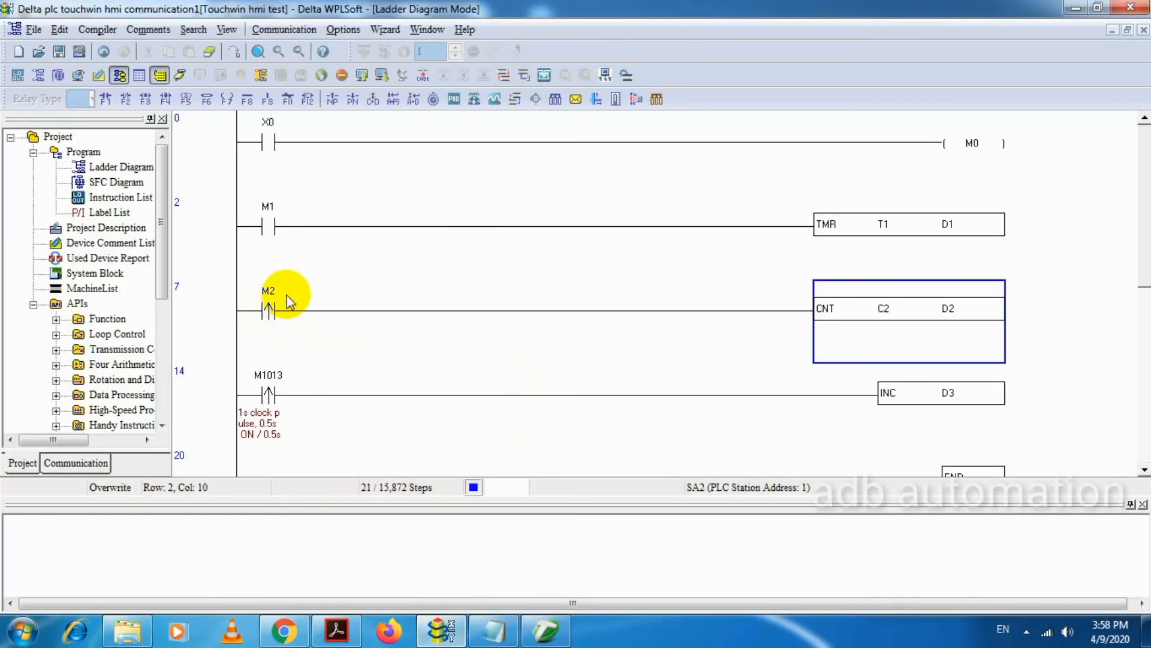
{"action": "left_click", "coordinate": [543, 631]}
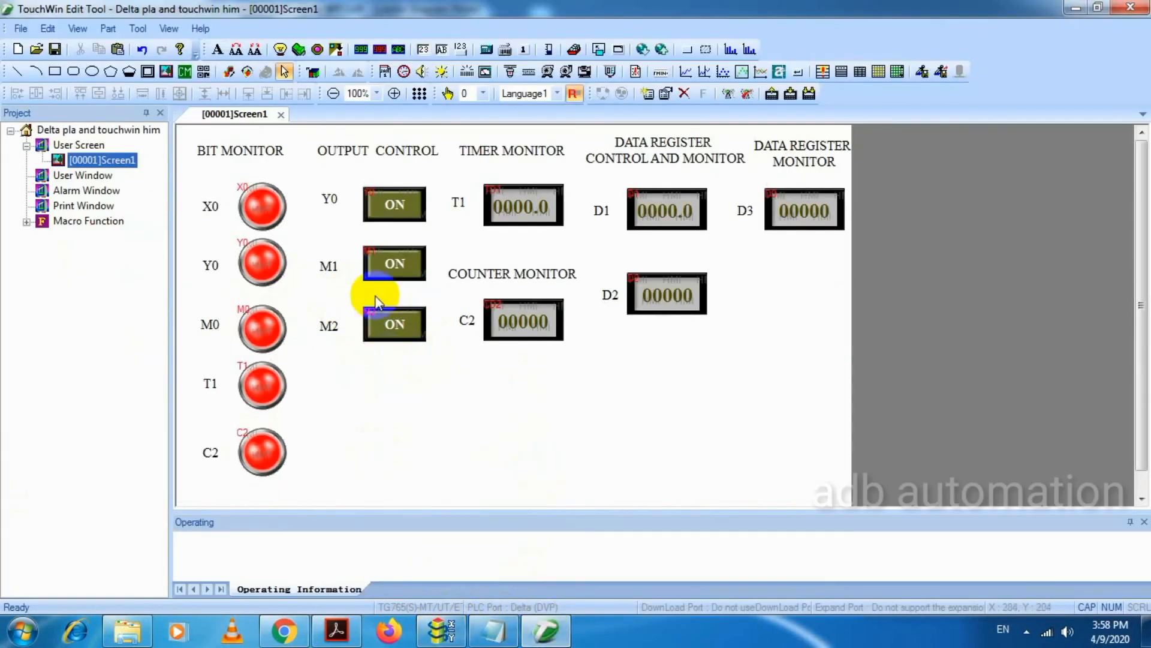
{"action": "left_click", "coordinate": [497, 630]}
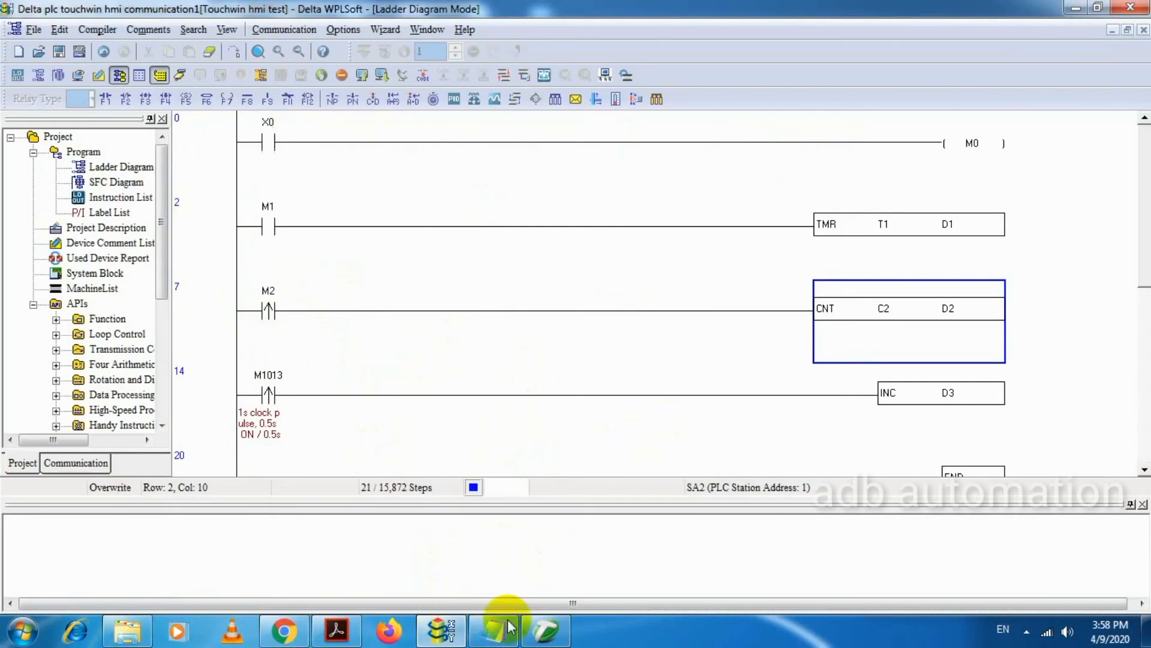
{"action": "left_click", "coordinate": [547, 635]}
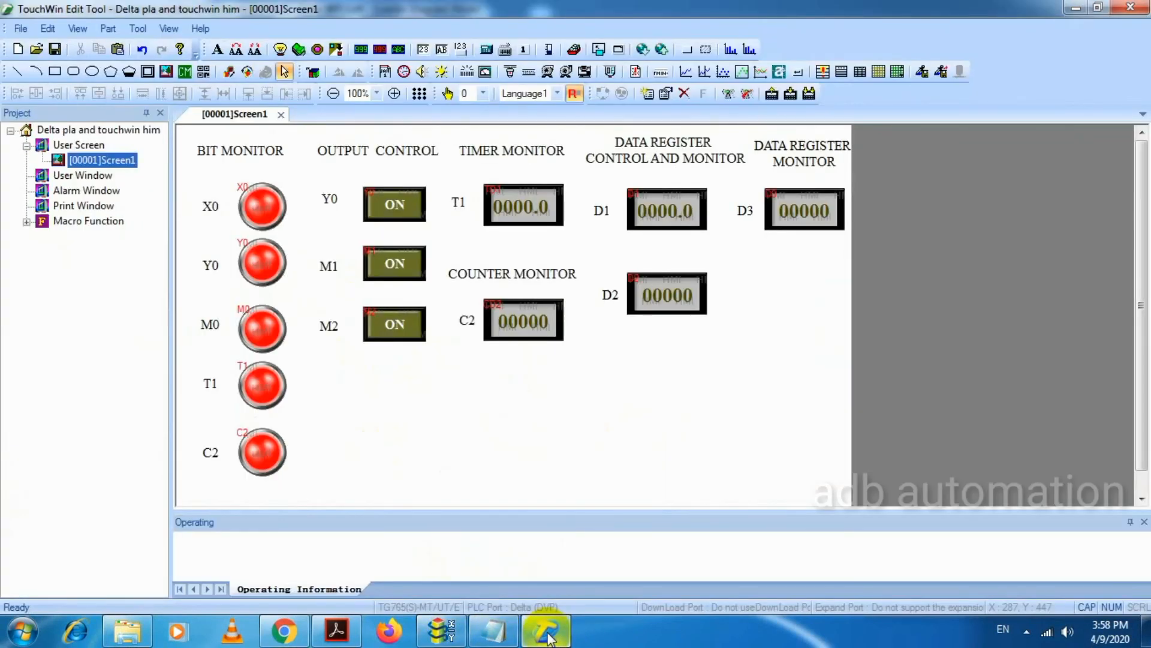
- Return to the webcam page in Chrome, review the Notepad device list against the live panel, and minimize the notes
{"action": "left_click", "coordinate": [285, 629]}
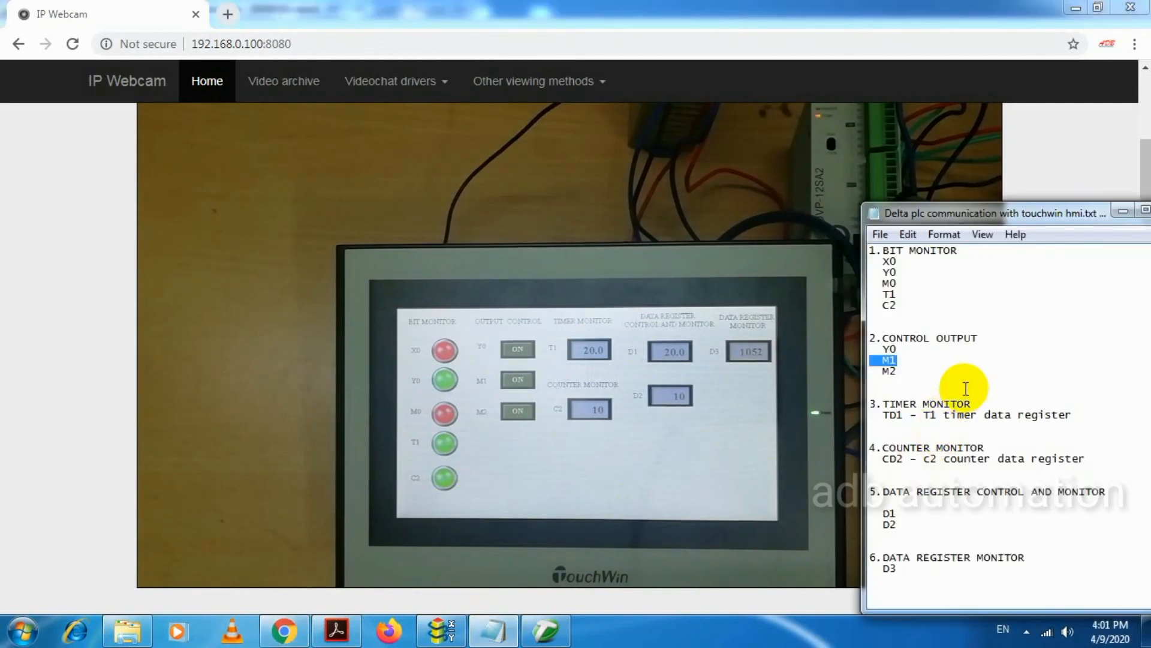
{"action": "left_click_drag", "start_coordinate": [917, 360], "coordinate": [871, 361]}
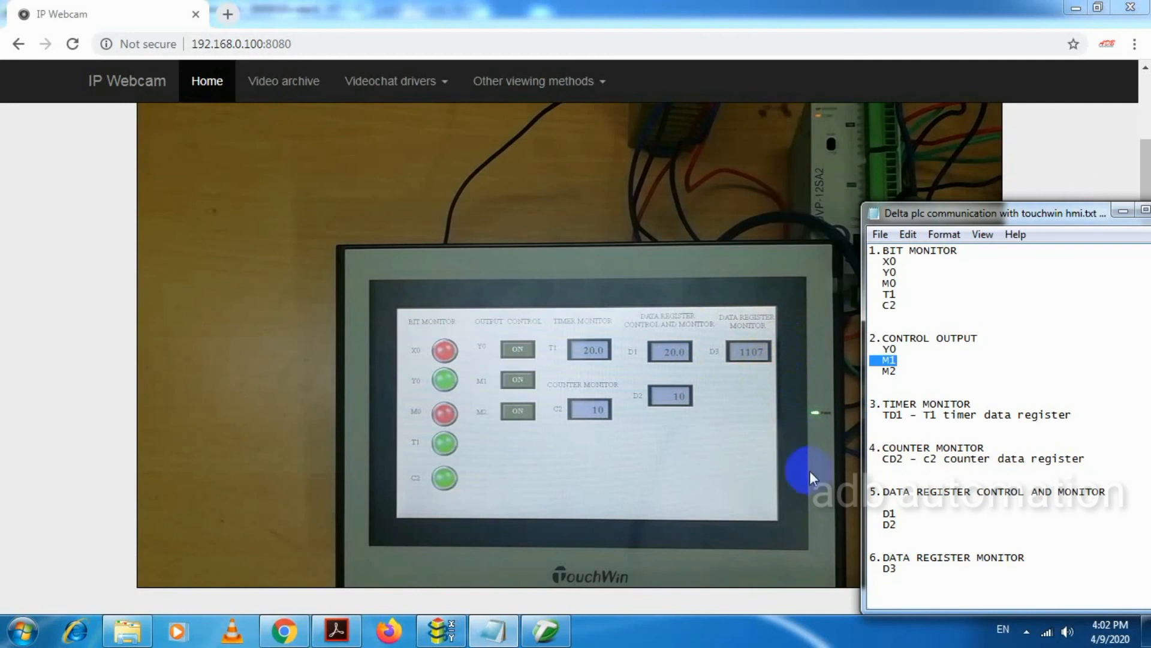
{"action": "left_click_drag", "start_coordinate": [987, 211], "coordinate": [930, 157]}
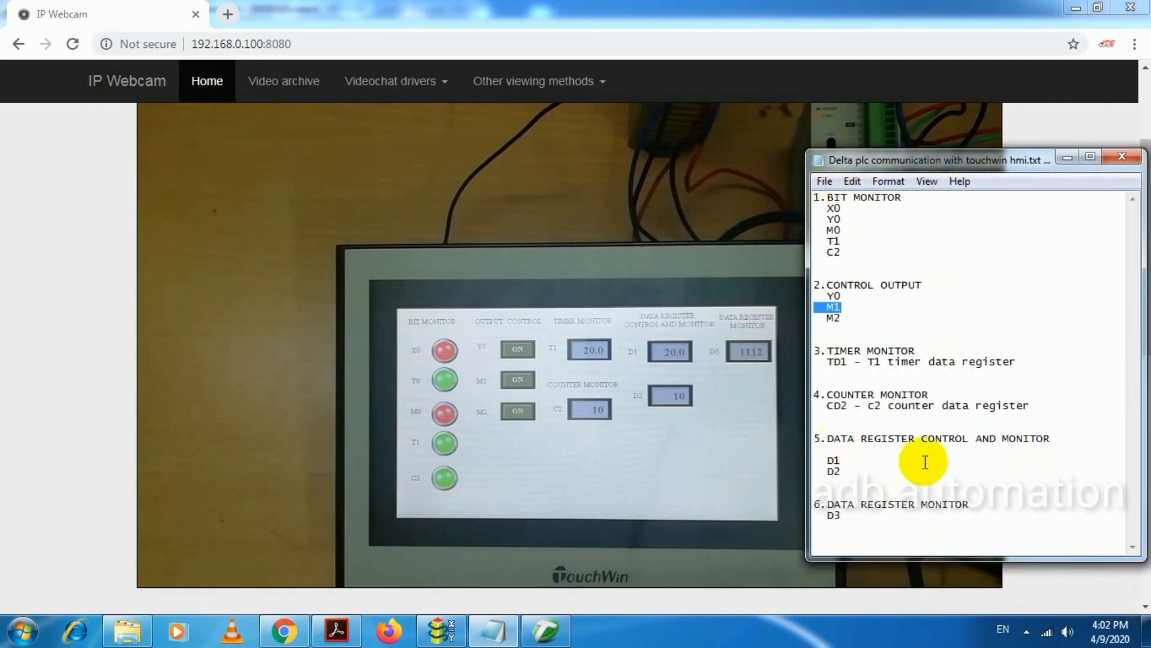
{"action": "key", "text": "Down"}
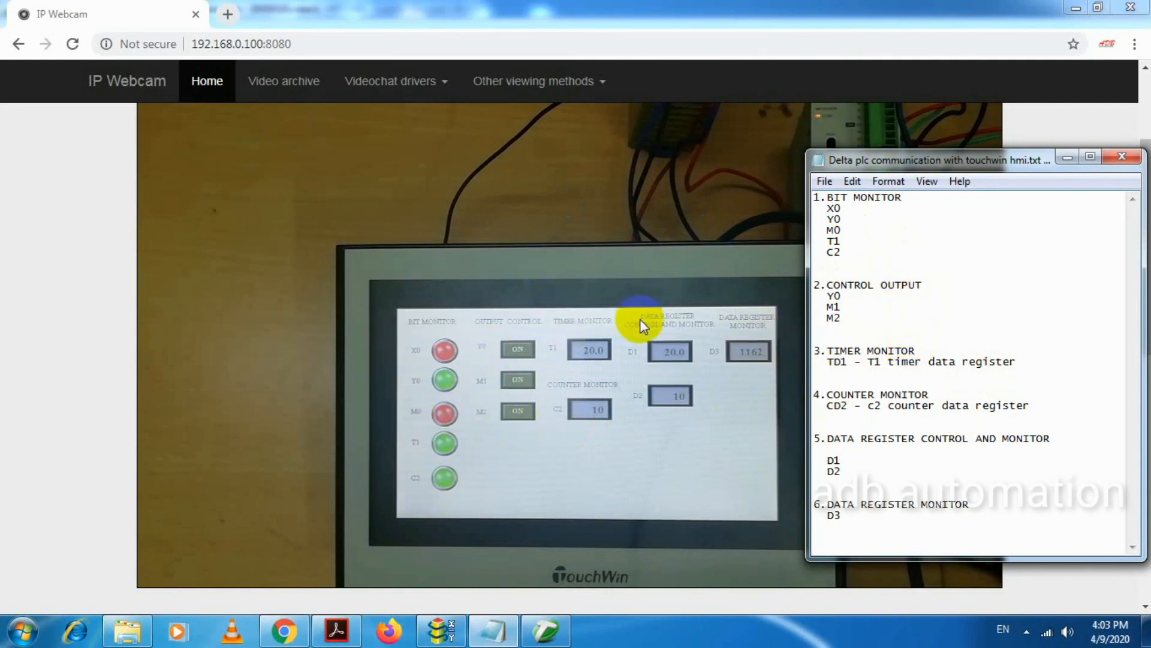
{"action": "left_click_drag", "start_coordinate": [941, 160], "coordinate": [941, 182]}
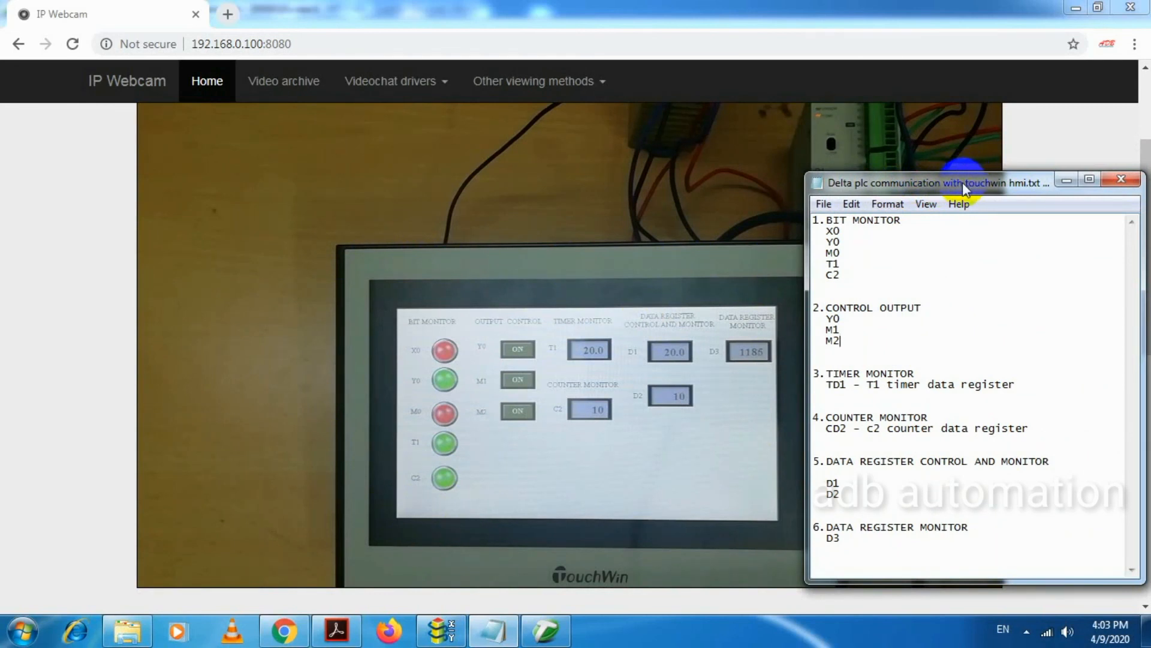
{"action": "left_click", "coordinate": [1059, 180]}
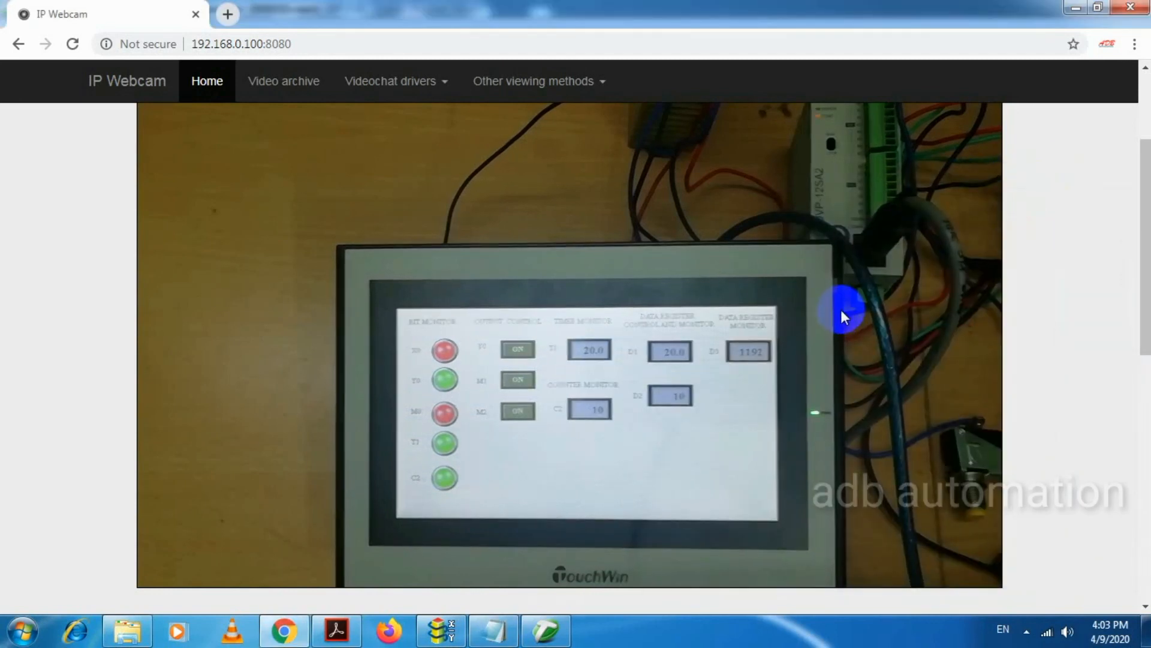